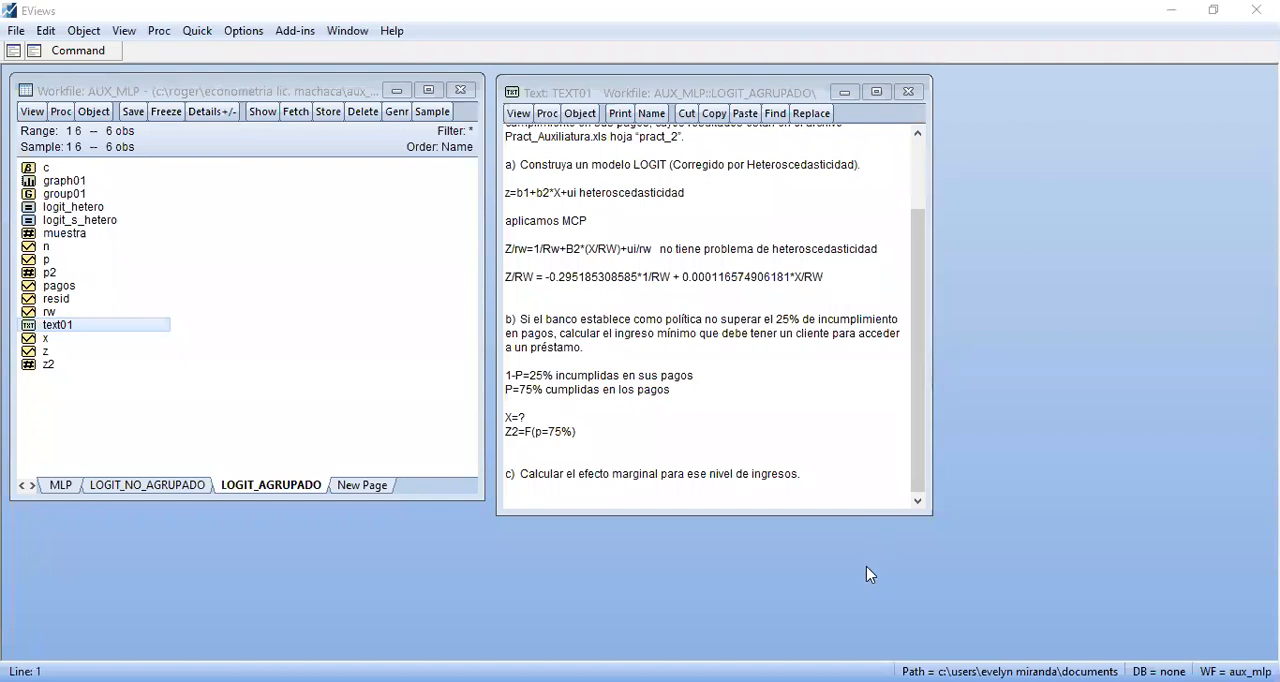
click(866, 566)
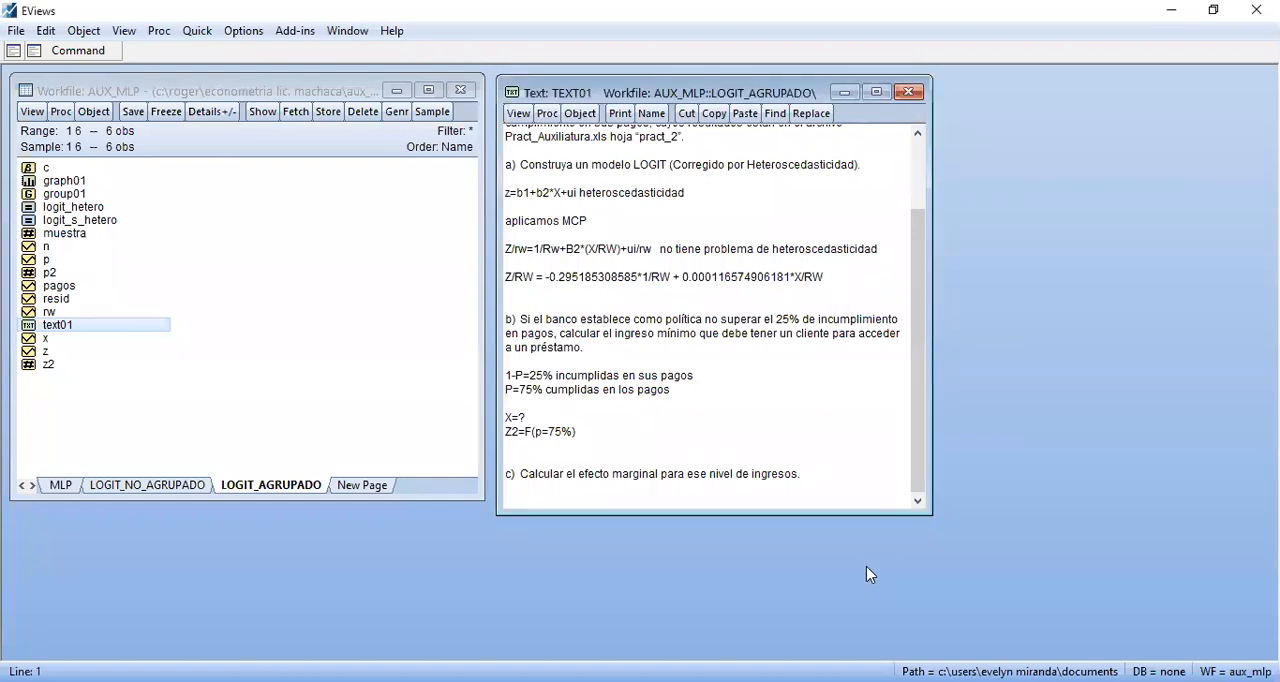
key(alt+Tab)
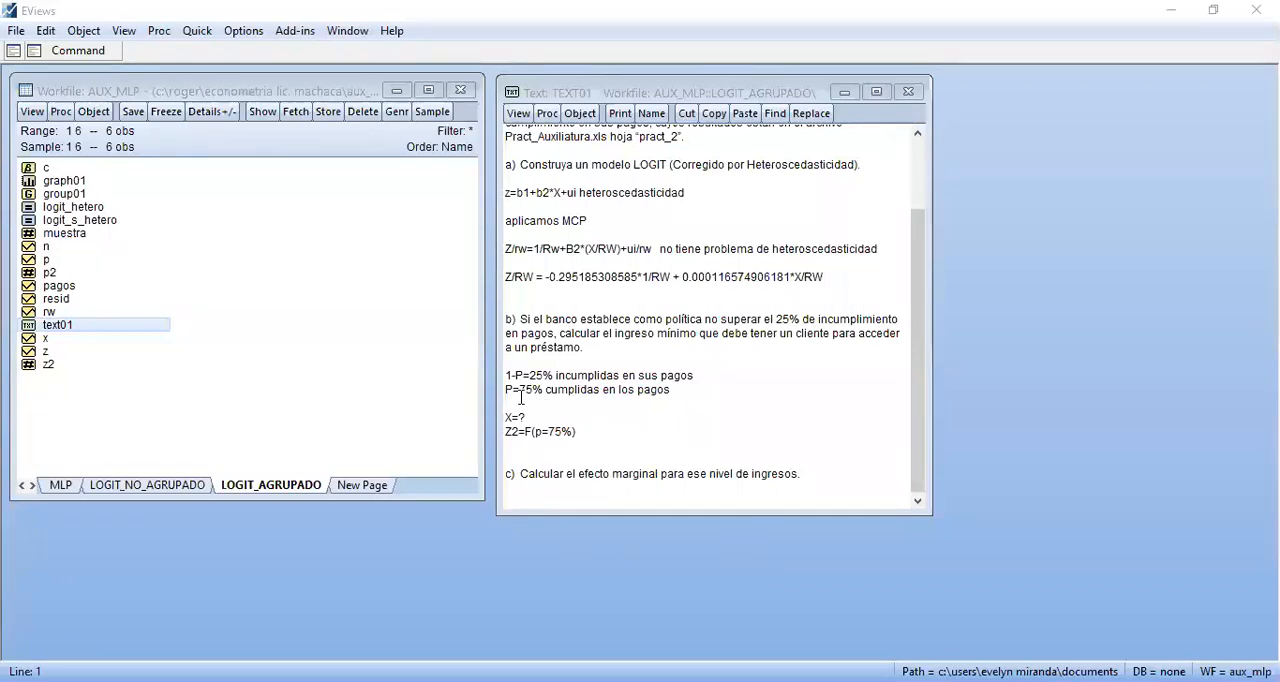
click(613, 436)
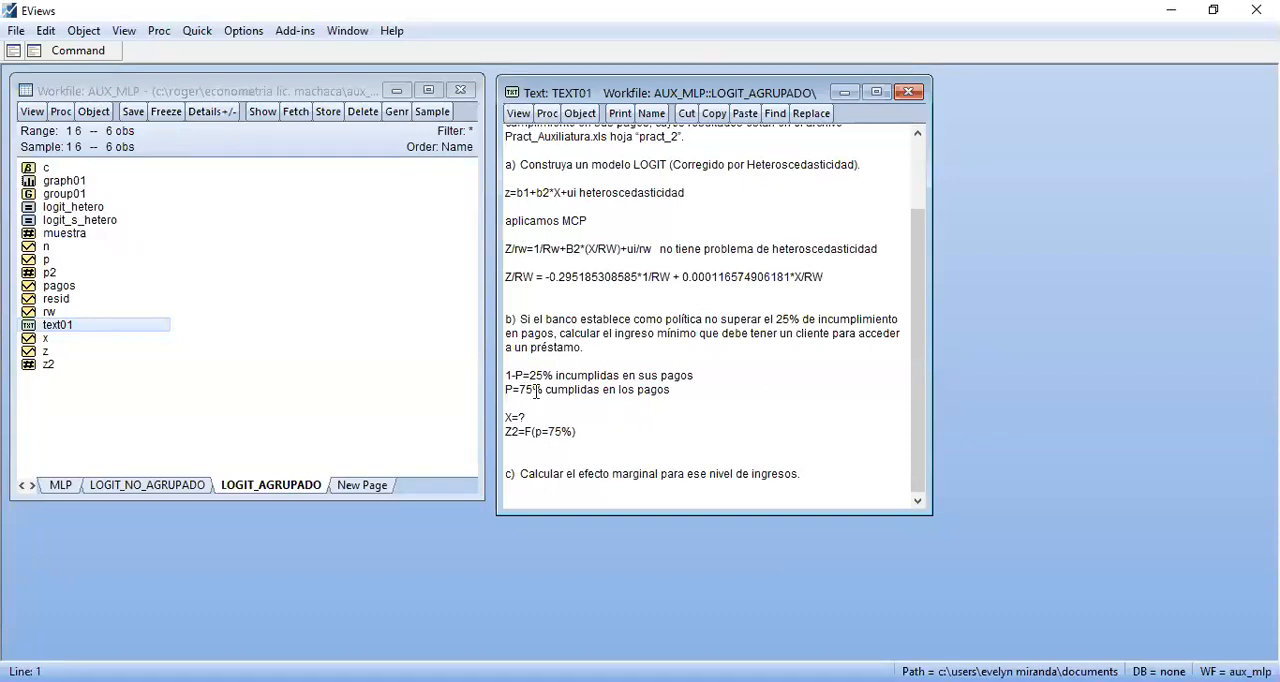
Open scalar z2 to check its value, and close it again
click(541, 431)
double_click(48, 364)
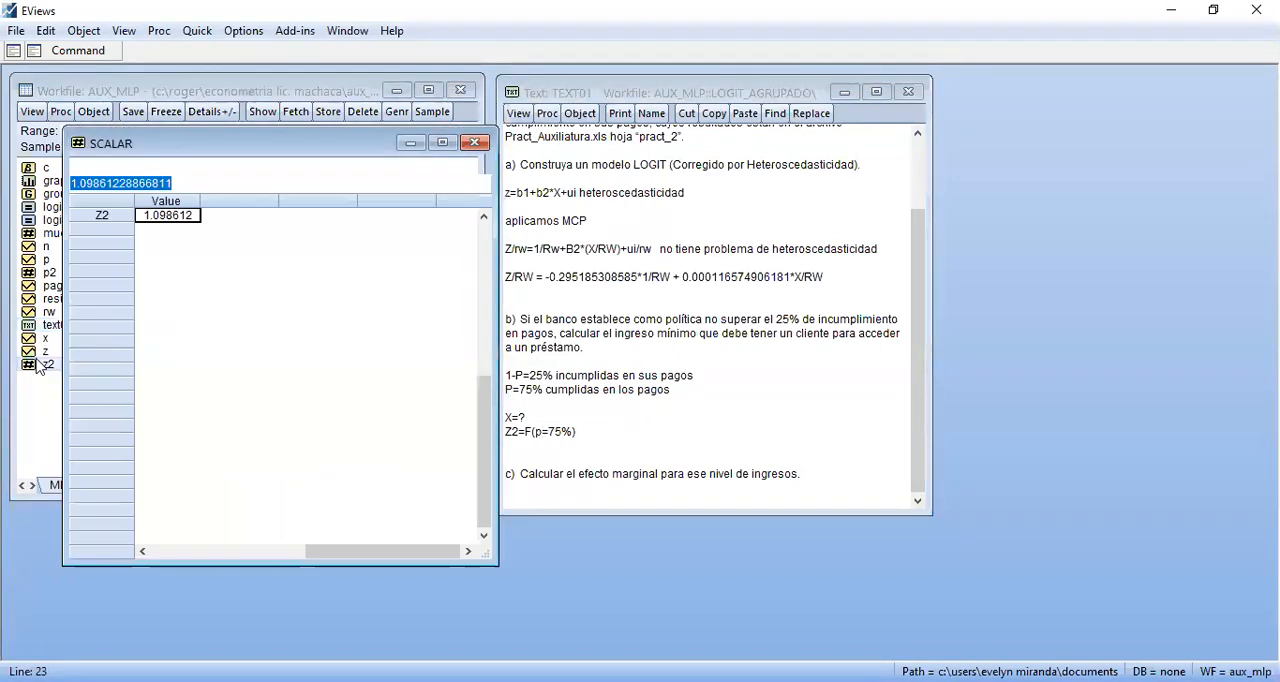
click(172, 222)
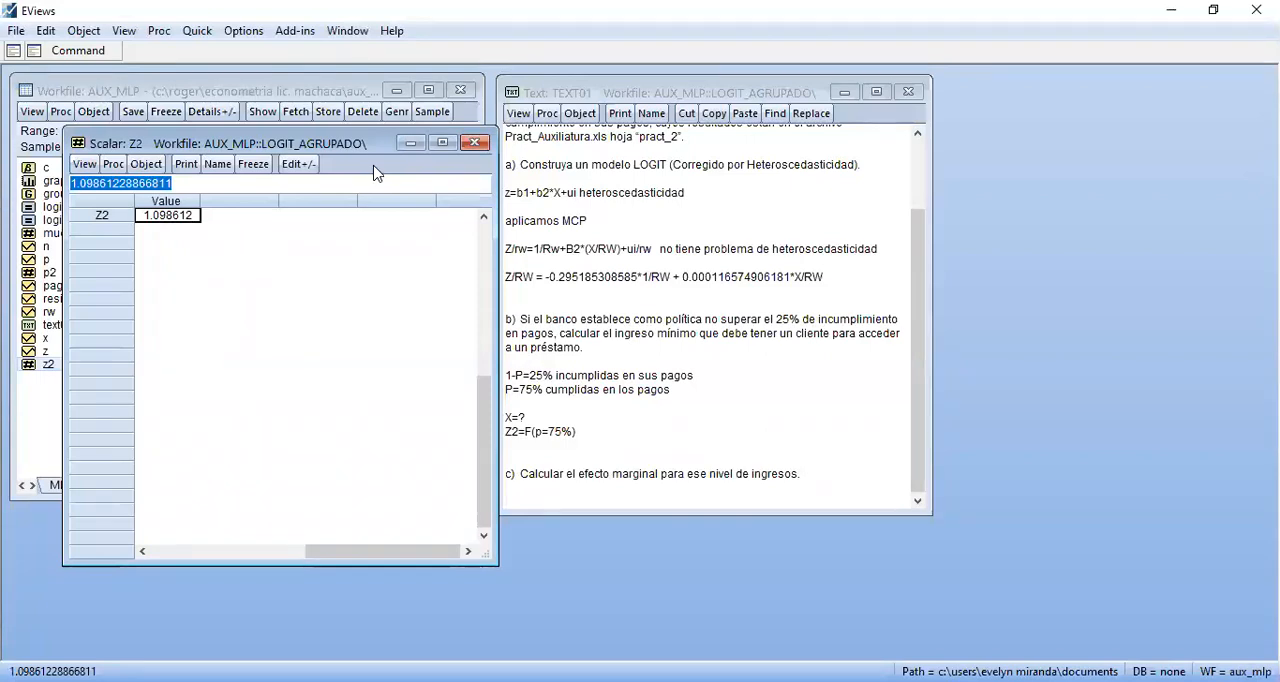
click(475, 145)
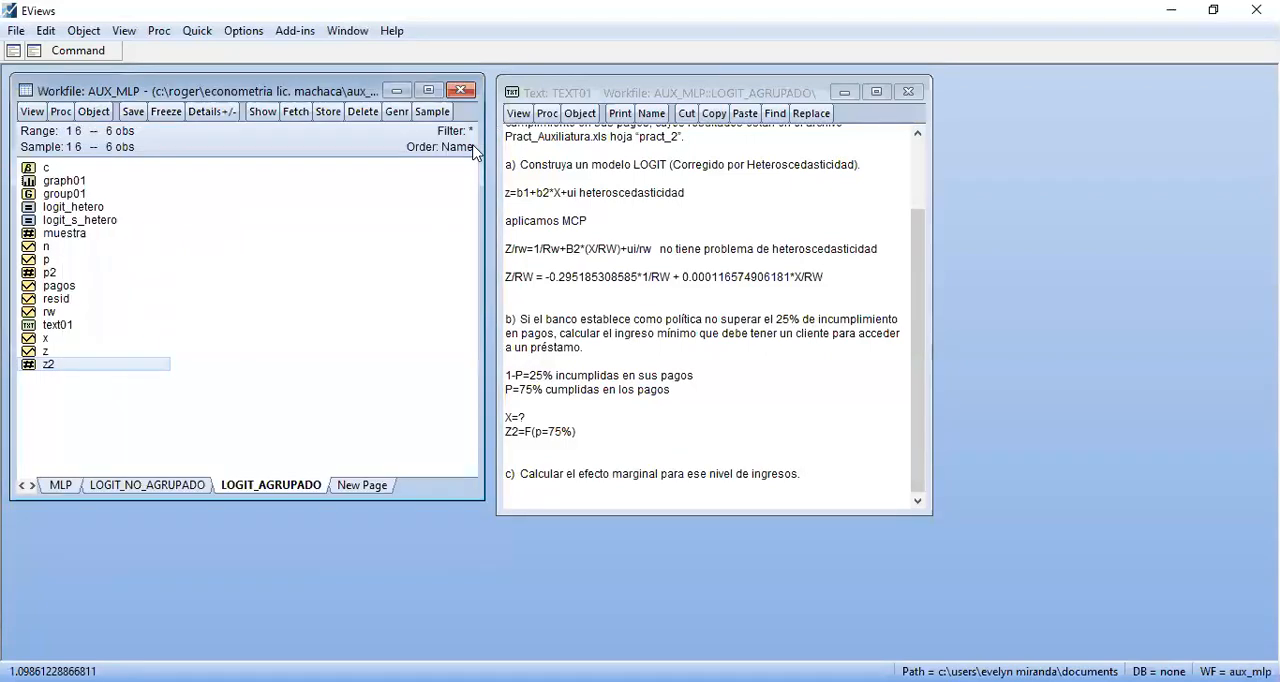
Insert two blank lines below "Z2=F(p=75%)" in the text notes
click(590, 430)
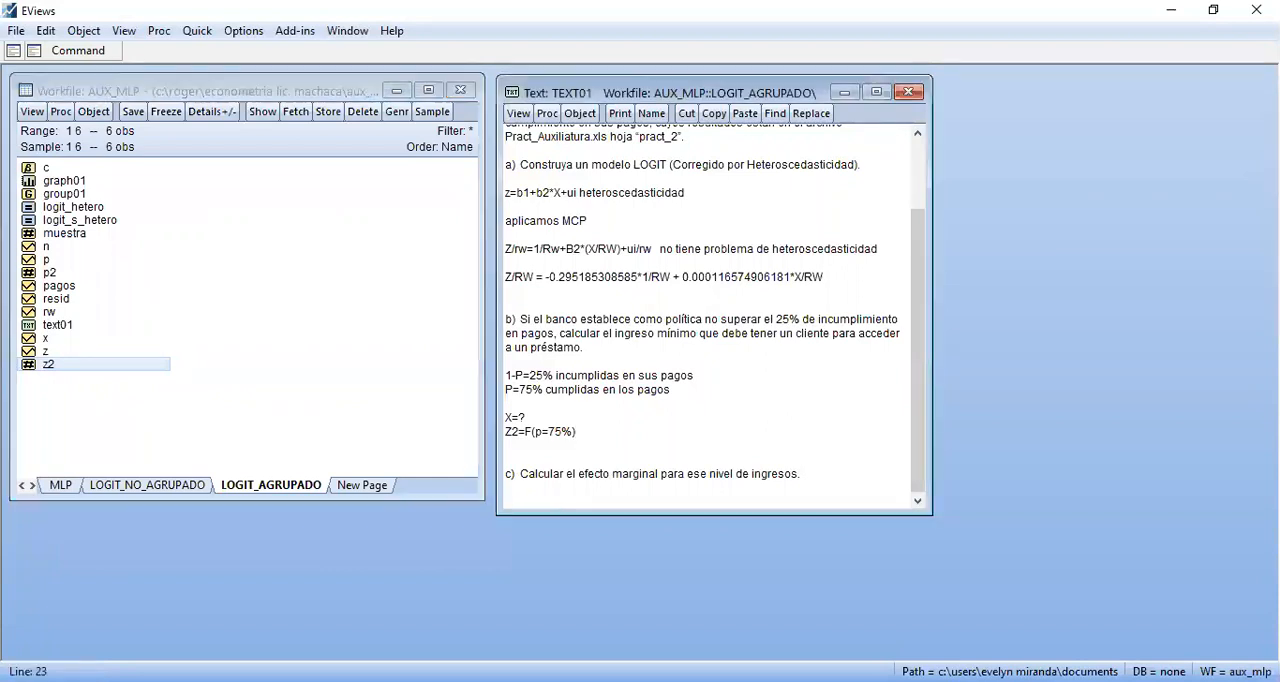
key(Return)
key(Return)
key(Up)
key(Up)
key(Up)
key(Up)
key(Up)
key(Up)
key(Up)
key(Up)
key(Up)
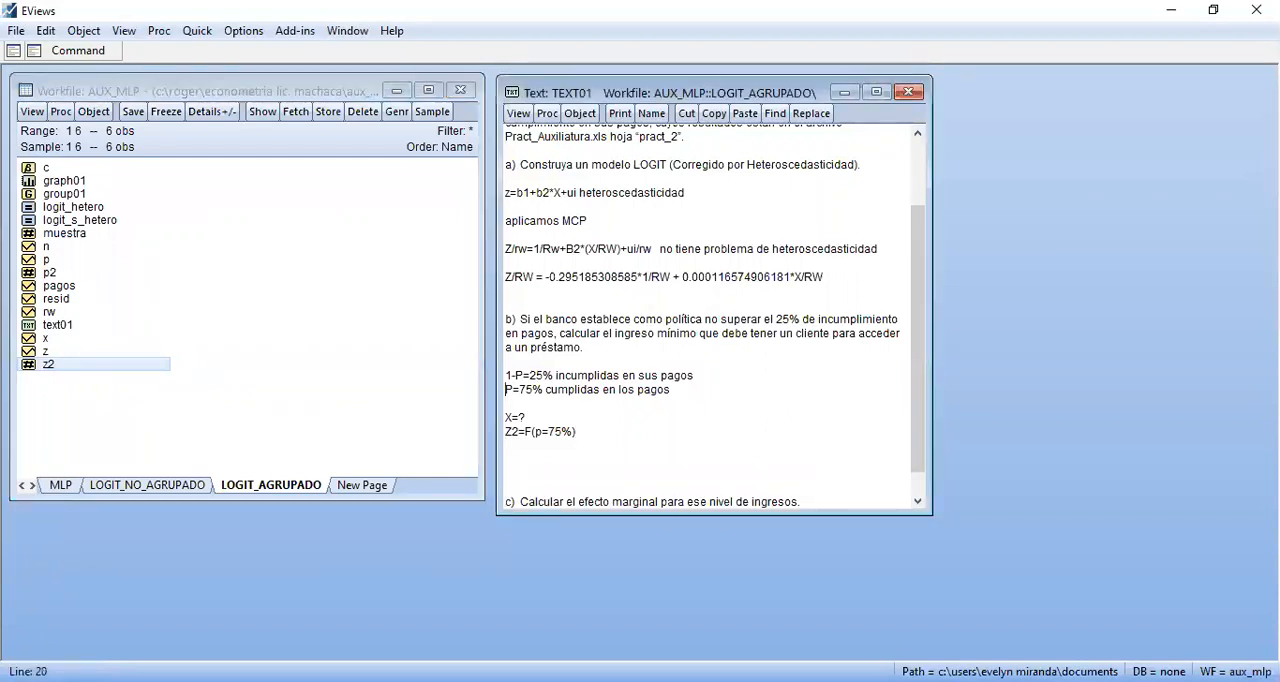
Copy the estimated Z/RW equation from part a and paste it below "Z2=F(p=75%)"
key(shift+Right)
key(shift+Right)
key(shift+Right)
key(shift+Right)
key(shift+Right)
key(shift+Right)
key(shift+Right)
key(shift+Right)
key(shift+Right)
key(shift+Right)
key(shift+Right)
key(shift+Right)
key(shift+Right)
key(shift+Right)
key(shift+Right)
key(shift+Right)
key(shift+Right)
key(shift+Right)
key(shift+Right)
key(shift+Right)
key(shift+Right)
key(shift+Right)
key(shift+Right)
key(shift+Right)
key(ctrl+c)
key(Down)
key(Down)
key(Down)
key(Down)
key(Down)
key(Down)
key(Down)
key(Down)
key(Down)
key(Down)
key(Down)
key(Down)
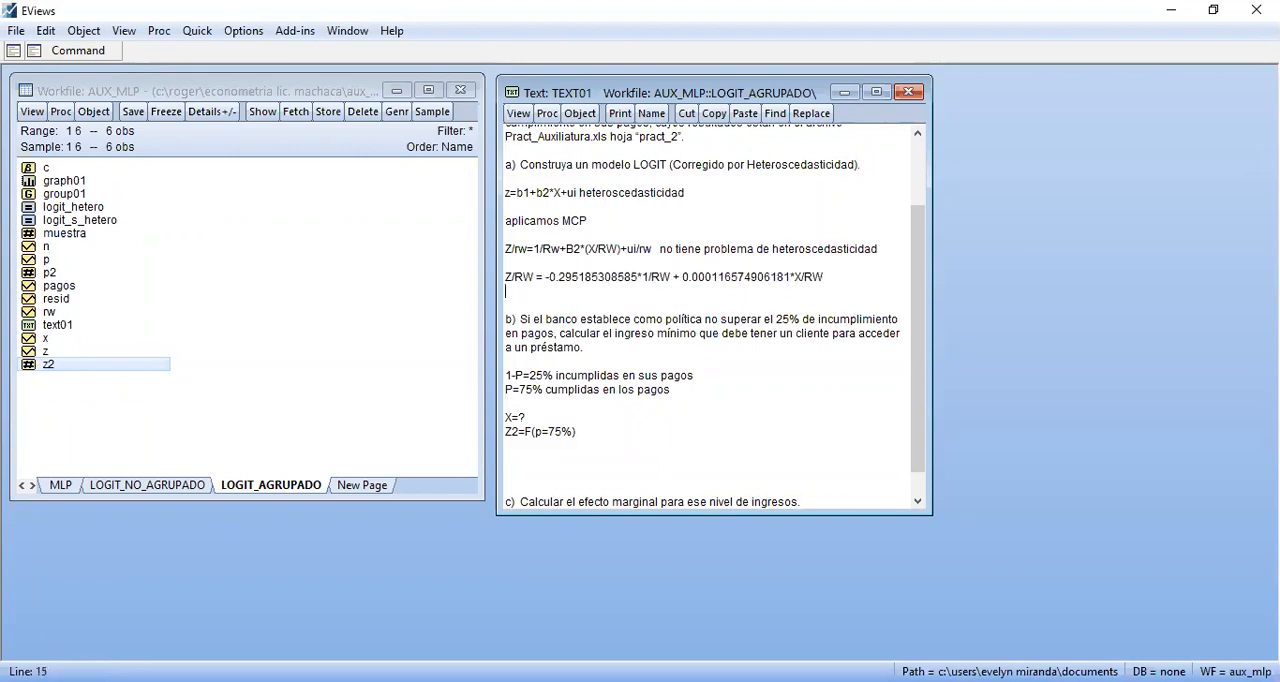
key(Up)
key(Up)
key(ctrl+v)
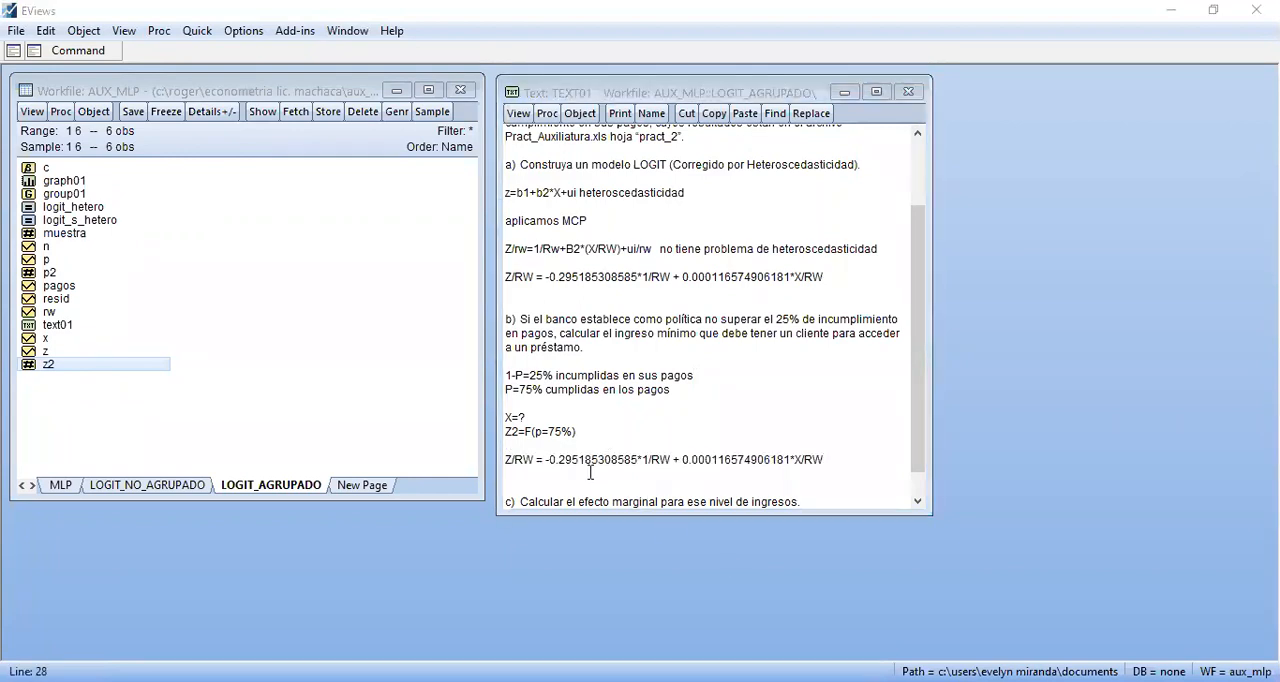
Examine the RW divisors on both sides of the pasted Z/RW equation
key(Down)
key(Down)
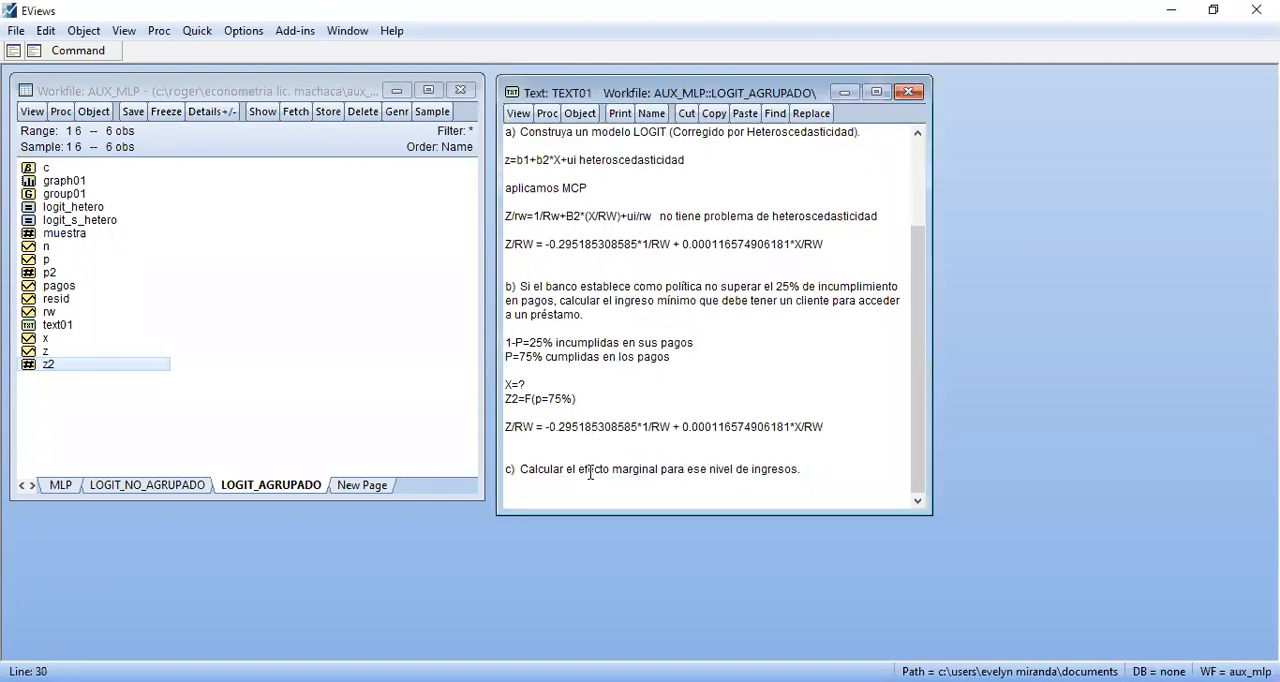
click(510, 456)
click(522, 432)
drag(535, 428, 514, 429)
click(518, 437)
drag(651, 428, 676, 431)
drag(824, 433, 804, 431)
click(752, 431)
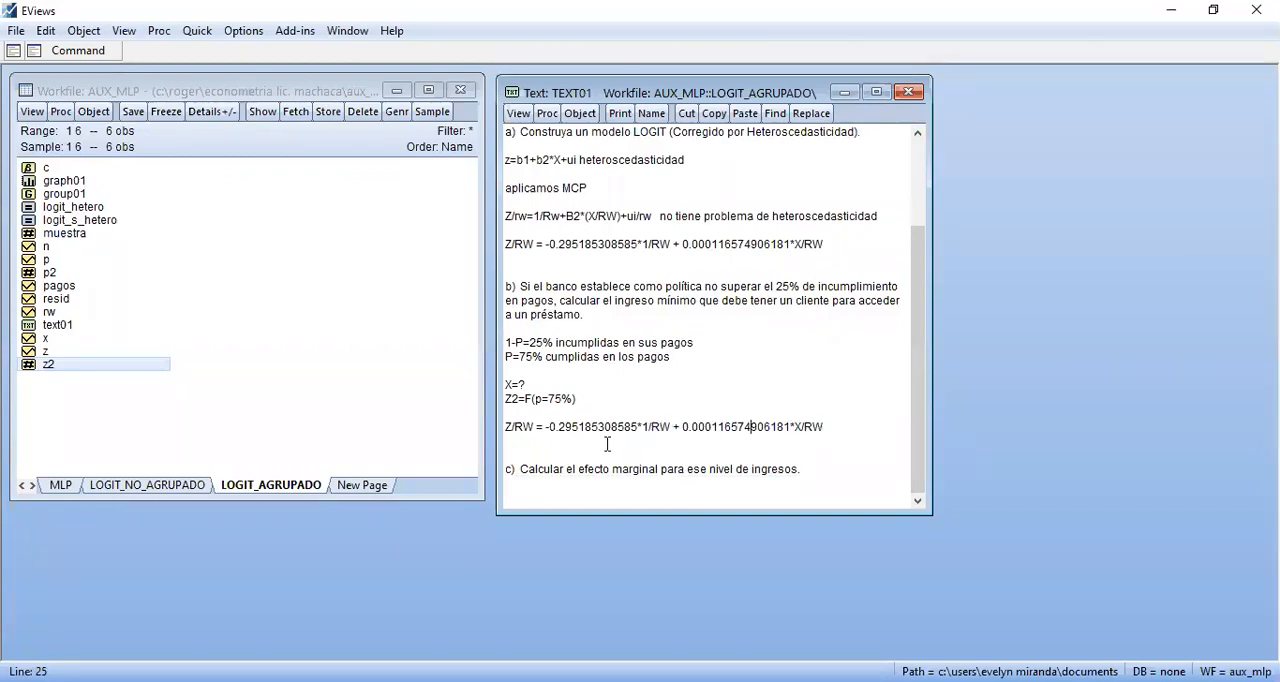
click(533, 450)
text(z)
key(BackSpace)
key(Down)
Duplicate the Z/RW equation of part b on the line directly below it
drag(506, 428, 828, 422)
key(ctrl+c)
click(578, 446)
key(ctrl+v)
key(Return)
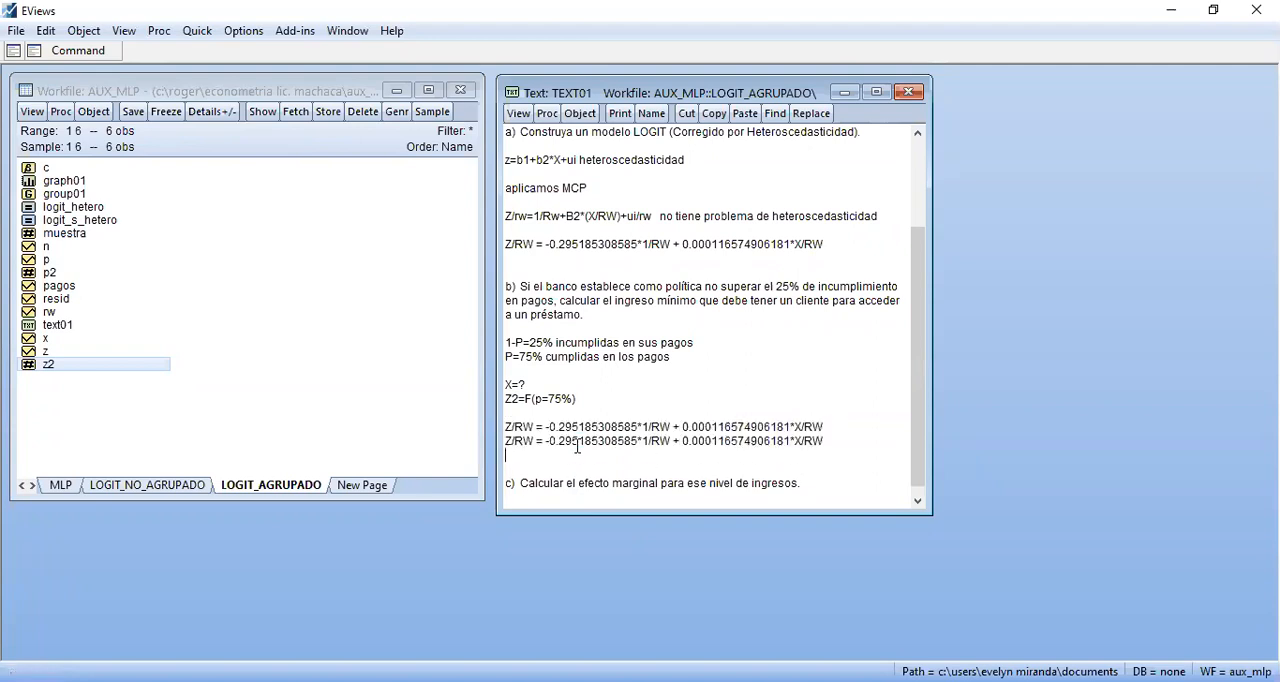
Remove the RW terms from the duplicated equation so it reads "Z= -0.295185308585+ 0.000116574906181*X"
click(537, 442)
key(BackSpace)
key(BackSpace)
key(BackSpace)
key(BackSpace)
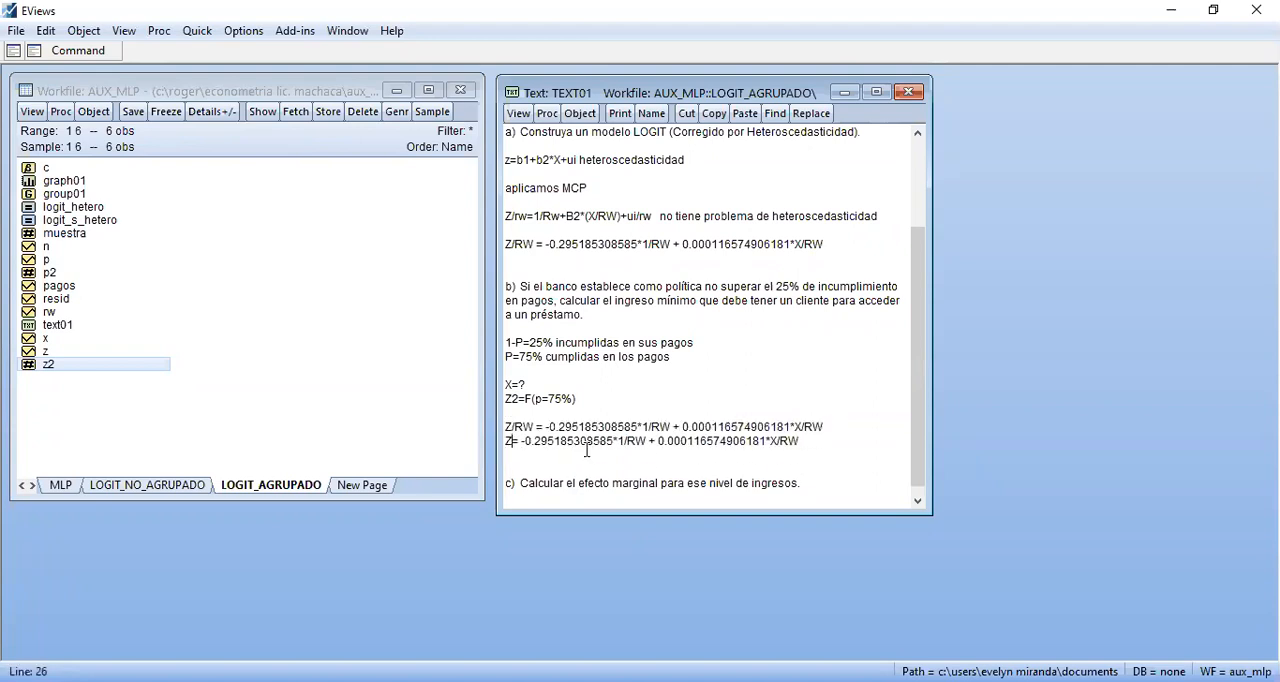
click(650, 444)
key(BackSpace)
key(BackSpace)
key(BackSpace)
key(BackSpace)
key(BackSpace)
key(BackSpace)
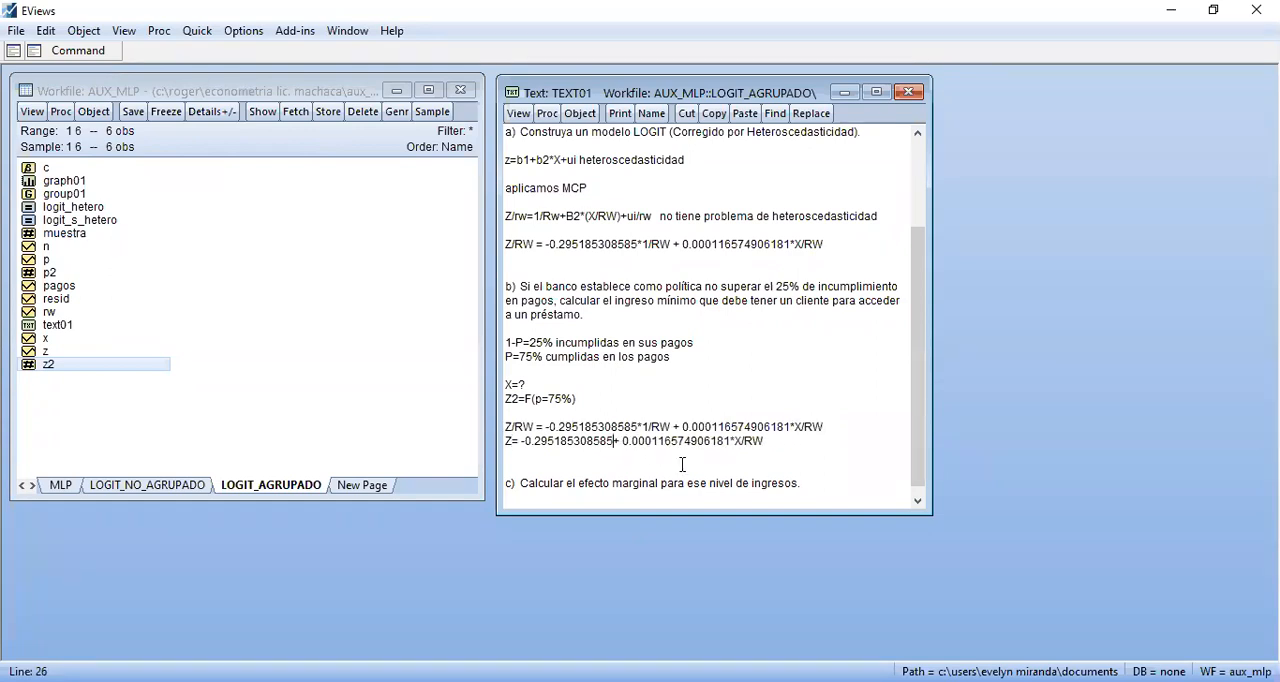
click(764, 441)
key(BackSpace)
key(BackSpace)
key(BackSpace)
Copy the z2 scalar value at highest precision and paste it on the line below the simplified Z equation
click(507, 465)
double_click(70, 366)
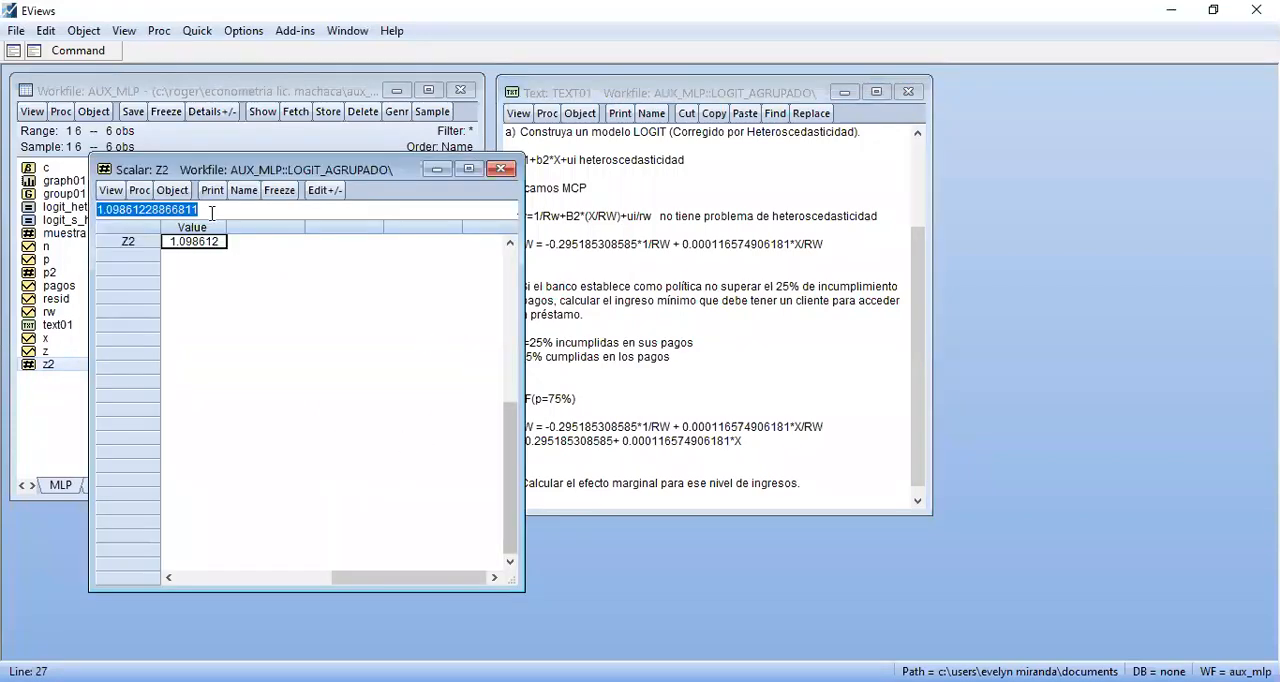
key(ctrl+c)
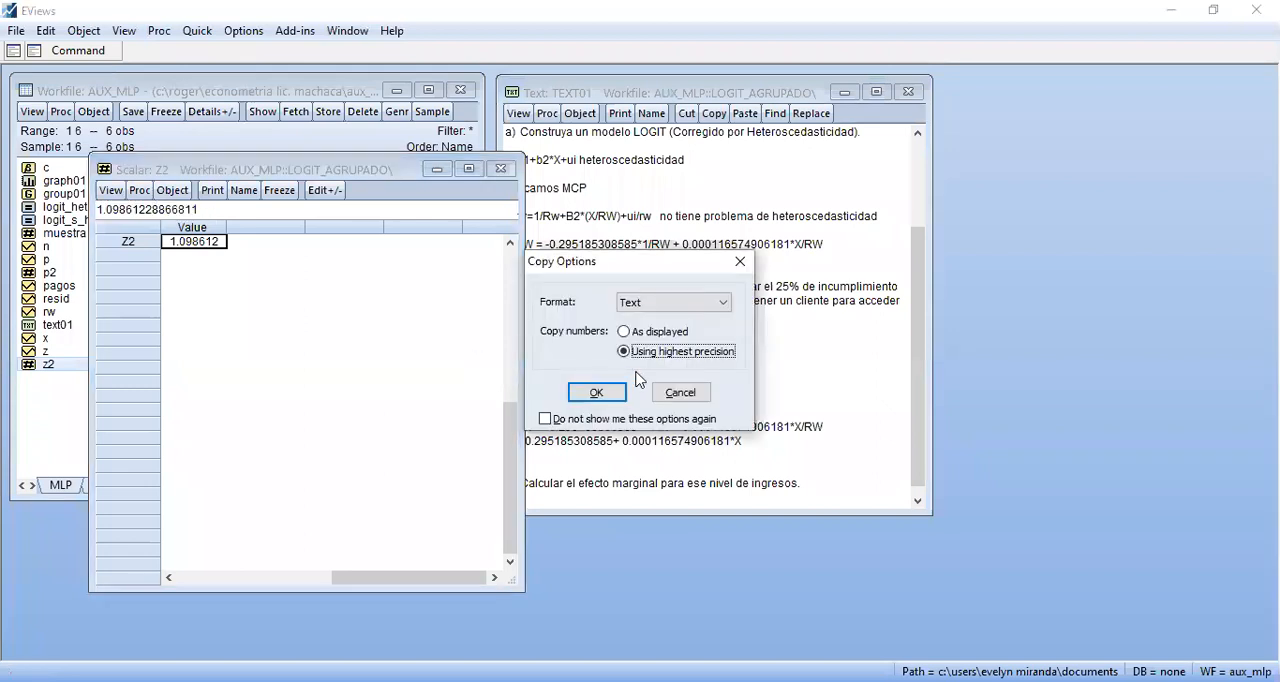
key(Return)
click(501, 168)
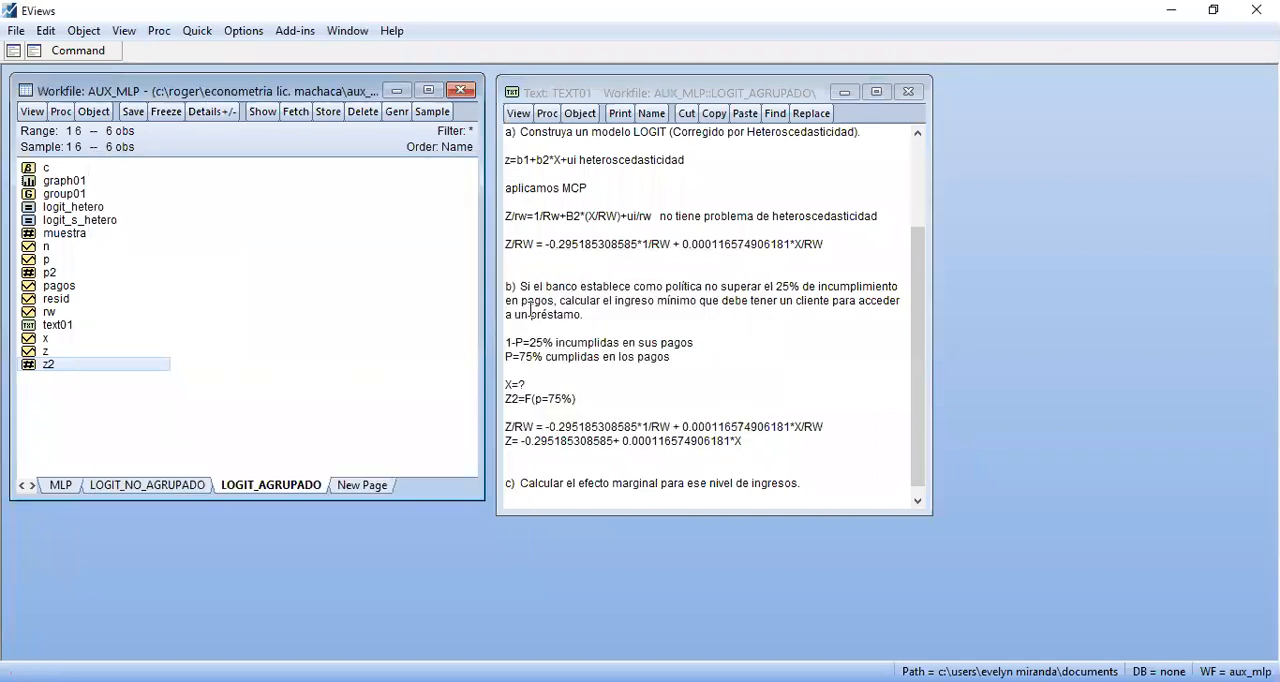
click(512, 455)
key(ctrl+v)
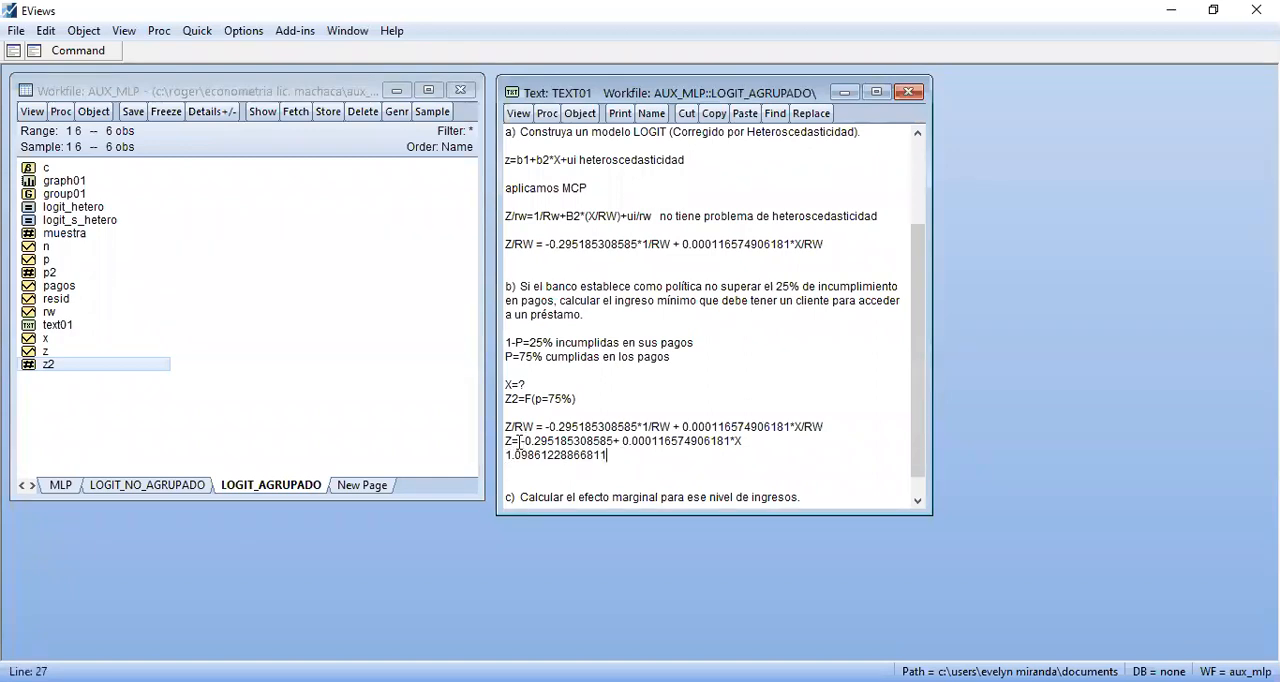
Append "= -0.295185308585+ 0.000116574906181*X" after the pasted z2 value by copying it from the Z equation
drag(513, 441, 757, 440)
click(671, 457)
key(ctrl+v)
key(Return)
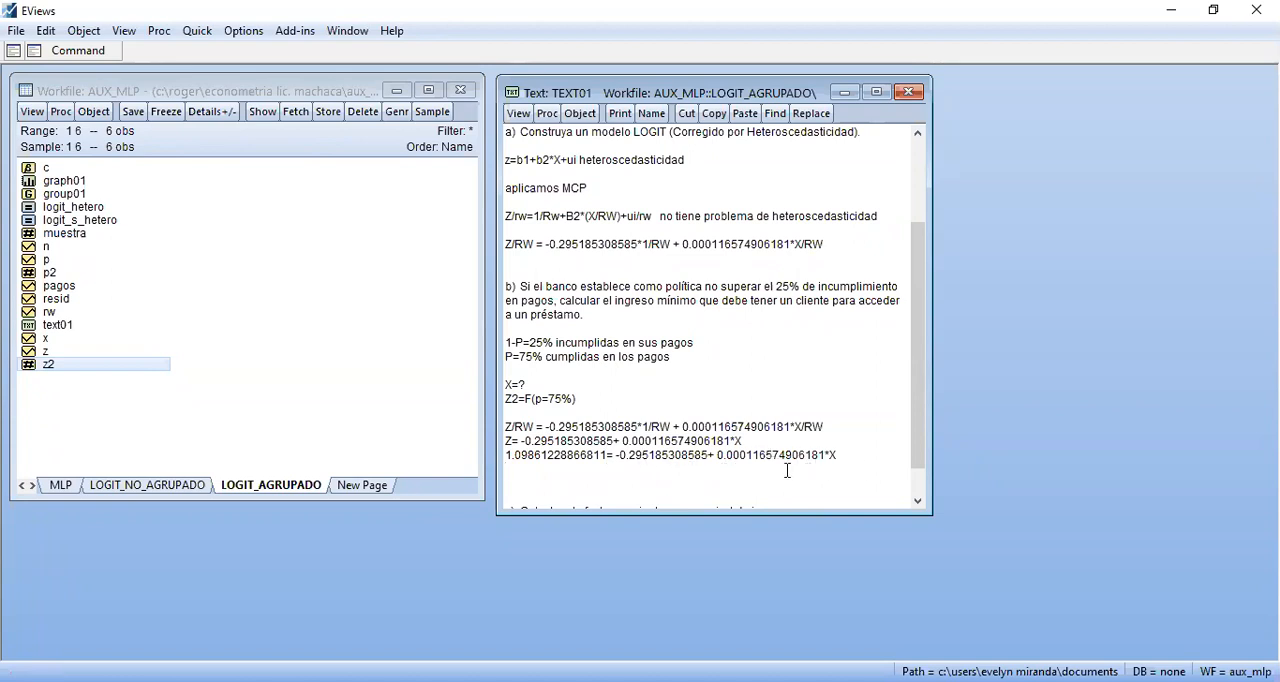
Duplicate the equation containing the z2 value on the next line
click(524, 472)
drag(506, 456, 858, 457)
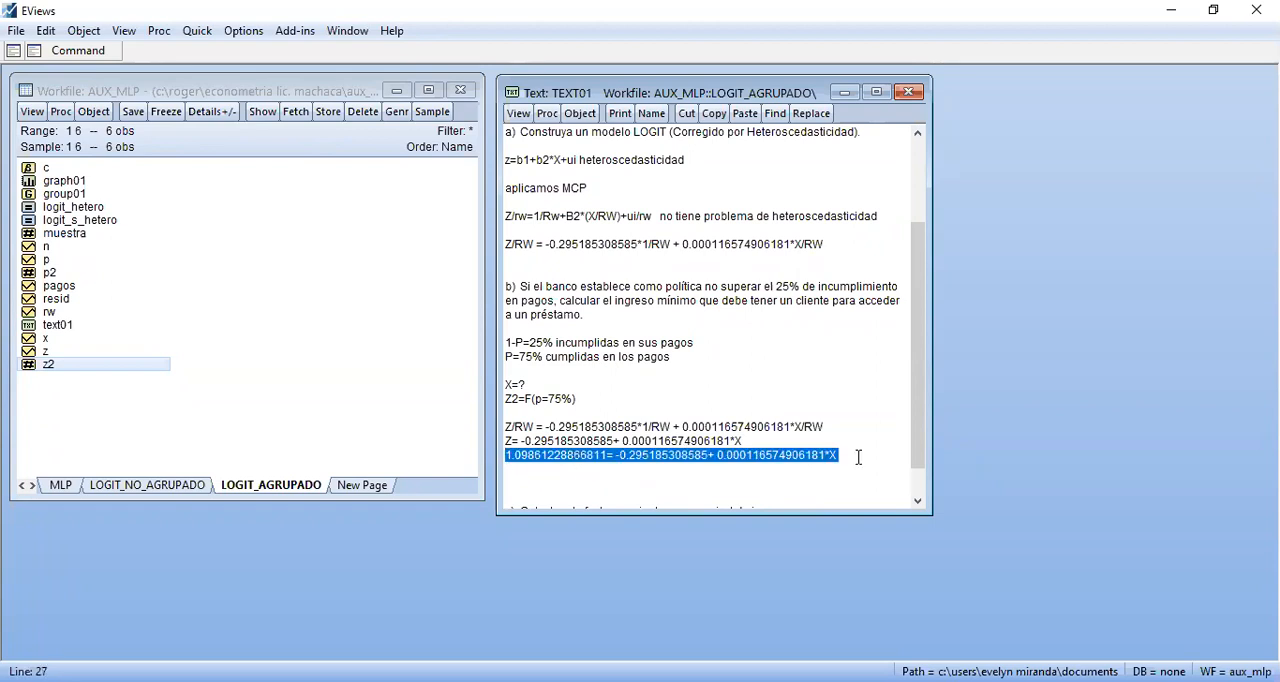
click(619, 474)
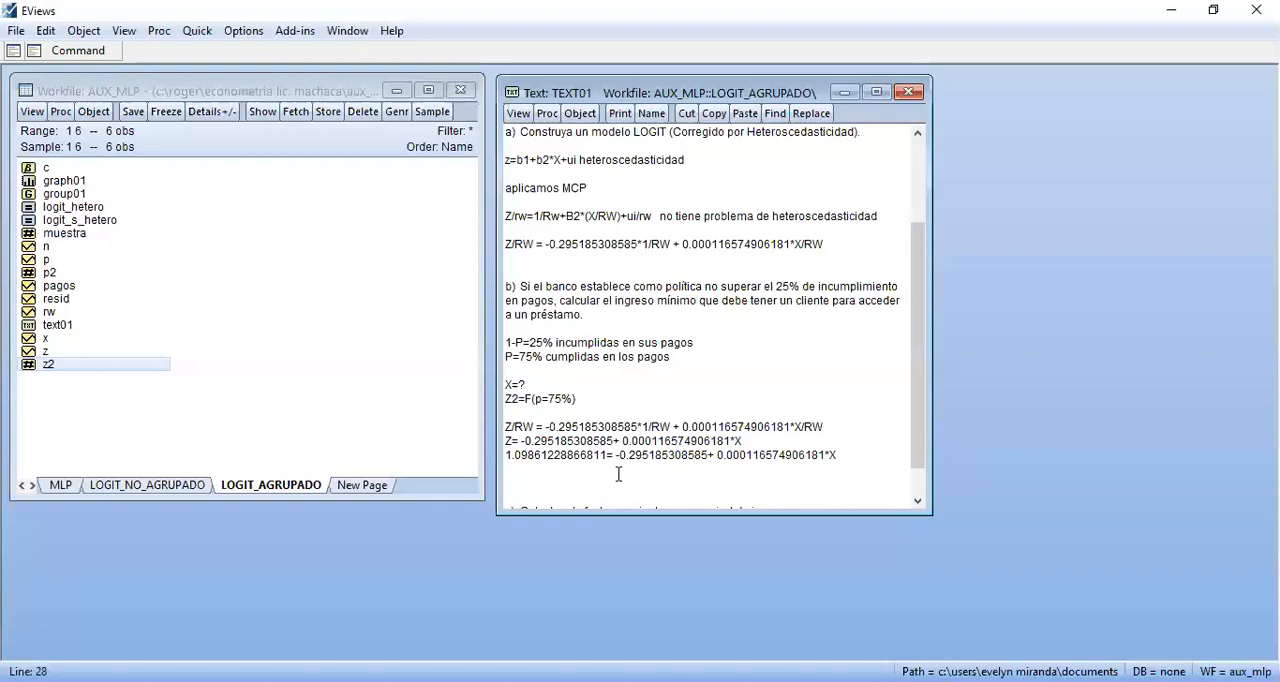
key(ctrl+v)
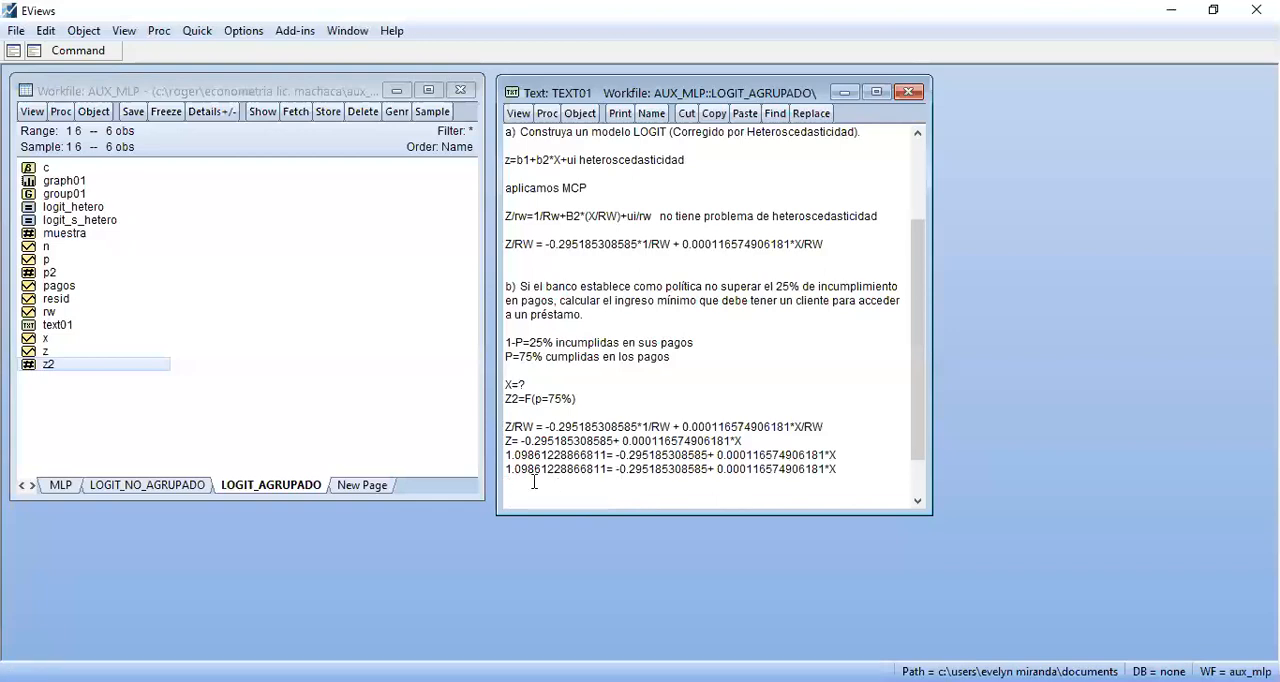
Move the constant to the other side in the duplicated equation, giving "(1.09861228866811+0.295185308585)= 0.000116574906181*X"
key(Home)
text(()
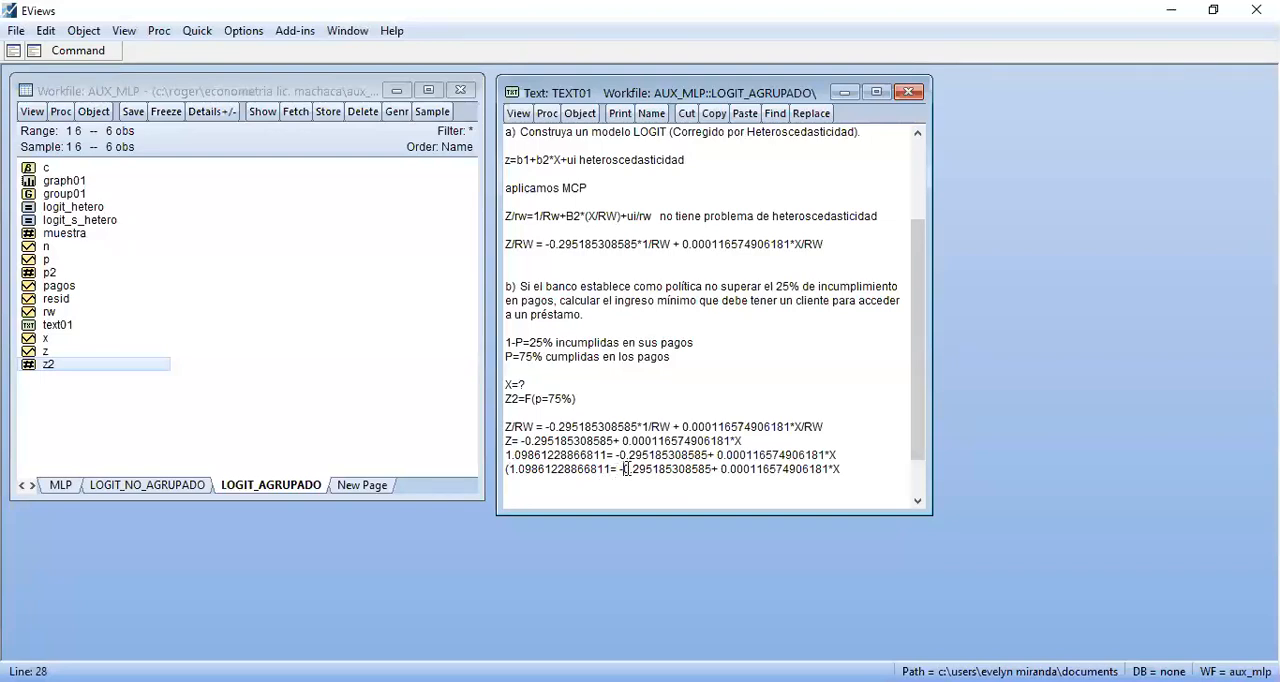
click(622, 471)
key(BackSpace)
key(BackSpace)
key(BackSpace)
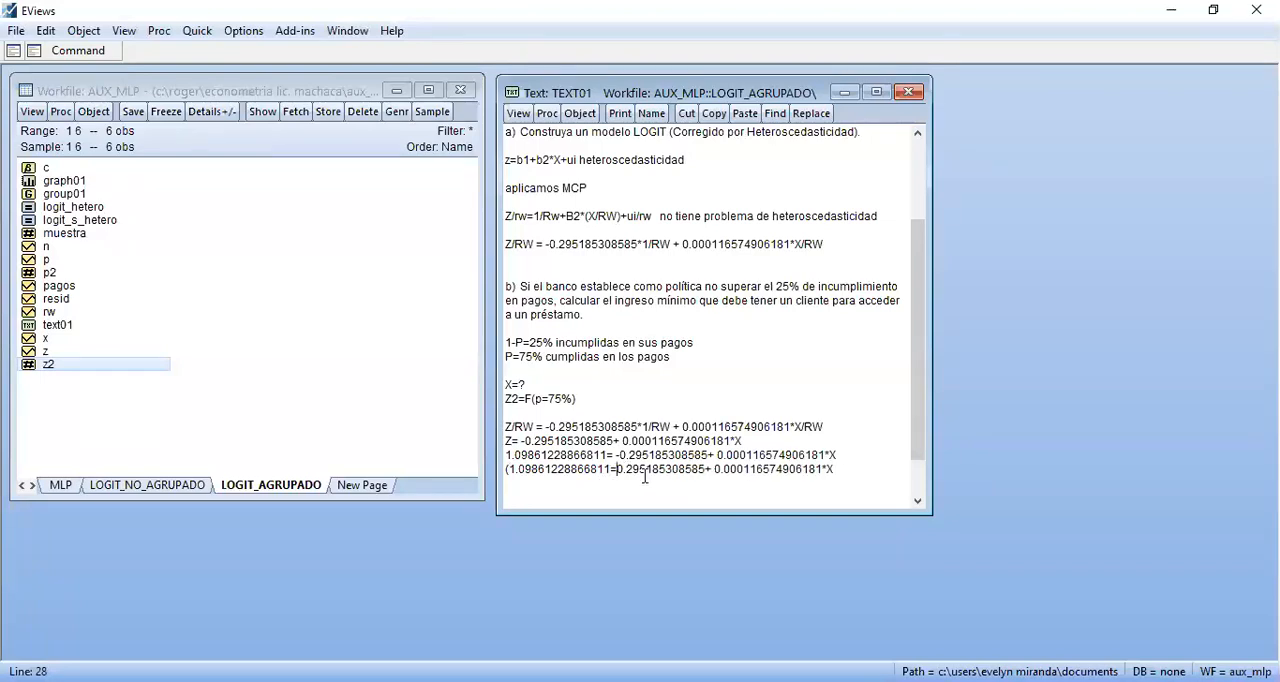
text(+)
click(719, 470)
key(BackSpace)
key(BackSpace)
text())
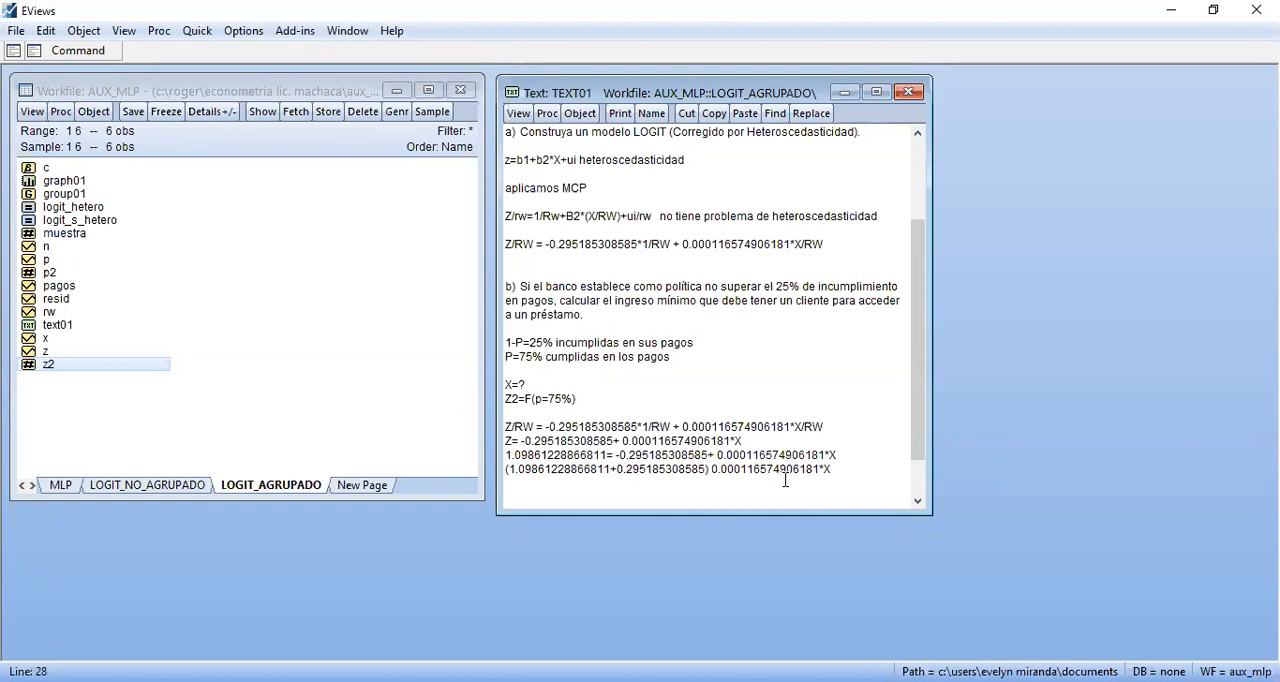
text(=)
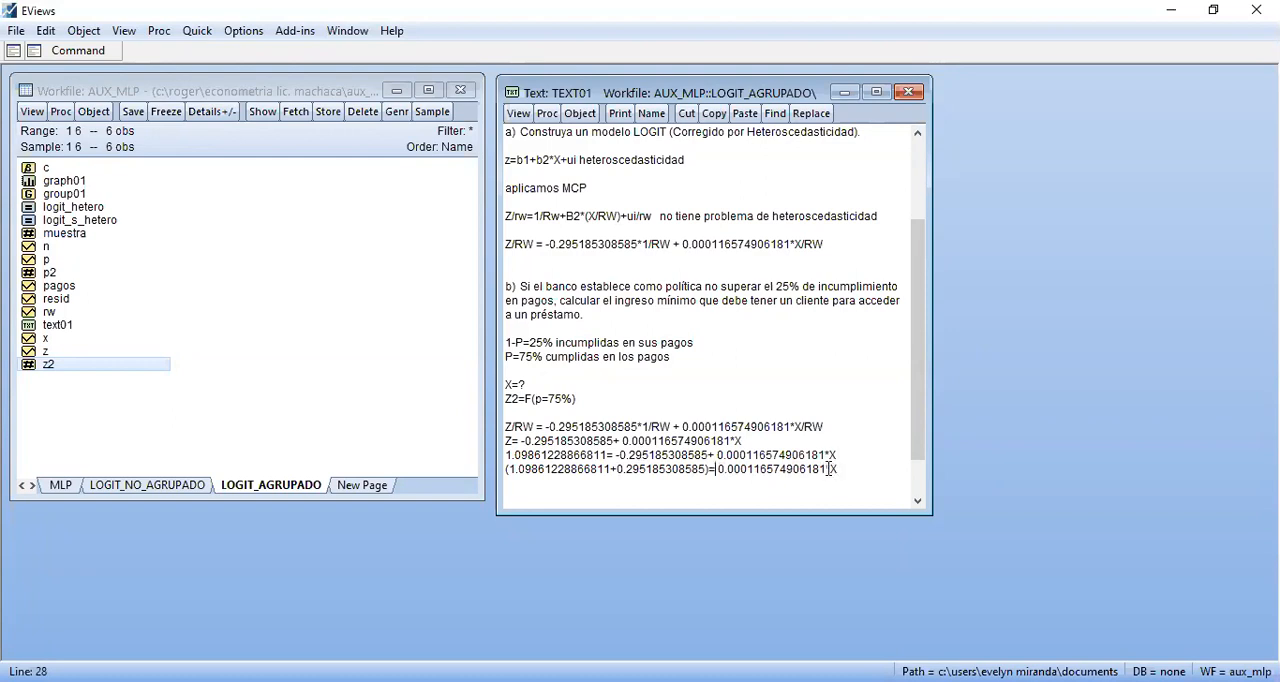
Isolate X in the last equation as "(1.09861228866811+0.295185308585)/0.000116574906181=X"
drag(826, 469, 818, 469)
click(717, 470)
key(BackSpace)
text(/)
click(820, 469)
key(BackSpace)
text(=)
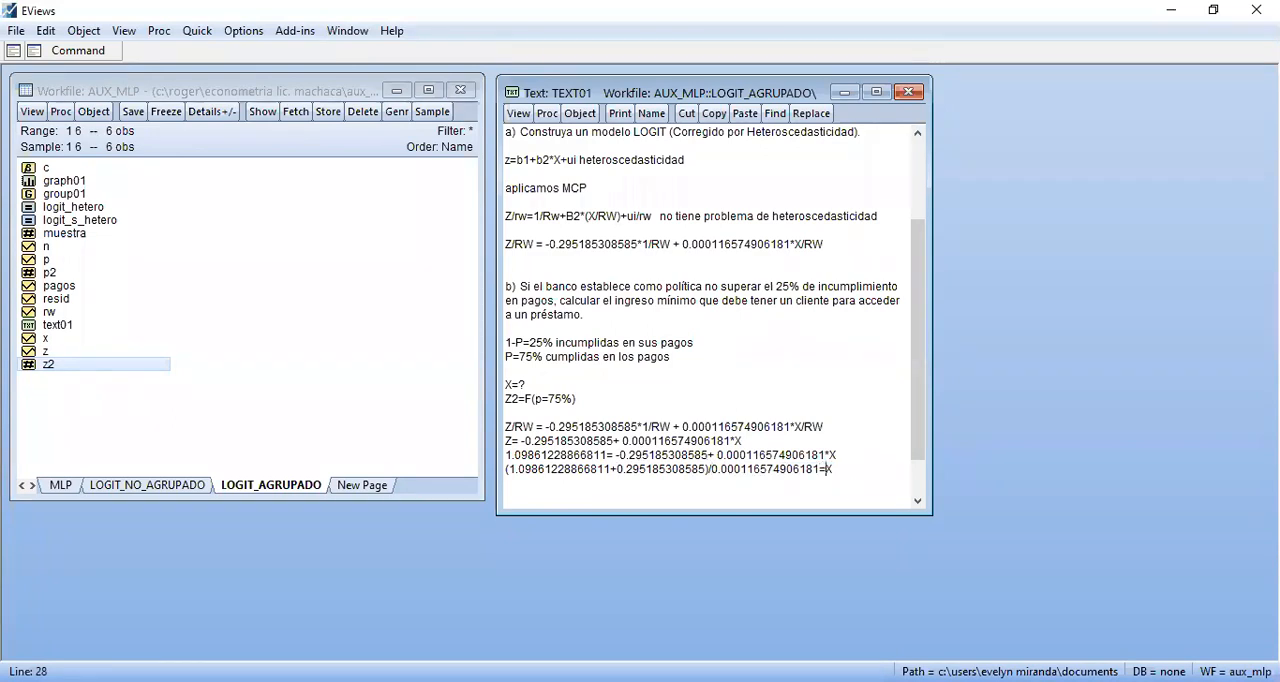
Start a result line "X=" two lines below the isolated equation
click(596, 485)
key(Return)
text(x)
key(BackSpace)
text(X=)
Begin a scalar definition in the command window with "Scalar X2=(z2+"
click(65, 51)
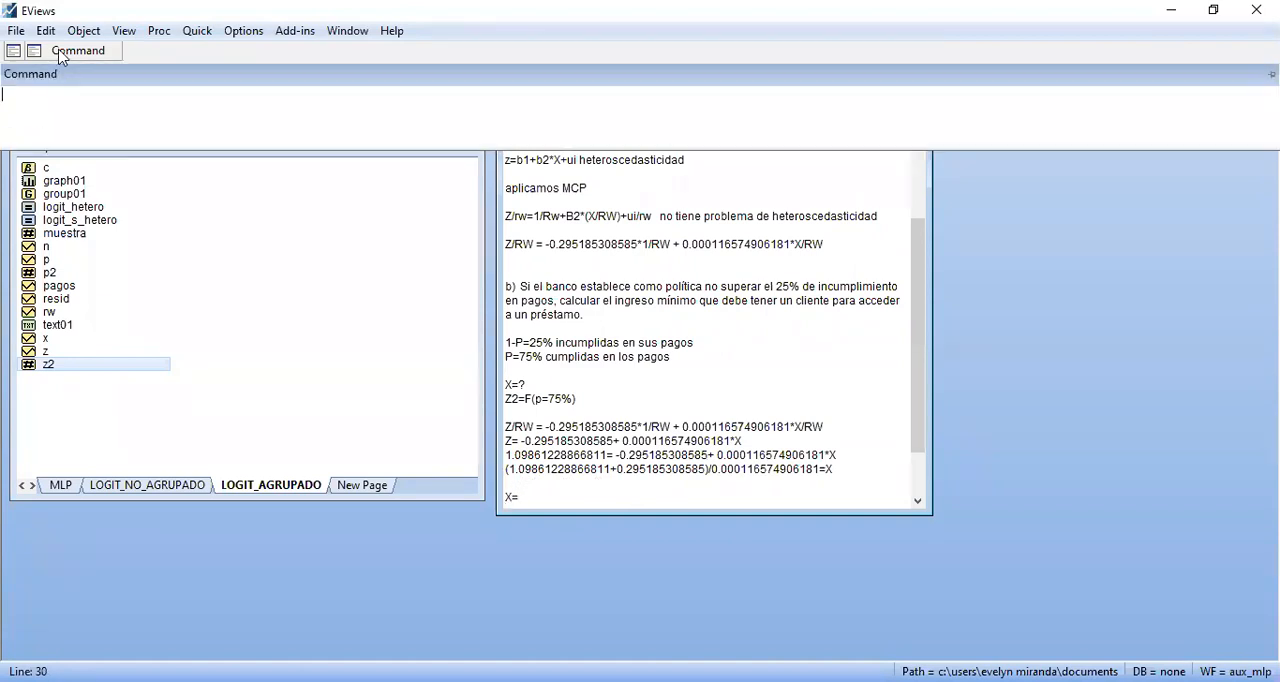
text(sc)
key(BackSpace)
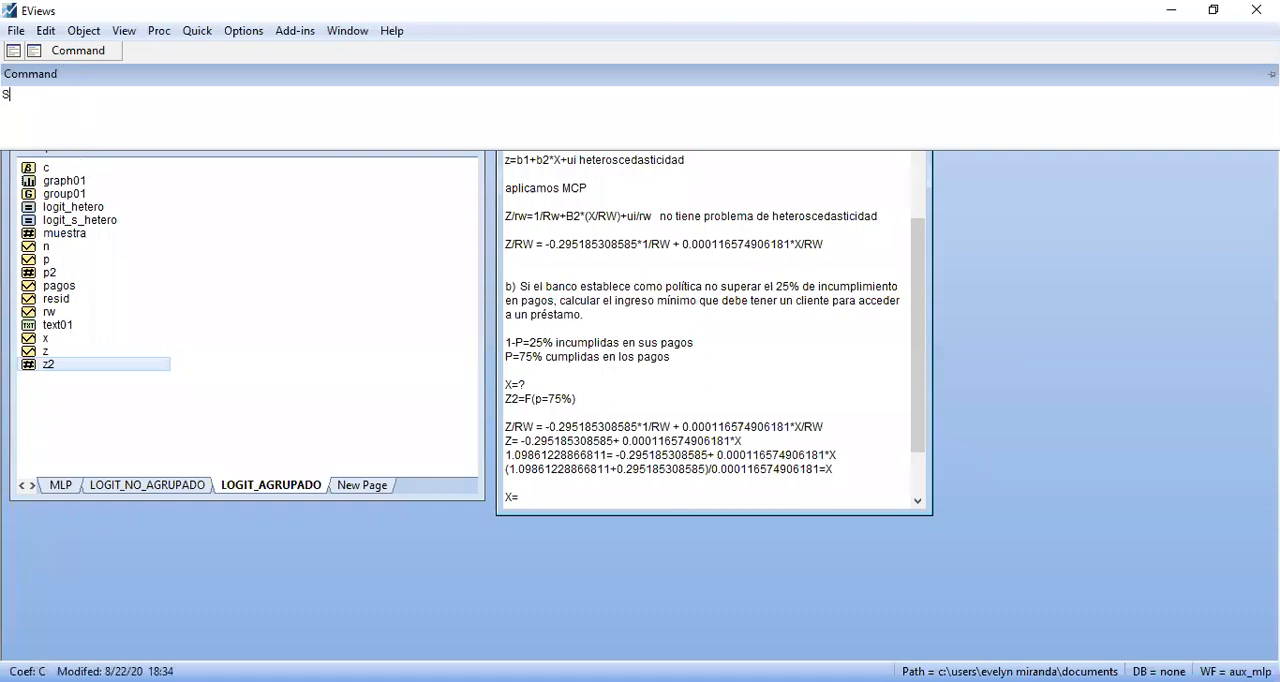
text(alar)
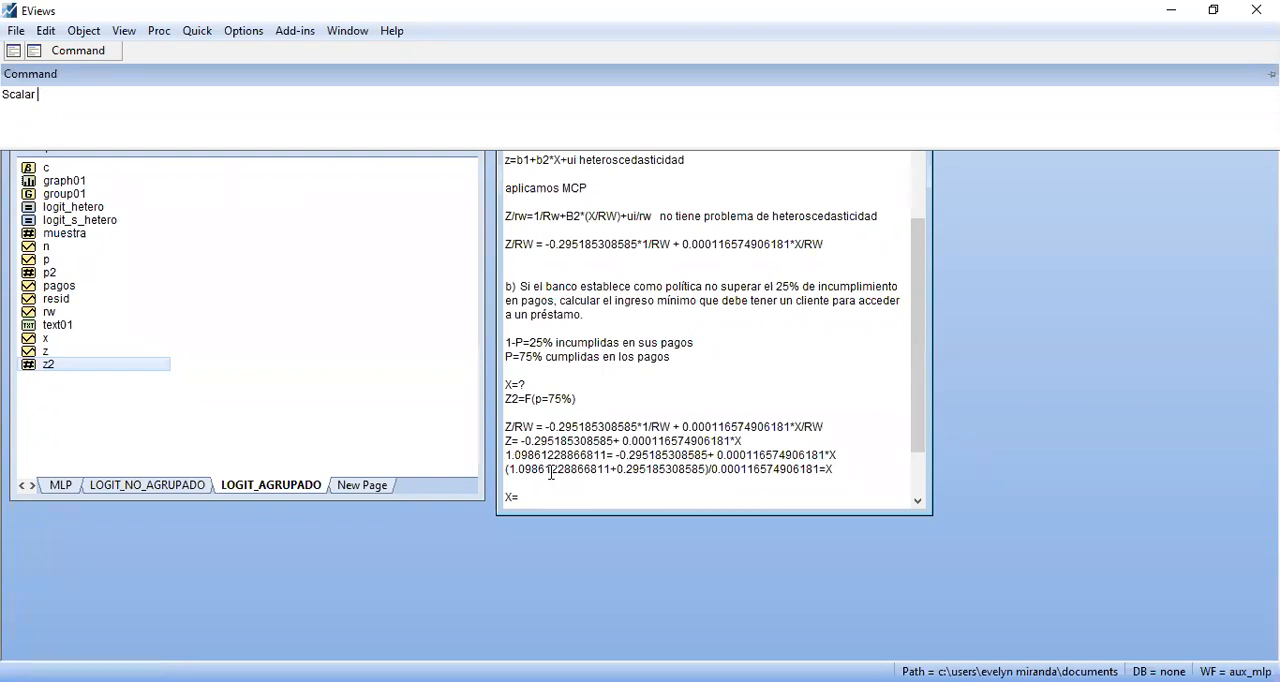
text(X2)
text(=(z2+)
Check the first coefficient stored in the coefficient vector c, then close the vector
double_click(44, 169)
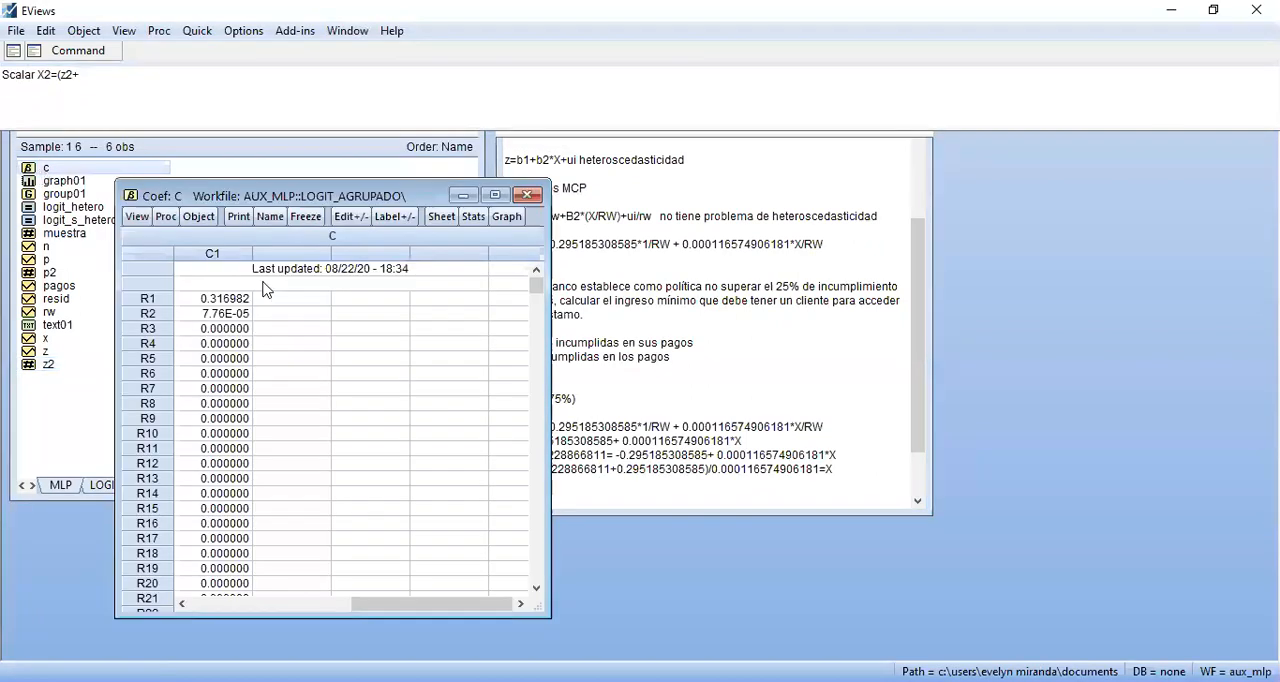
click(237, 300)
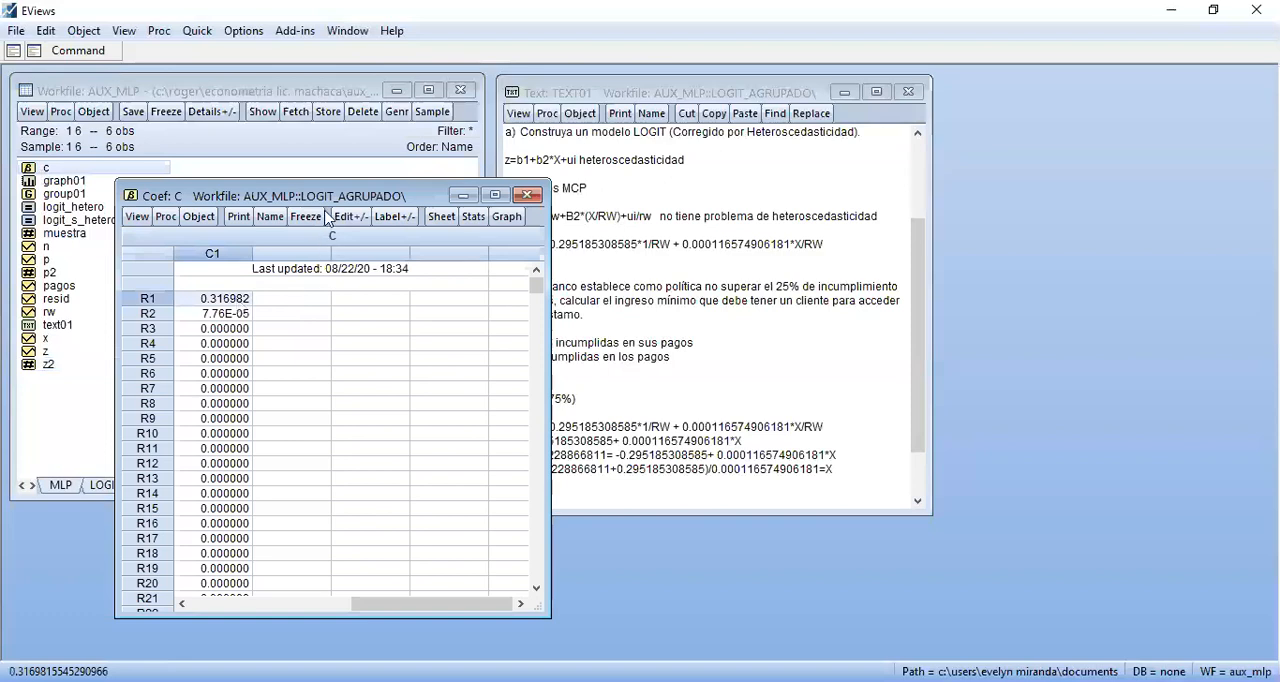
drag(318, 201, 275, 238)
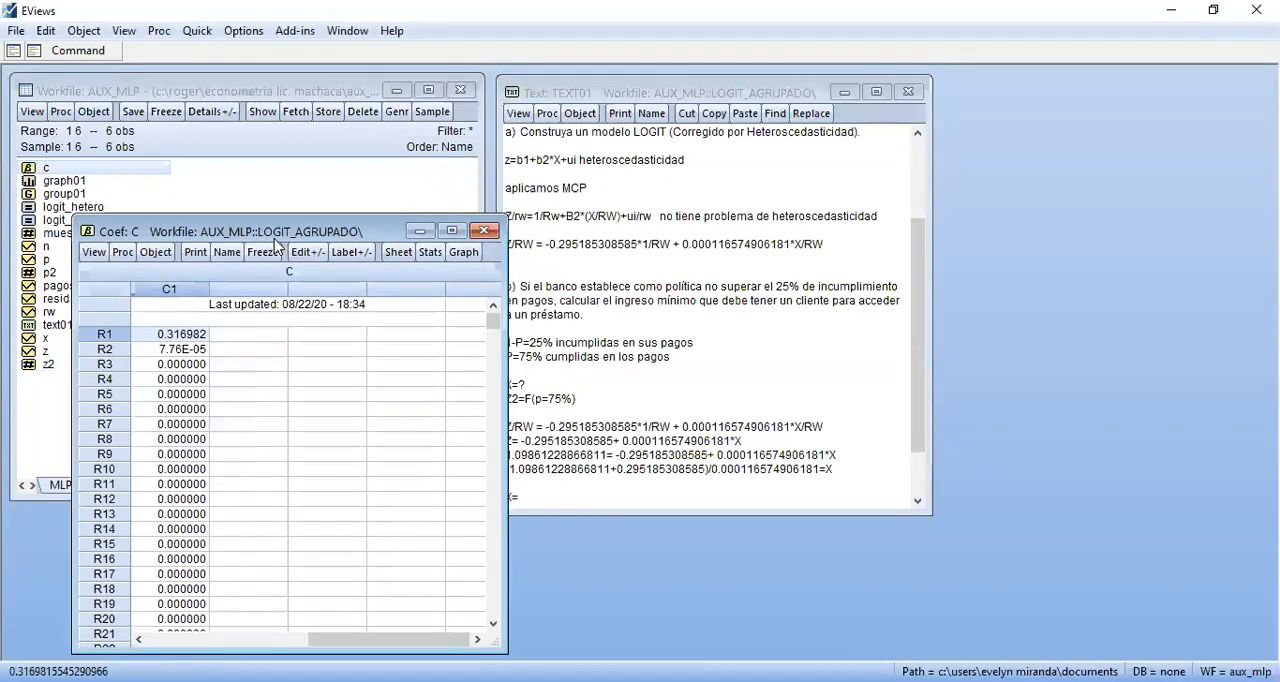
click(484, 231)
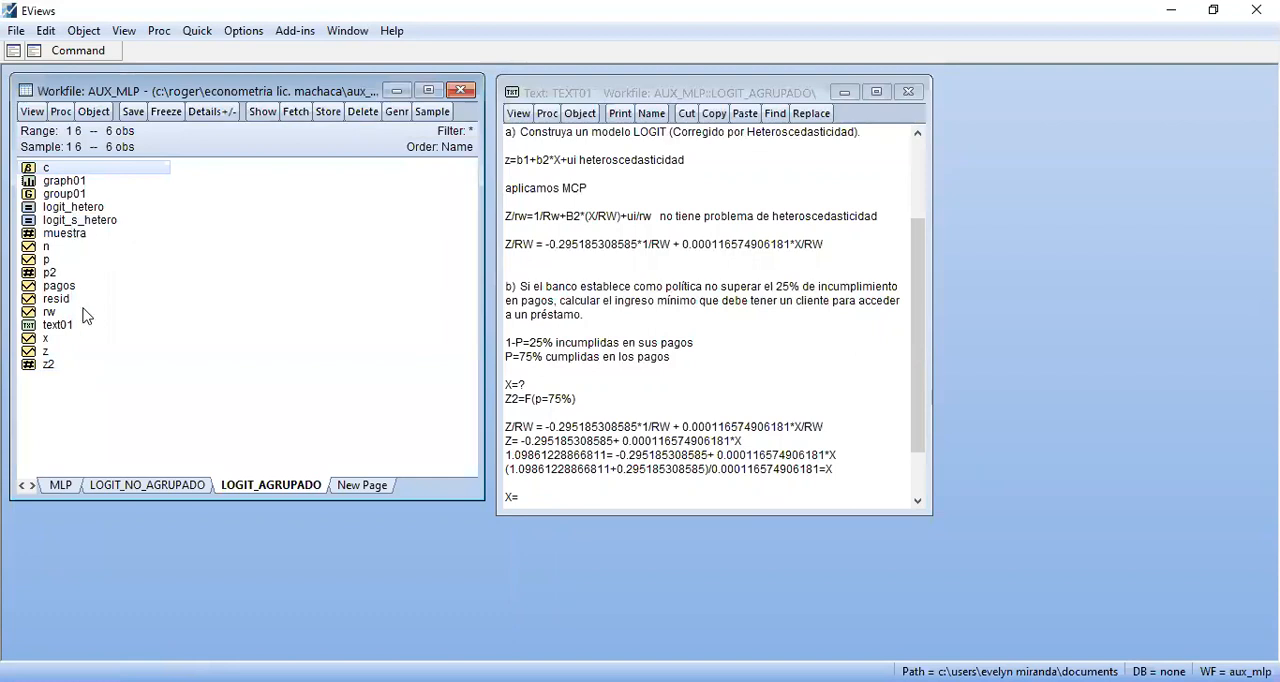
Open the equation logit_s_hetero, show its estimation output and re-estimate it with the same specification
click(70, 221)
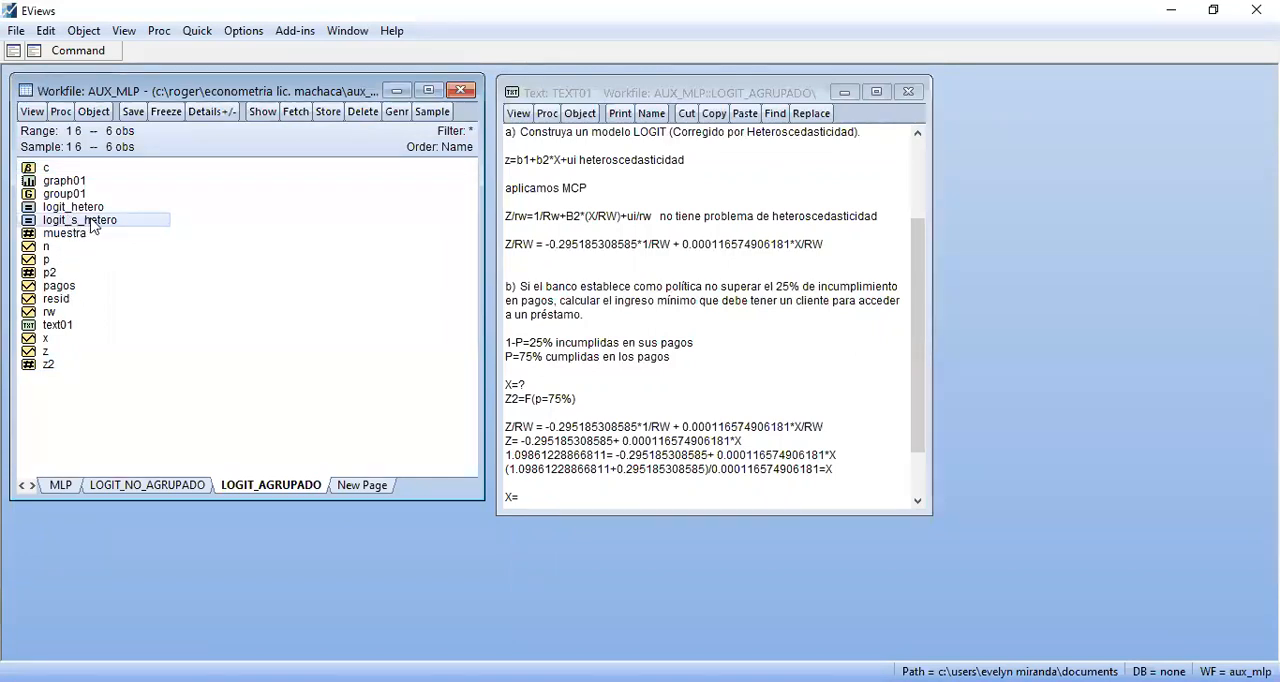
double_click(69, 226)
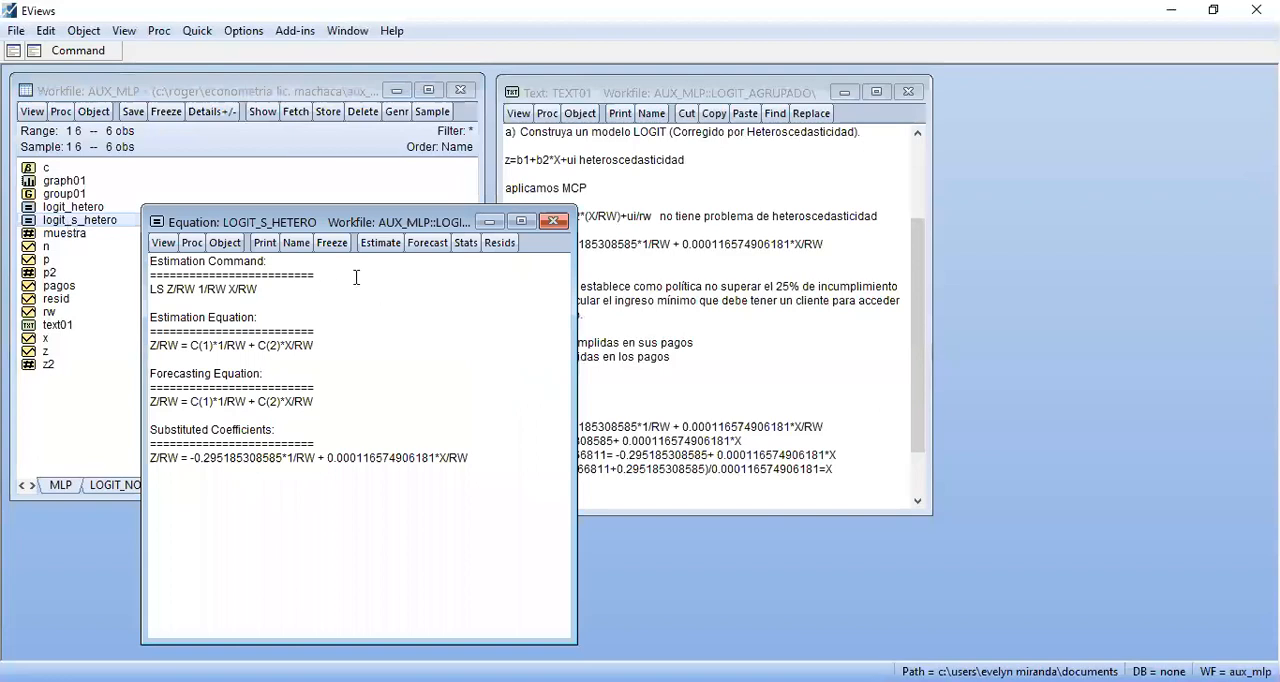
click(466, 246)
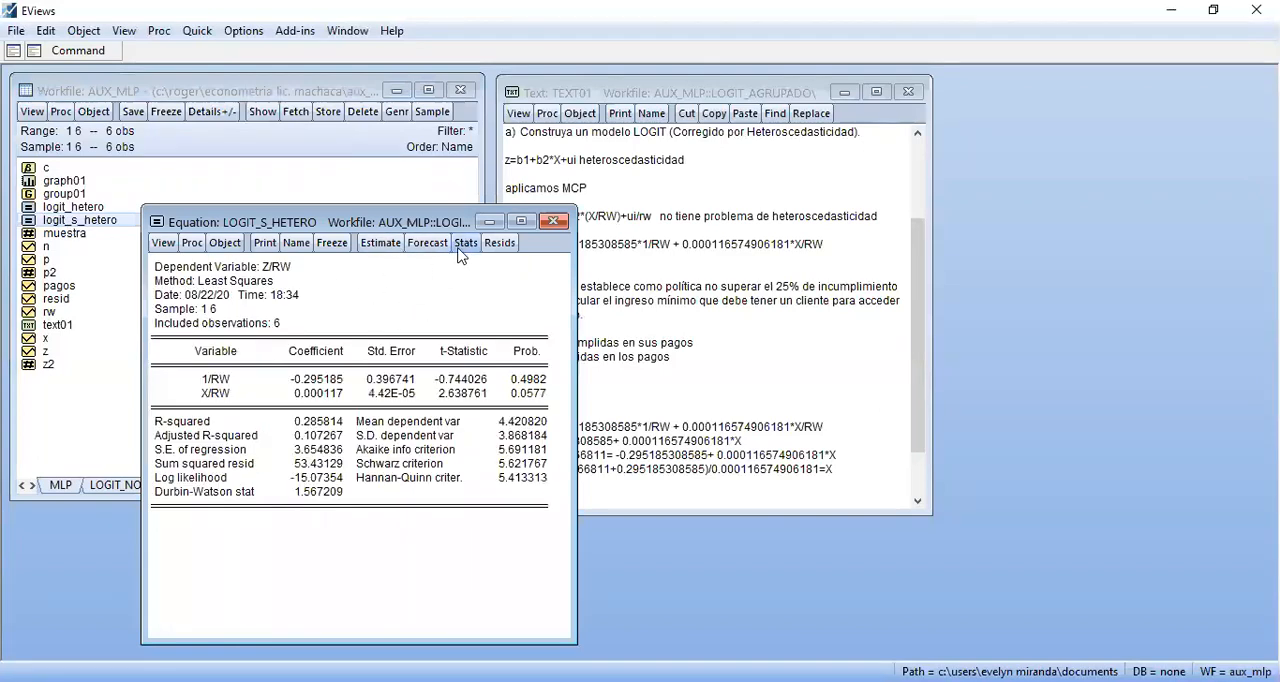
click(383, 243)
click(455, 592)
Compare the coefficient vector c with the logit_s_hetero output, then close the equation and keep the vector in view
double_click(50, 170)
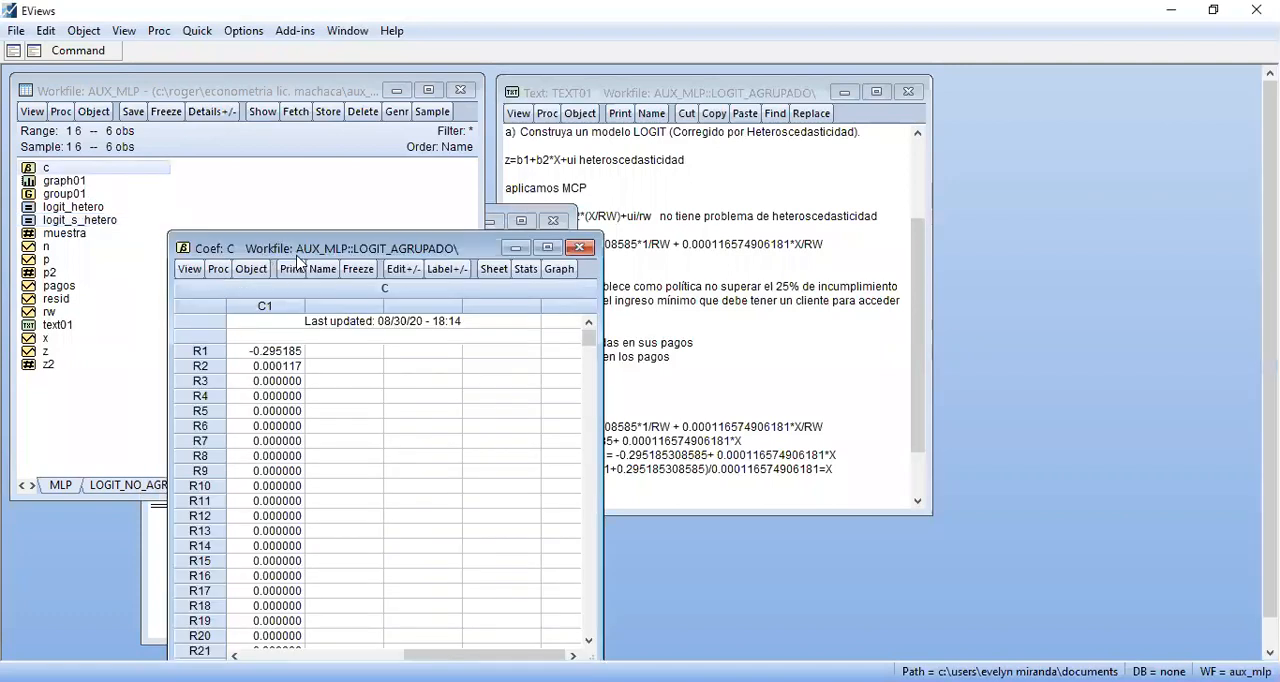
drag(296, 256, 521, 223)
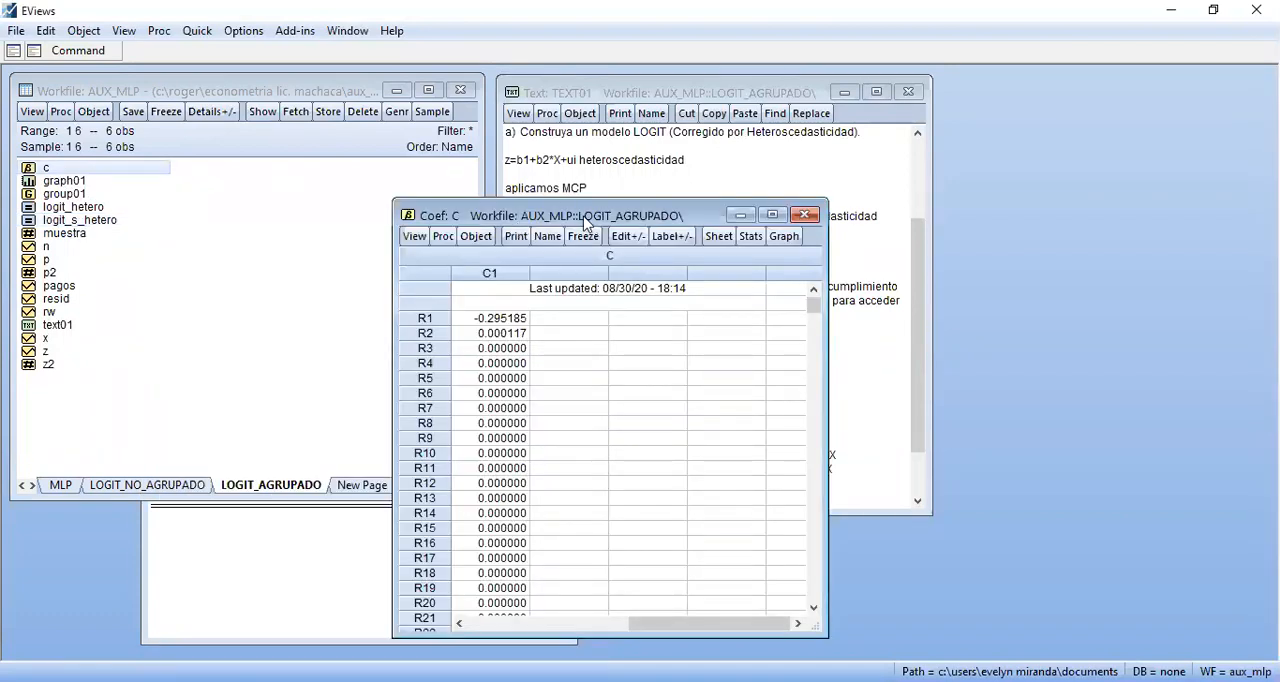
drag(598, 220, 785, 225)
click(534, 296)
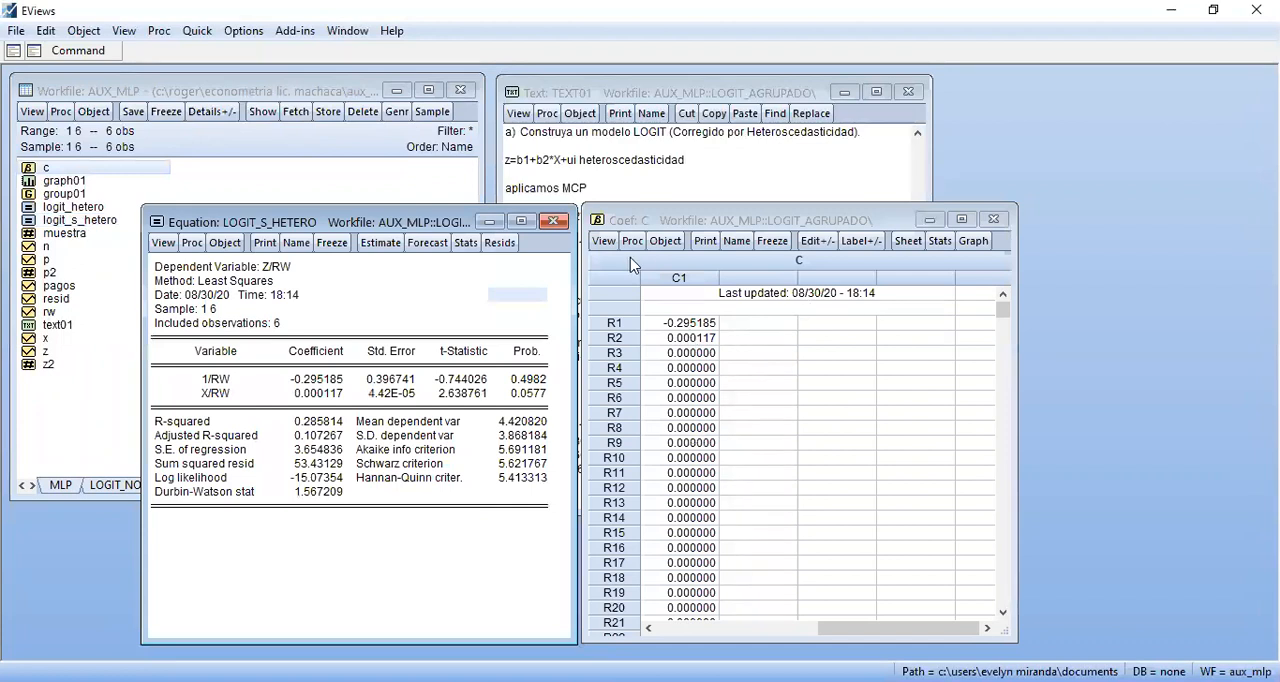
click(554, 219)
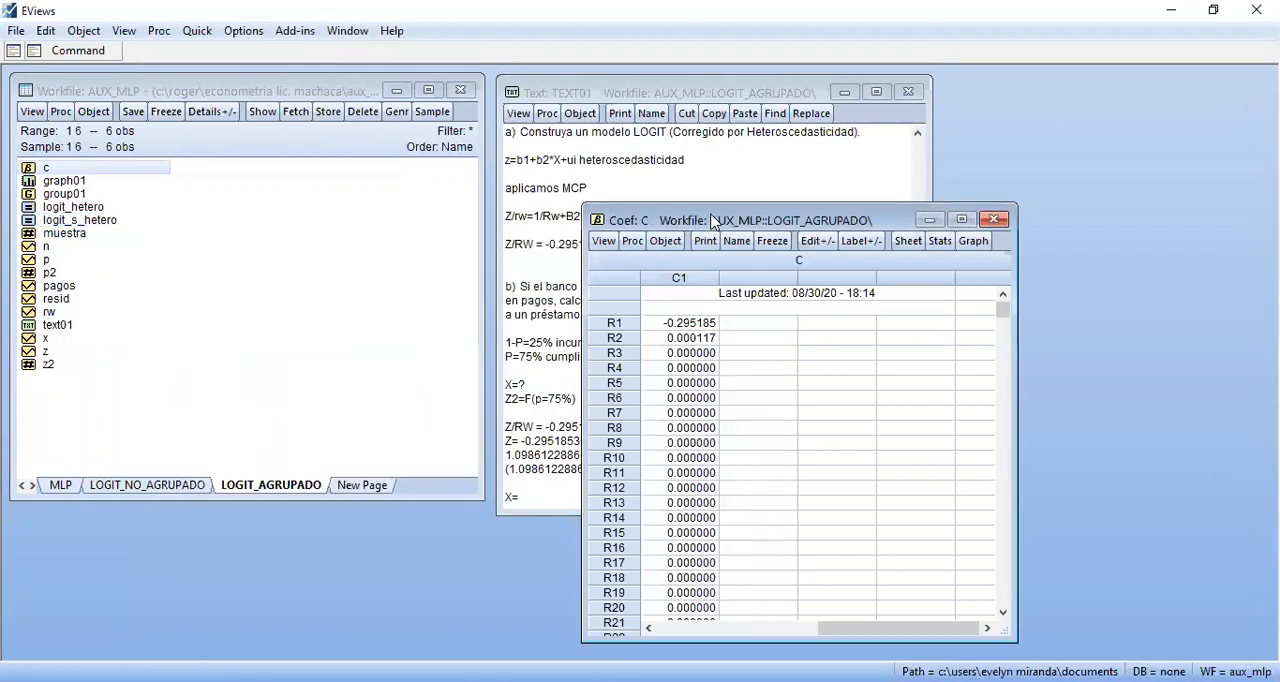
drag(712, 220, 167, 285)
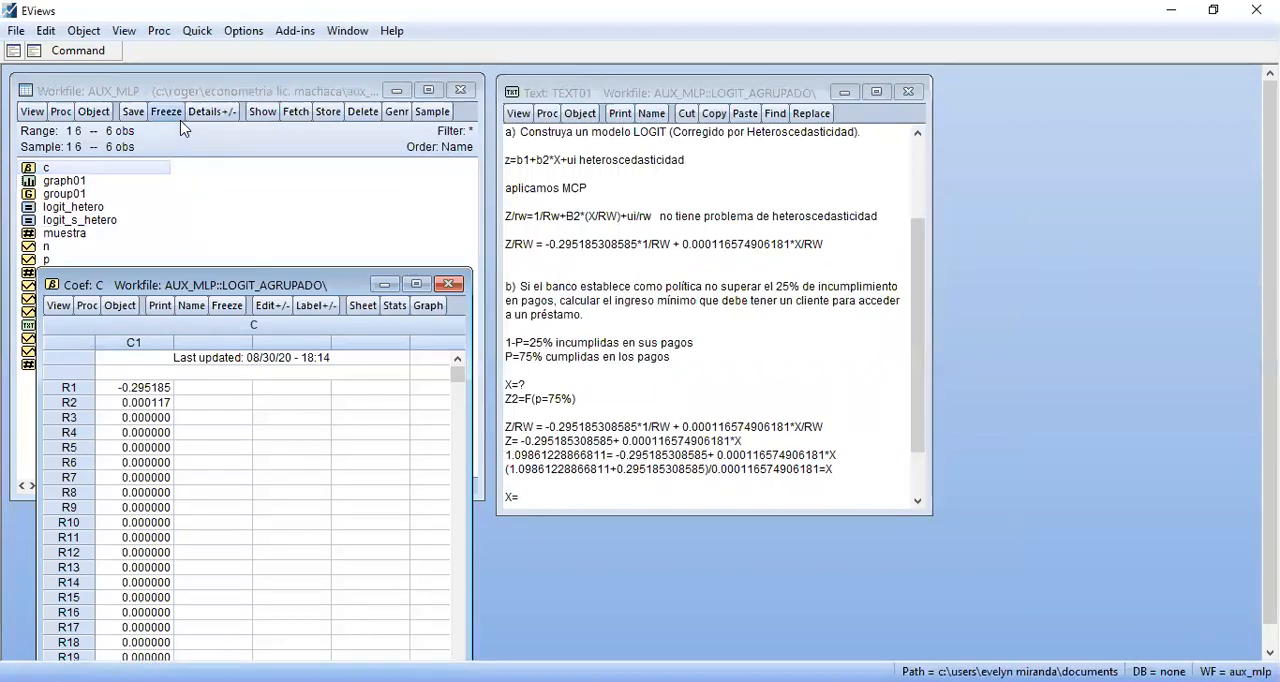
Correct and run the scalar definition as "Scalar X2=(z2-c(1))/c(2)", then close the coefficient vector
click(108, 52)
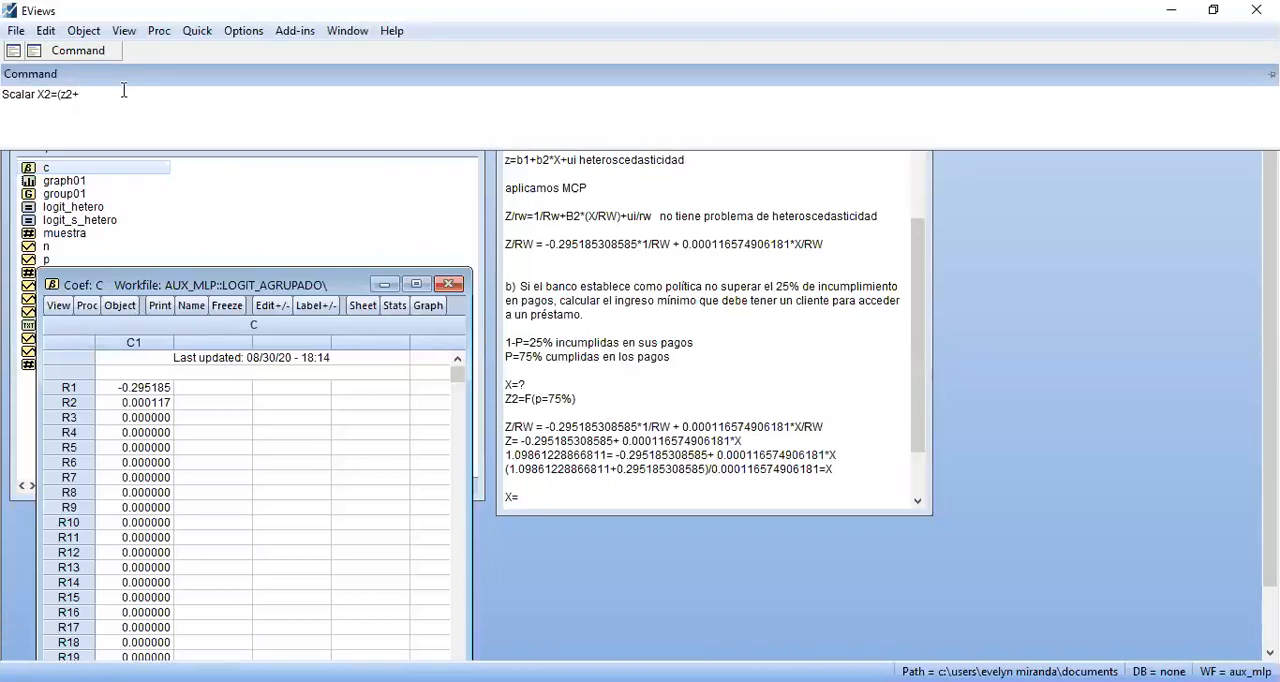
key(BackSpace)
text(-)
text(c(1))/c(2))
key(Return)
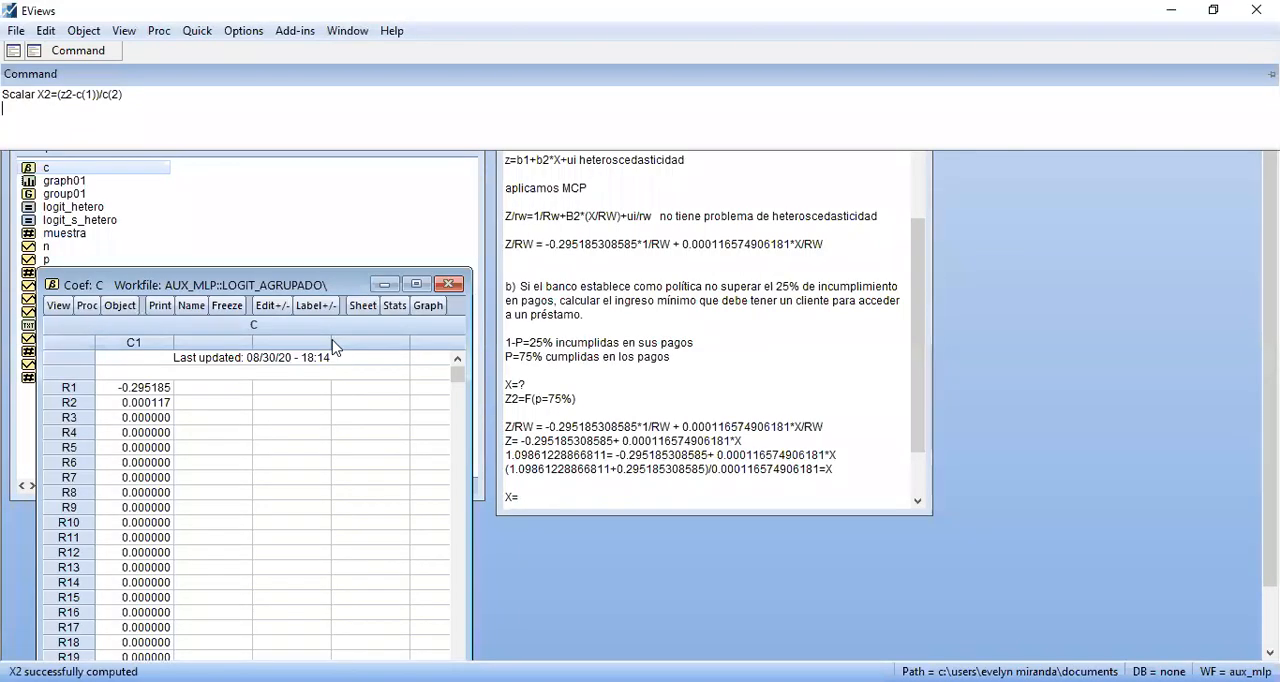
click(448, 284)
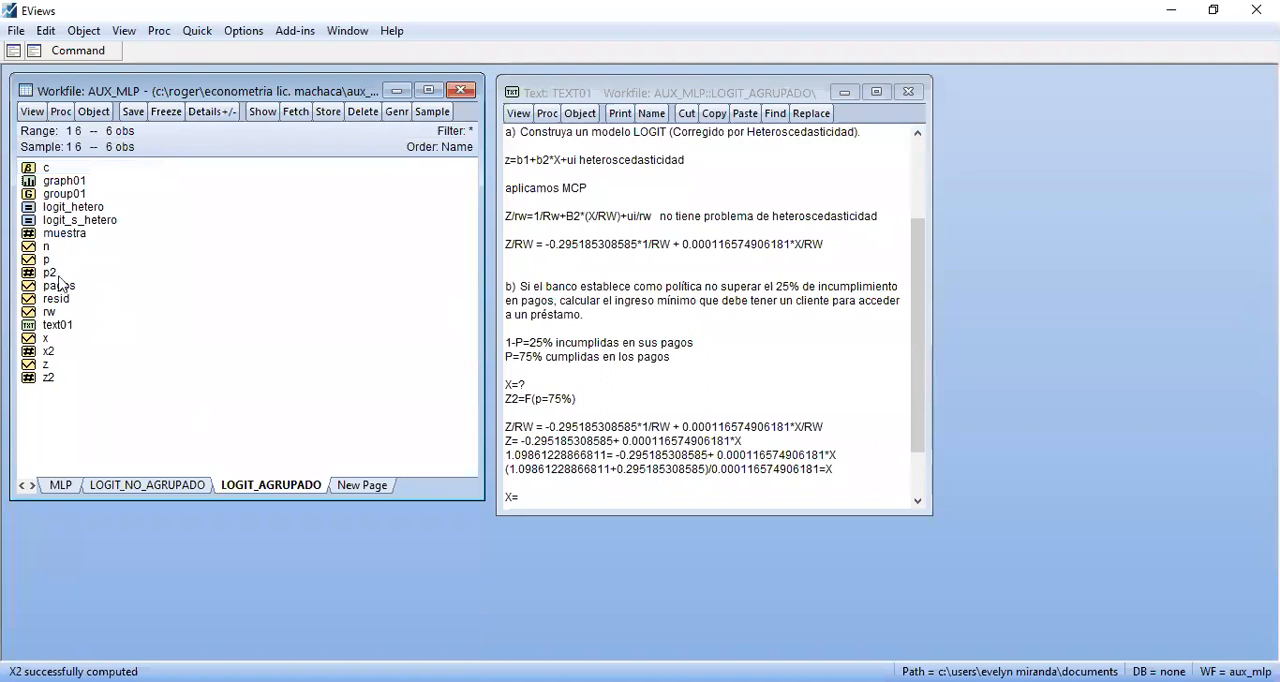
Open scalar X2 and copy its value without decimals into the result line as "X= 11956"
double_click(48, 351)
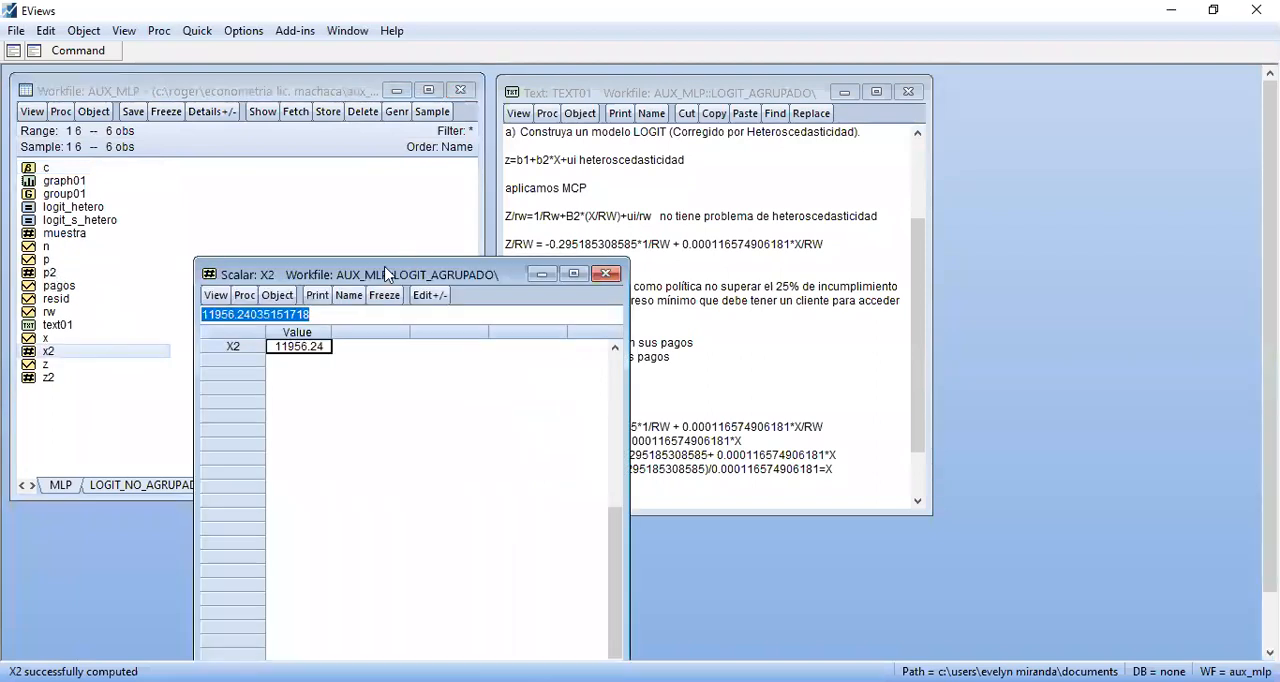
drag(382, 275, 238, 169)
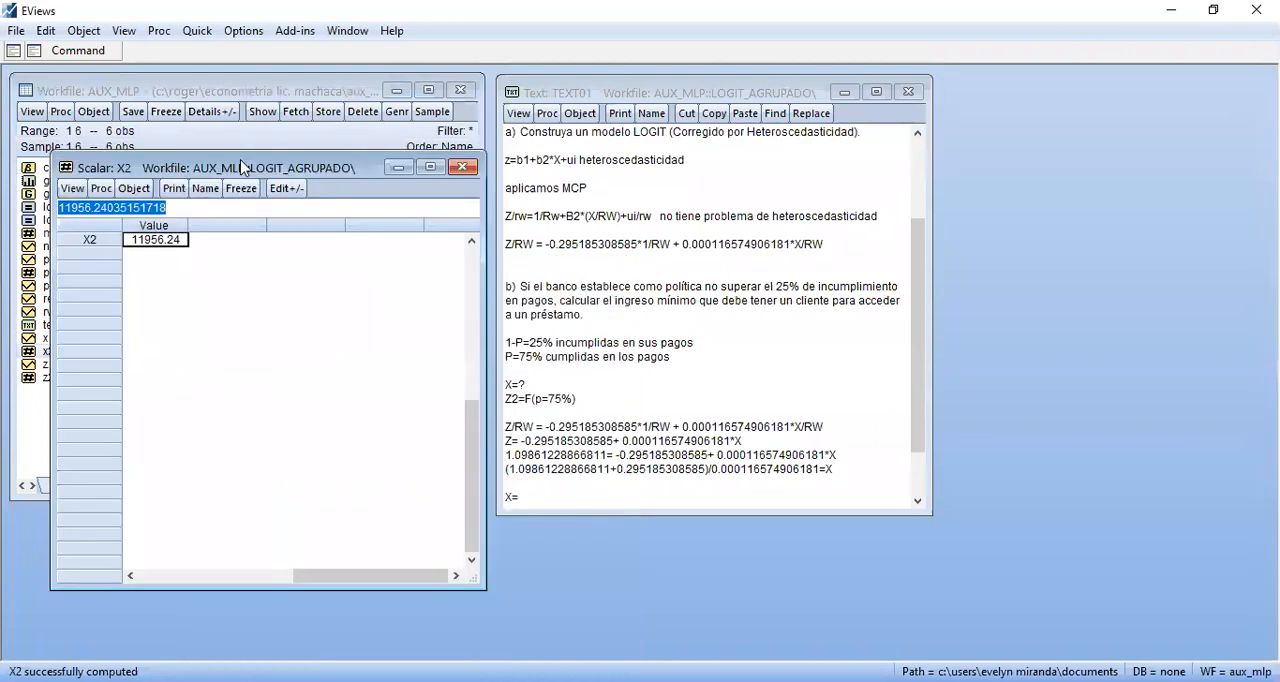
click(571, 487)
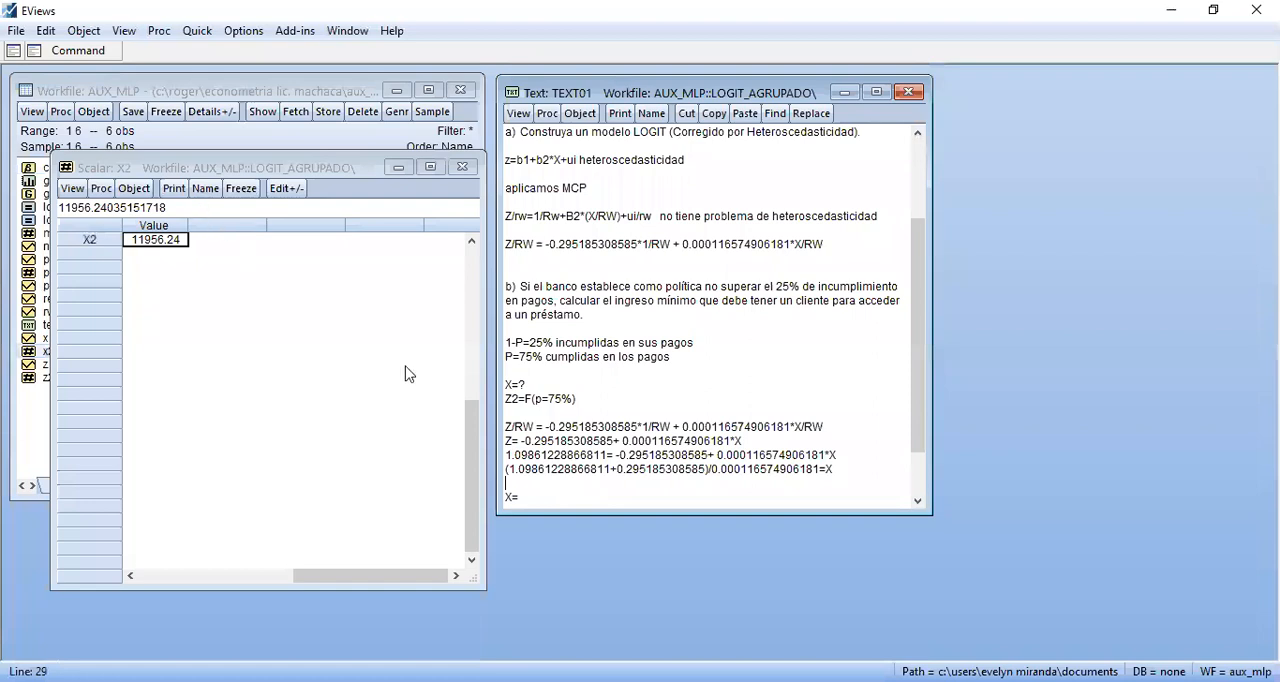
click(558, 503)
click(538, 487)
text(11956.2403515171)
key(BackSpace)
key(BackSpace)
key(BackSpace)
key(BackSpace)
key(BackSpace)
key(BackSpace)
key(BackSpace)
key(BackSpace)
key(BackSpace)
key(BackSpace)
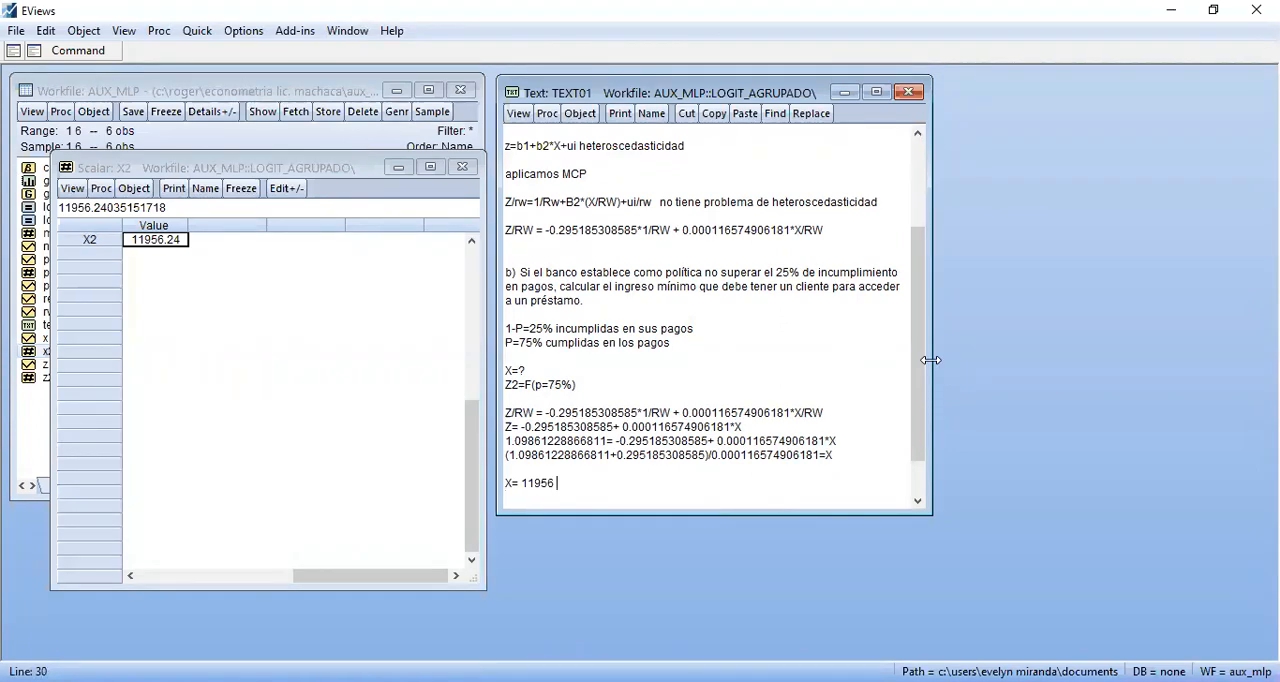
Append the unit "unidades monetarias (BS/$us)" to the X result line and close the X2 scalar
drag(925, 365, 925, 265)
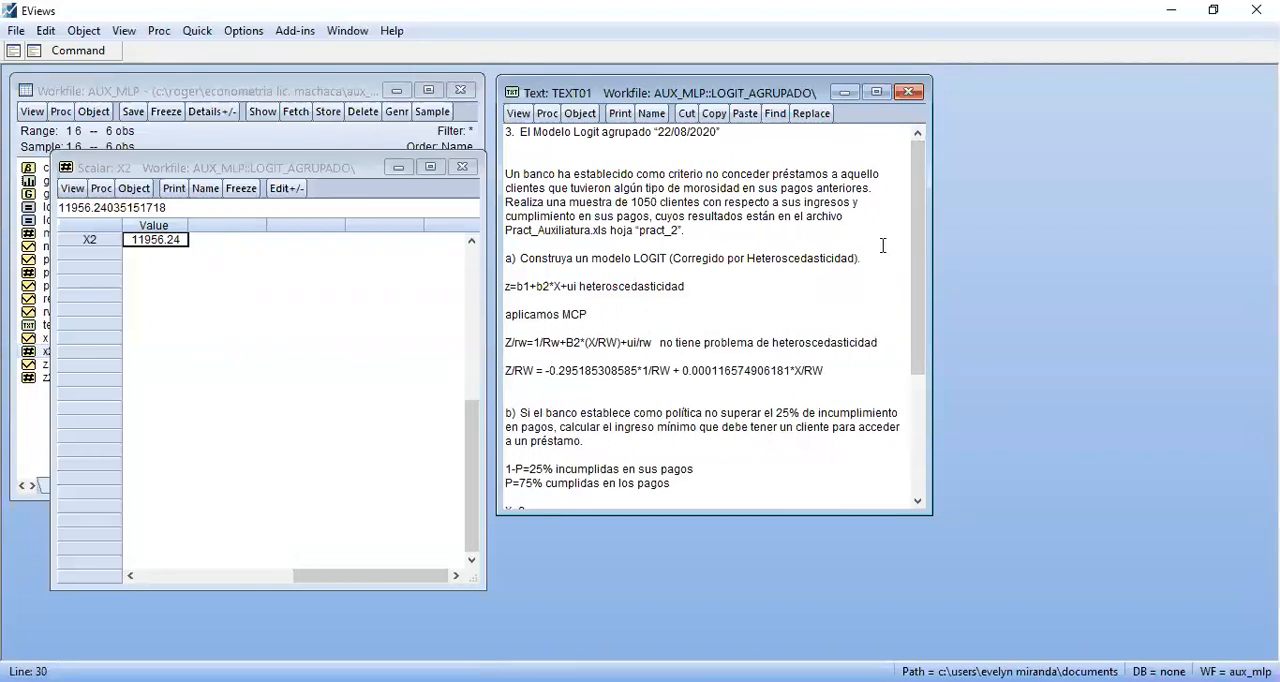
drag(925, 291, 922, 364)
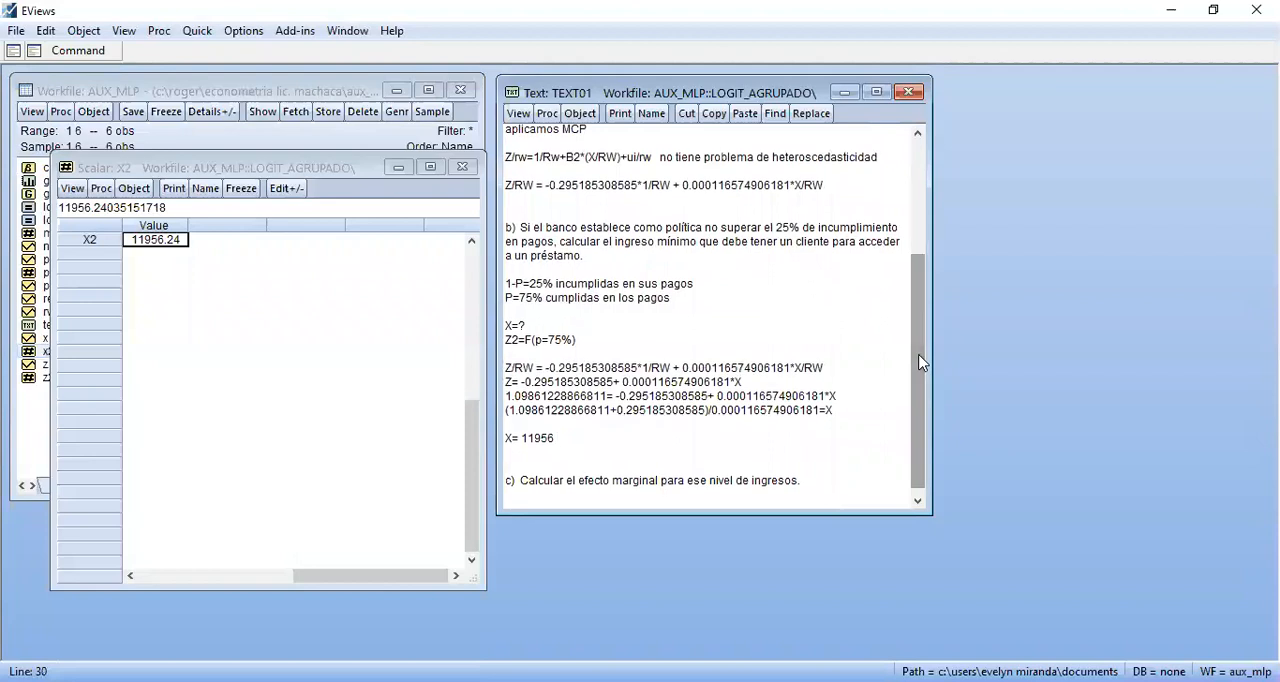
text(u)
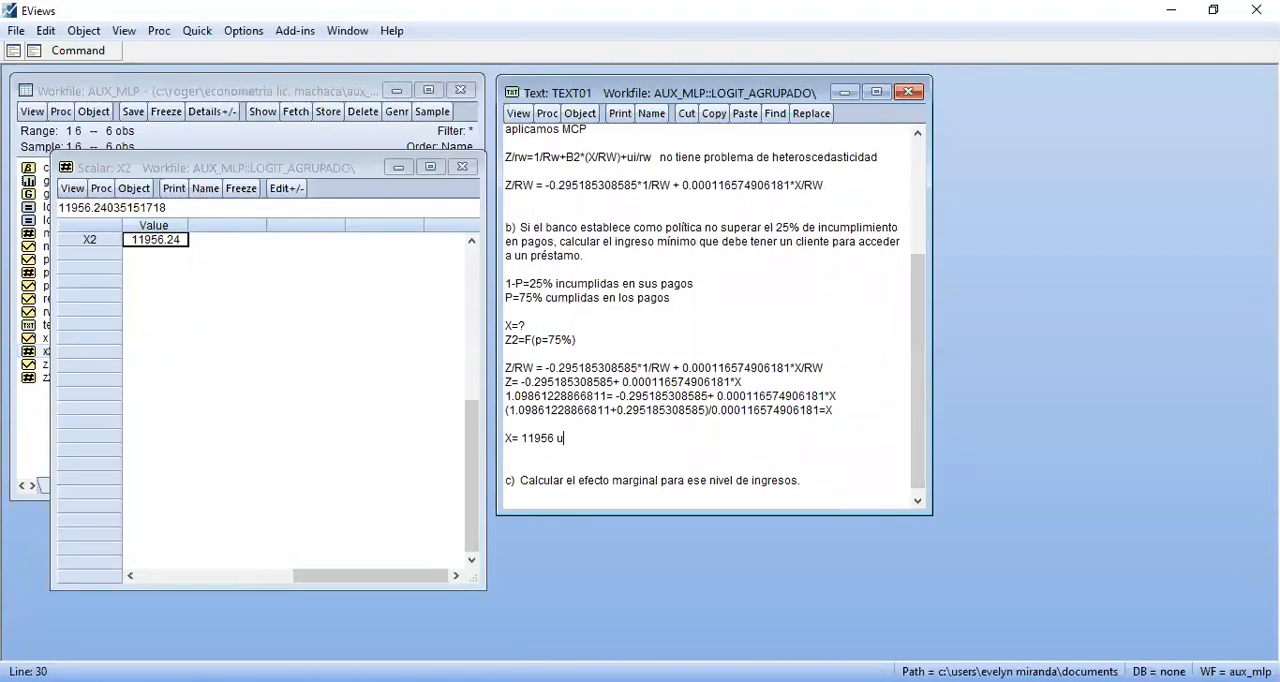
text(nidades monetarias (BS)
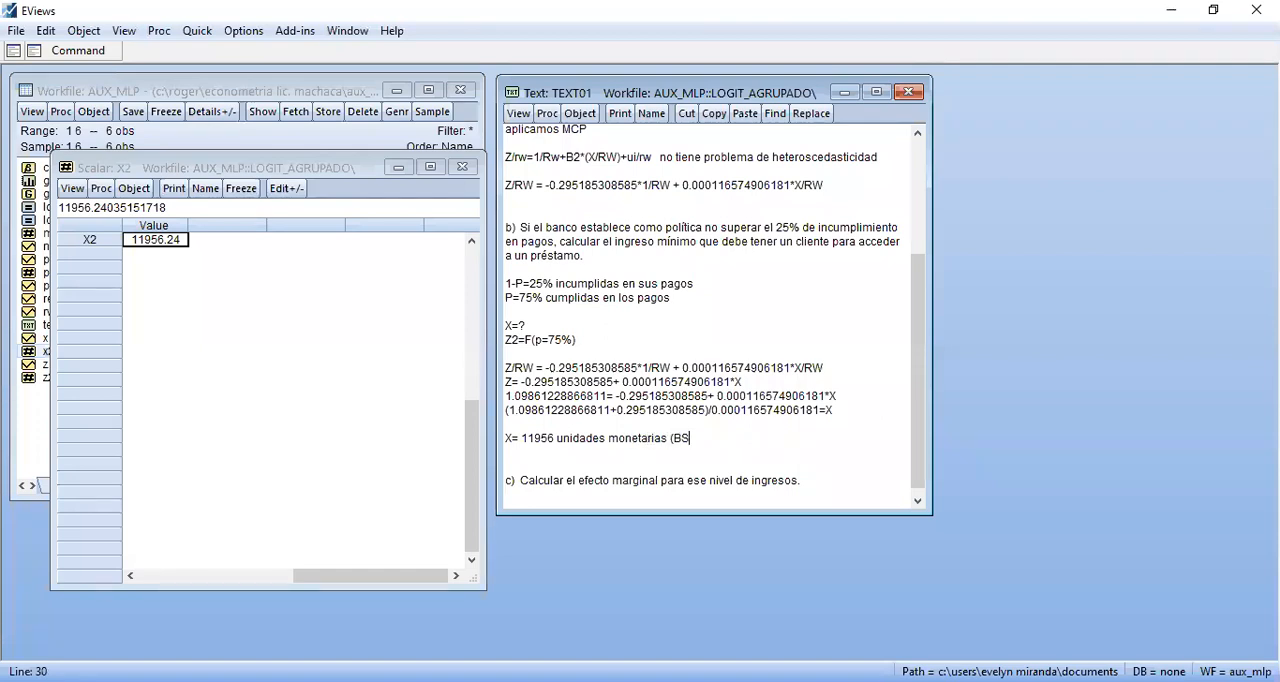
text()Su)
key(BackSpace)
key(BackSpace)
text($us9)
key(BackSpace)
text())
click(462, 166)
Add three blank lines below question c) about the marginal effect
click(758, 481)
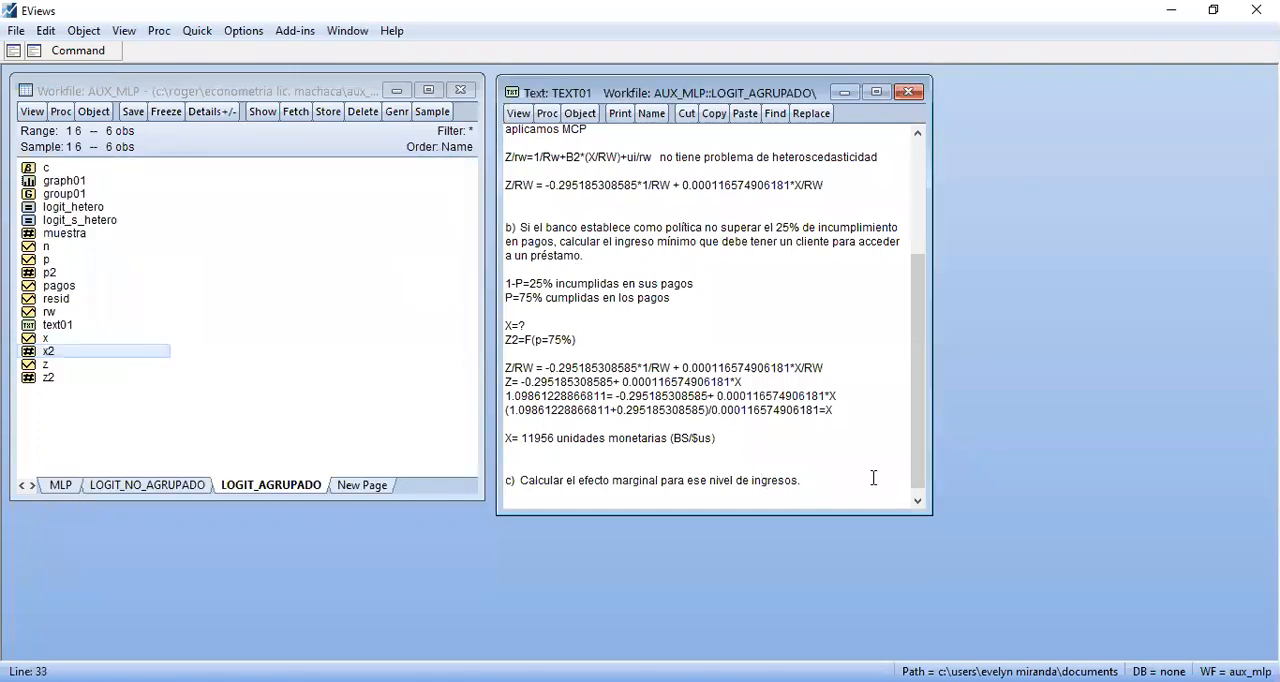
click(805, 480)
key(Return)
key(Return)
key(Return)
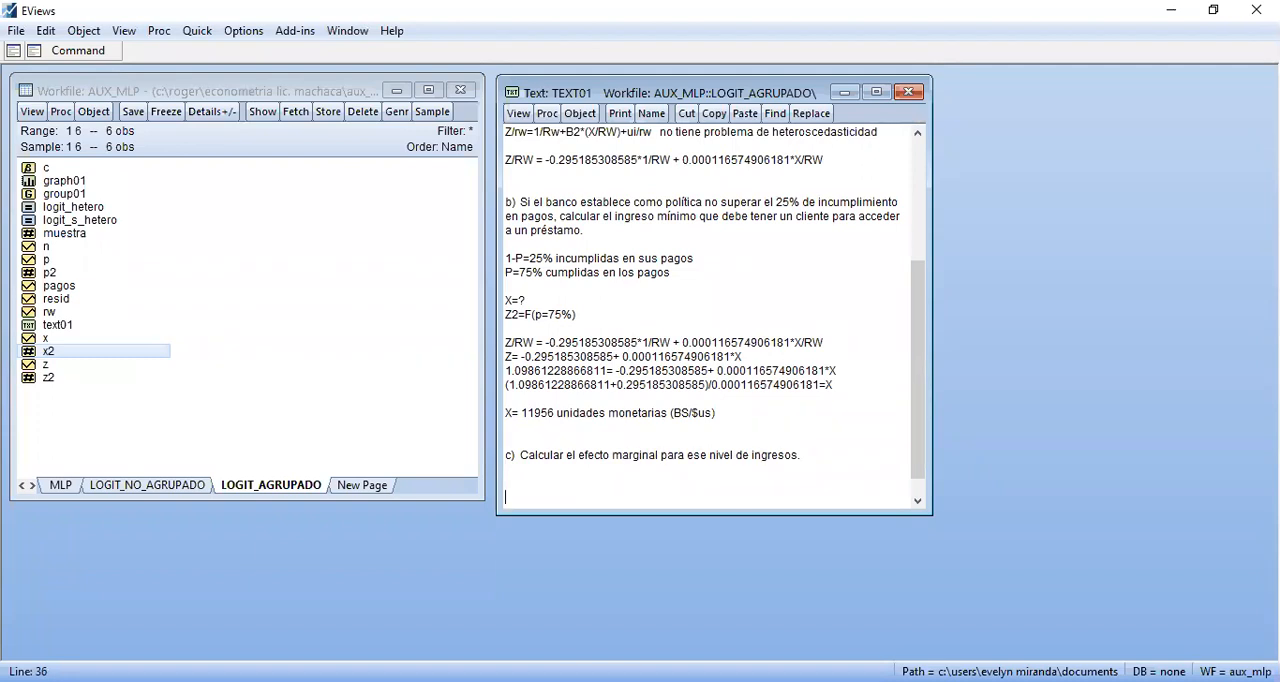
drag(727, 419, 505, 413)
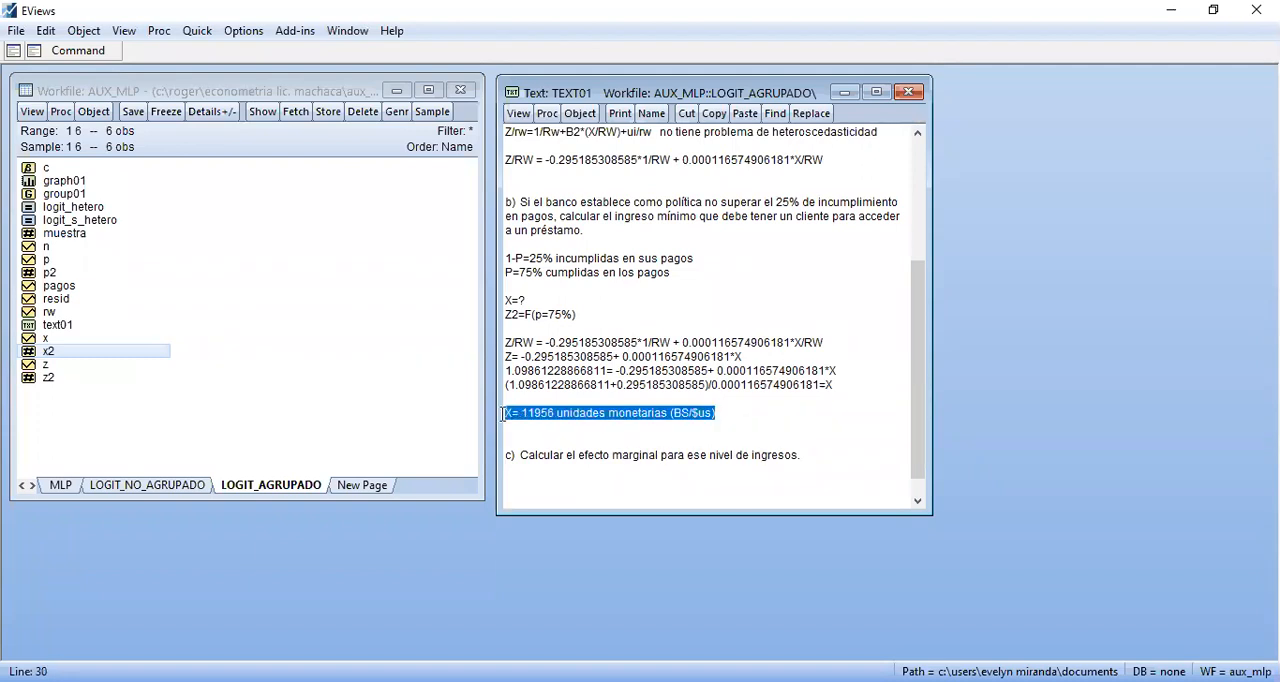
click(545, 421)
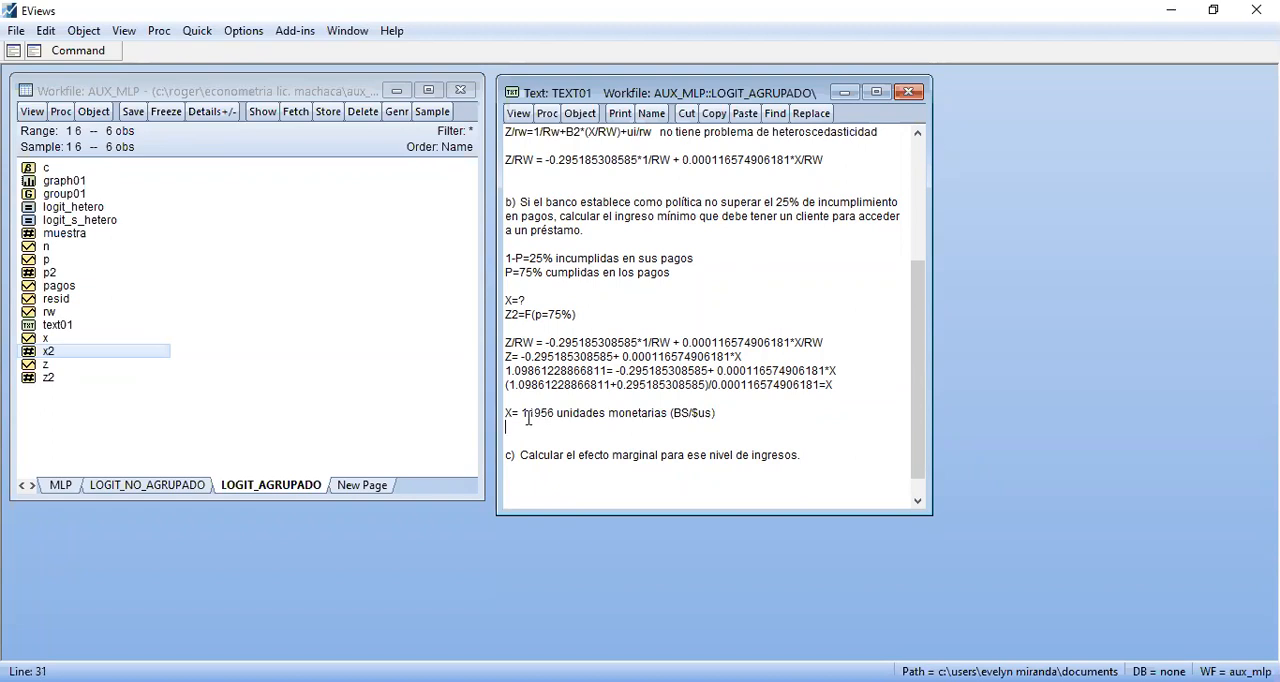
drag(521, 413, 560, 414)
click(556, 428)
click(560, 435)
click(552, 468)
Insert one more blank line under question c) and place the insertion point two lines below the question
key(Return)
key(Down)
key(Down)
key(Down)
key(Up)
key(Up)
key(Up)
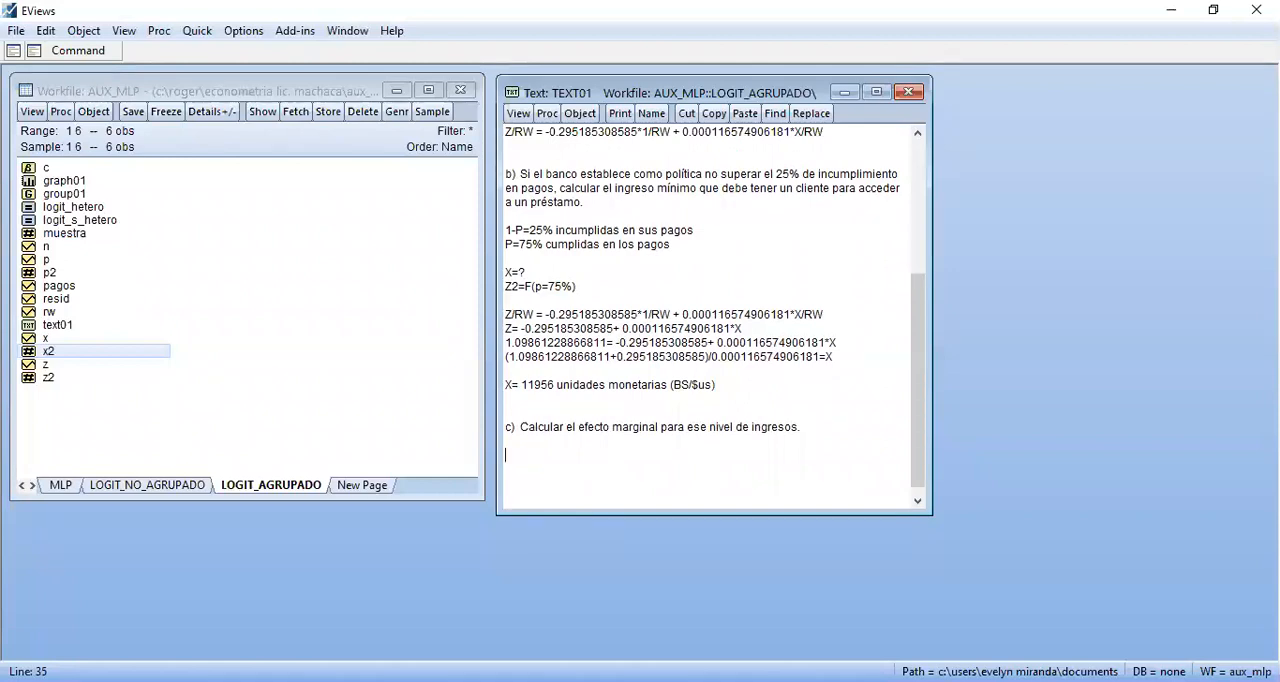
Switch to the econometrics formula PDF in Acrobat Reader and look up the marginal effect formula for the grouped Logit model
key(alt+Tab)
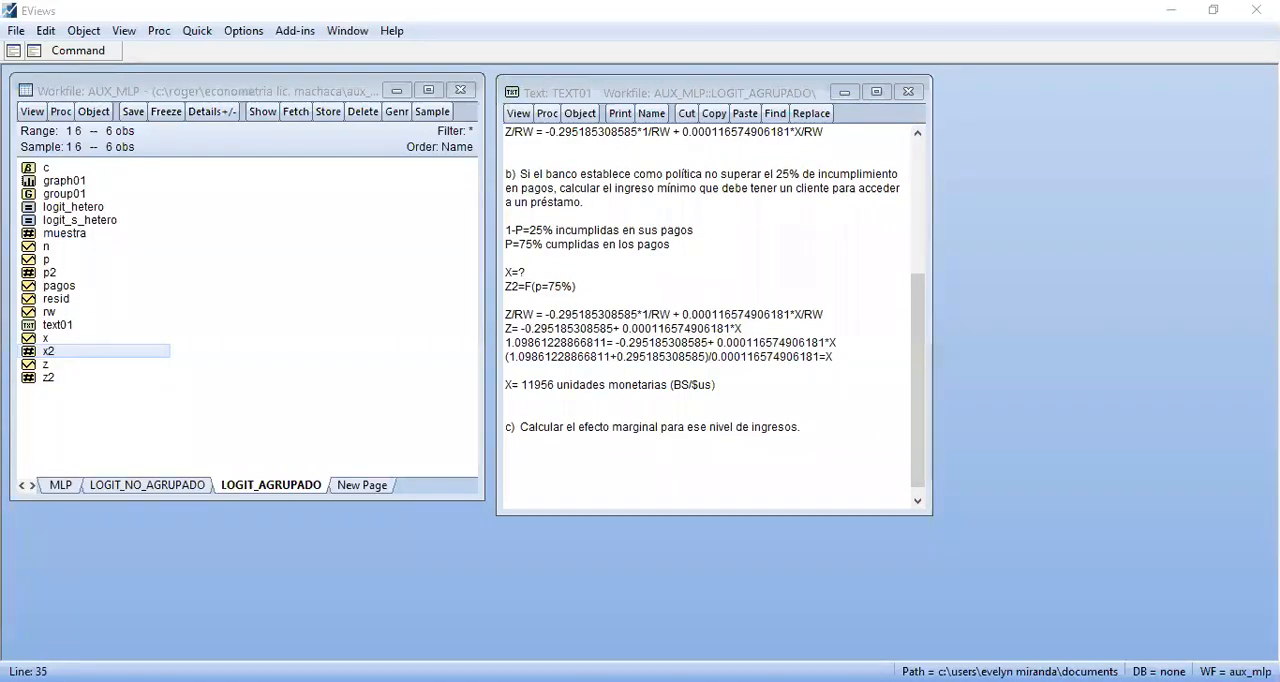
key(alt+Tab)
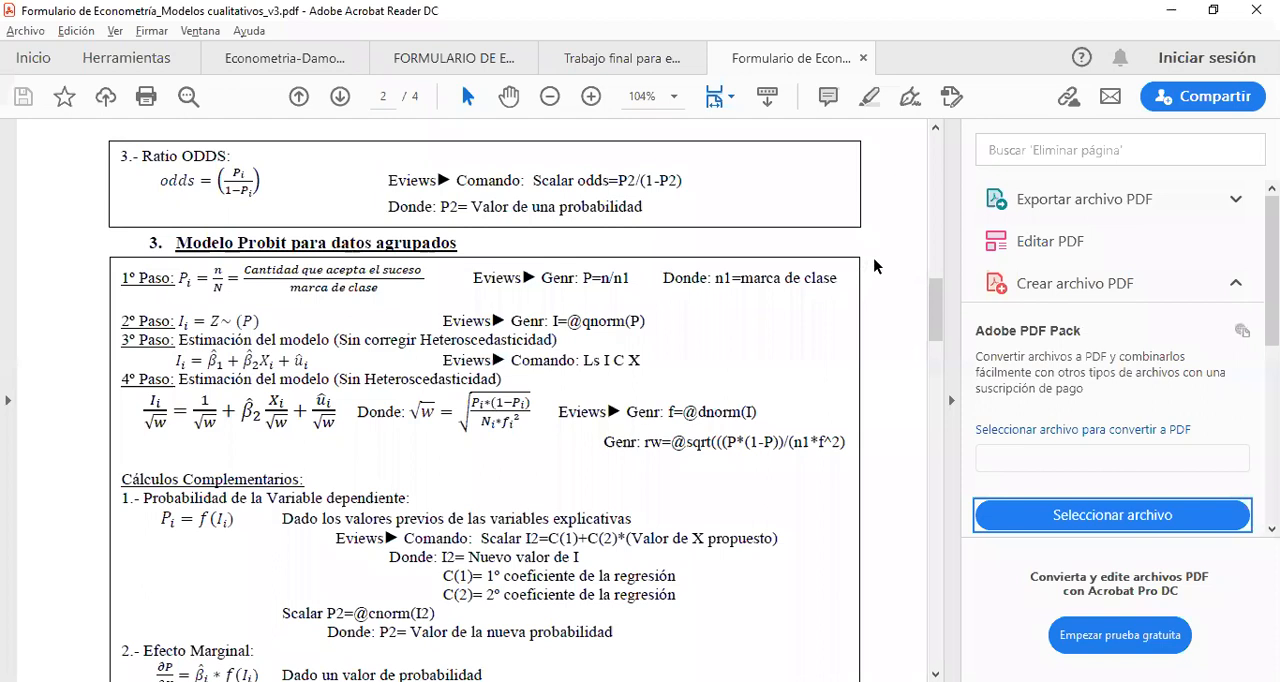
scroll(873, 265, up, 6)
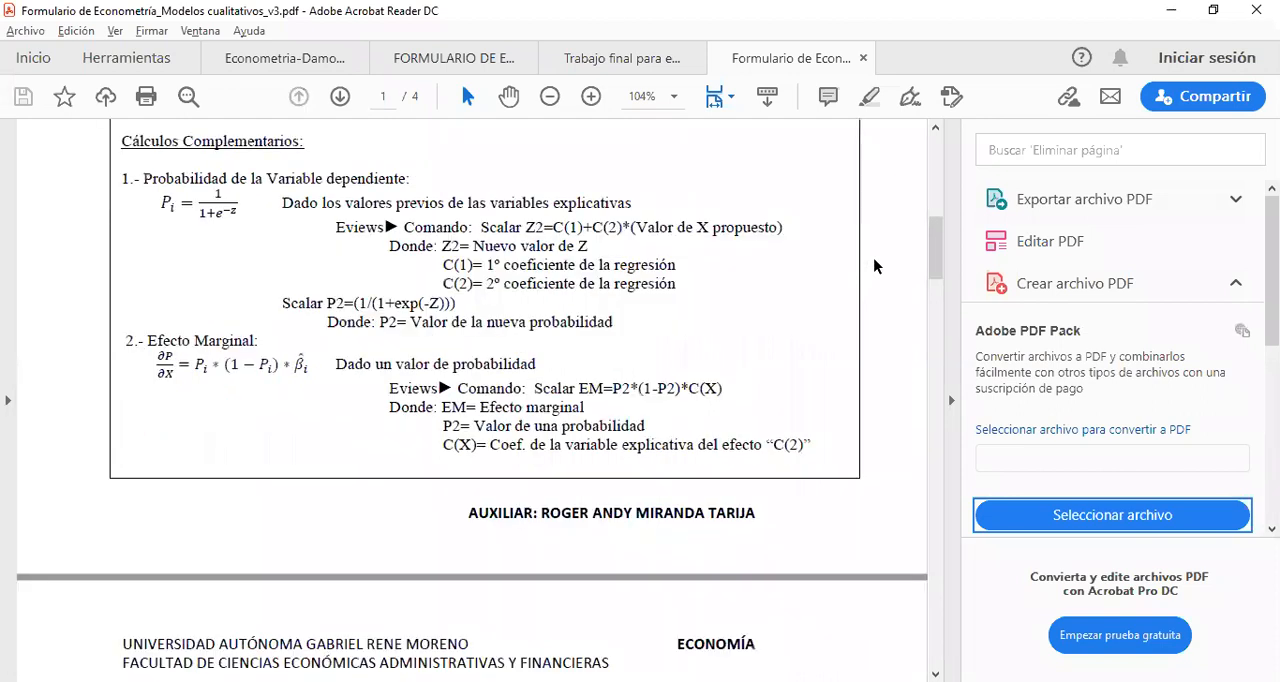
scroll(873, 265, up, 3)
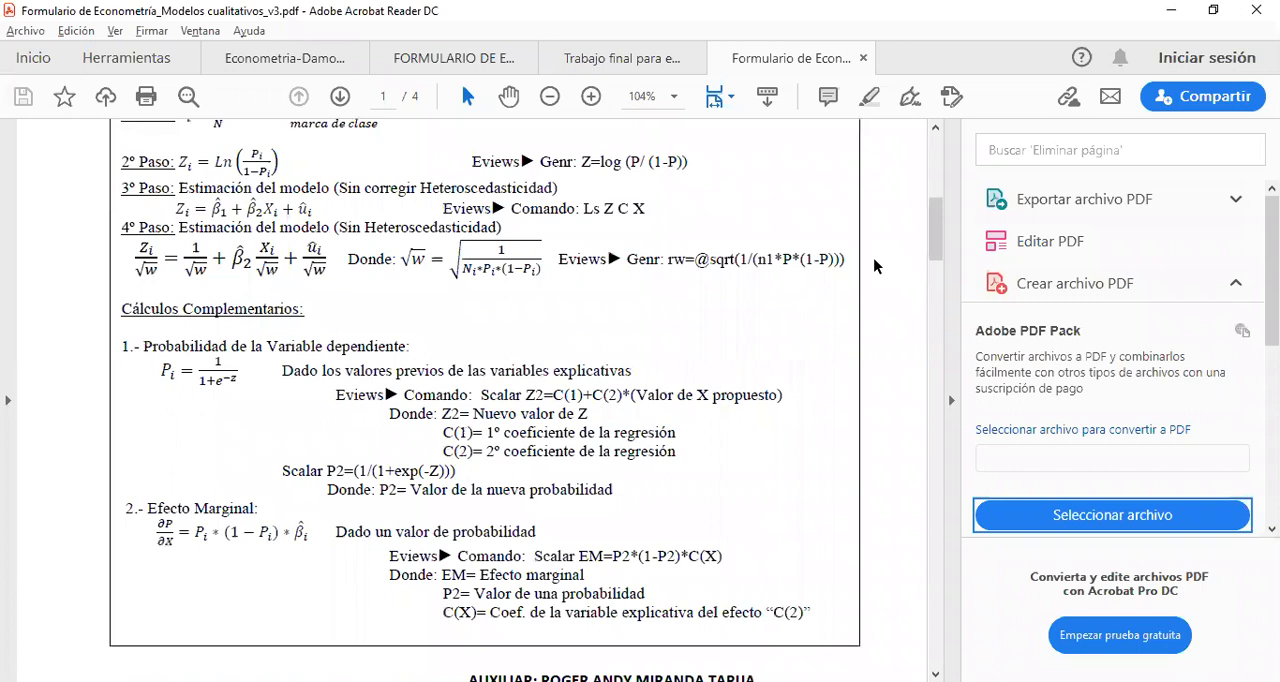
scroll(873, 265, down, 10)
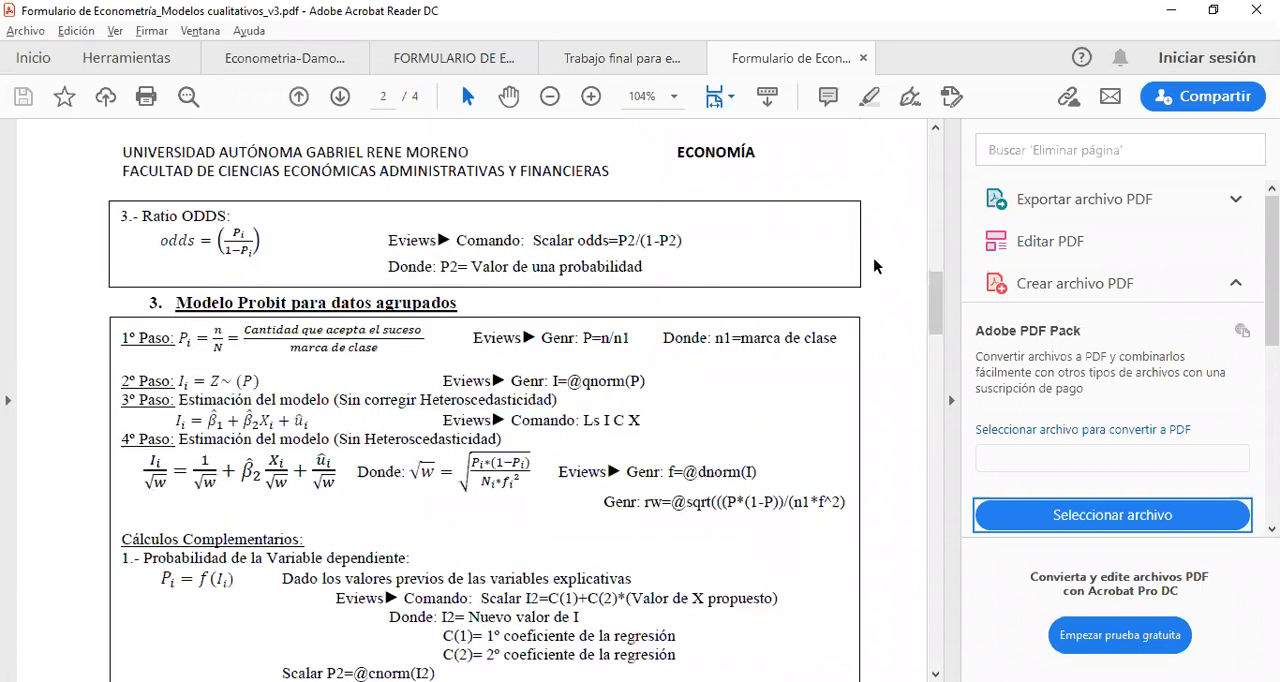
scroll(873, 265, down, 4)
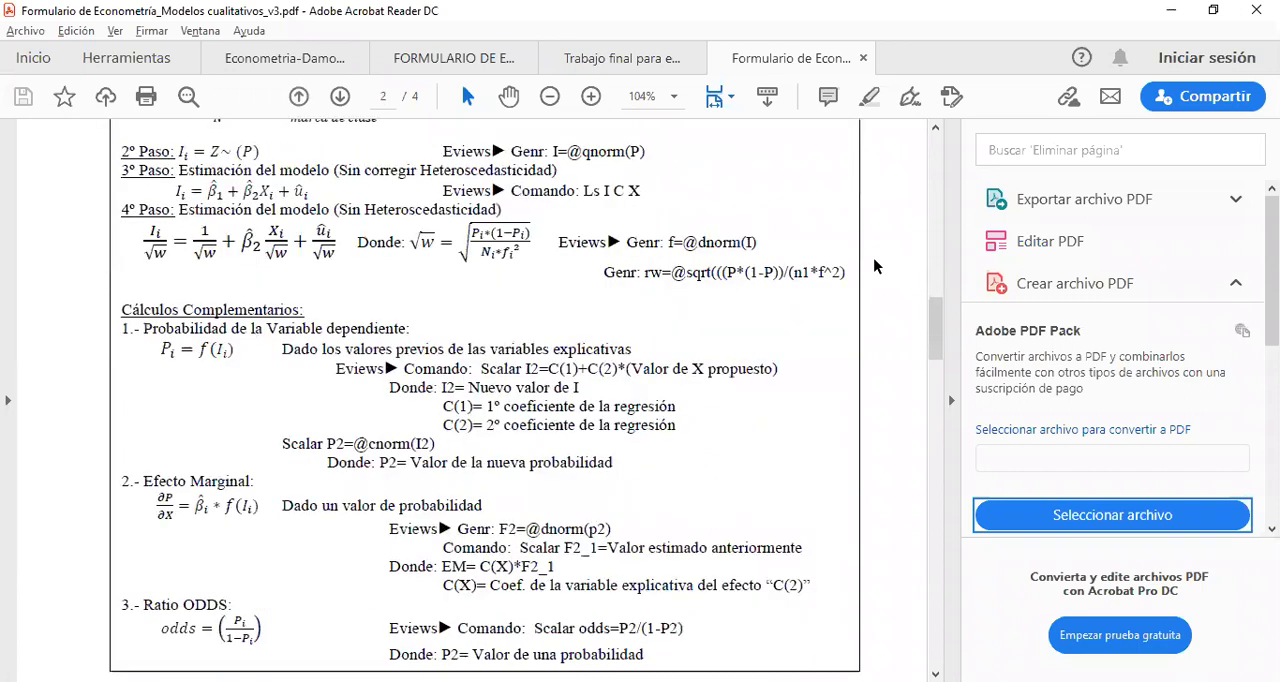
scroll(873, 265, down, 1)
scroll(873, 265, up, 4)
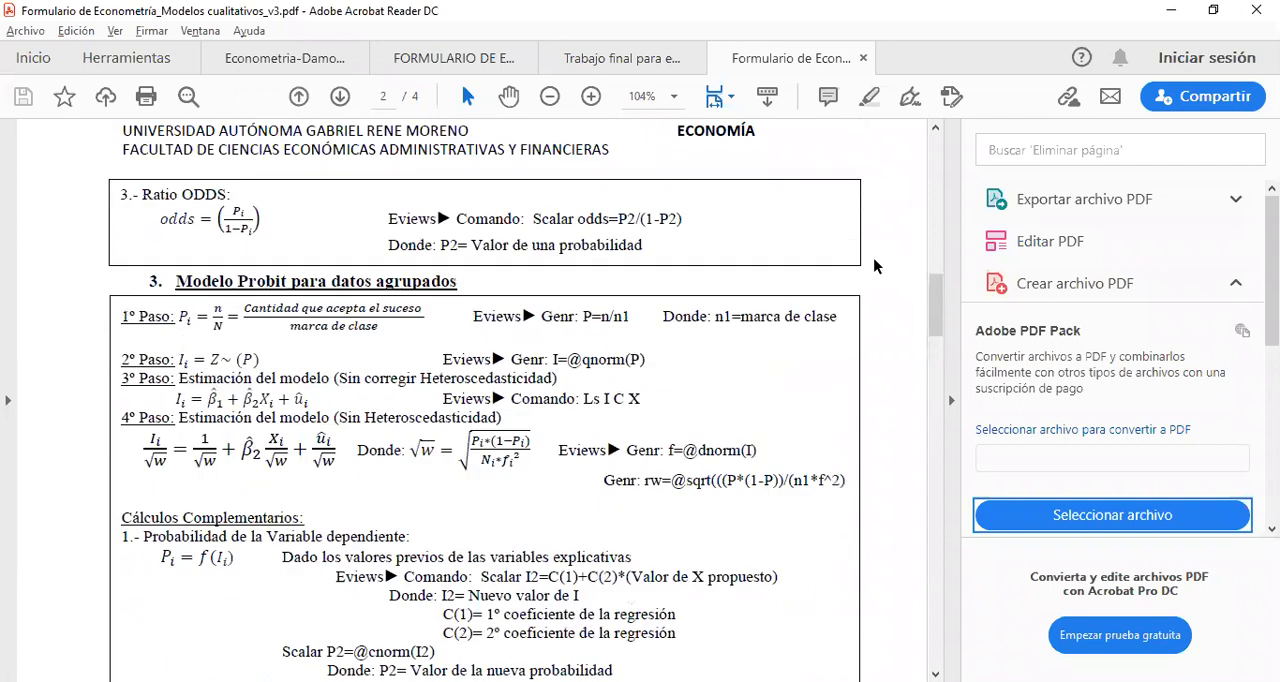
scroll(873, 265, up, 10)
scroll(873, 265, down, 1)
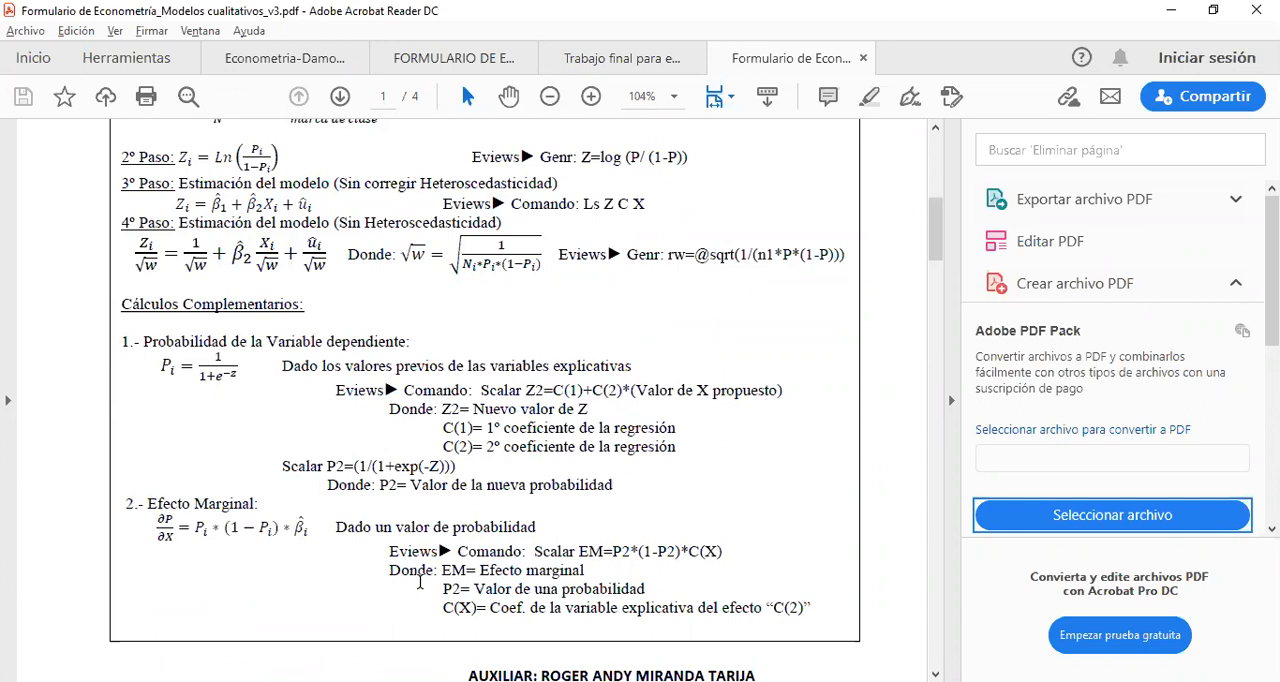
Return to EViews and compute the marginal effect scalar with the command "scalar em=p2*(1-P2)*c(2)"
key(alt+Tab)
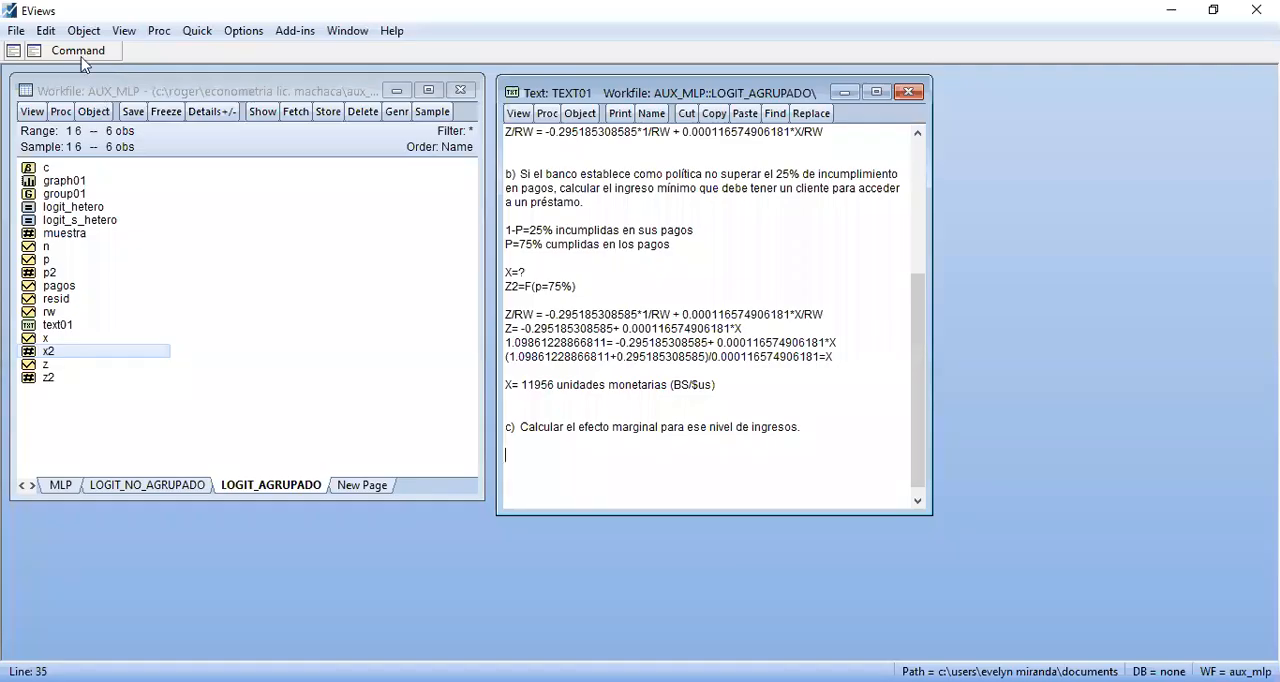
click(79, 51)
text(scala)
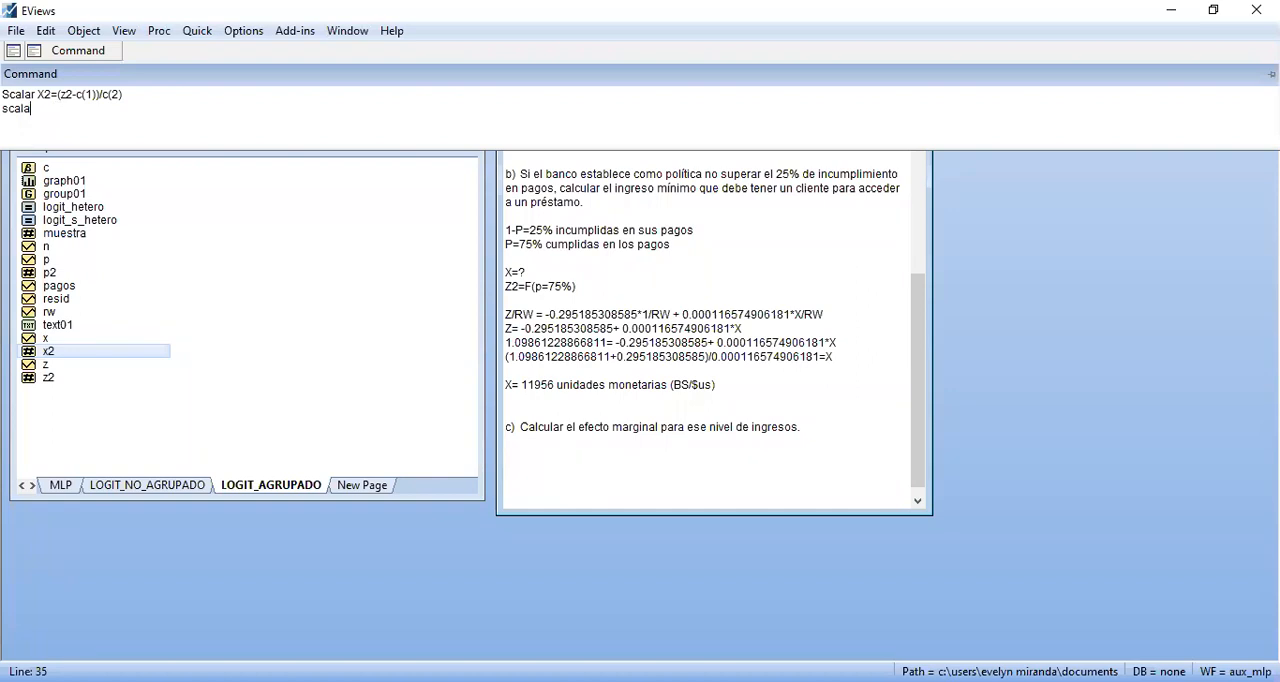
text(r em=p2*(1-P2)*c(2)
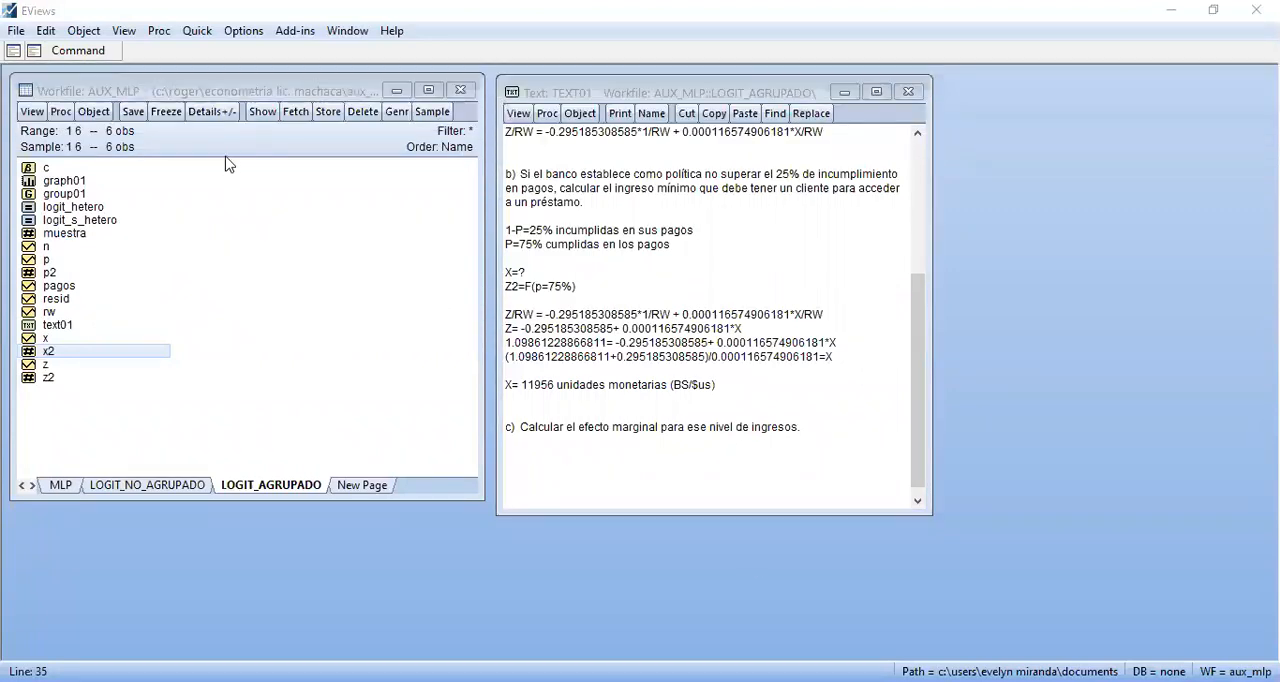
click(98, 55)
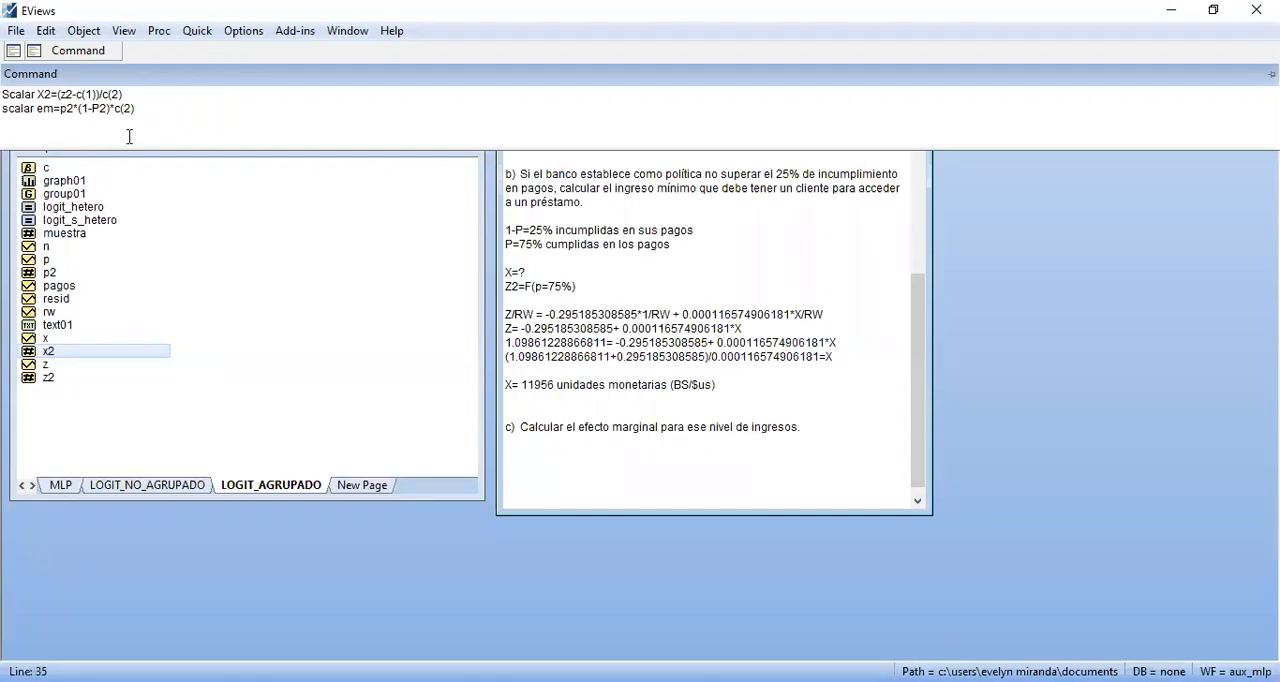
key(Return)
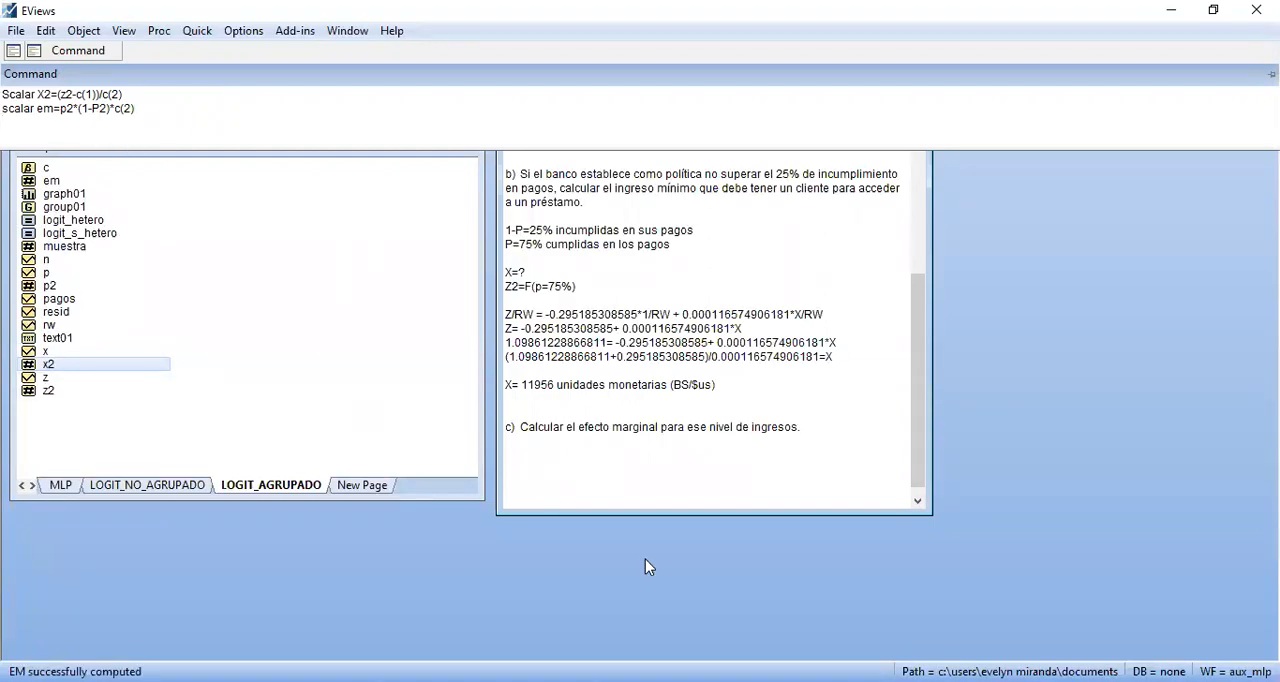
Open scalar em, copy its full-precision value and close the scalar
double_click(45, 181)
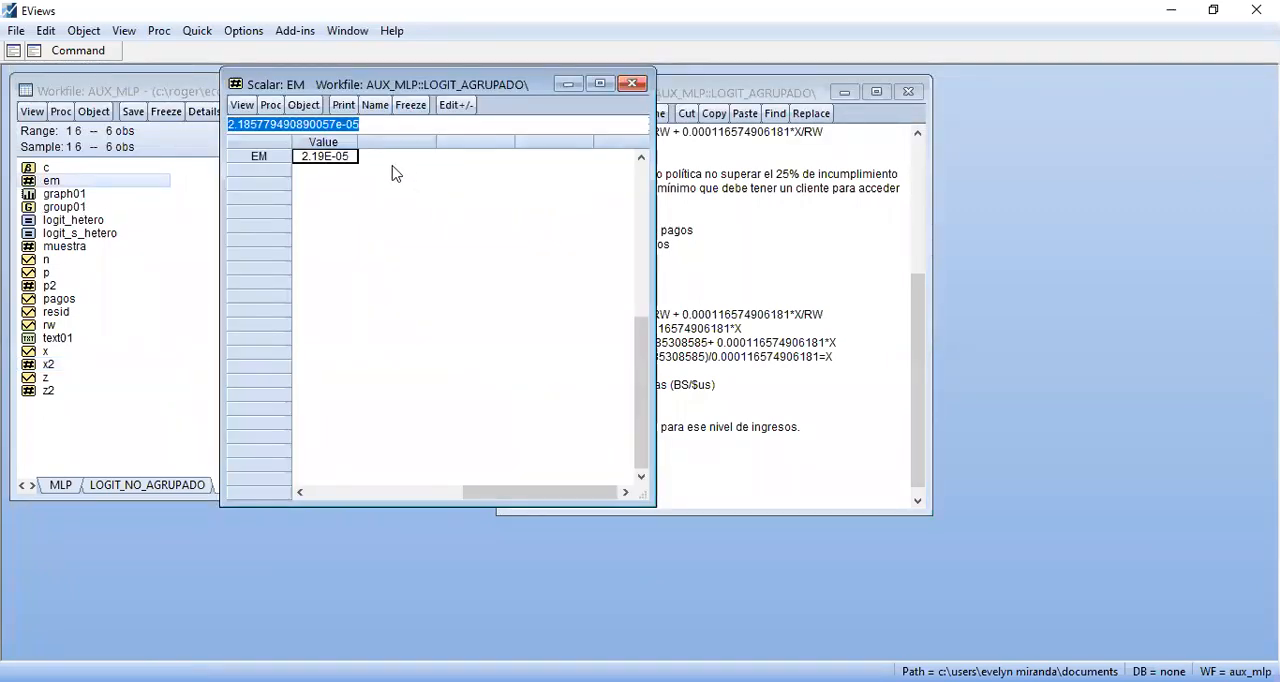
click(375, 124)
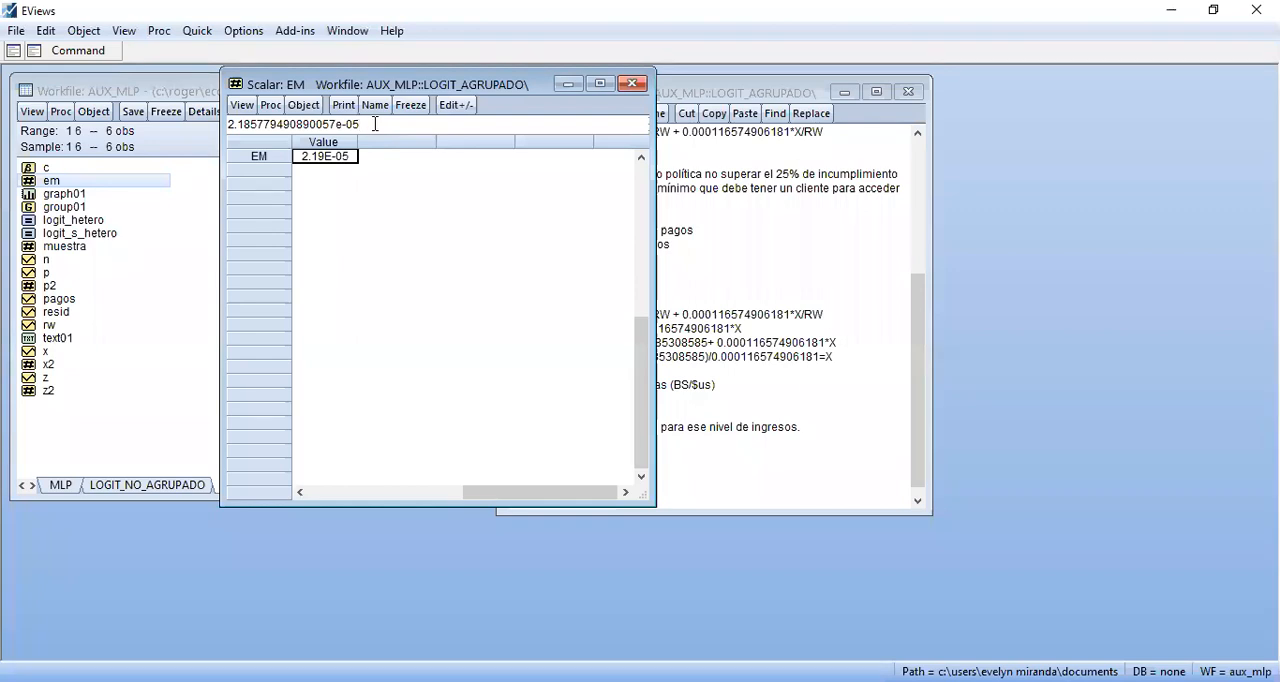
drag(377, 125, 181, 130)
key(ctrl+c)
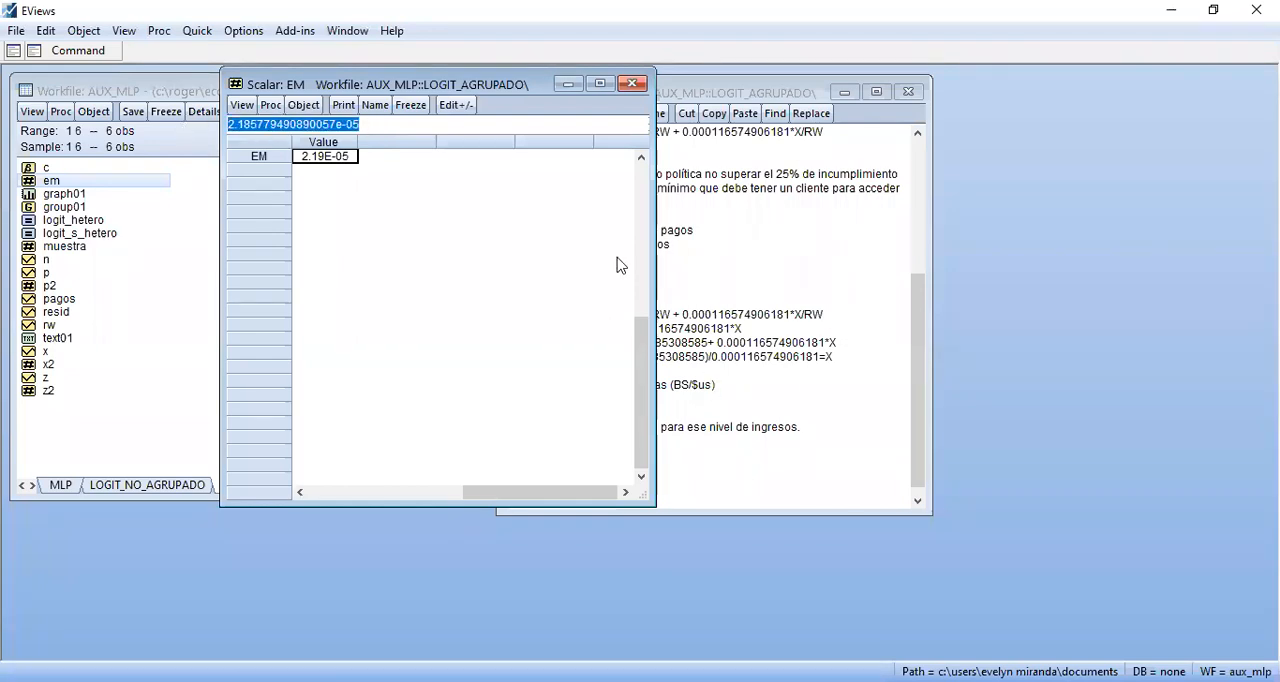
click(632, 84)
Write "Em=dP/dX=" two lines below question c) and paste the copied value 2.185779490890057e-05 after it
click(557, 458)
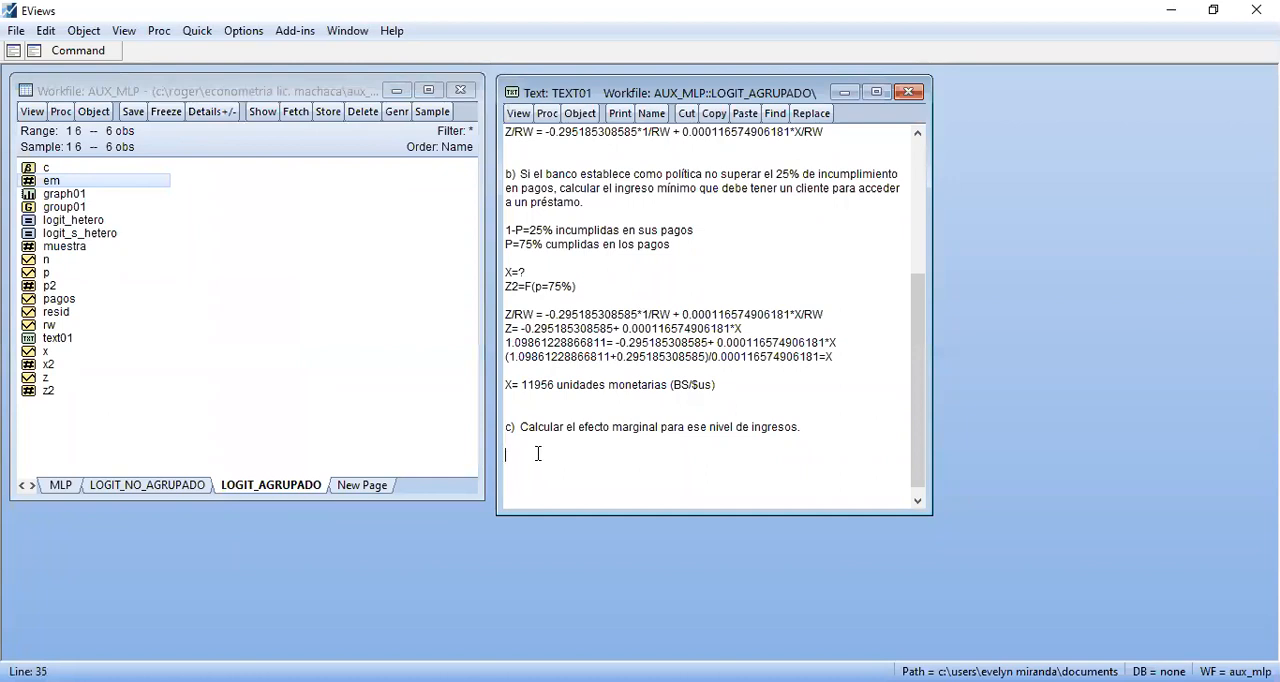
text(Em=dP/dX=)
key(ctrl+v)
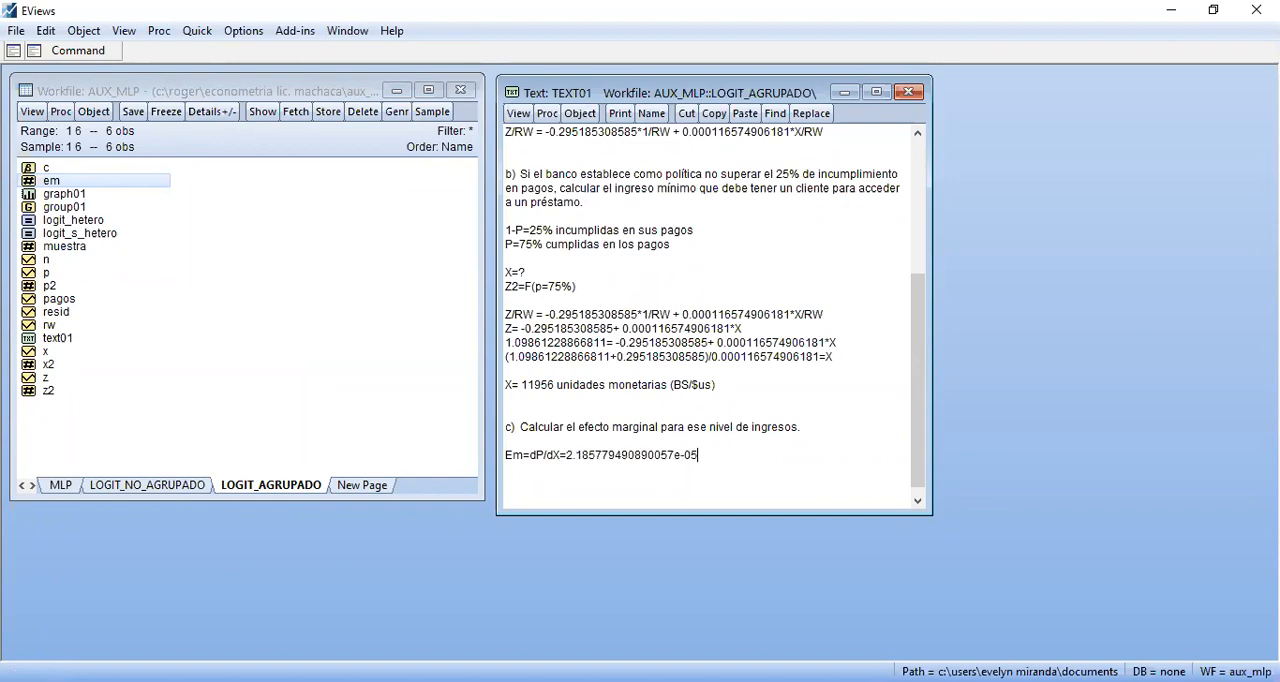
Rewrite the pasted scientific-notation value in the Em line as the rounded decimal 0.000022
click(706, 461)
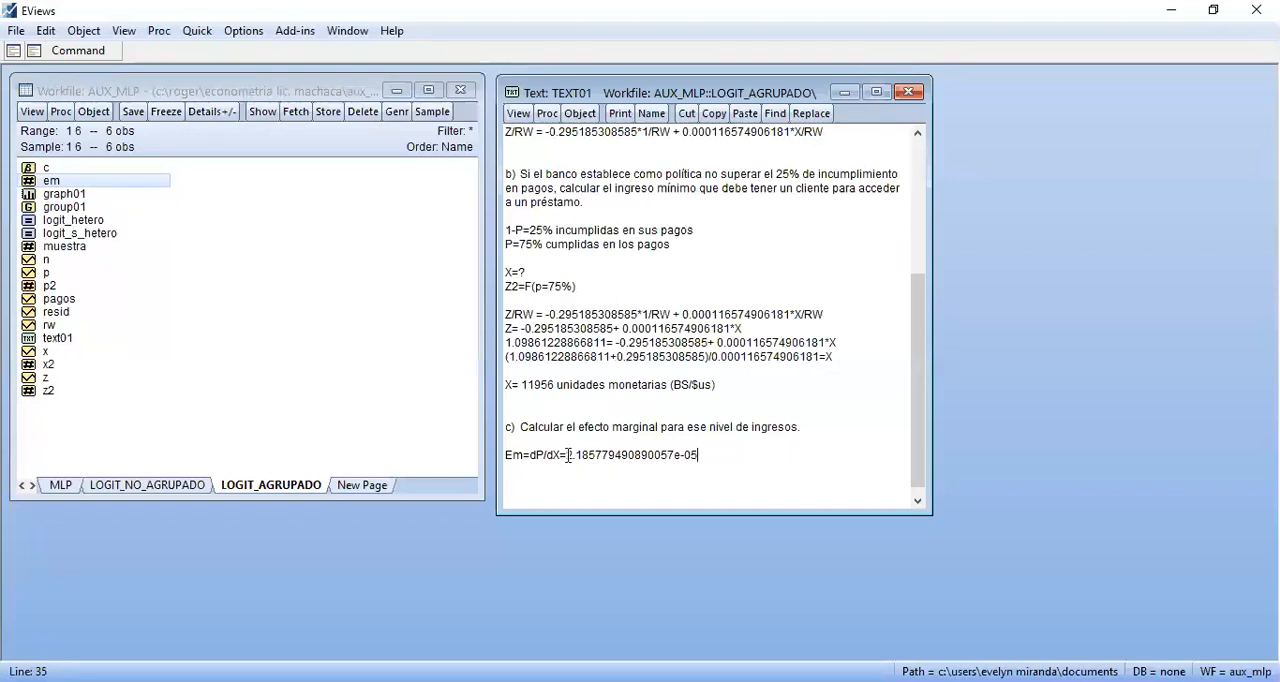
text(0.00)
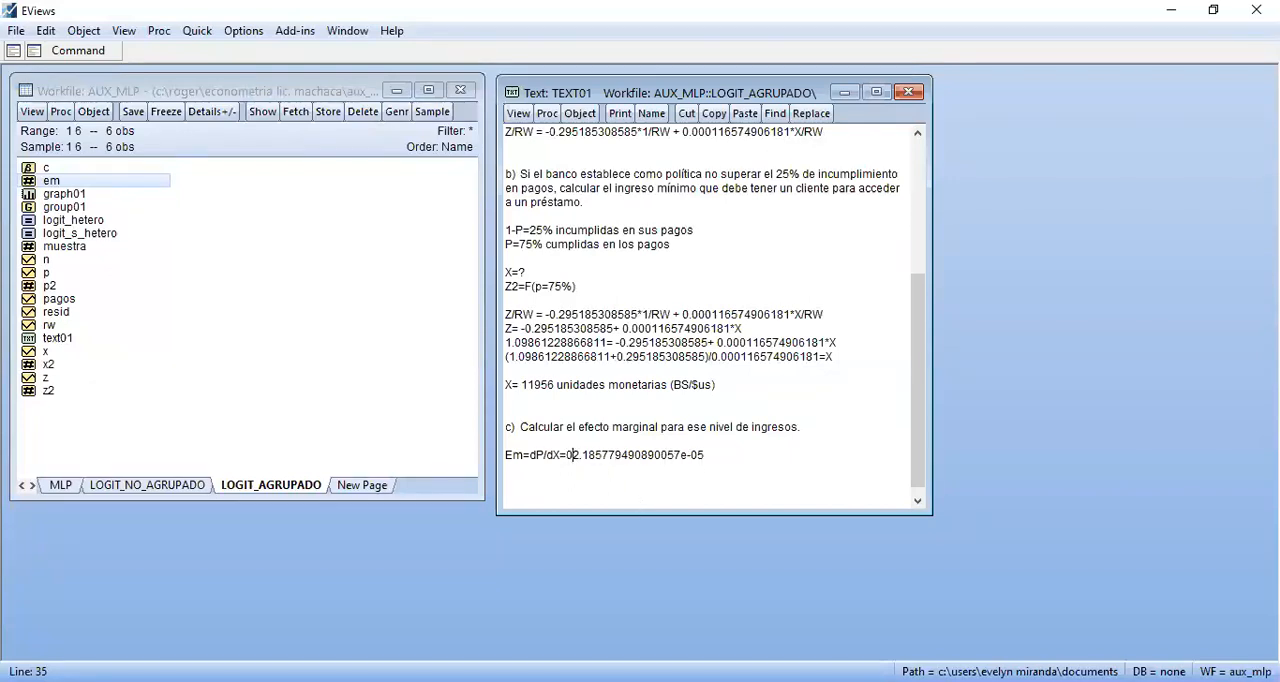
text(0)
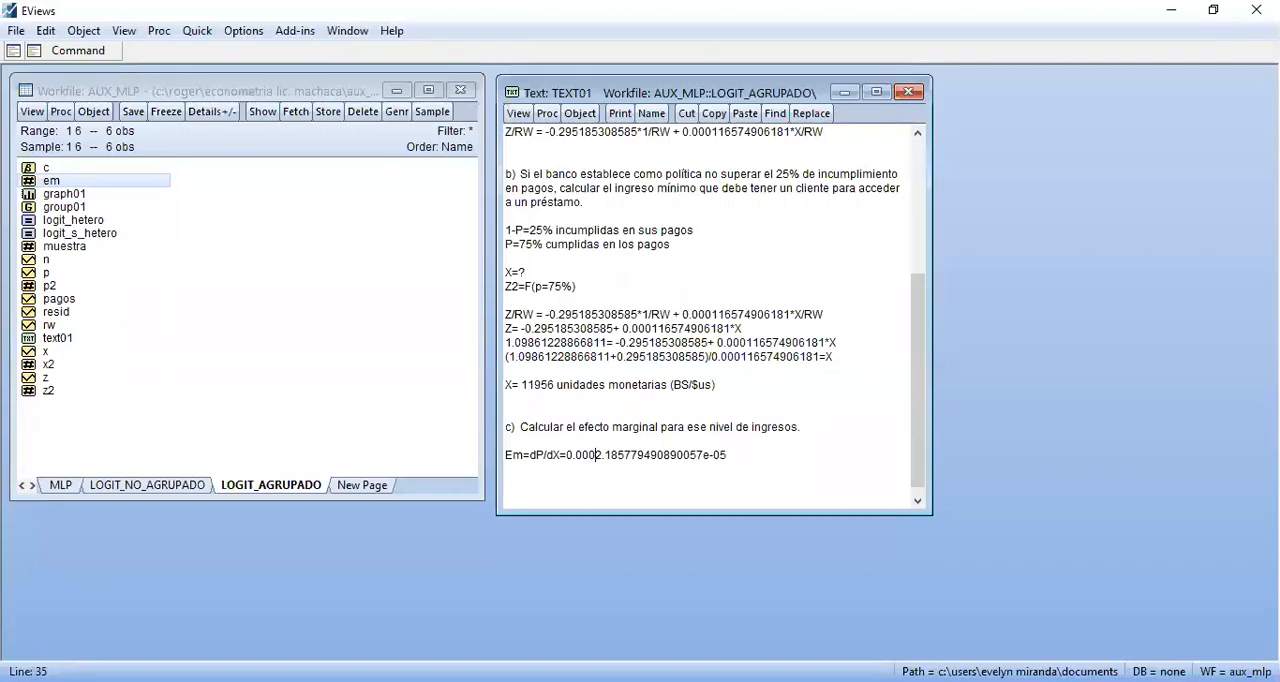
text(0)
key(BackSpace)
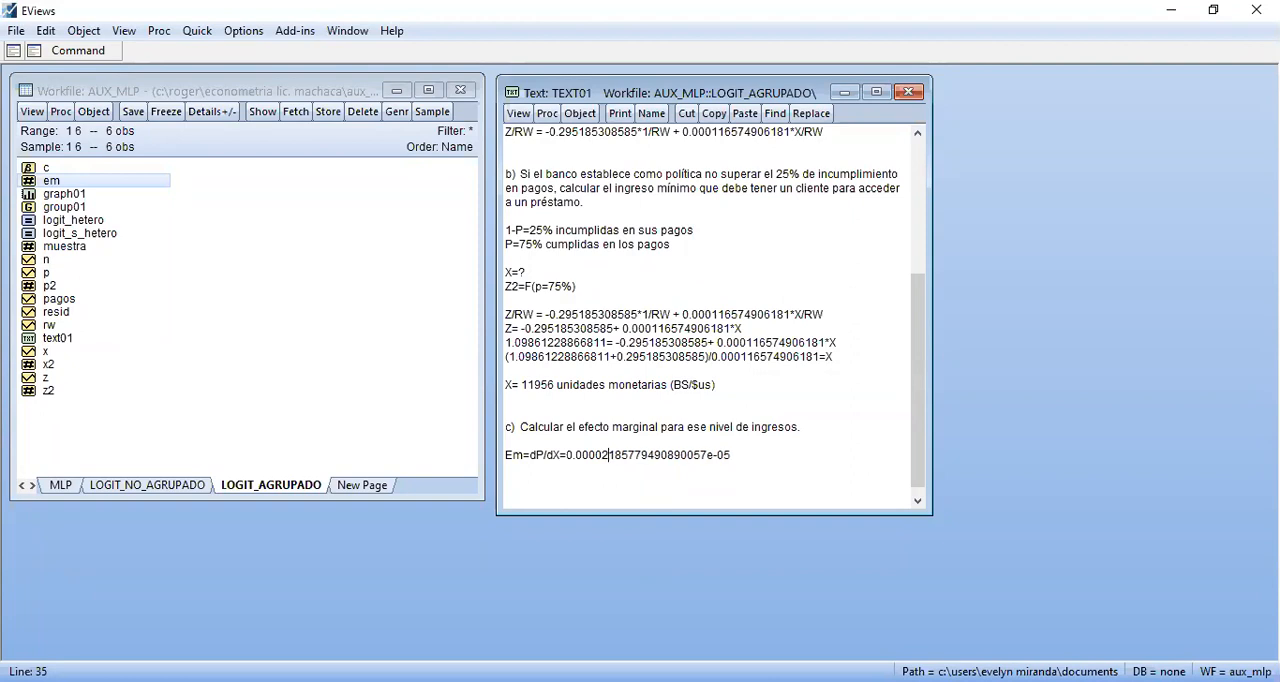
key(BackSpace)
key(BackSpace)
key(BackSpace)
key(BackSpace)
key(BackSpace)
key(BackSpace)
key(BackSpace)
key(BackSpace)
key(BackSpace)
key(BackSpace)
key(BackSpace)
key(BackSpace)
key(BackSpace)
key(BackSpace)
key(BackSpace)
key(BackSpace)
key(BackSpace)
key(BackSpace)
key(BackSpace)
text(22)
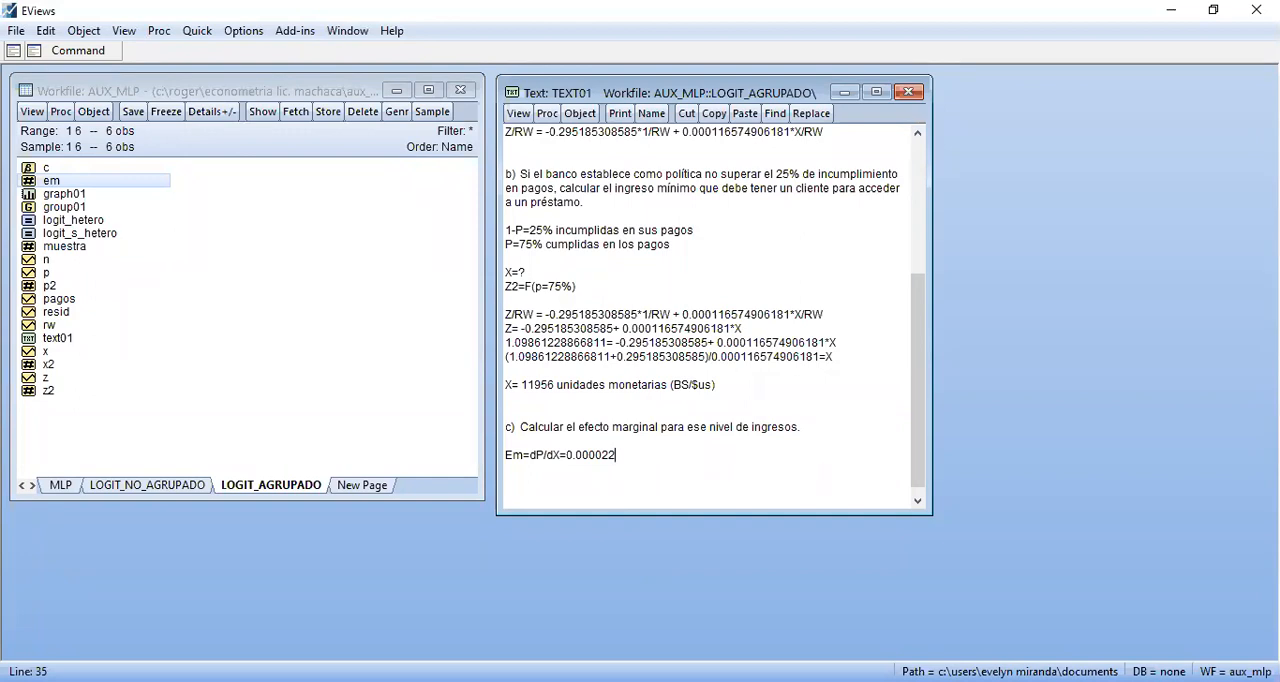
Append the percentage conversion "*100=0.0022%" to the Em line and add blank lines below it
text(*100=0.0)
text(022%)
key(Return)
key(Return)
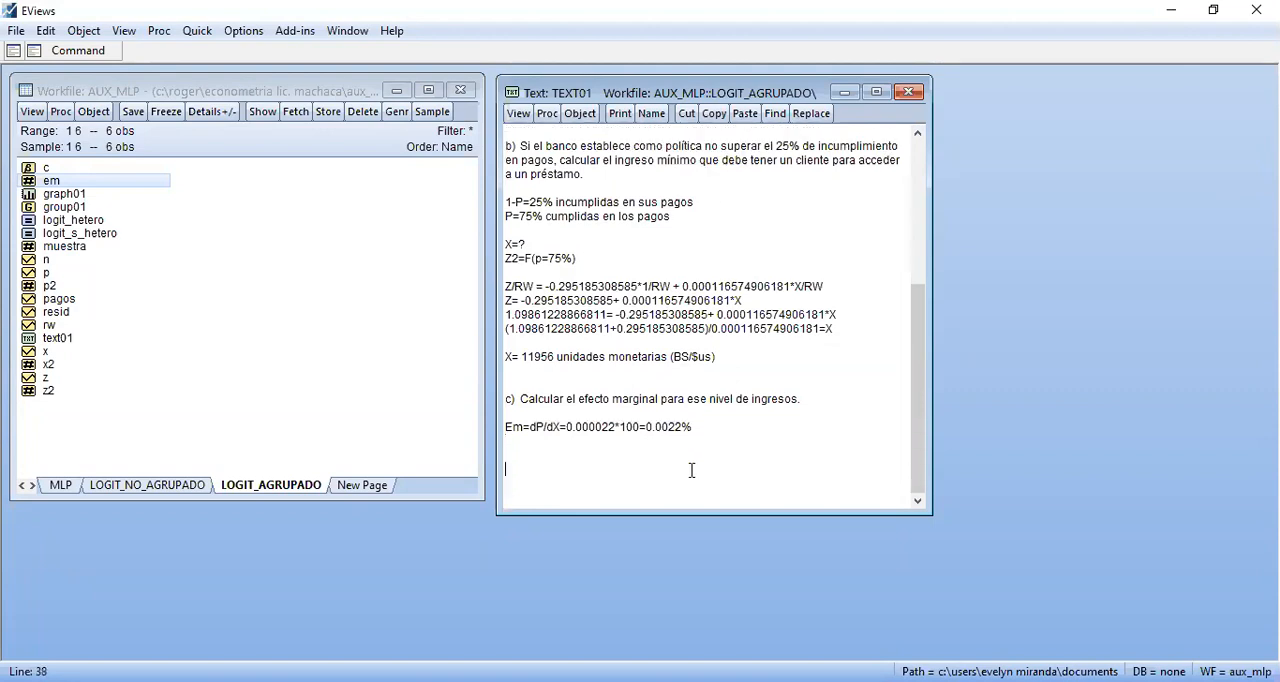
Go back to the beginning of the exercise text and close the TEXT01 object
key(Page_Up)
key(Page_Up)
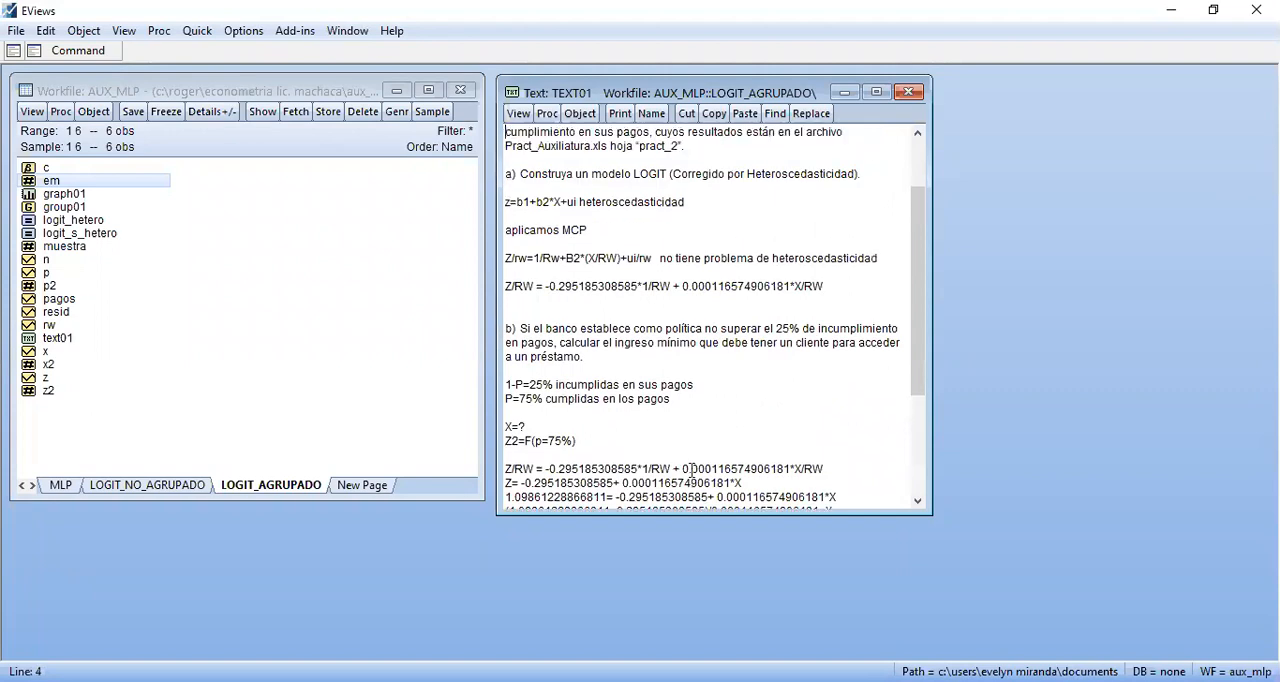
key(Page_Up)
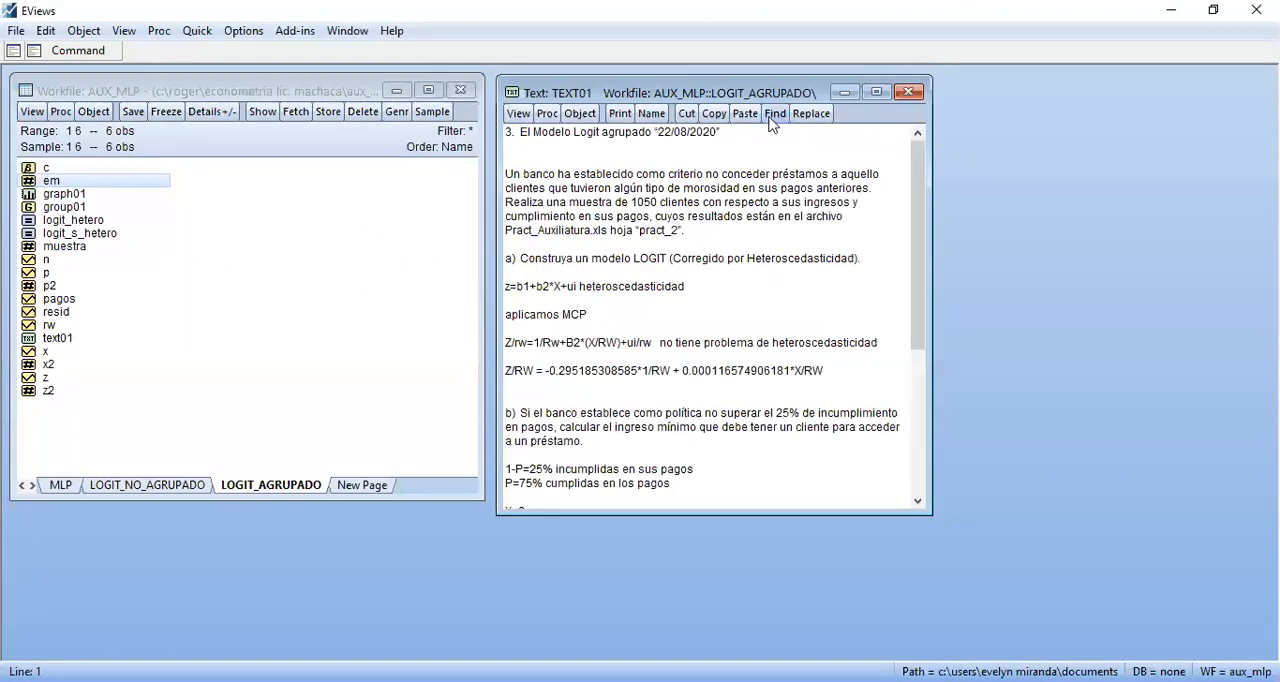
click(907, 93)
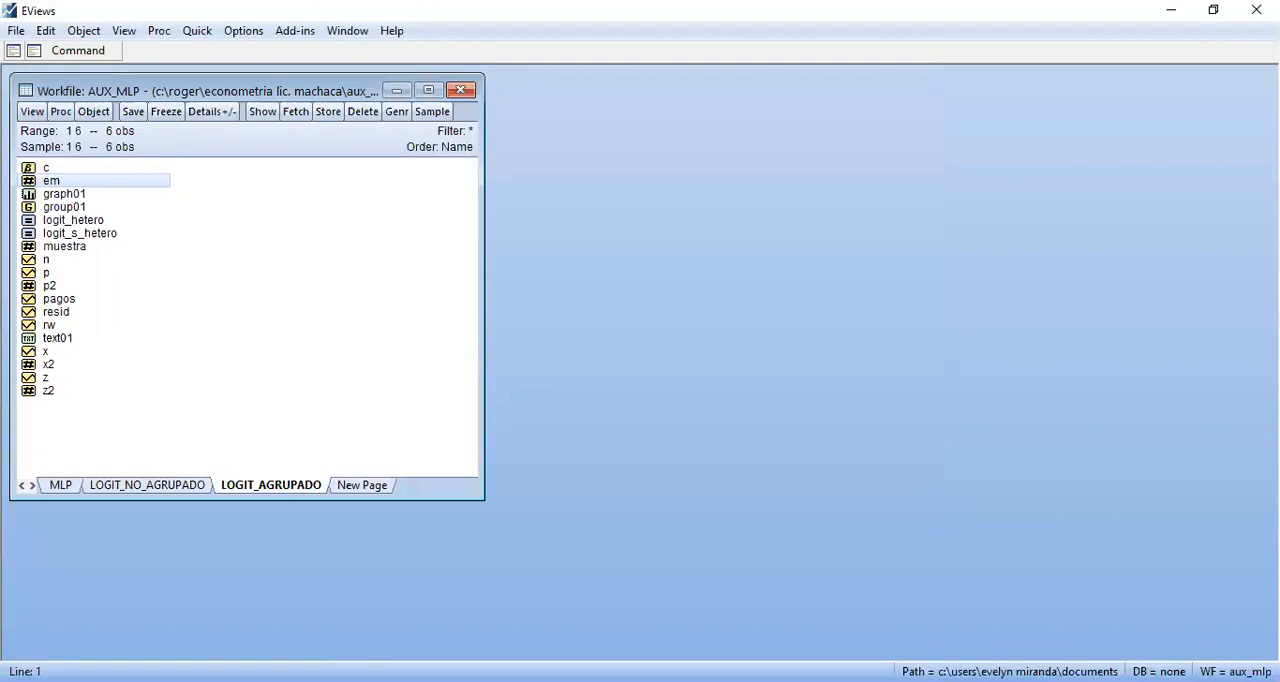
Switch to the Word study guide and review exercise 4, the ungrouped Probit model, together with the exercise 2 data it relies on
key(alt+Tab)
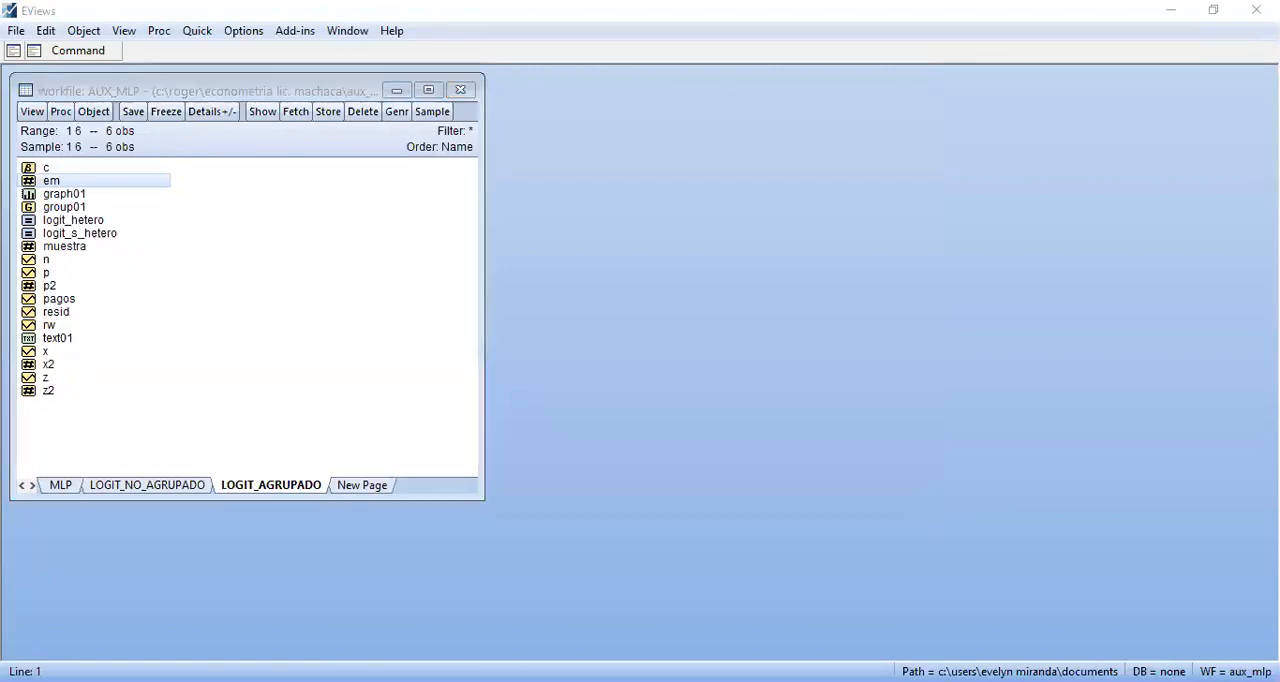
key(alt+Tab)
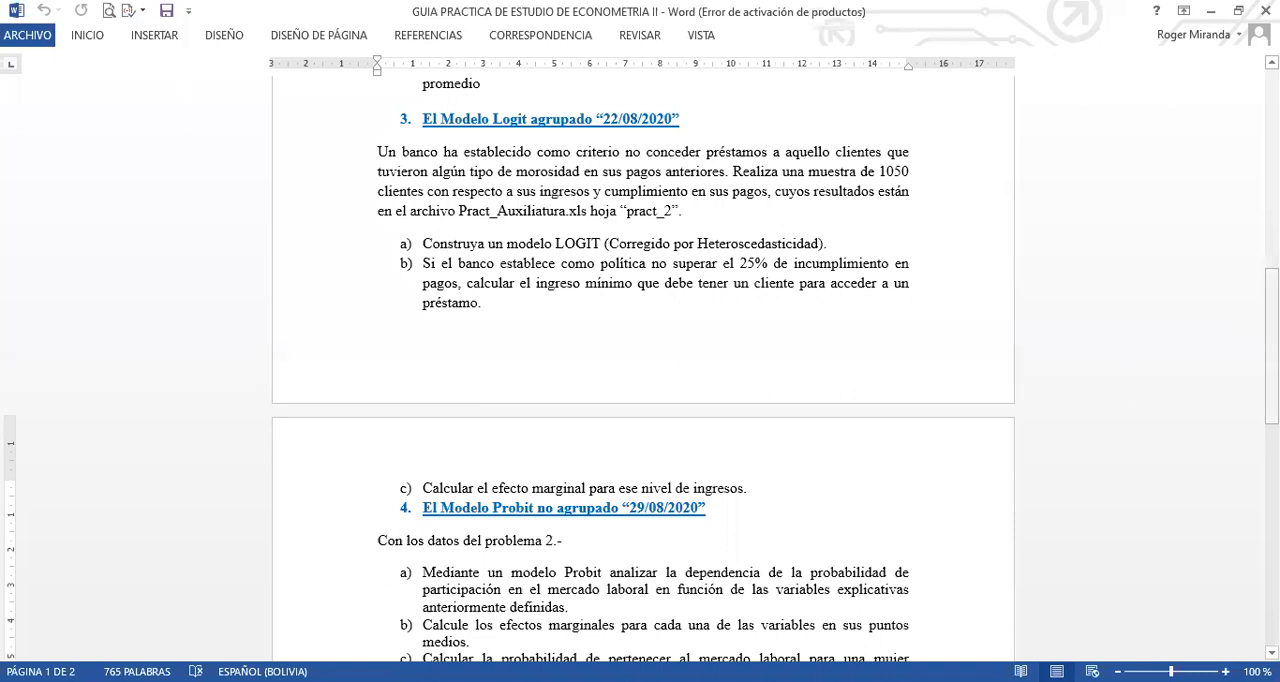
drag(1271, 345, 1271, 440)
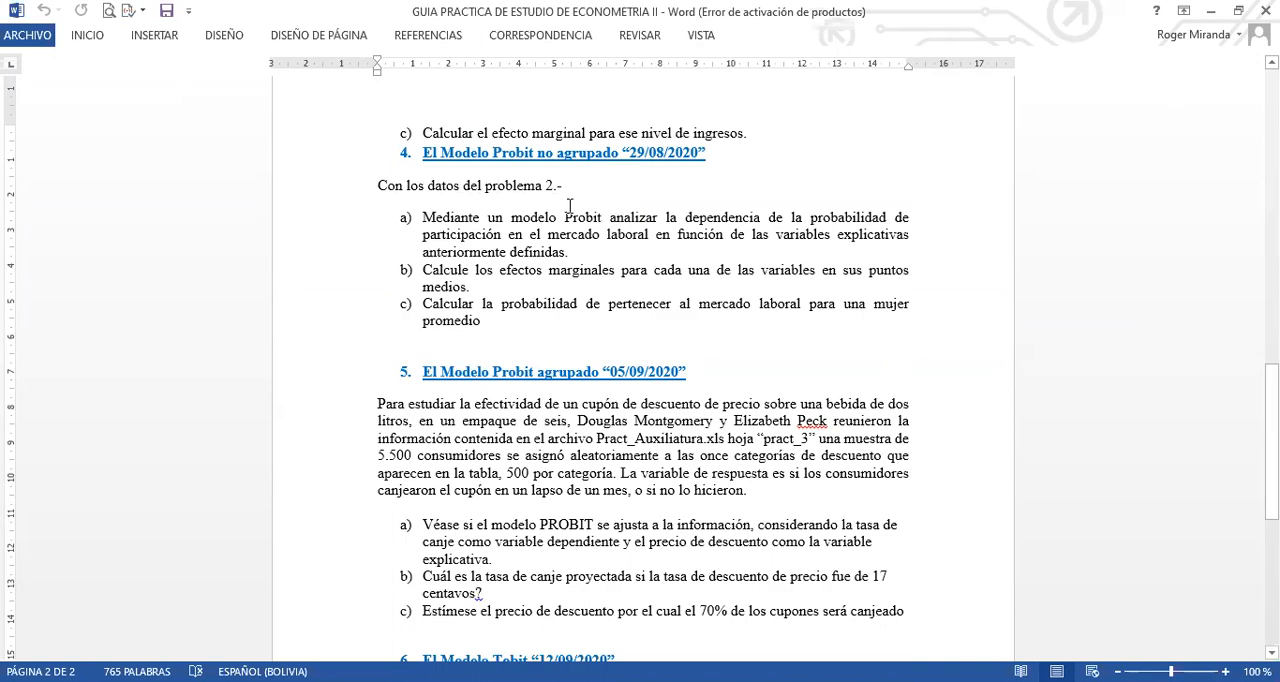
drag(1271, 410, 1271, 228)
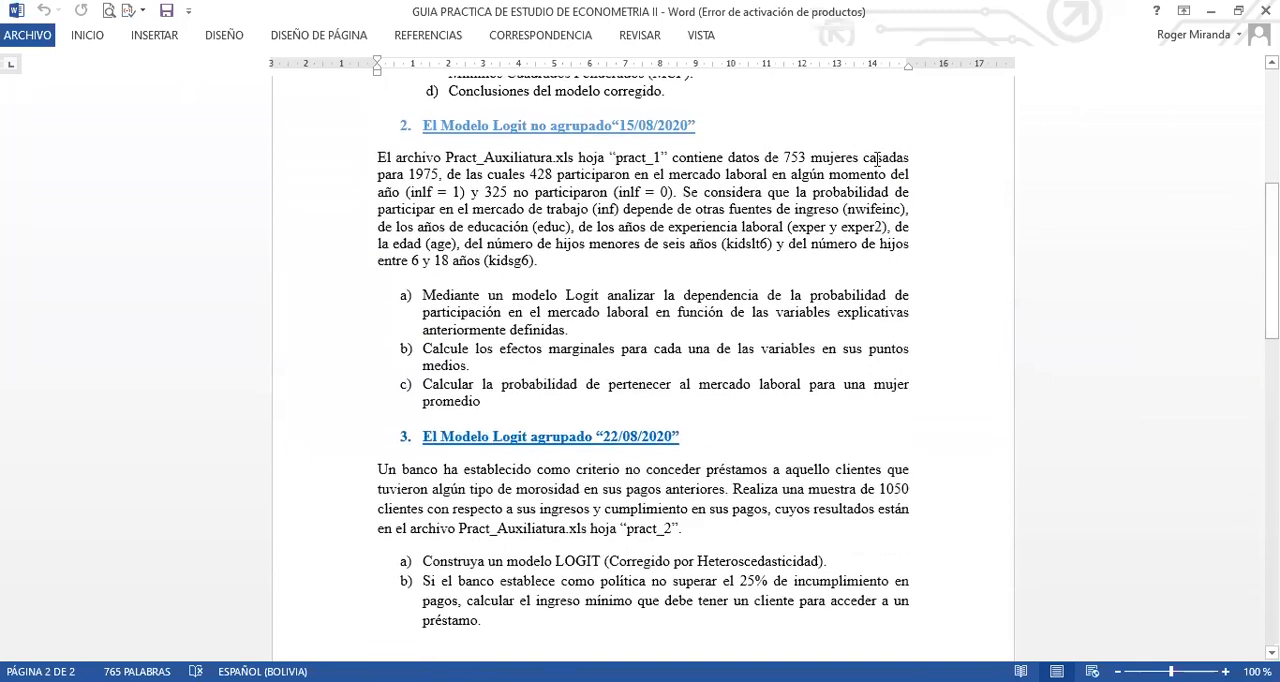
drag(377, 158, 668, 158)
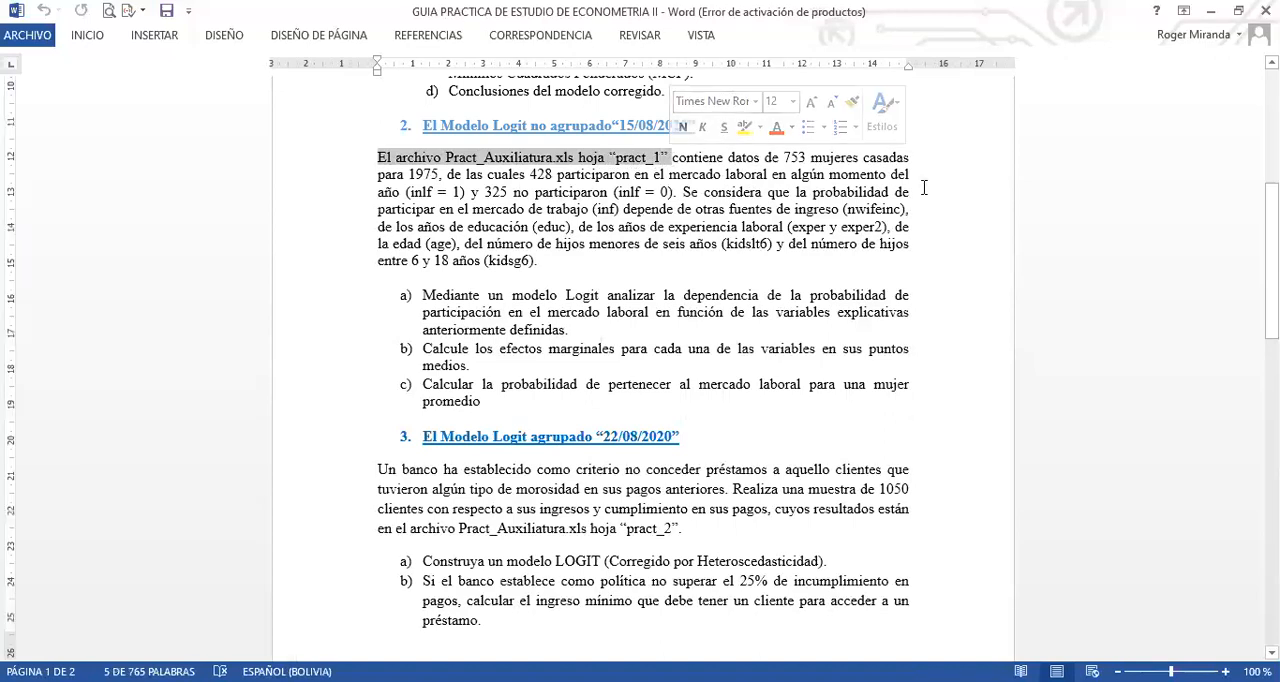
click(1033, 204)
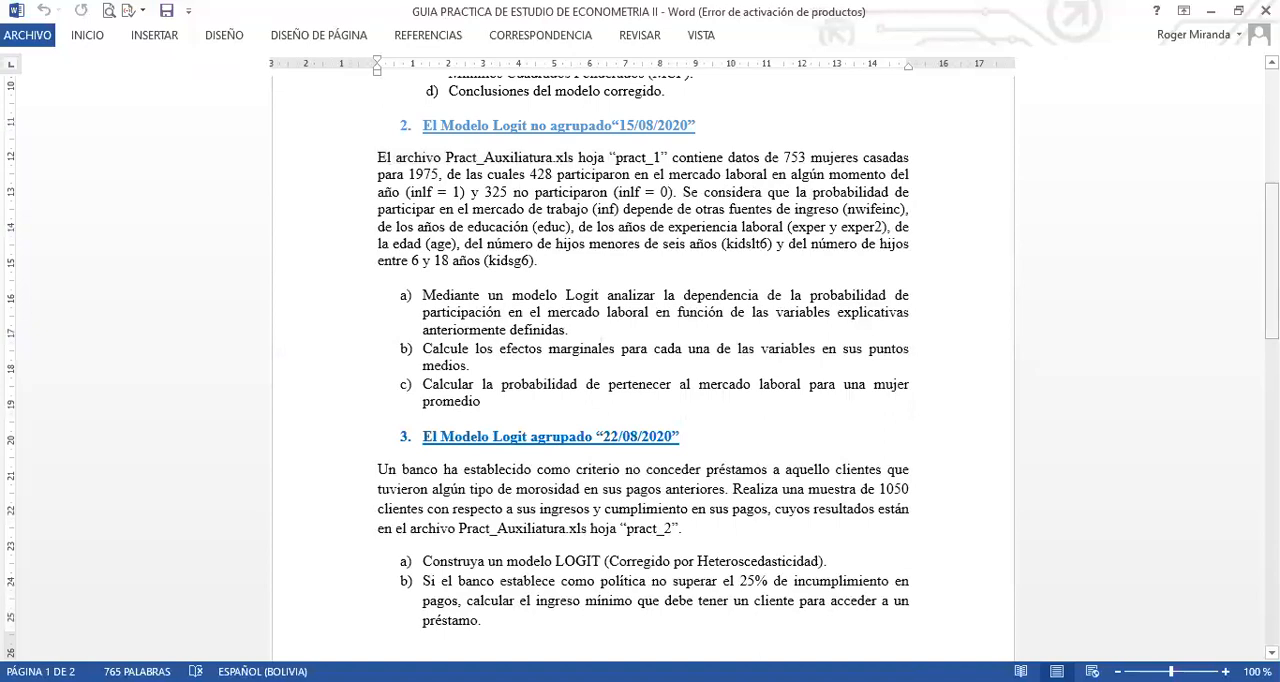
scroll(640, 360, down, 6)
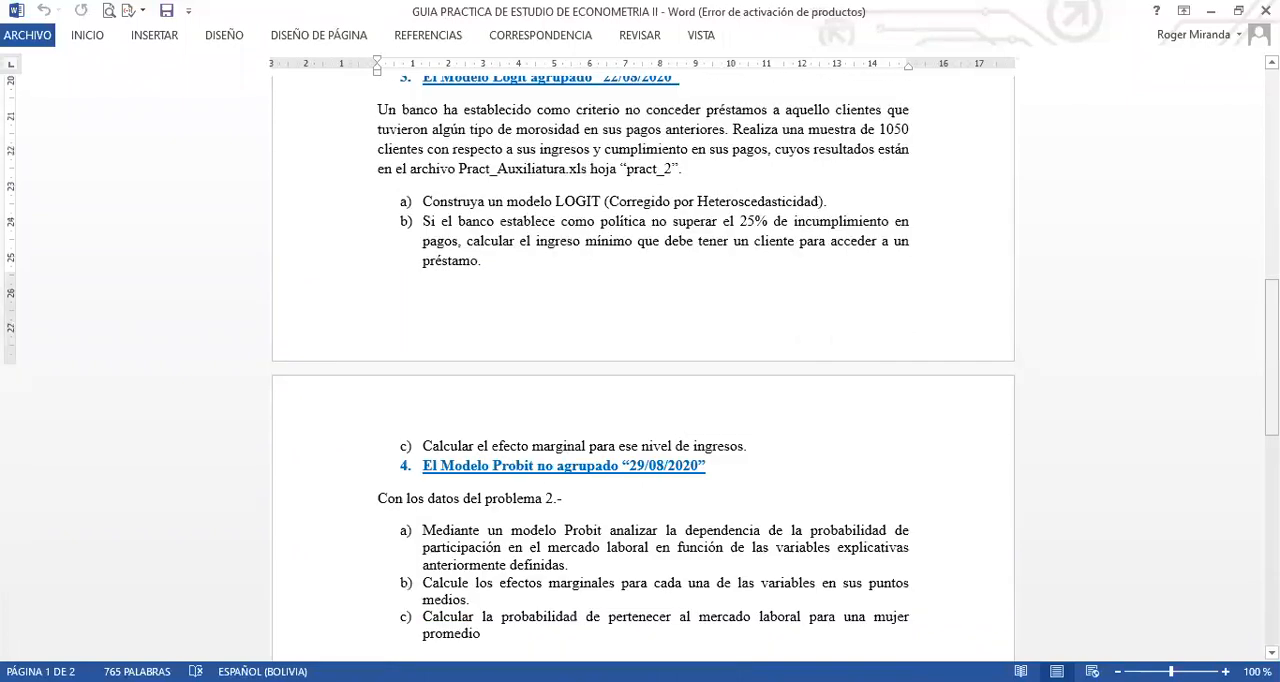
scroll(784, 360, down, 3)
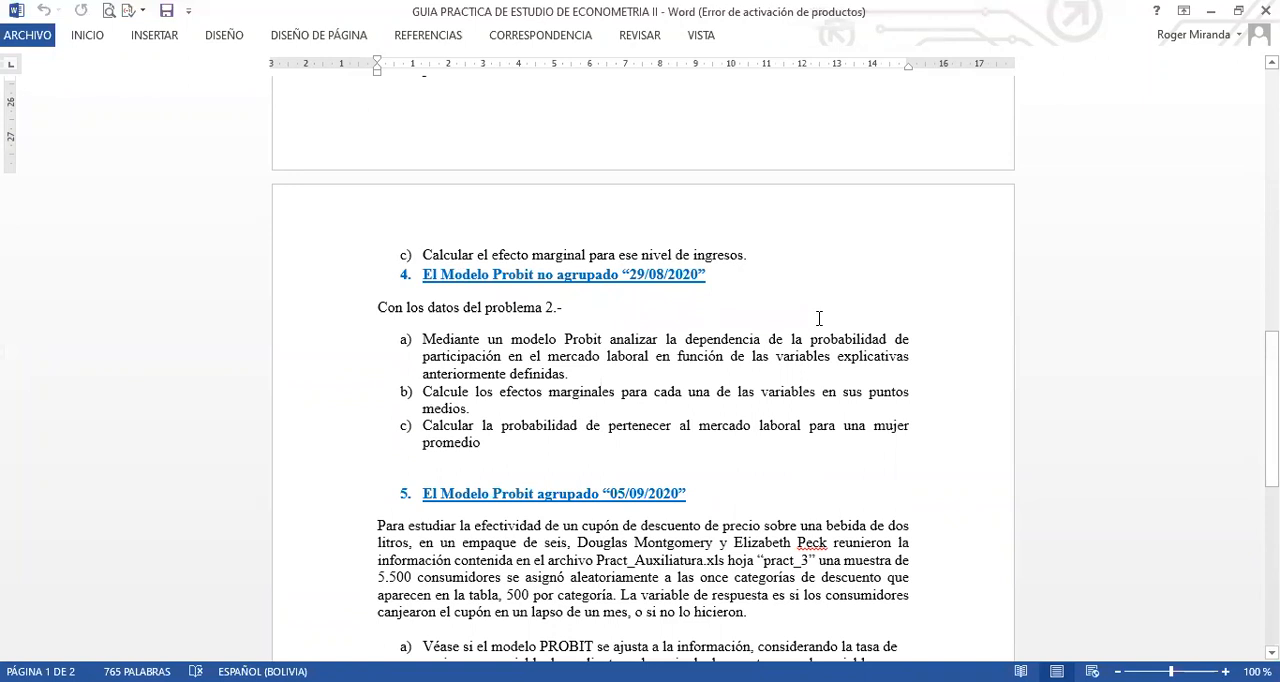
Copy the exercise 4 statement, from the title "El Modelo Probit no agrupado" to the end of part c)
drag(422, 274, 705, 276)
drag(541, 347, 650, 440)
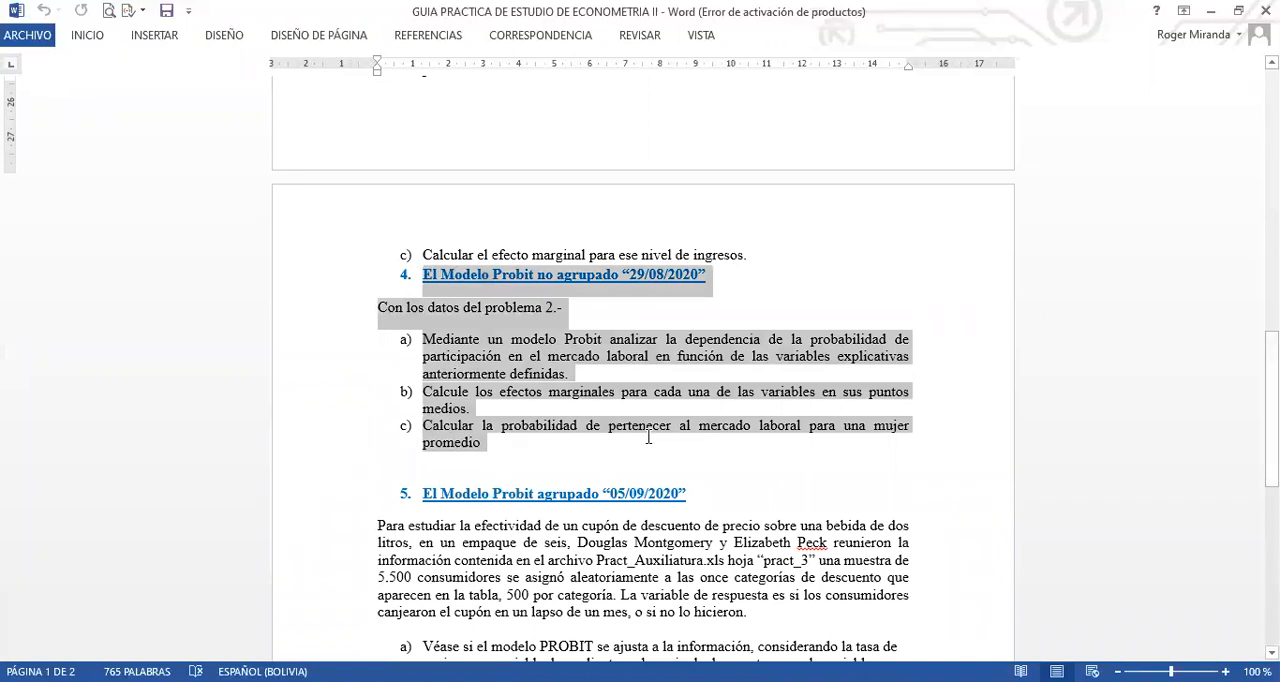
right_click(541, 347)
click(576, 343)
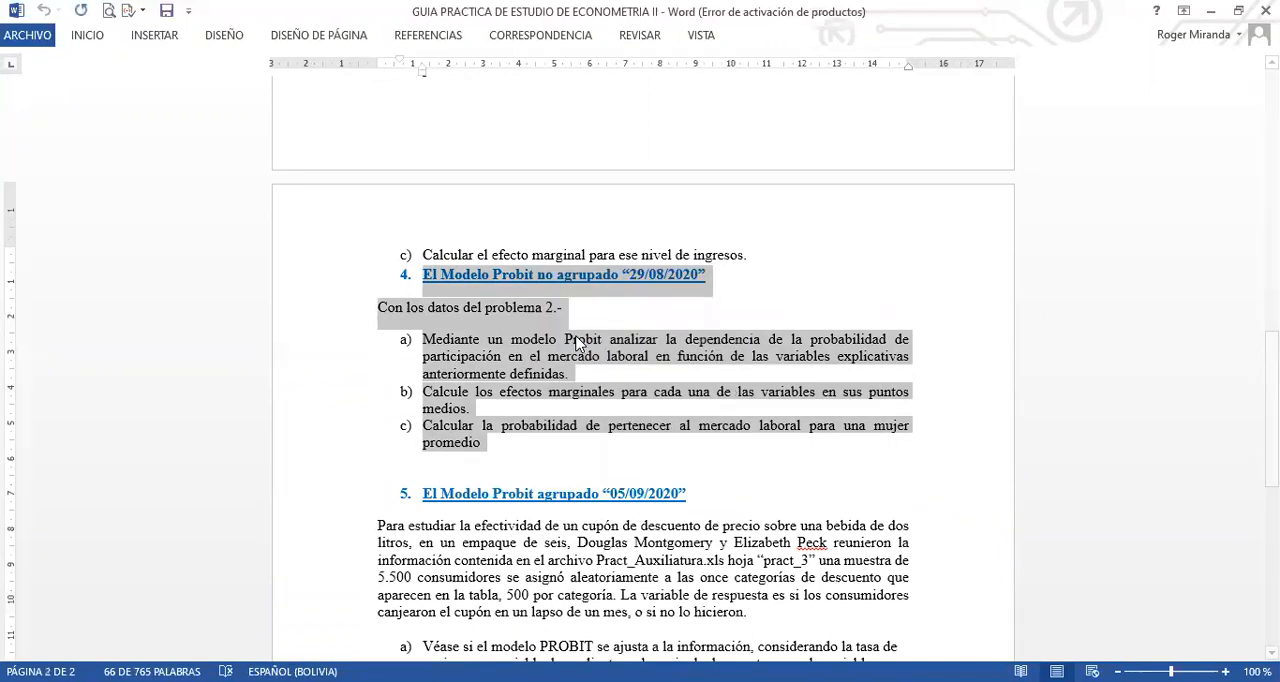
click(750, 435)
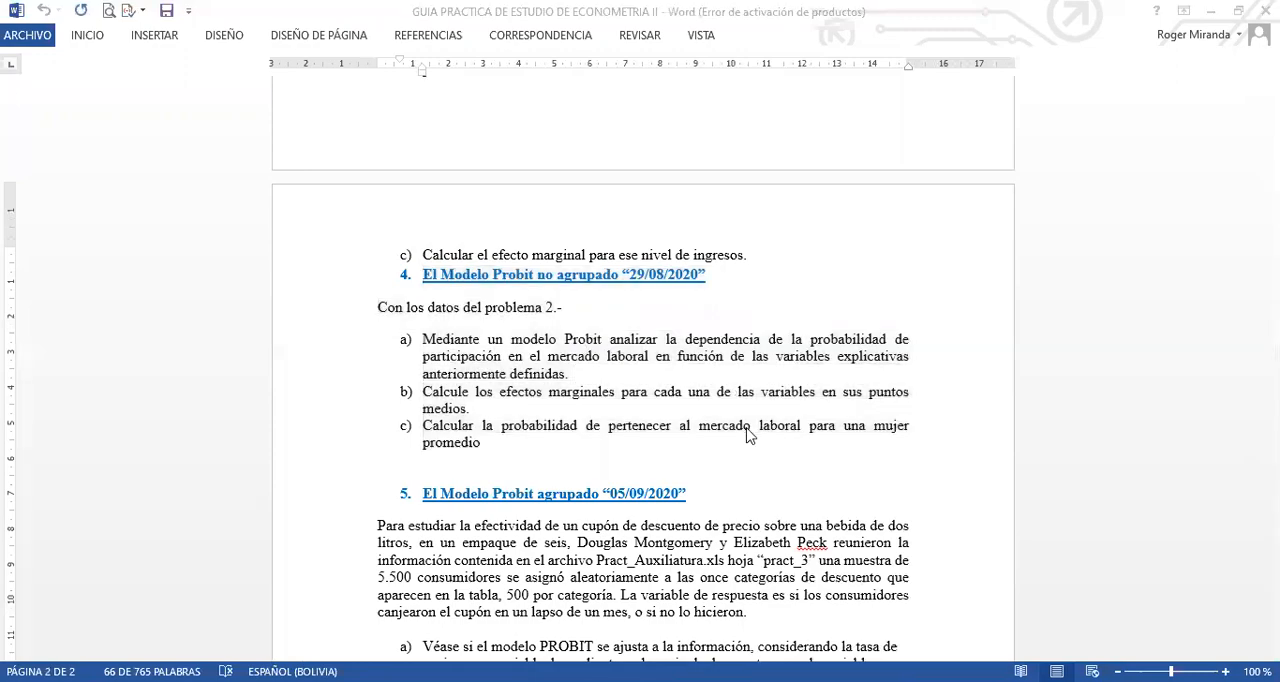
Switch to EViews, create a Text object on the LOGIT_NO_AGRUPADO page, paste the exercise statement into it and place its window beside the workfile
key(alt+Tab)
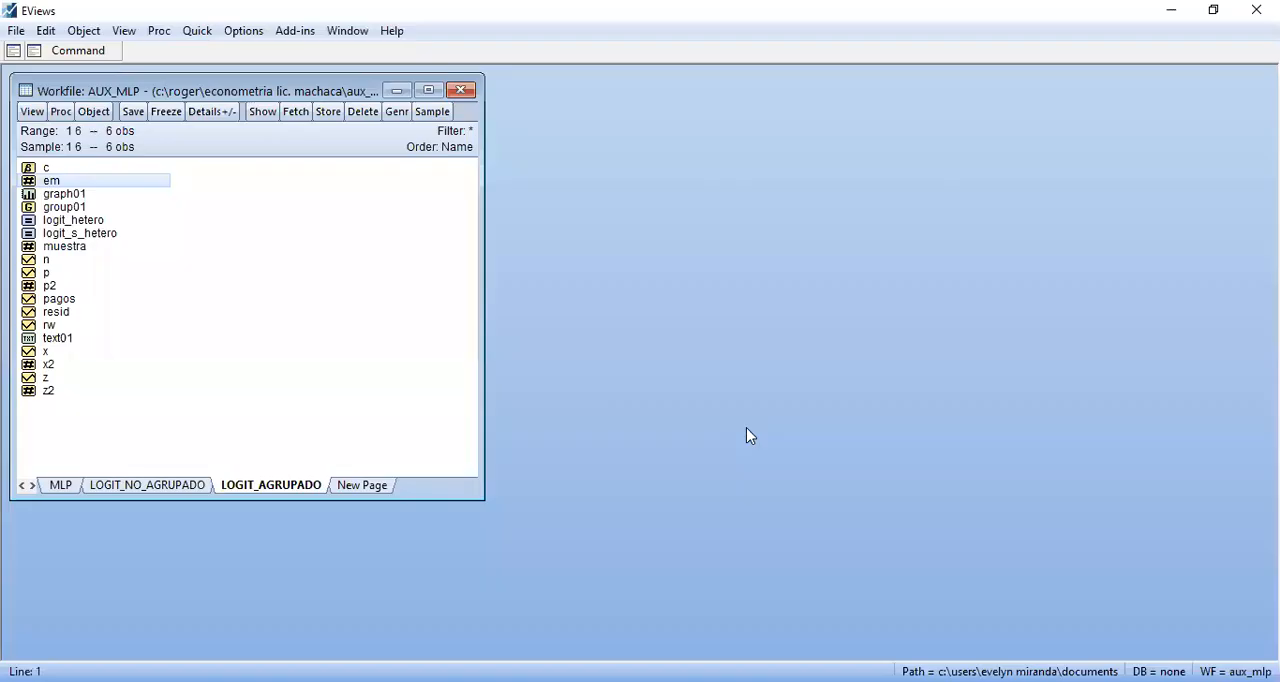
click(184, 486)
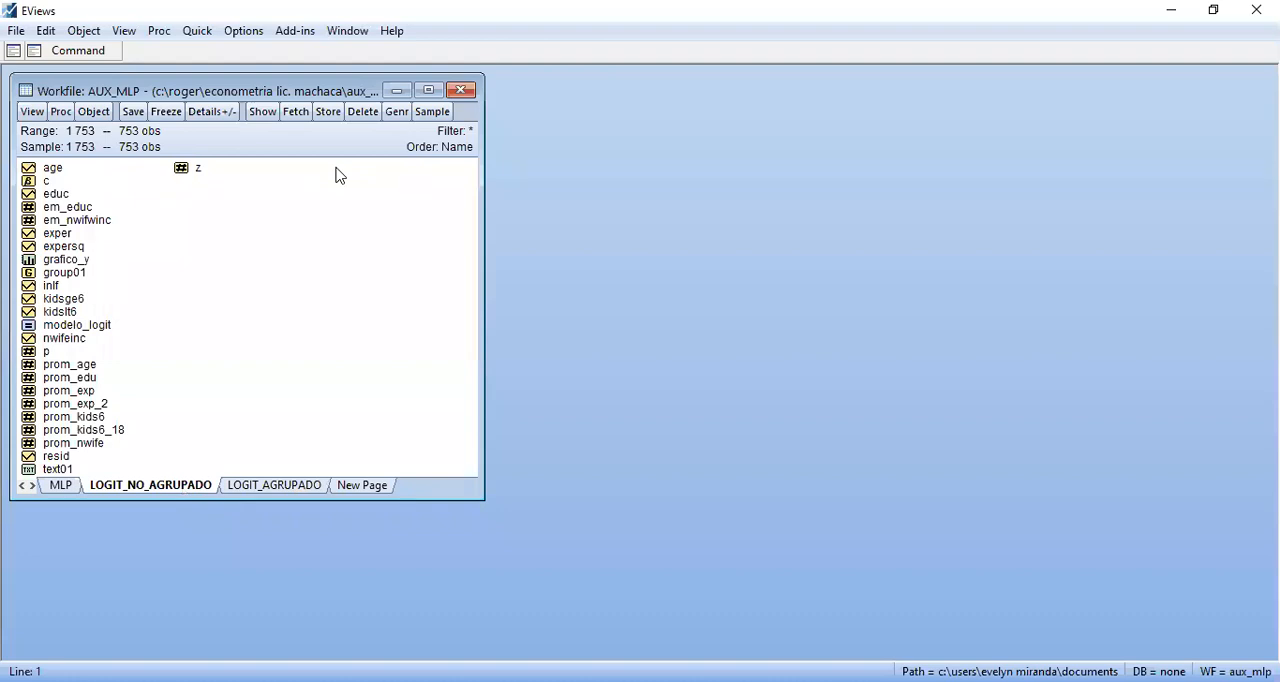
right_click(283, 237)
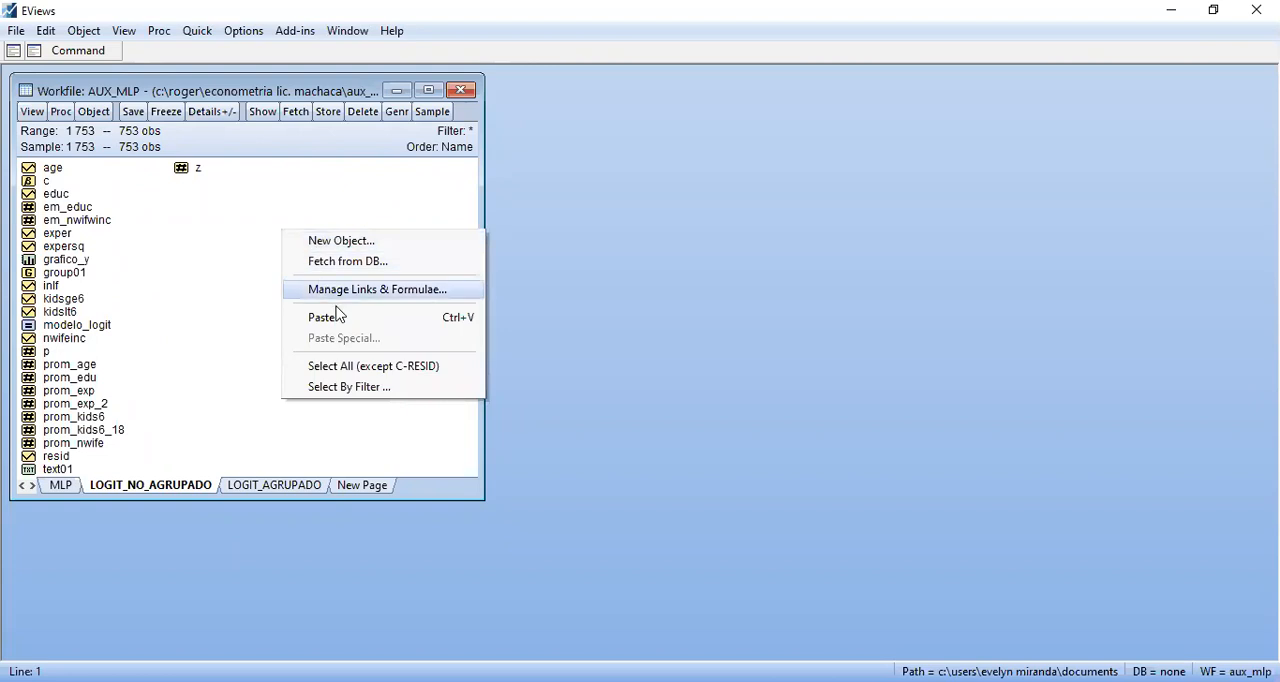
click(342, 243)
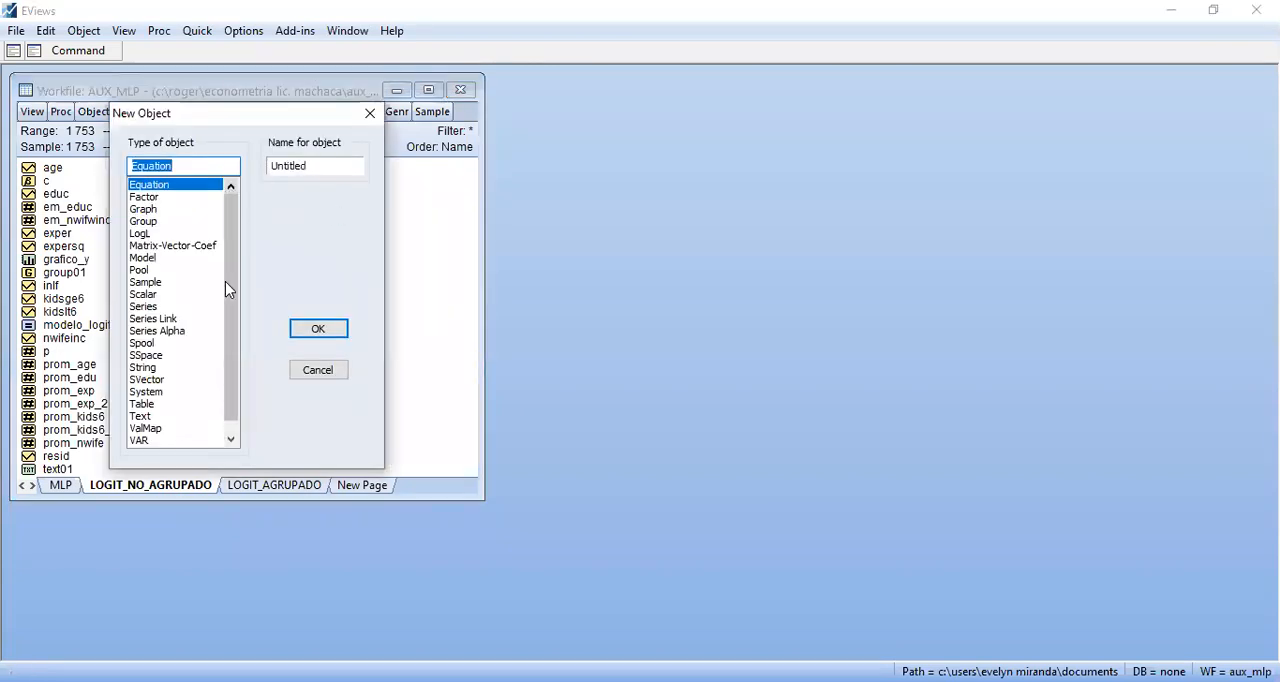
click(143, 416)
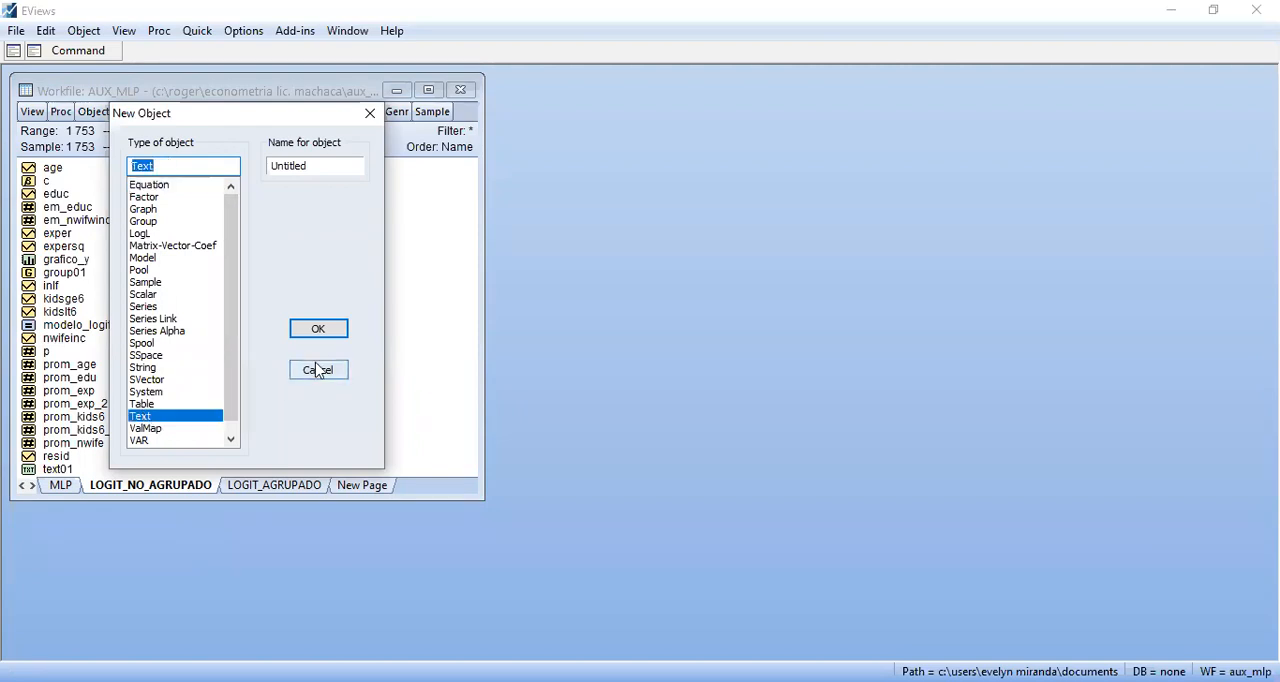
click(319, 329)
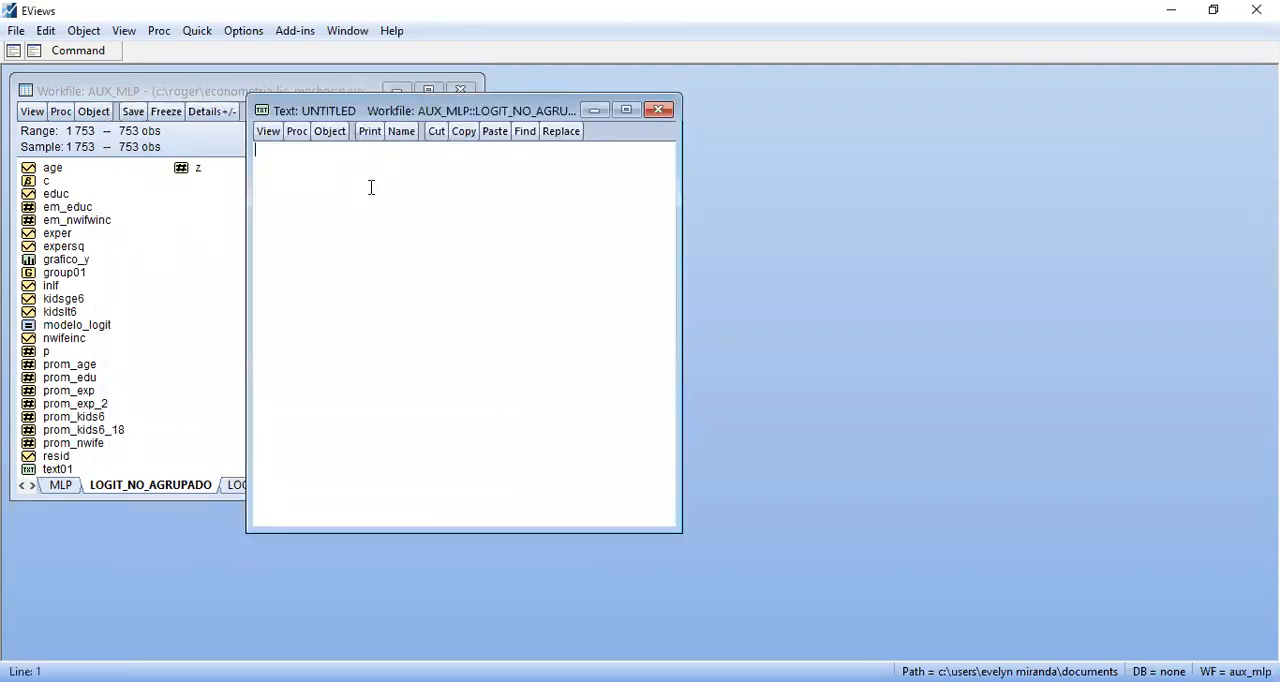
key(ctrl+v)
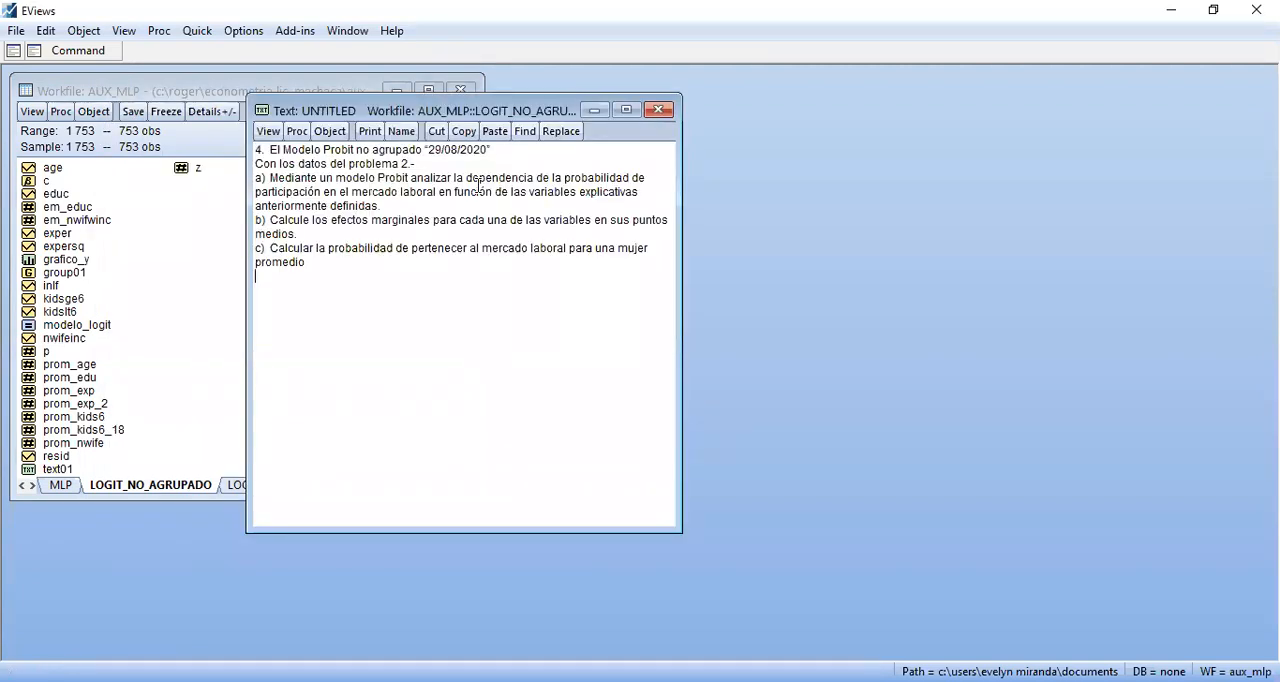
click(510, 157)
drag(603, 115, 851, 119)
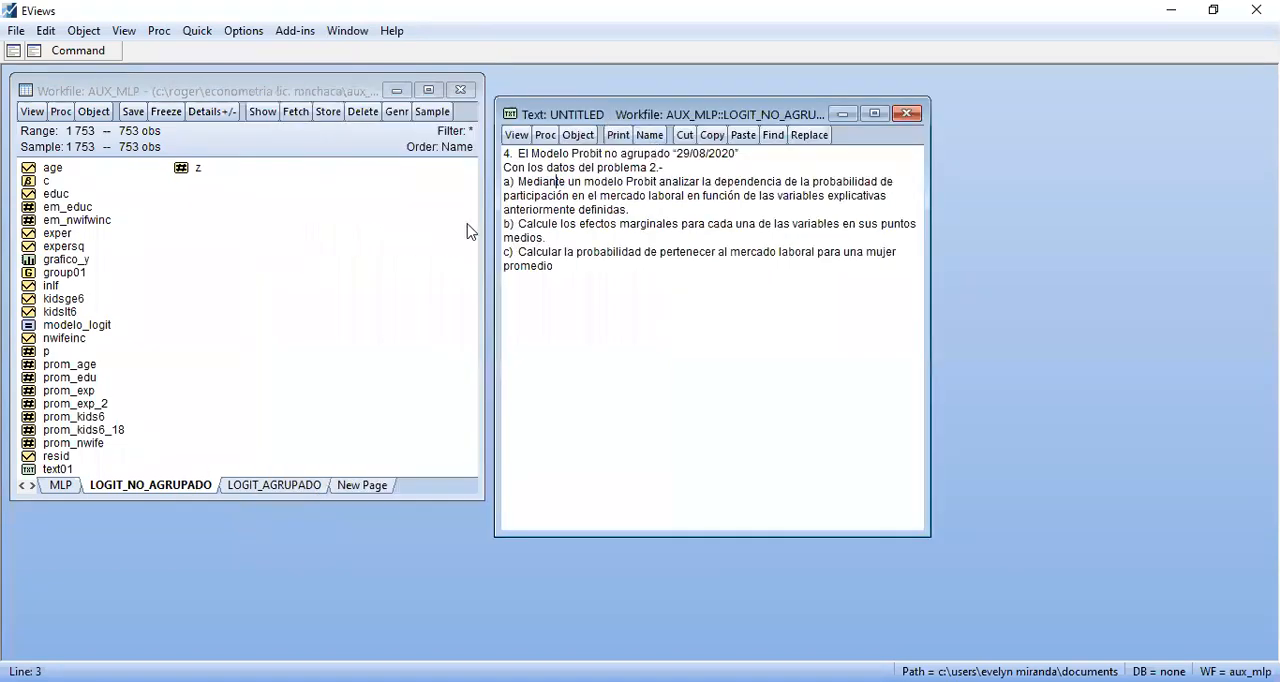
Name the new text object ejercicio_4
click(649, 136)
text(ejerci)
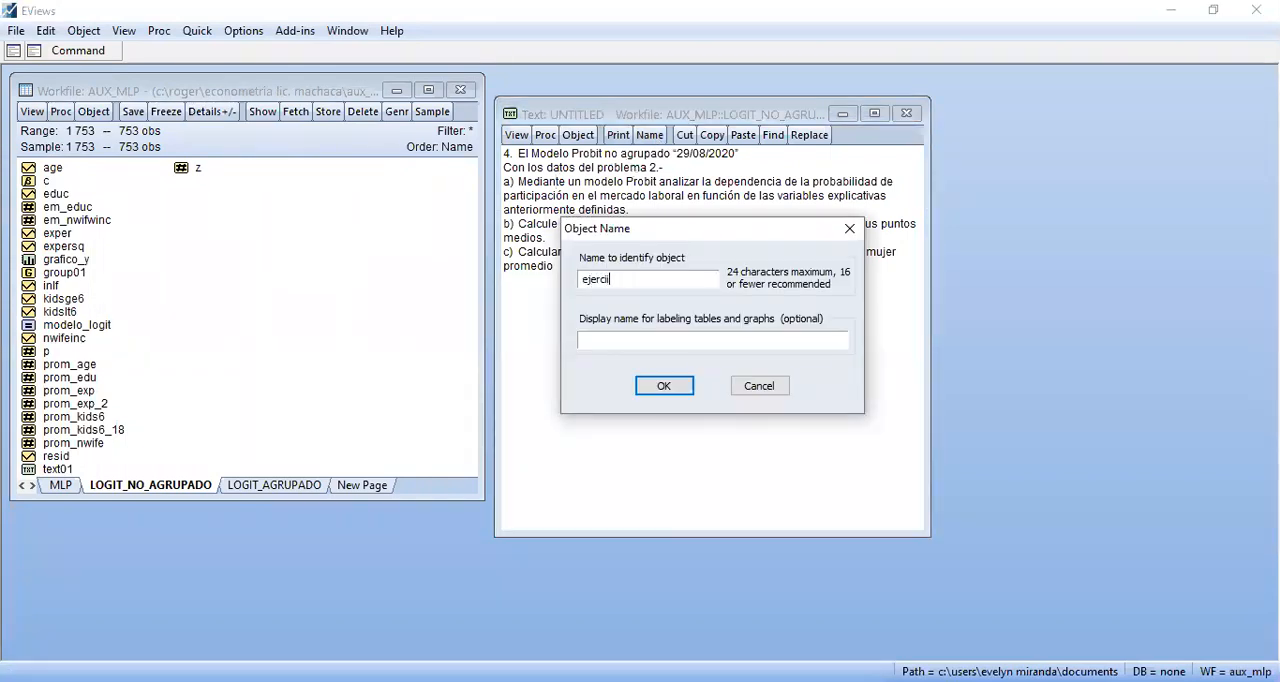
text(cicio _4)
key(BackSpace)
key(Return)
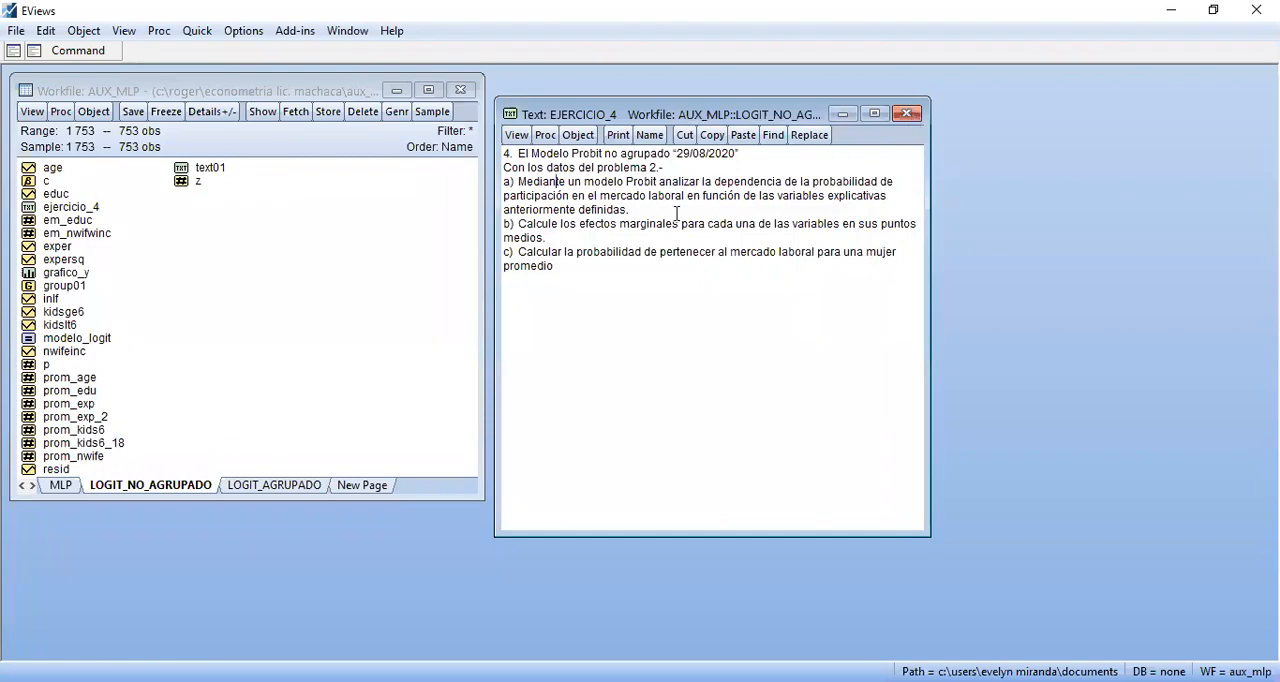
Try to rename the LOGIT_NO_AGRUPADO page as LOGIT&PROBIT_NO_AGRUPADO
right_click(204, 487)
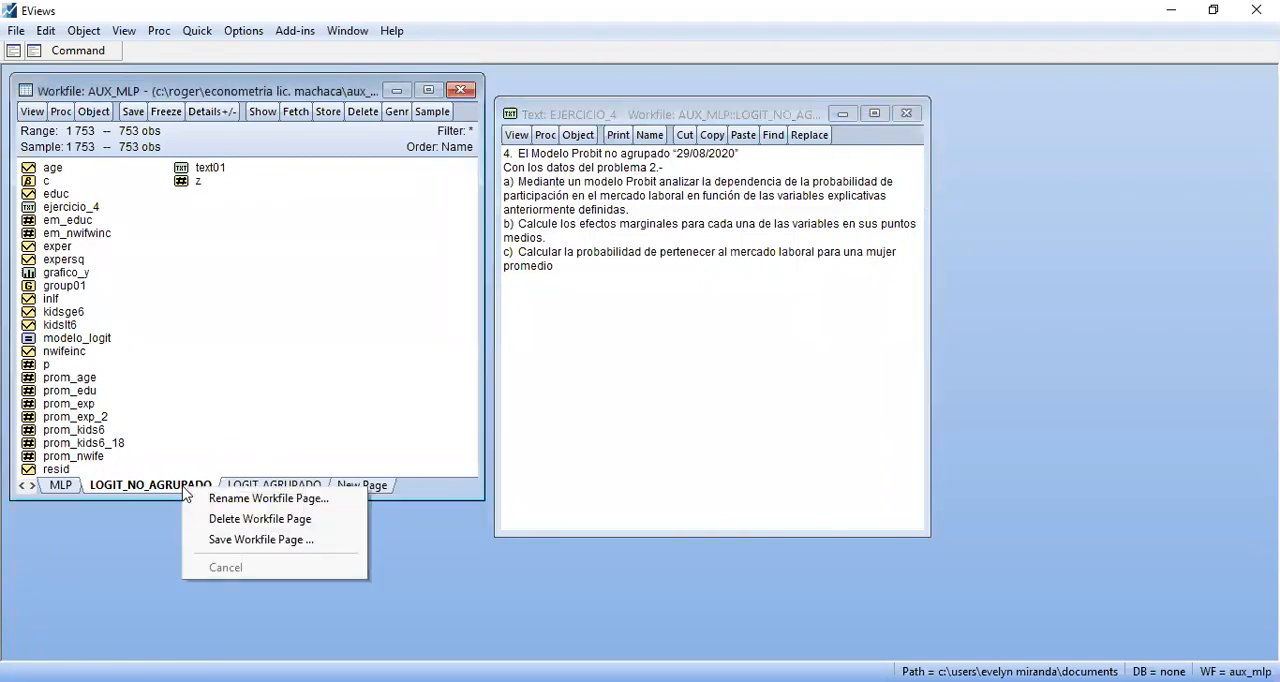
click(215, 497)
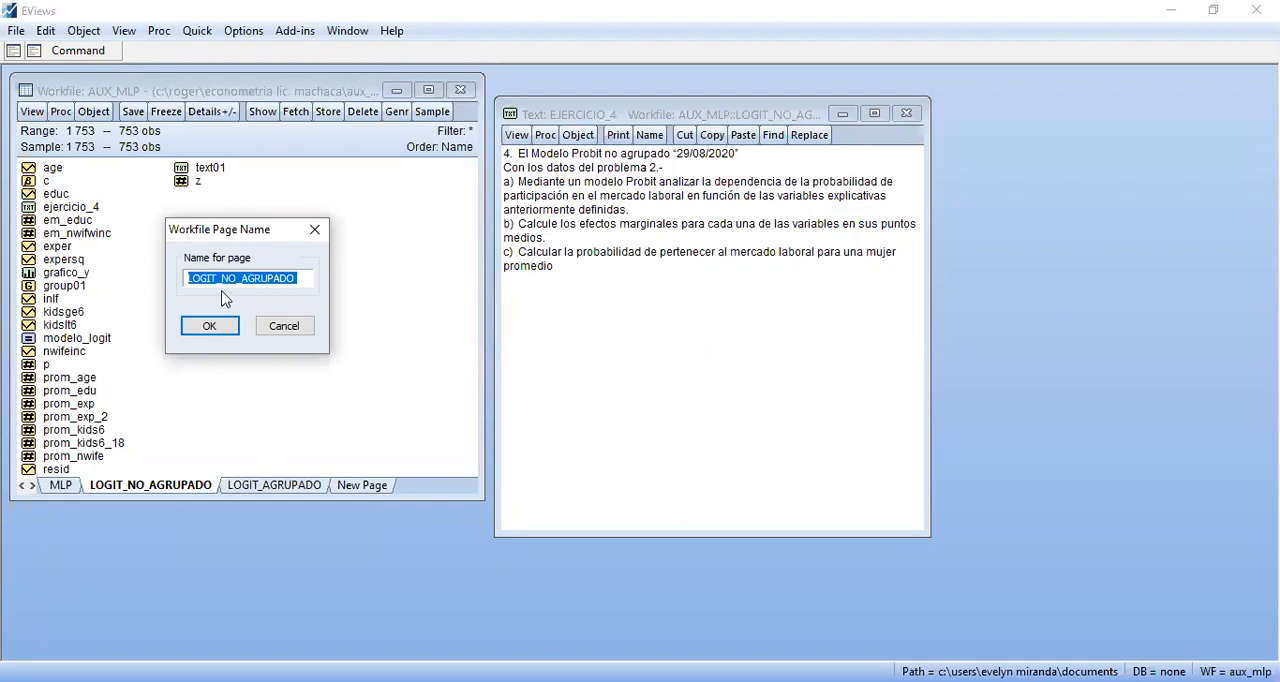
click(226, 283)
text(y)
key(BackSpace)
key(BackSpace)
text(_s)
key(BackSpace)
text(%)
key(BackSpace)
text(&)
text(probi)
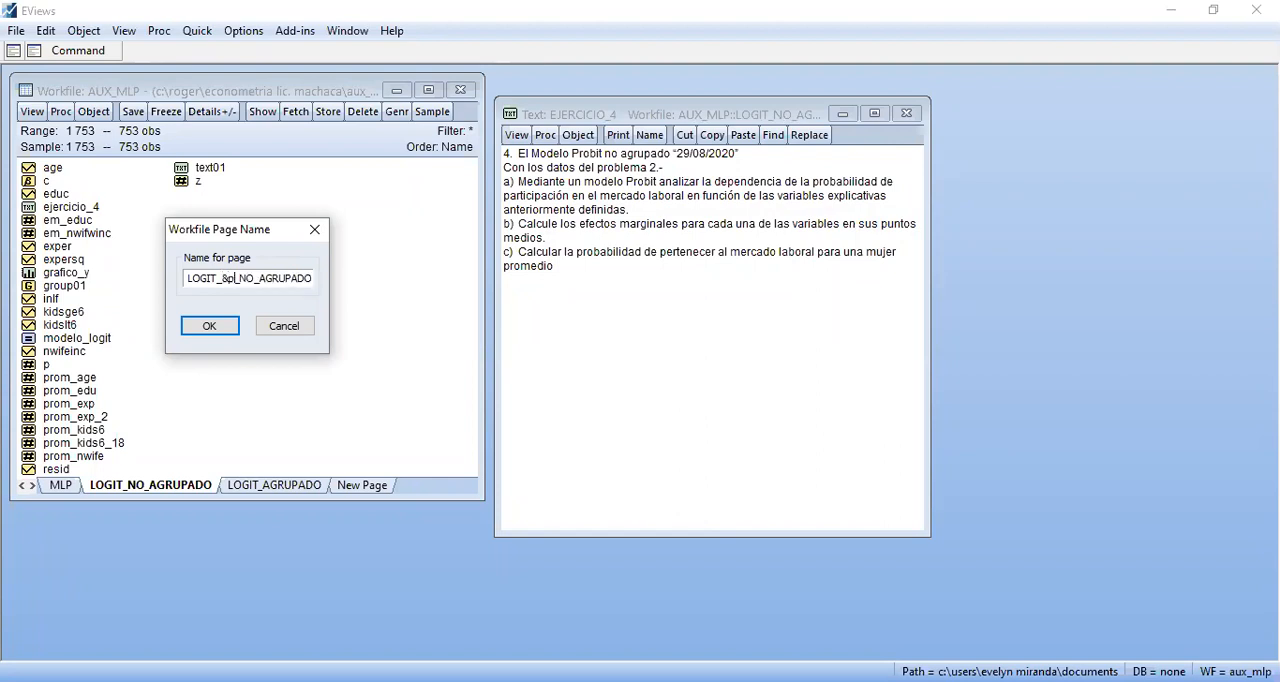
key(BackSpace)
key(BackSpace)
key(BackSpace)
key(BackSpace)
key(BackSpace)
key(BackSpace)
key(BackSpace)
text(&)
key(BackSpace)
text(&)
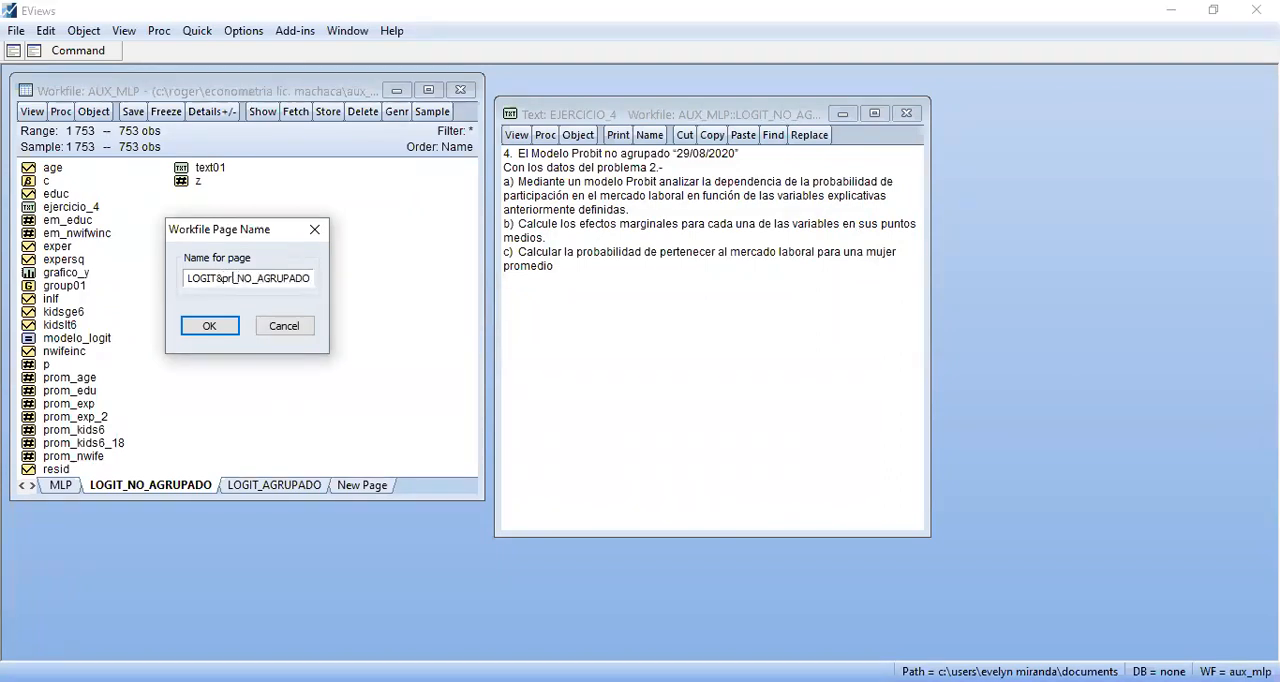
text(PROBIT)
key(Return)
click(654, 380)
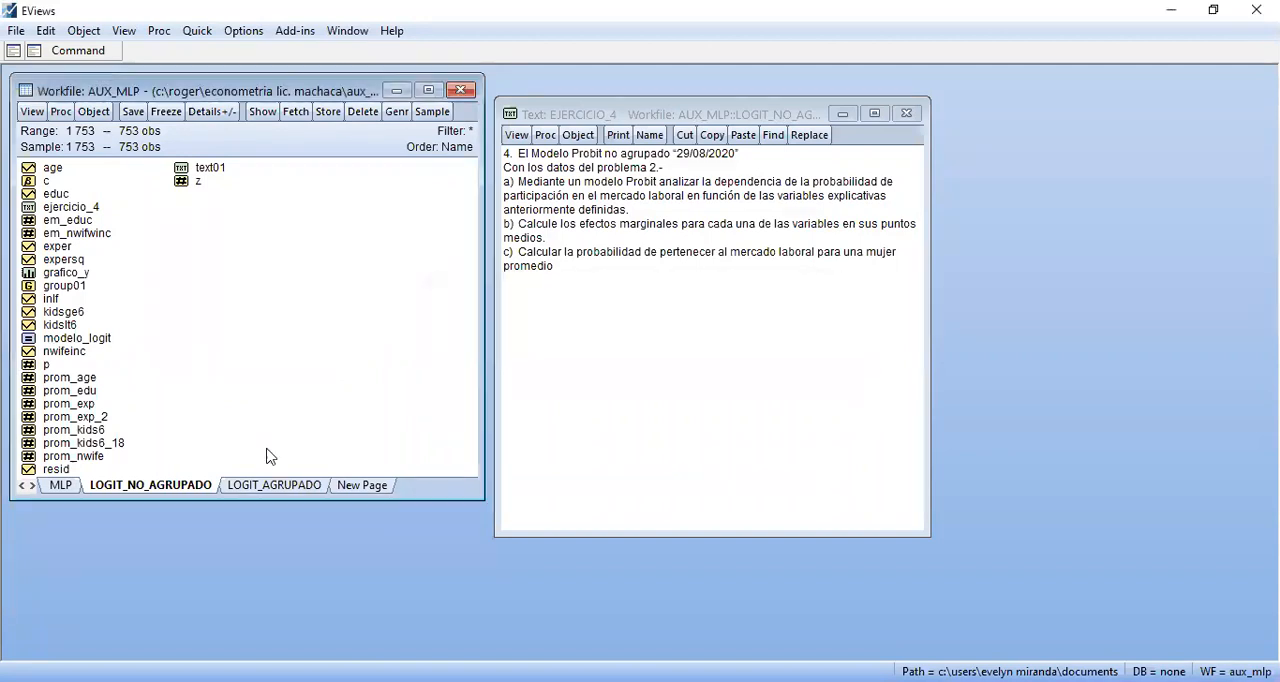
Rename the LOGIT_NO_AGRUPADO workfile page as LOGIT_PROBIT_N_AGR
right_click(162, 491)
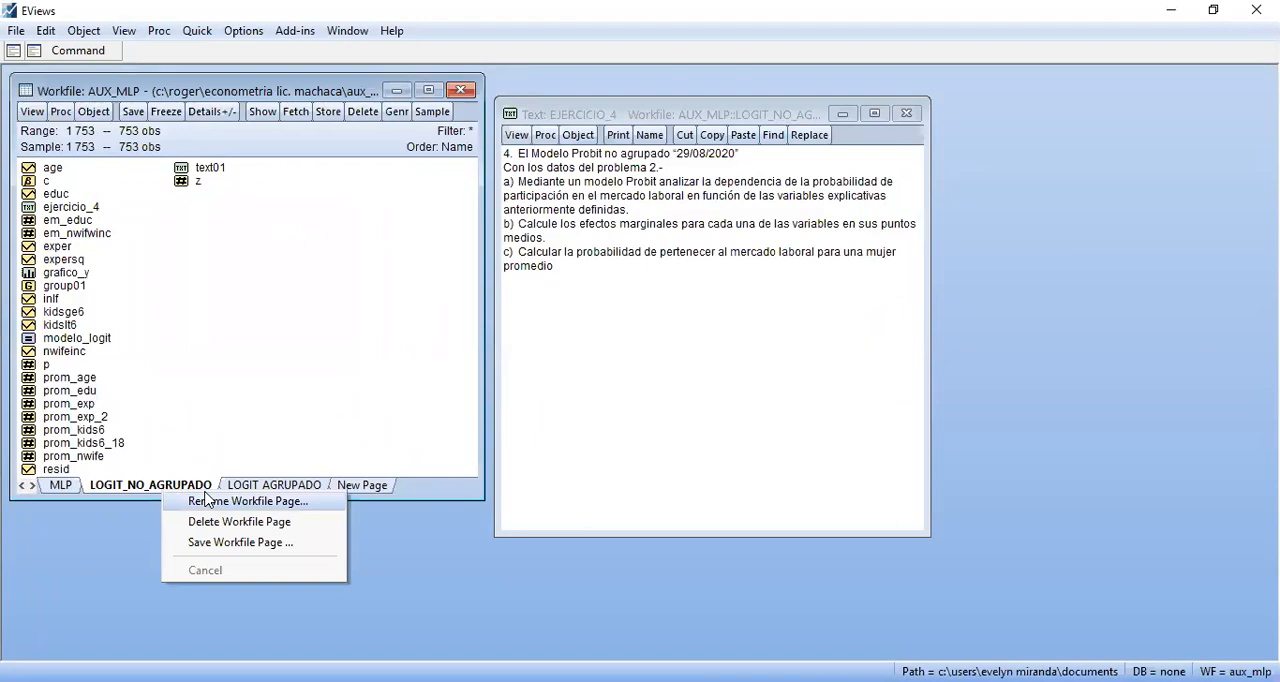
click(207, 500)
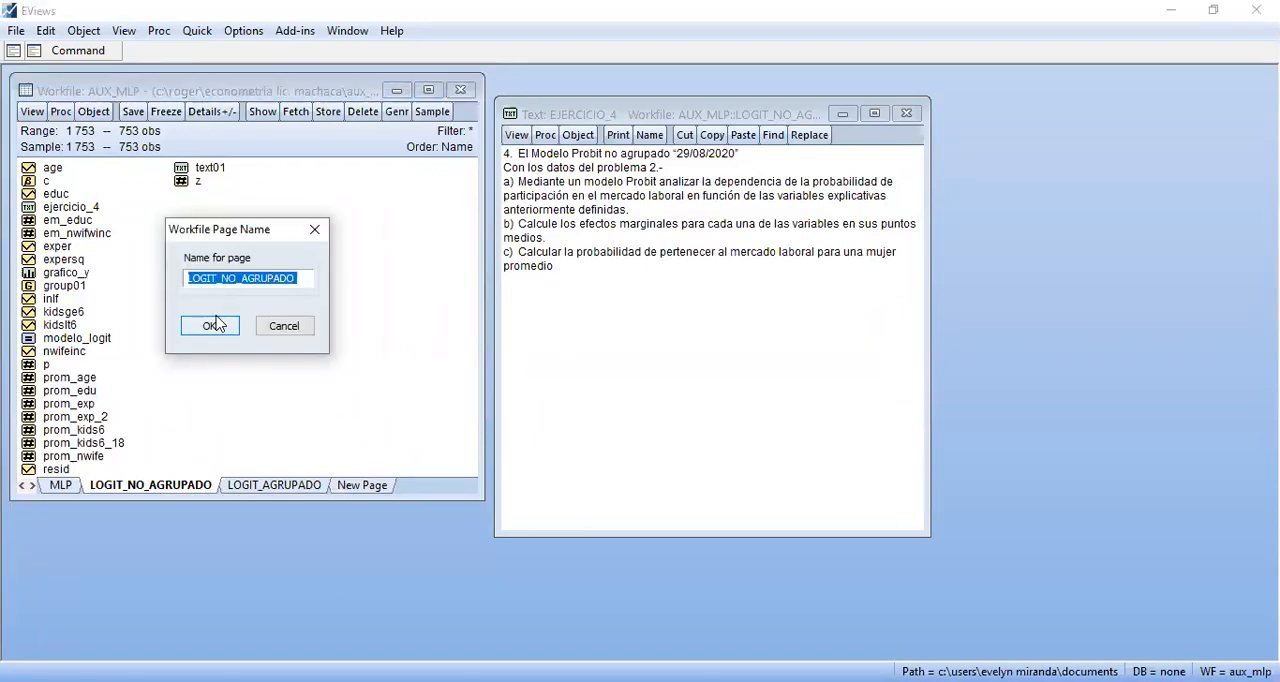
text(LOGIT)
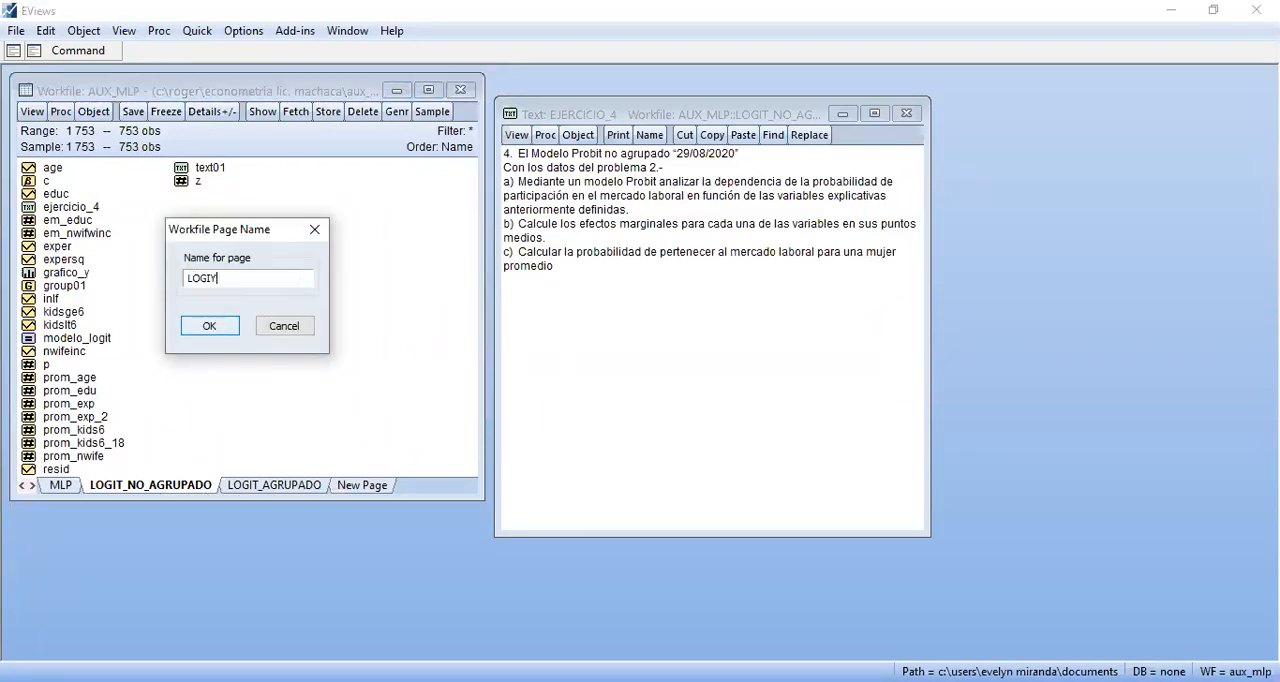
text(_PRO)
text(BIT)
text(_NA)
text(_A)
text(GR)
click(214, 325)
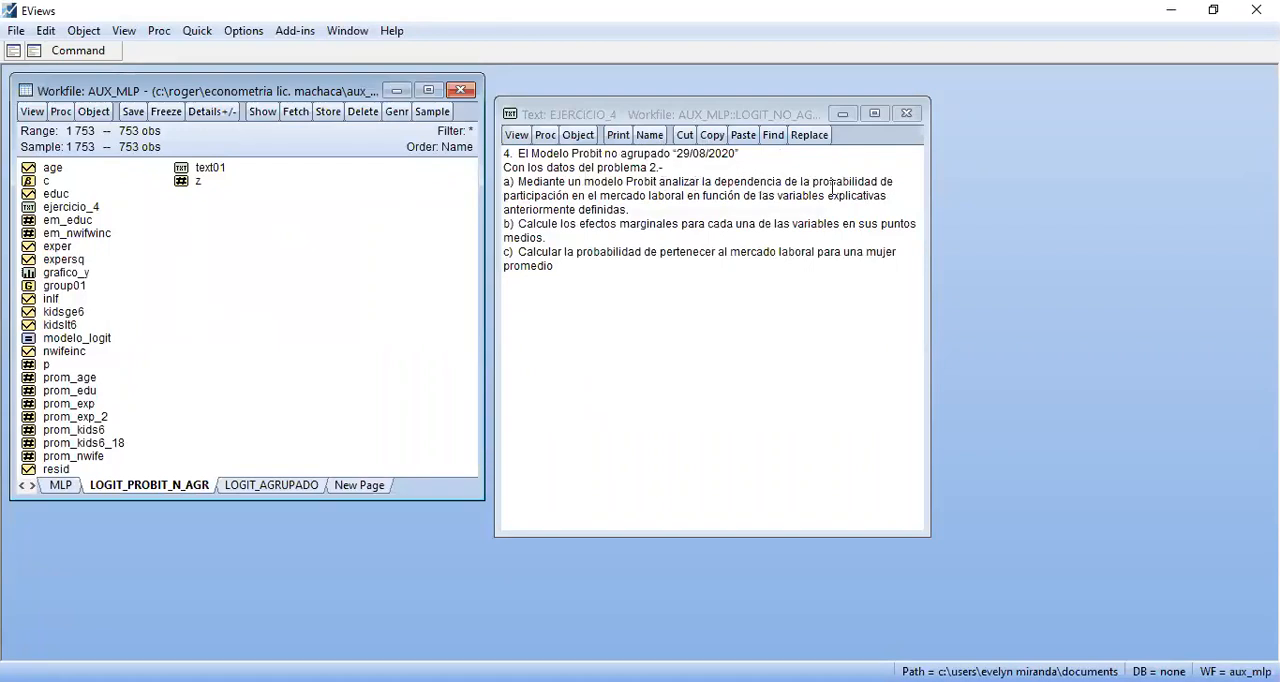
Open the text01 object with exercise 2 and arrange it side by side with the EJERCICIO_4 text
click(600, 196)
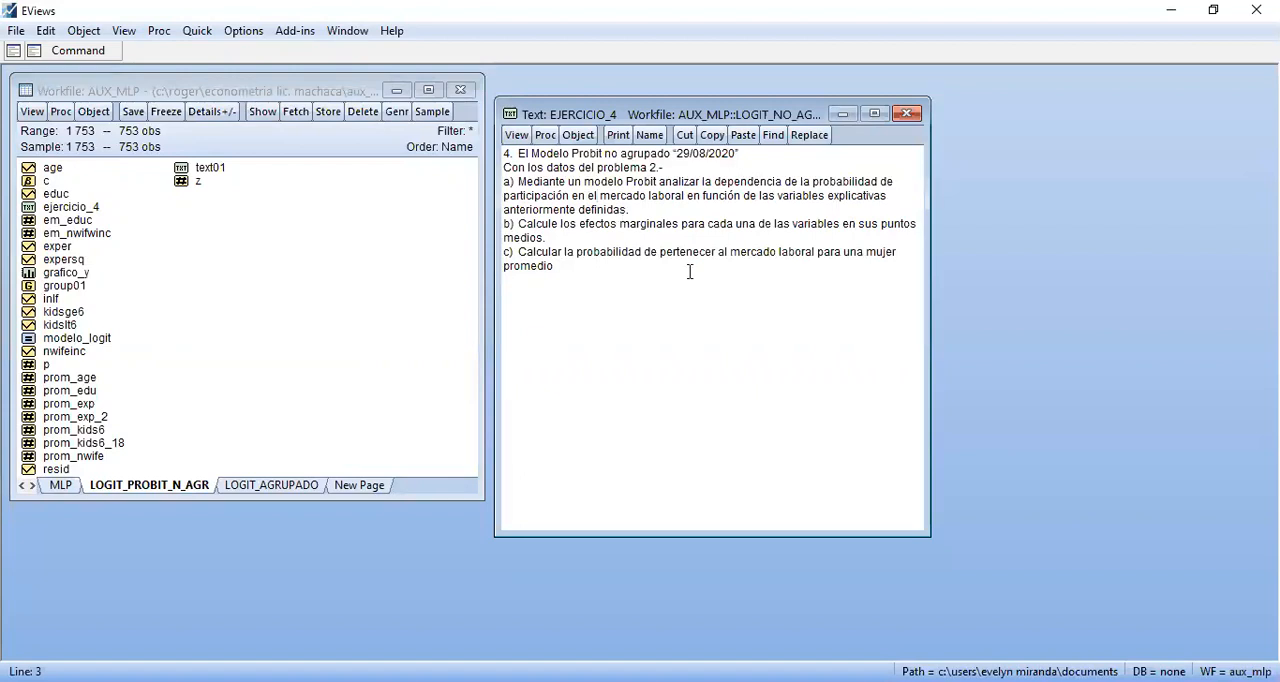
click(334, 228)
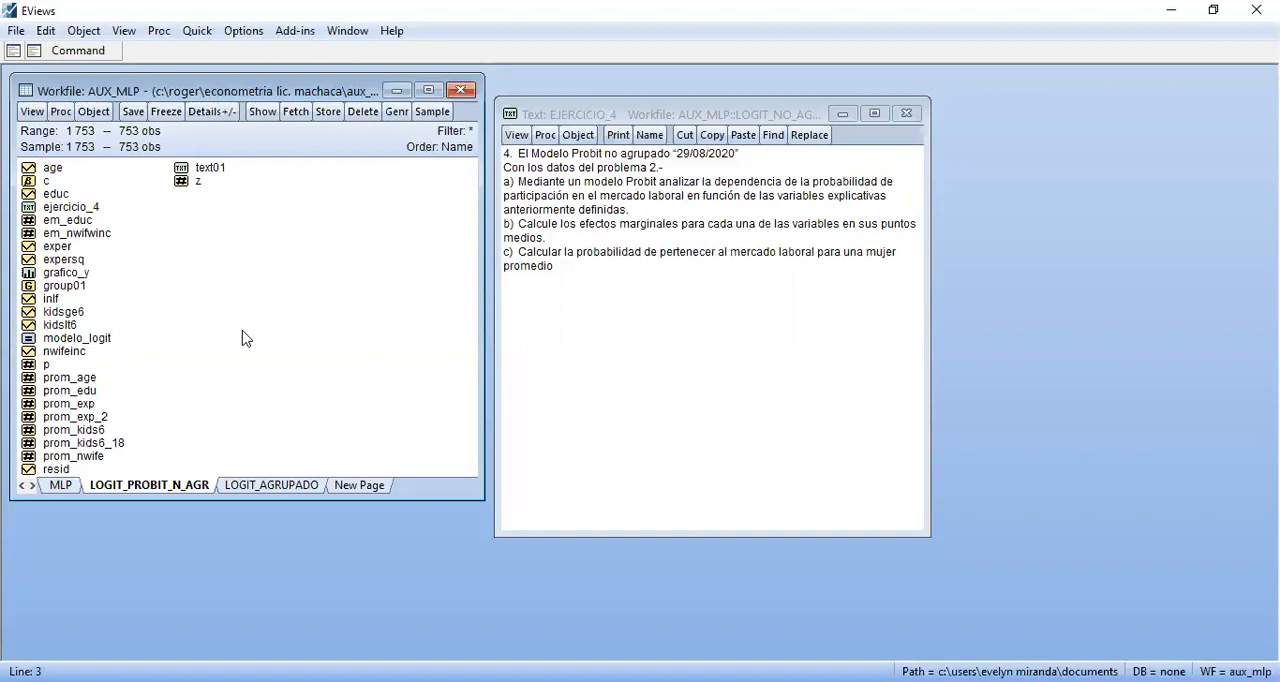
double_click(210, 170)
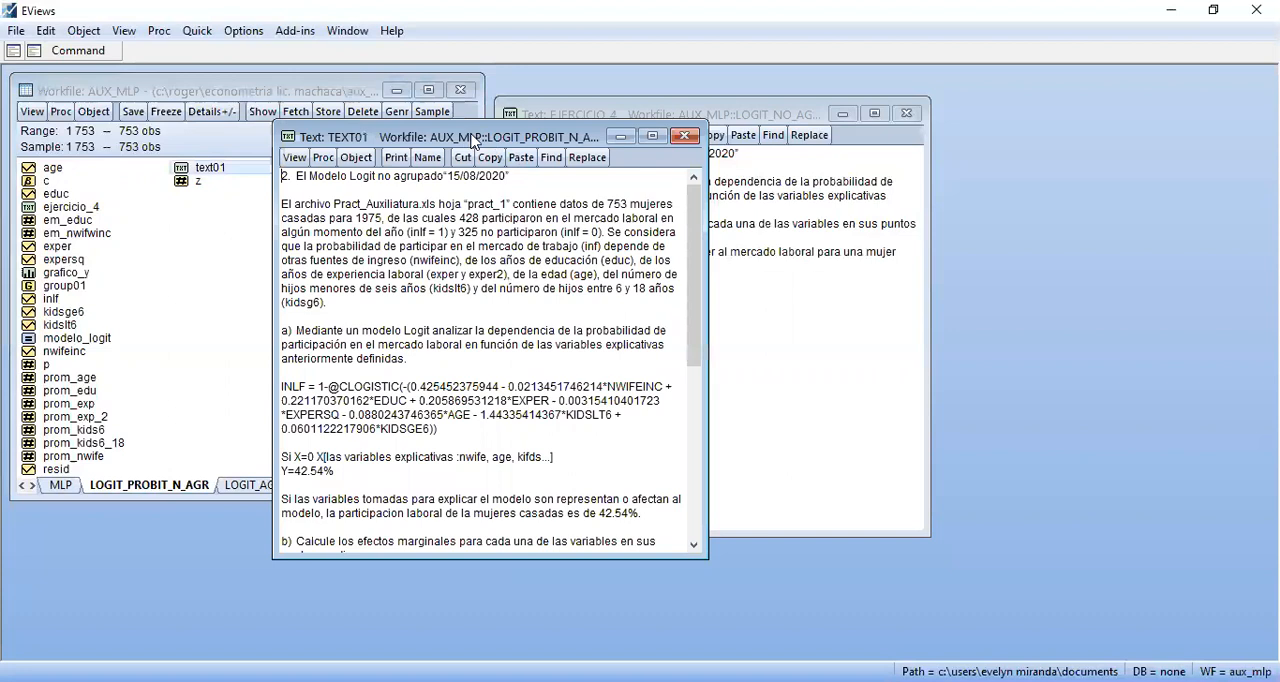
drag(474, 141, 951, 127)
drag(626, 118, 435, 117)
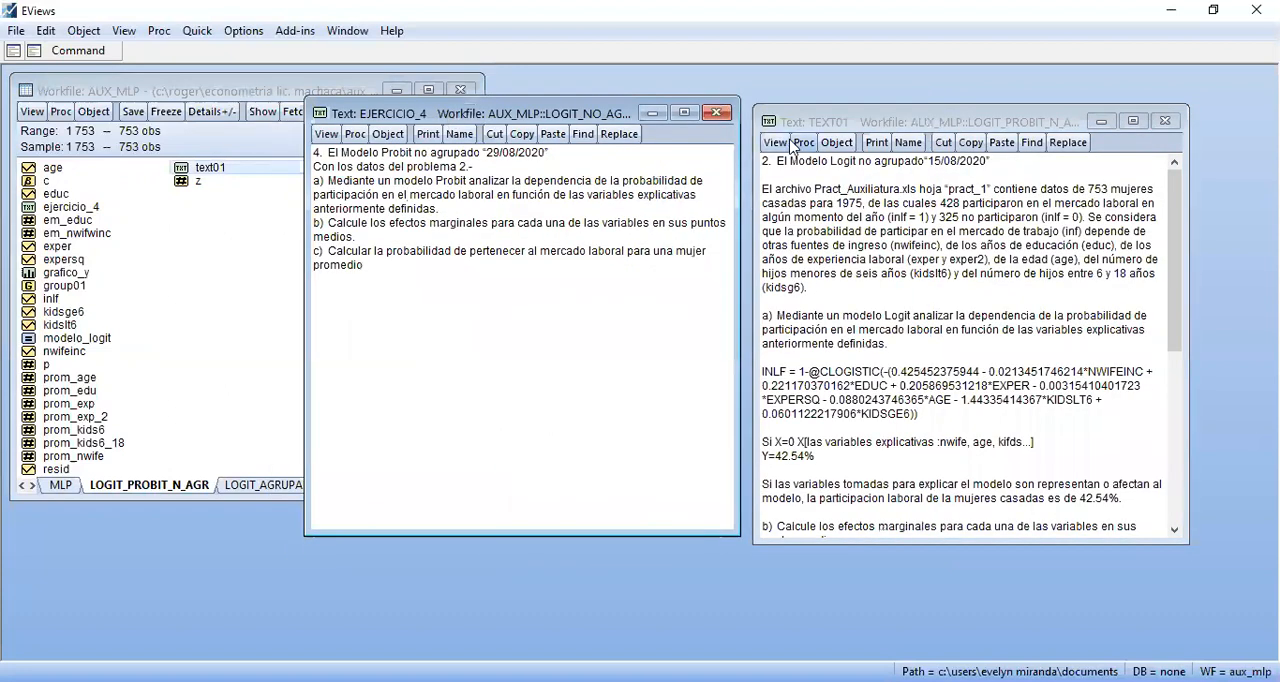
click(845, 122)
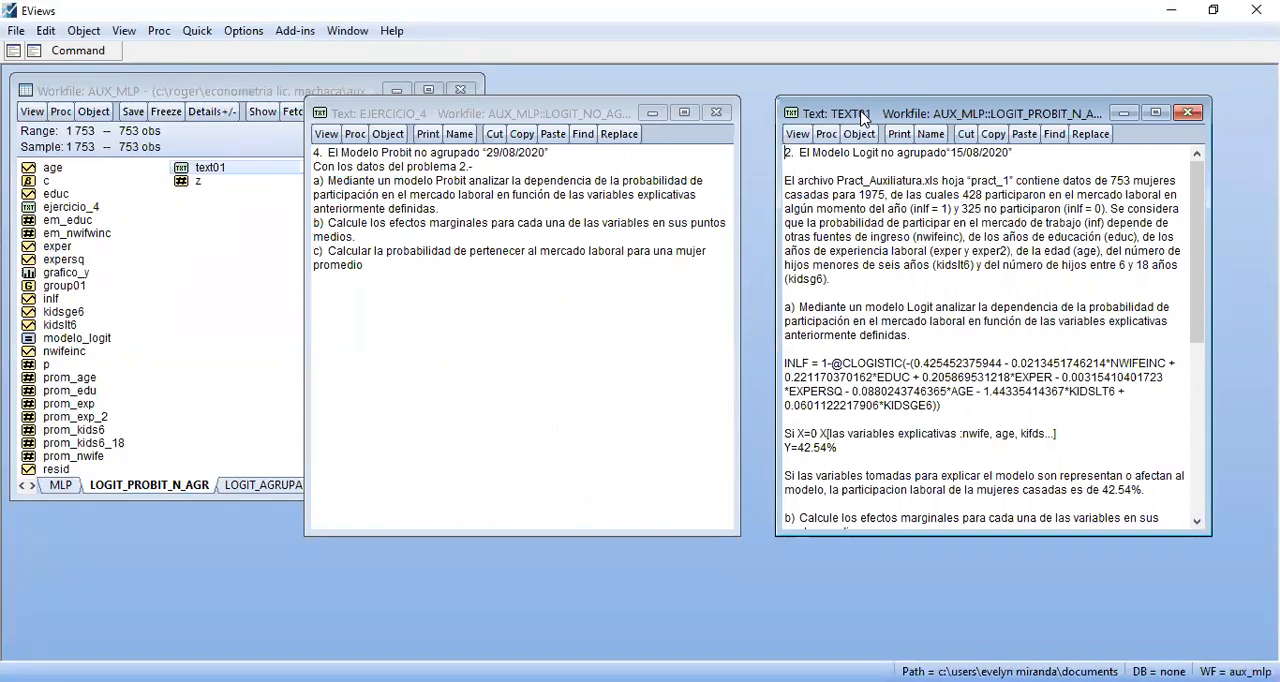
Insert blank lines below part a) in the EJERCICIO_4 text to make room for the answer
click(455, 215)
key(Return)
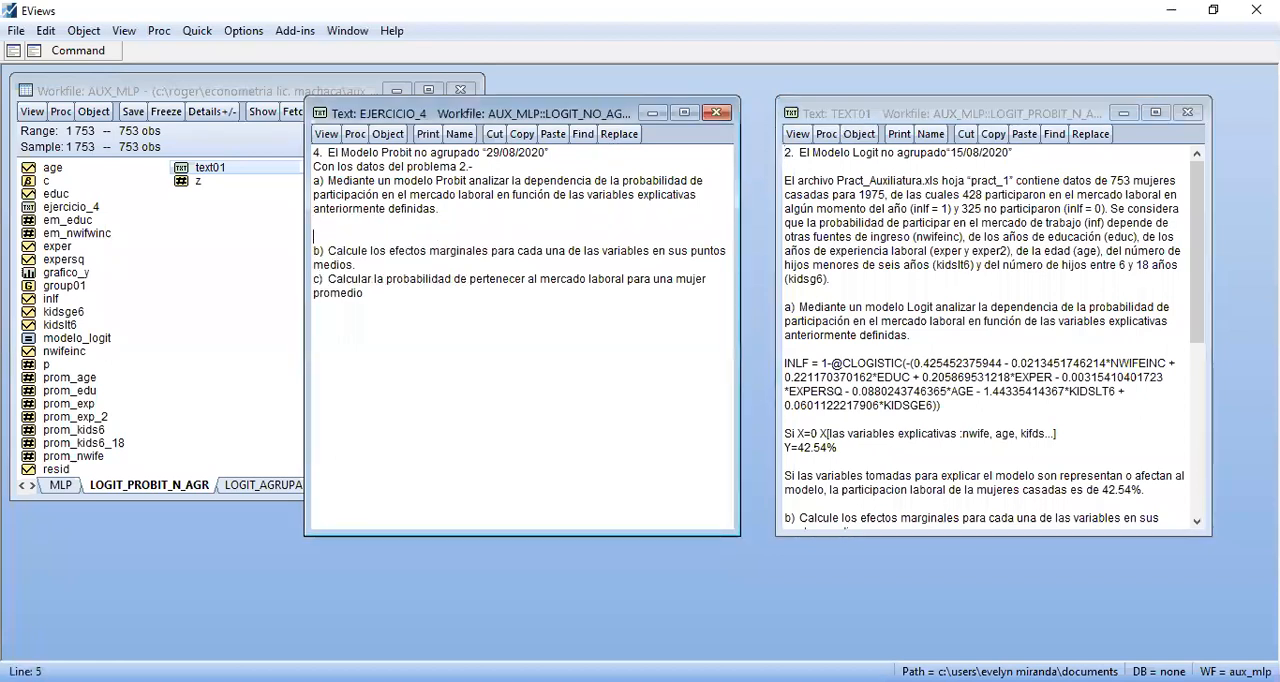
key(Down)
Switch to the econometrics formula sheet in Adobe Acrobat Reader, consult the Probit model procedure and return to EViews
key(alt+Tab)
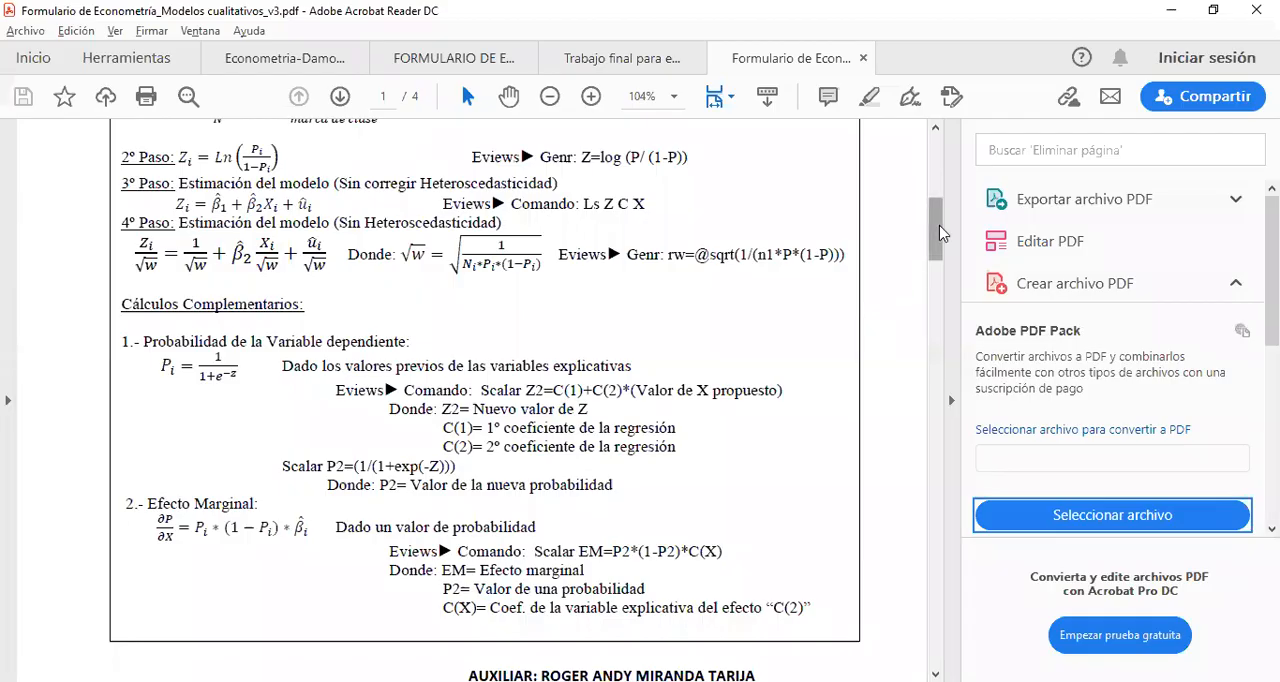
drag(940, 240, 947, 330)
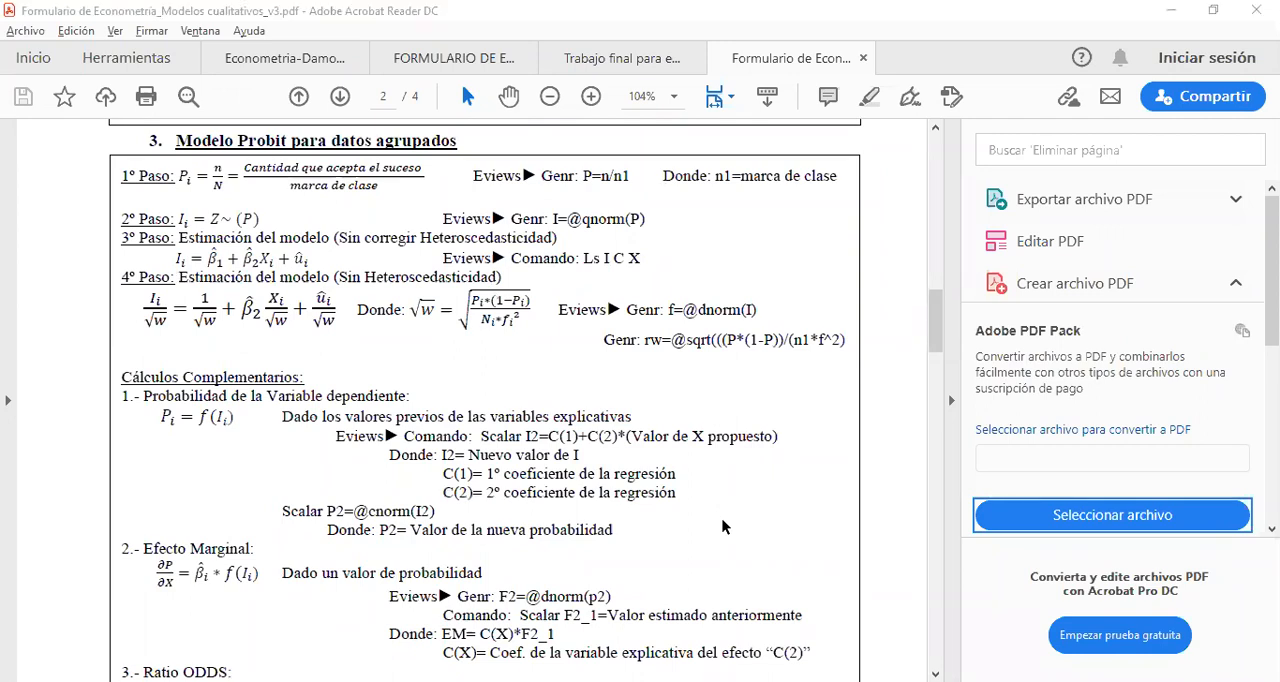
key(alt+Tab)
Start a new equation estimation with the BINARY - Binary Choice method and Probit, keeping the exercise 2 text in view
click(184, 278)
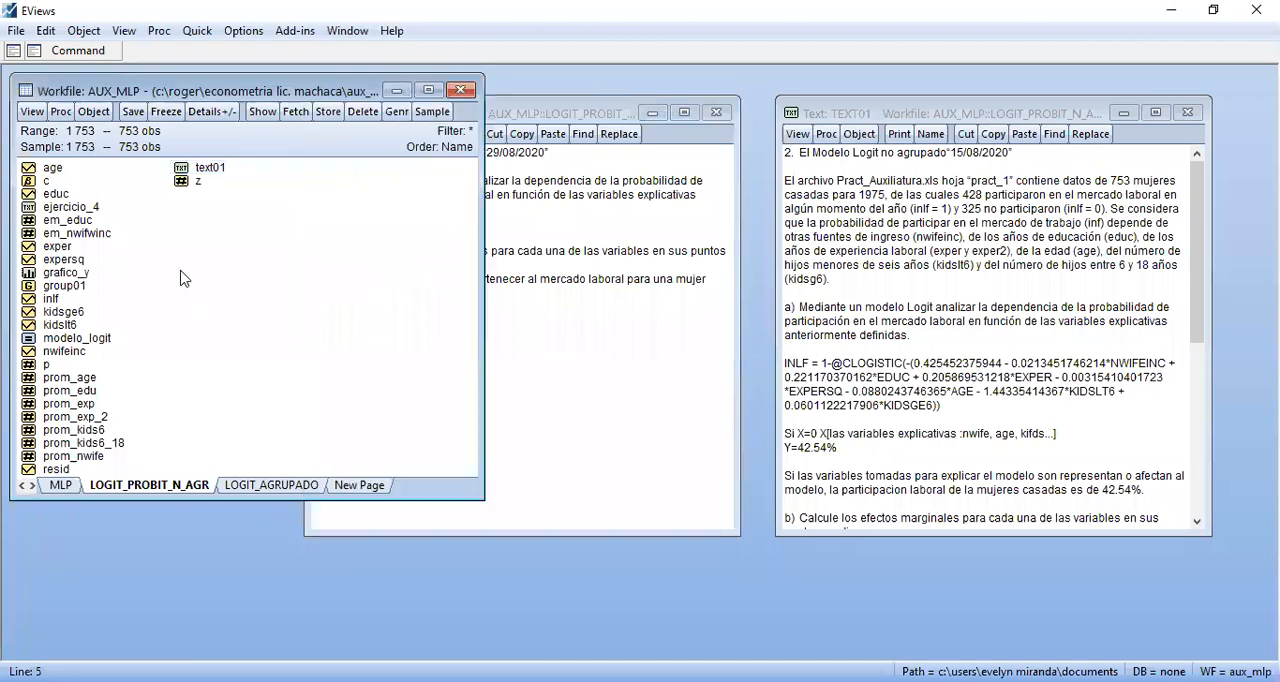
click(197, 31)
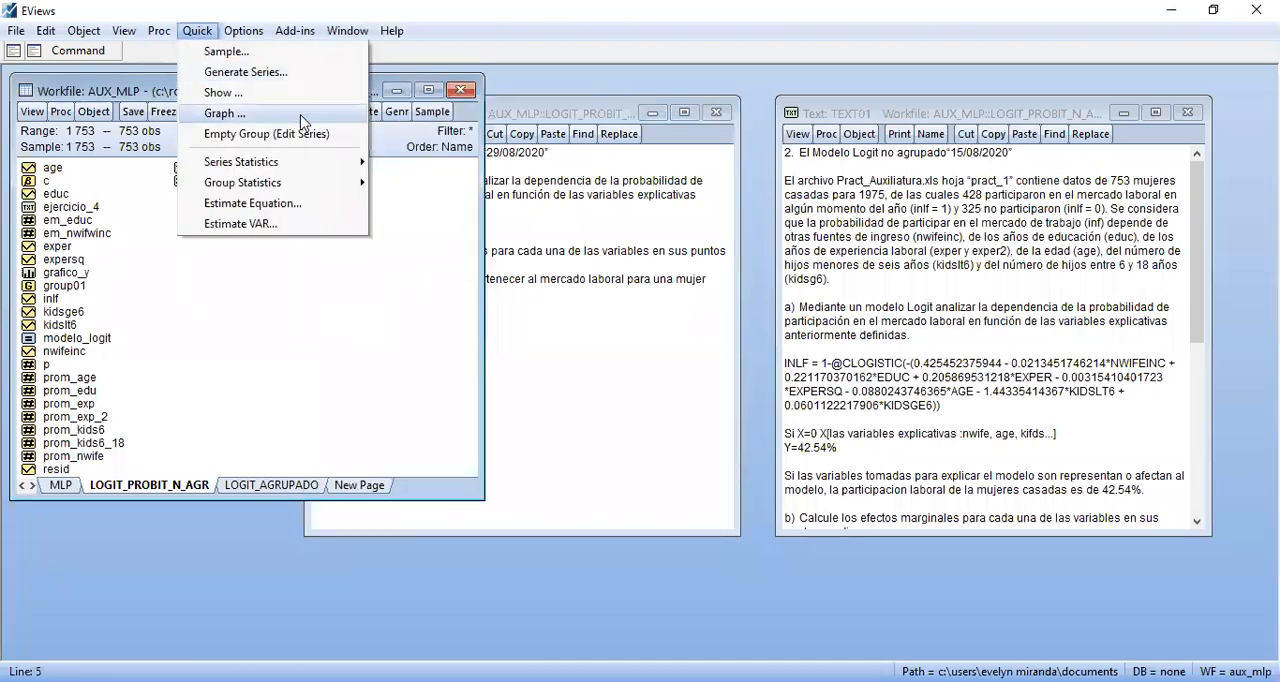
click(326, 335)
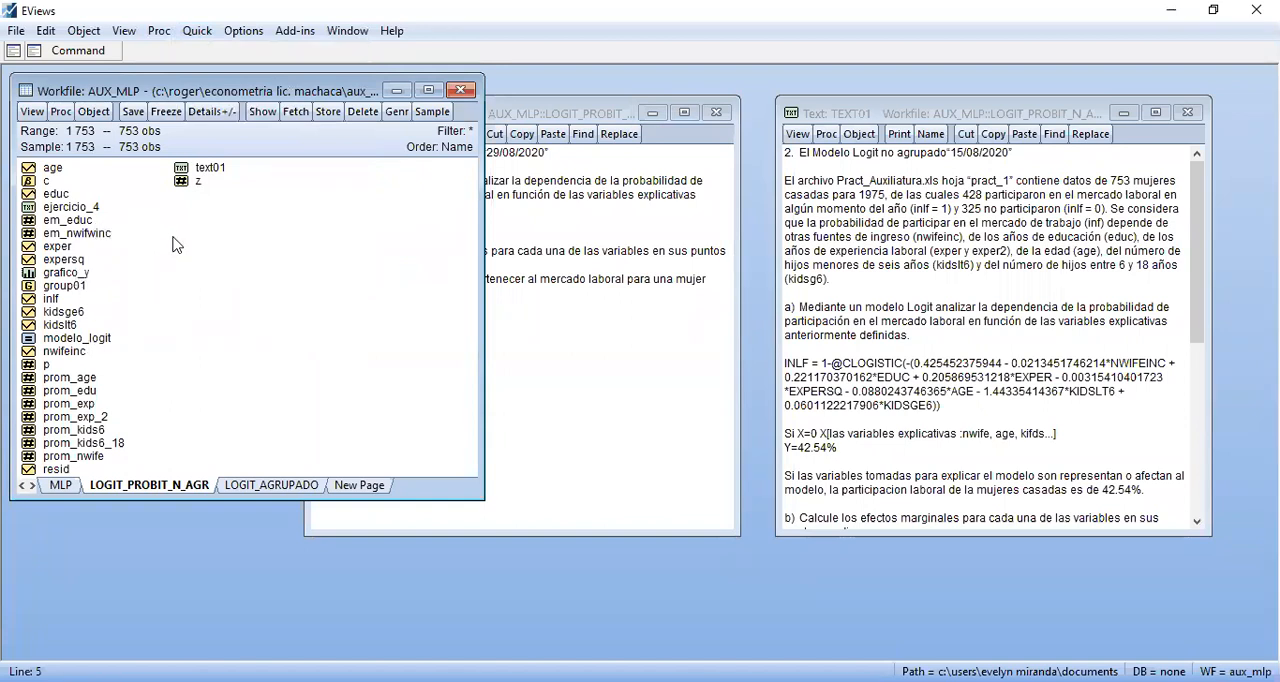
click(197, 31)
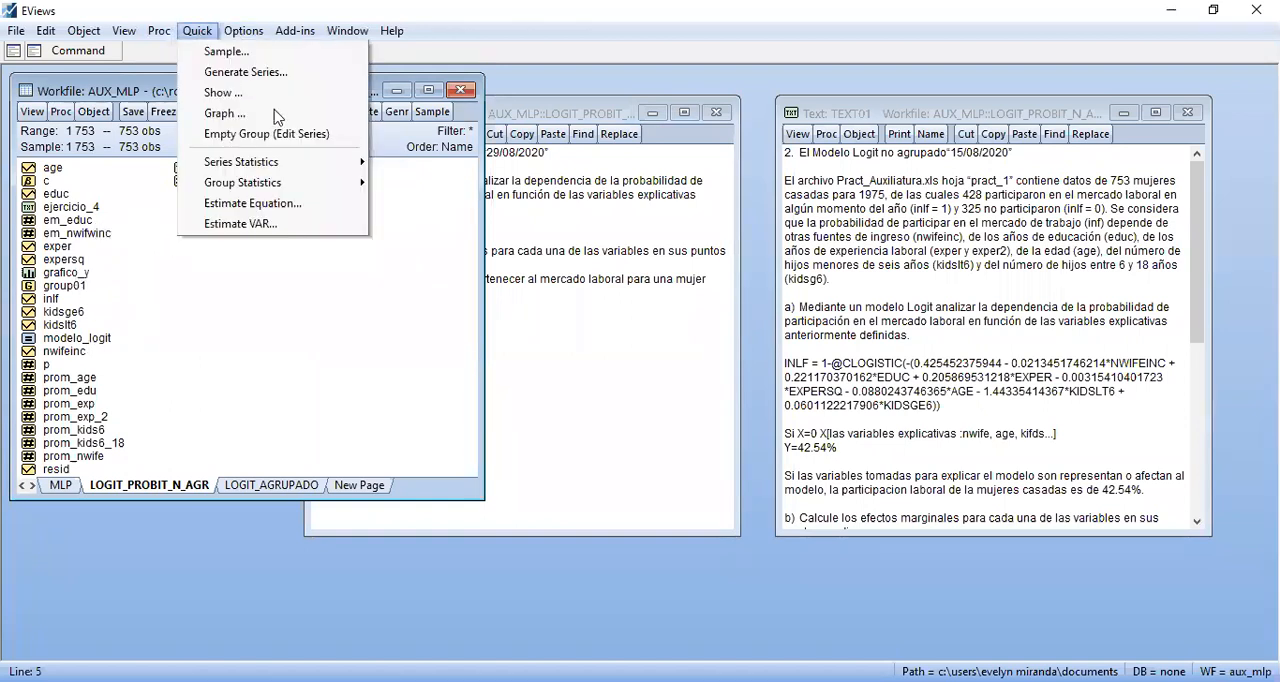
click(314, 204)
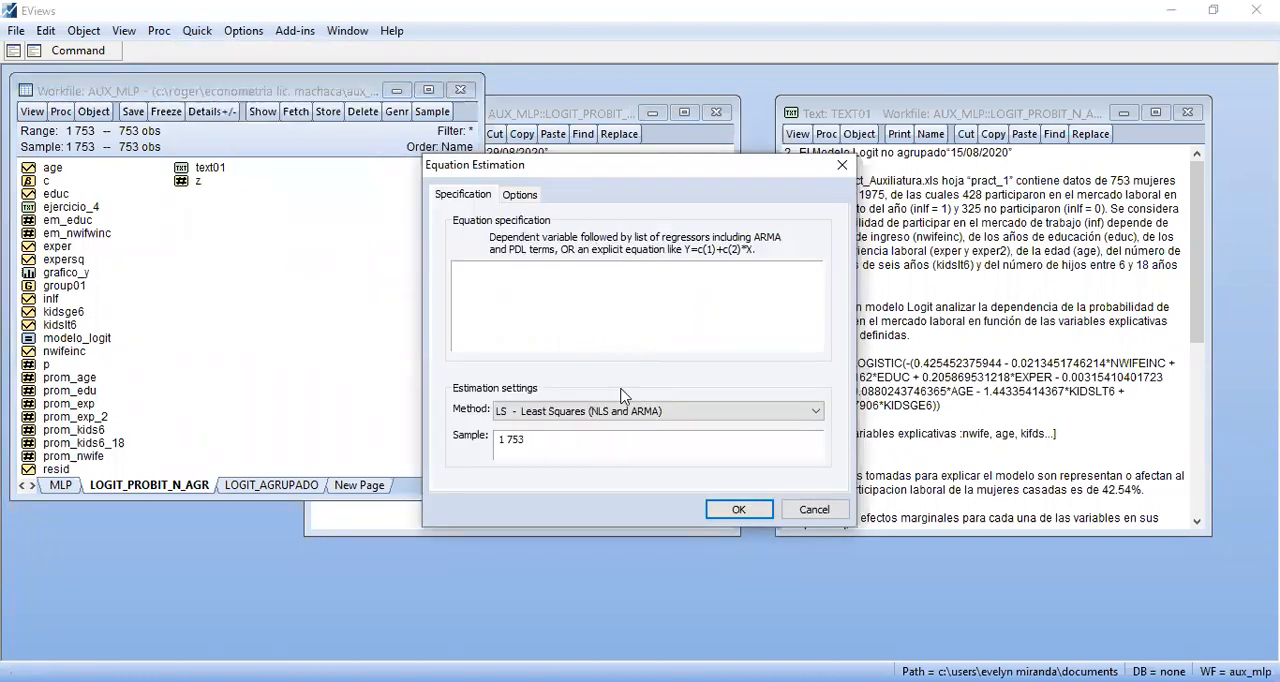
click(586, 412)
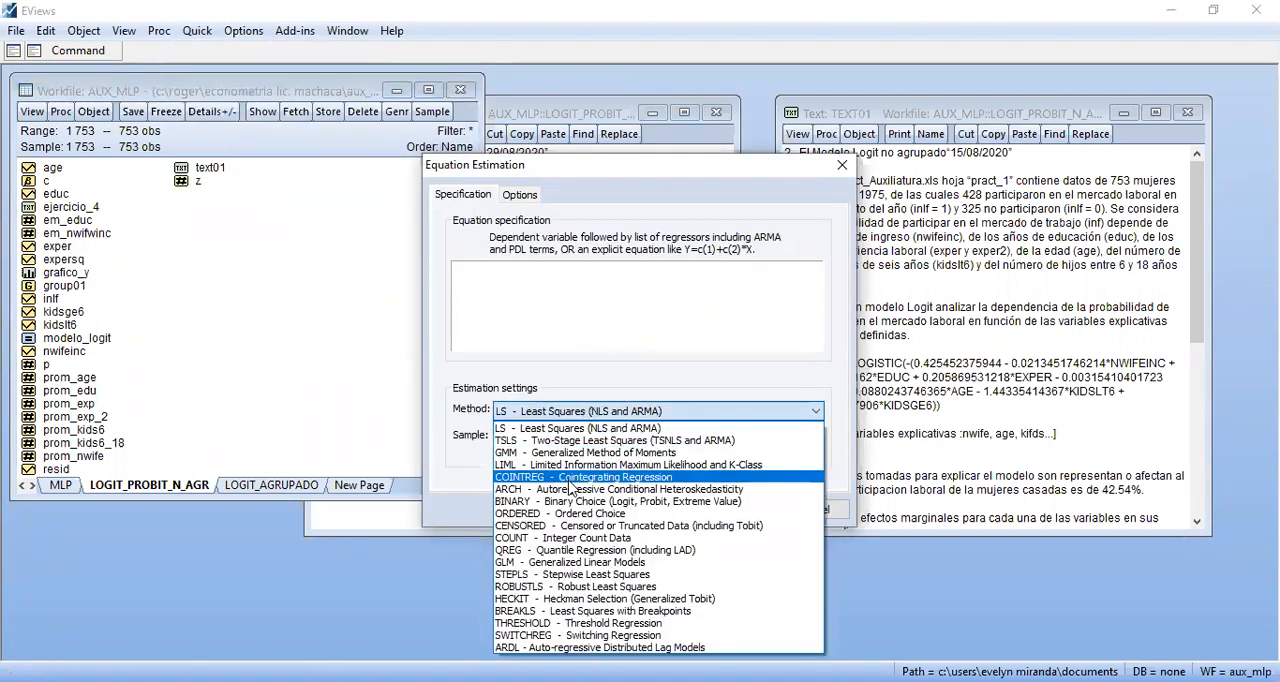
click(567, 501)
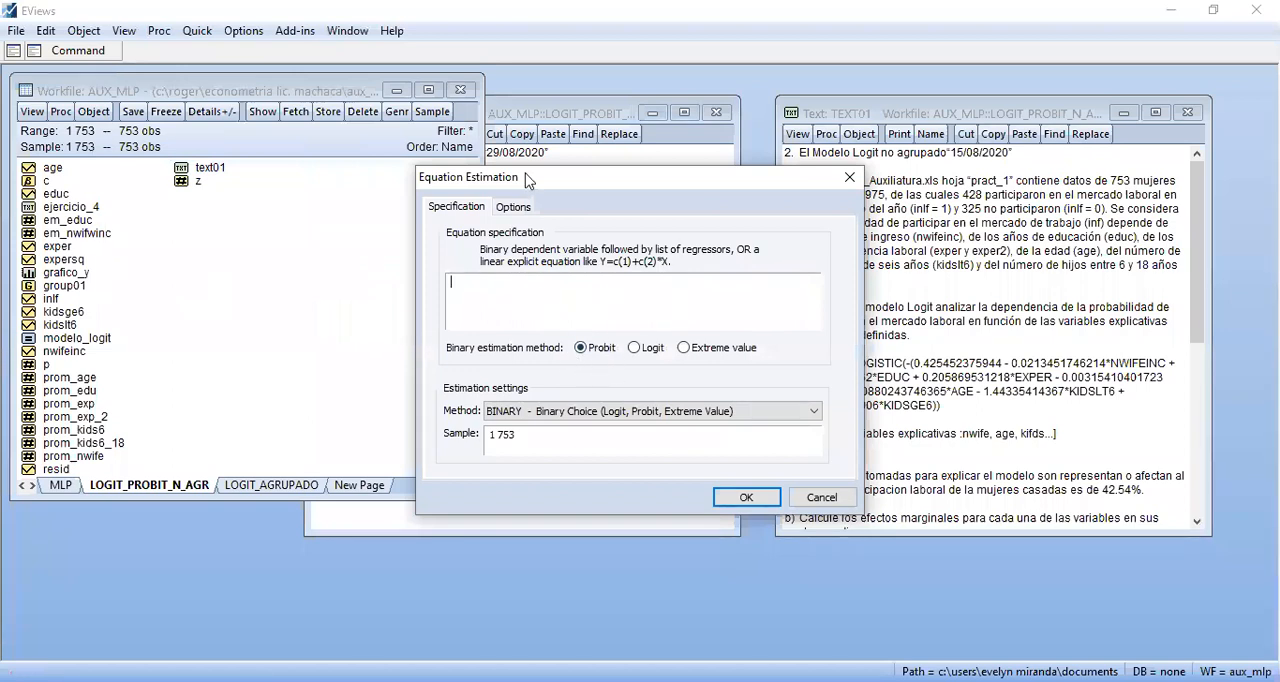
drag(514, 185, 407, 170)
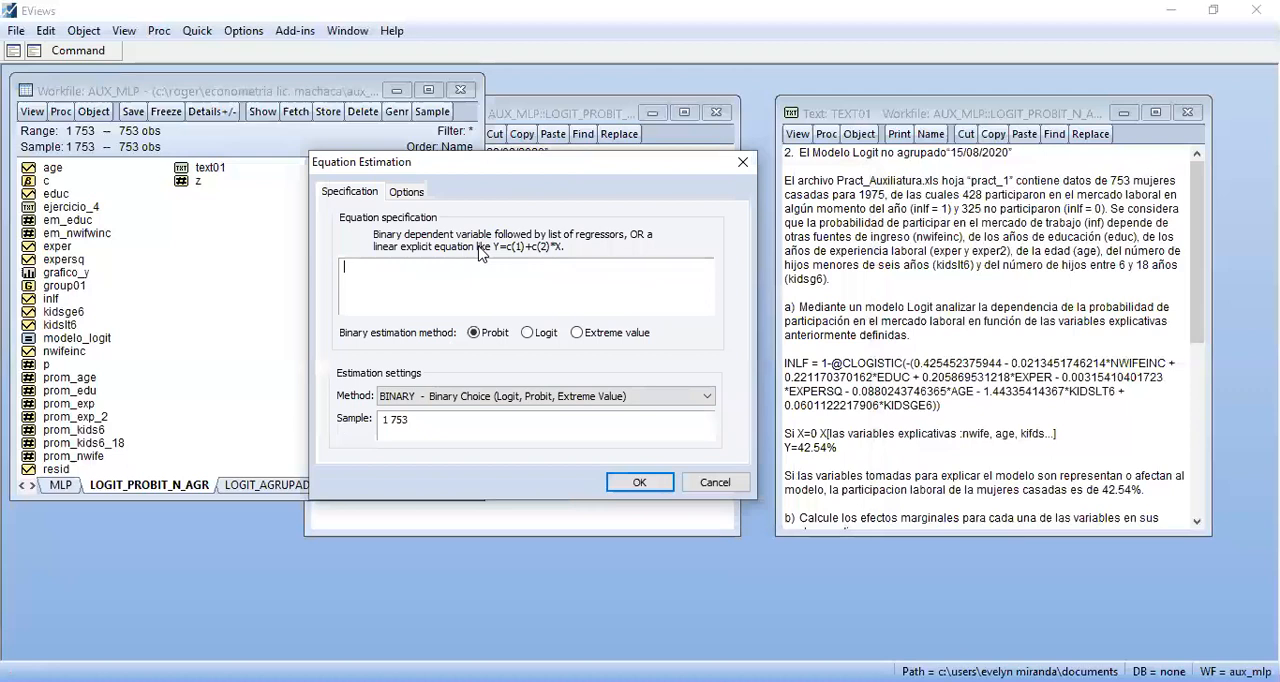
Specify inlf as the binary dependent variable, followed by the constant C and the regressor nwifeinc
text(INFL)
key(BackSpace)
key(BackSpace)
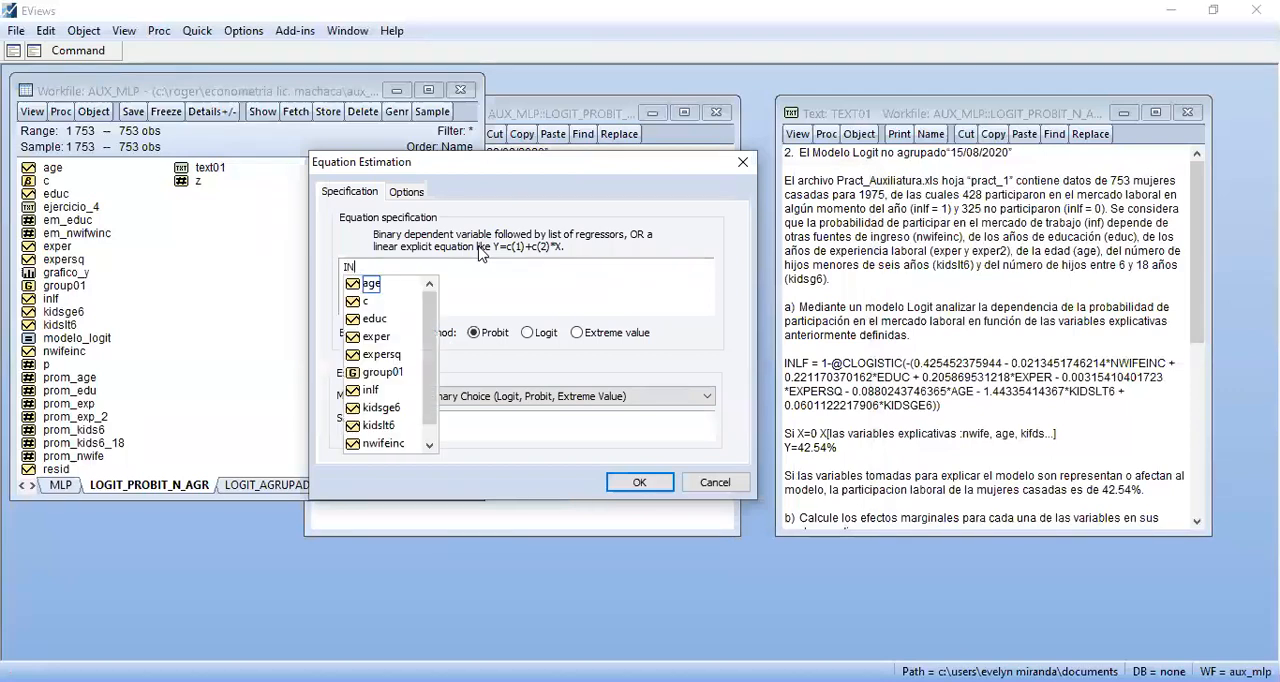
key(Down)
key(Down)
key(Down)
key(Down)
key(Down)
key(Down)
key(Return)
text(C)
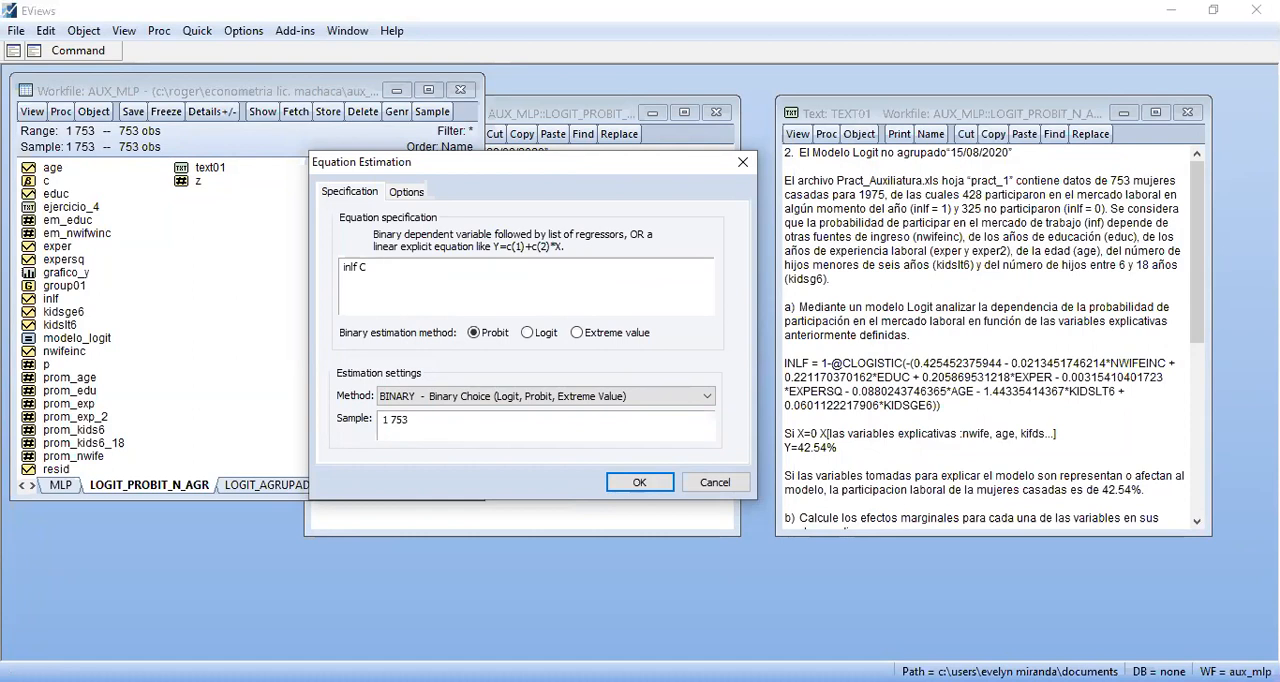
text(NWIF)
key(Down)
key(Down)
key(Down)
key(Down)
key(Down)
key(Down)
key(Down)
key(Down)
key(Down)
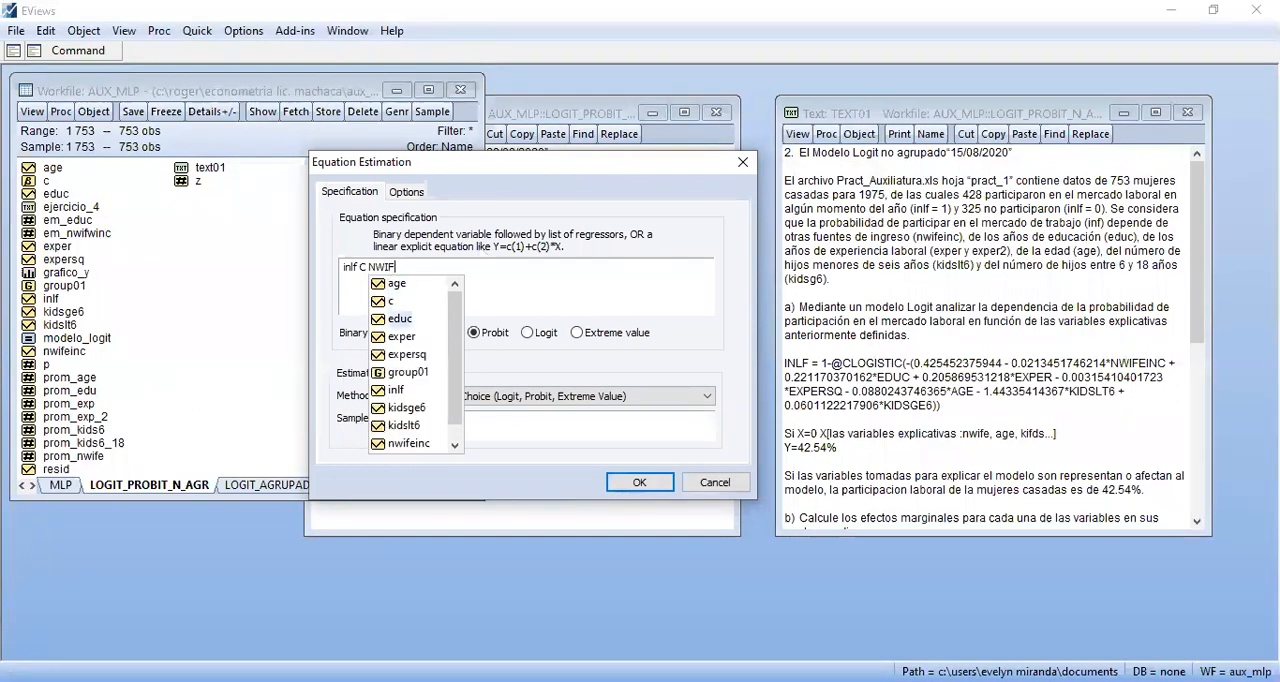
key(Return)
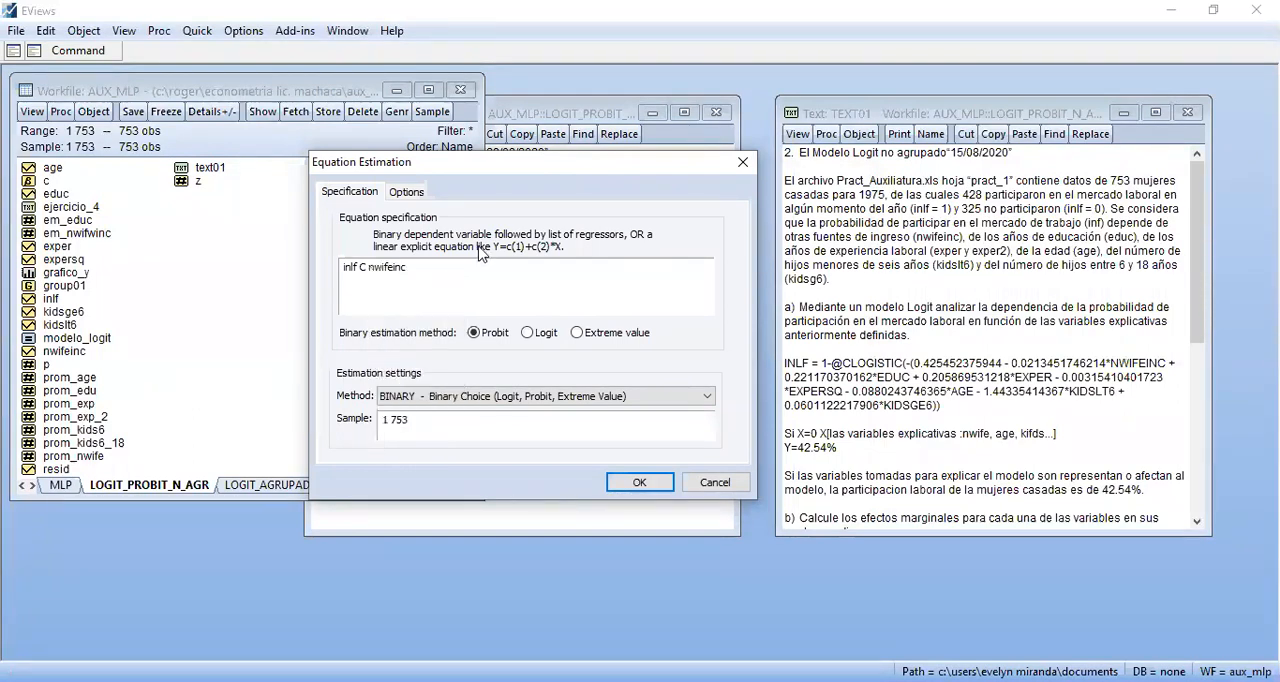
Add the regressors educ, exper, expersq, age, kidsge6 and kidslt6 to the specification and estimate the Probit equation
text(educ exper expersq age kid)
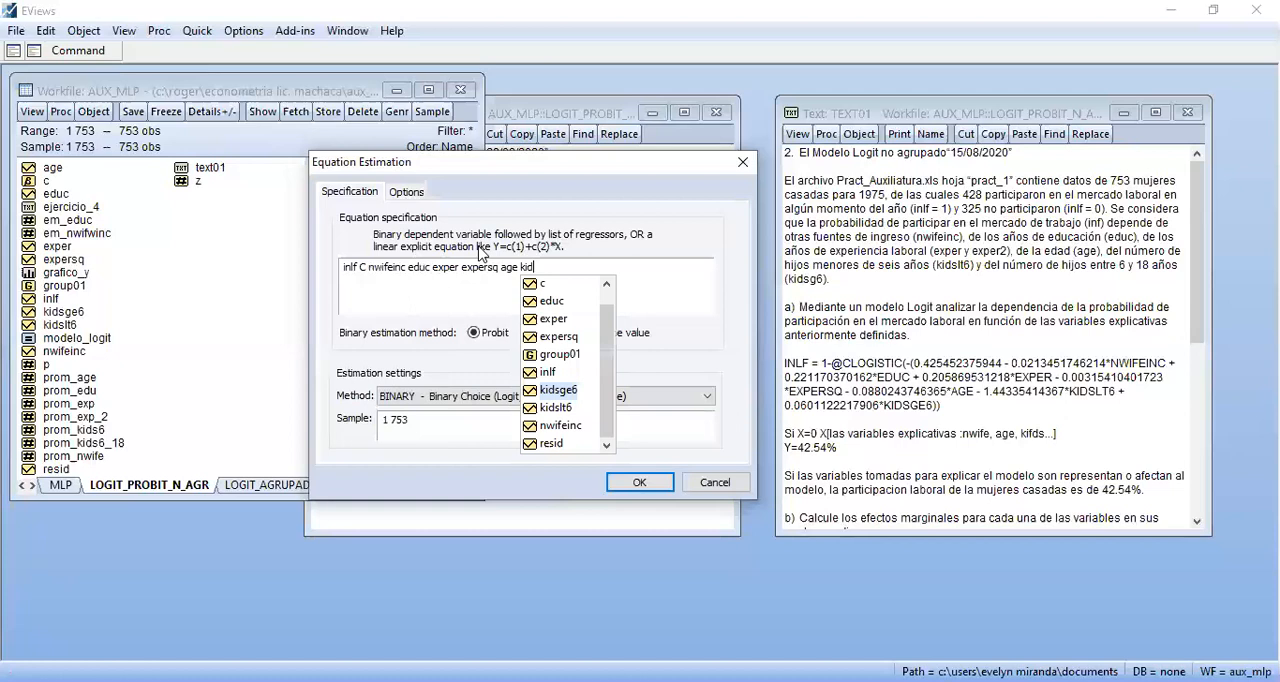
text(sge6 kids)
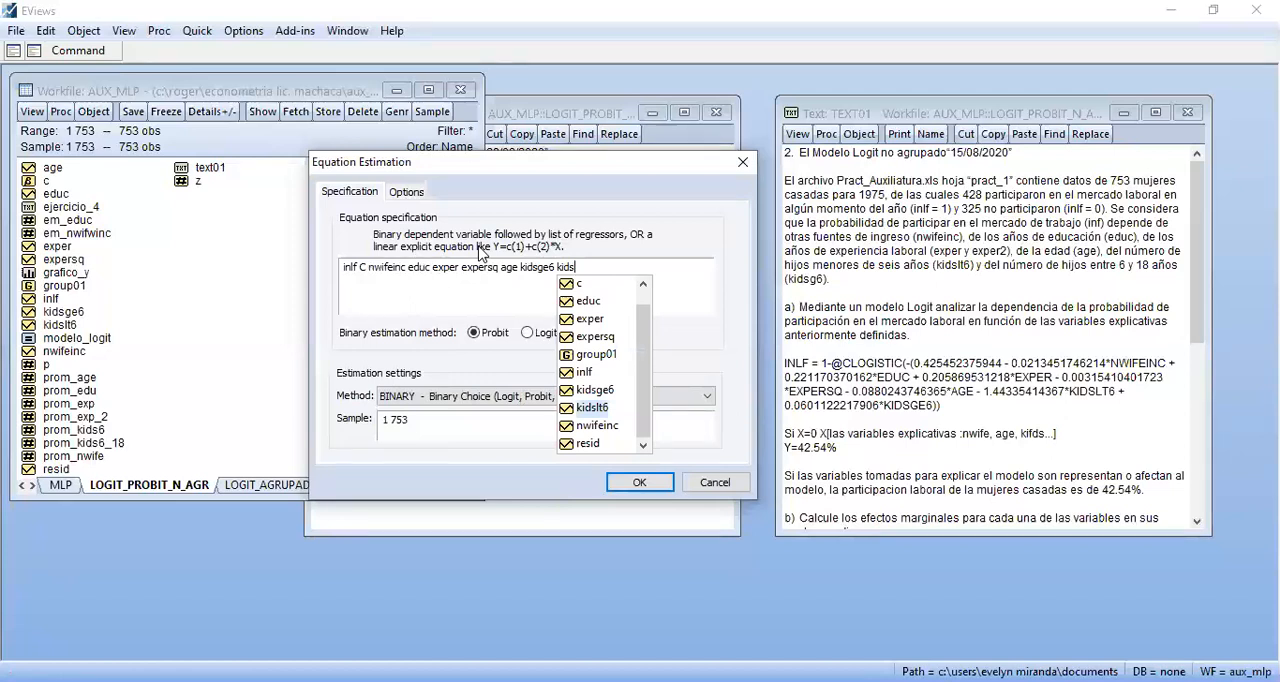
key(Return)
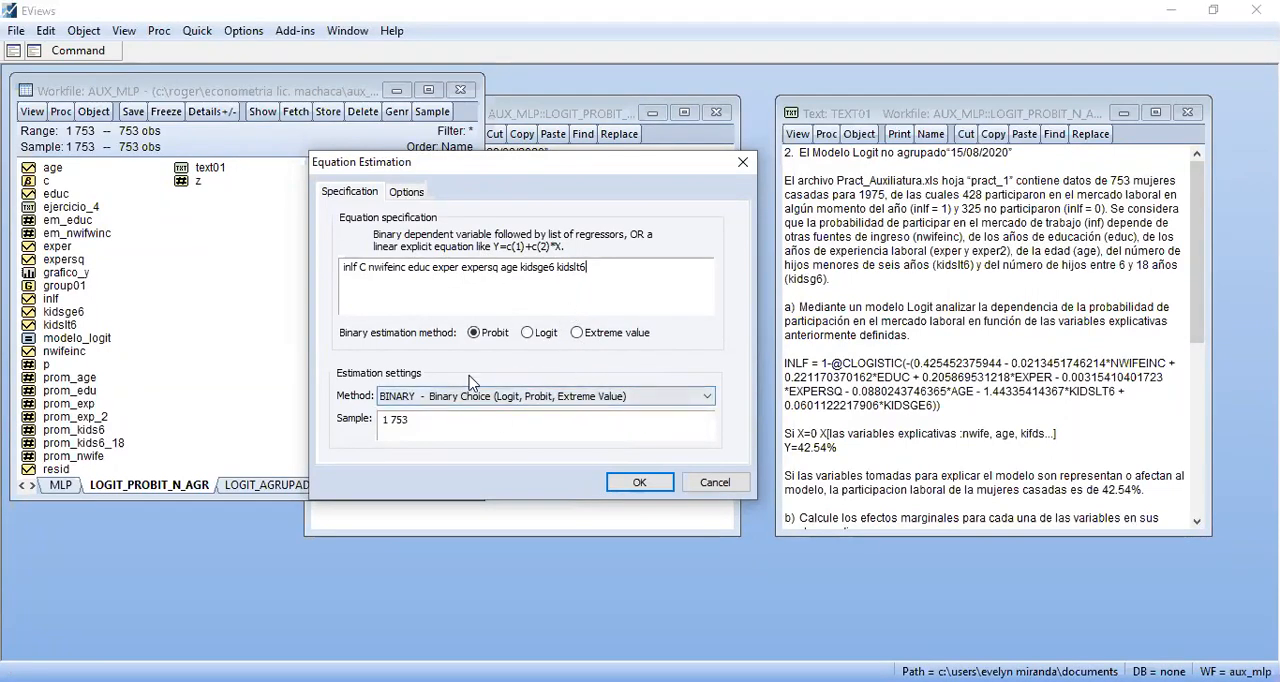
click(641, 483)
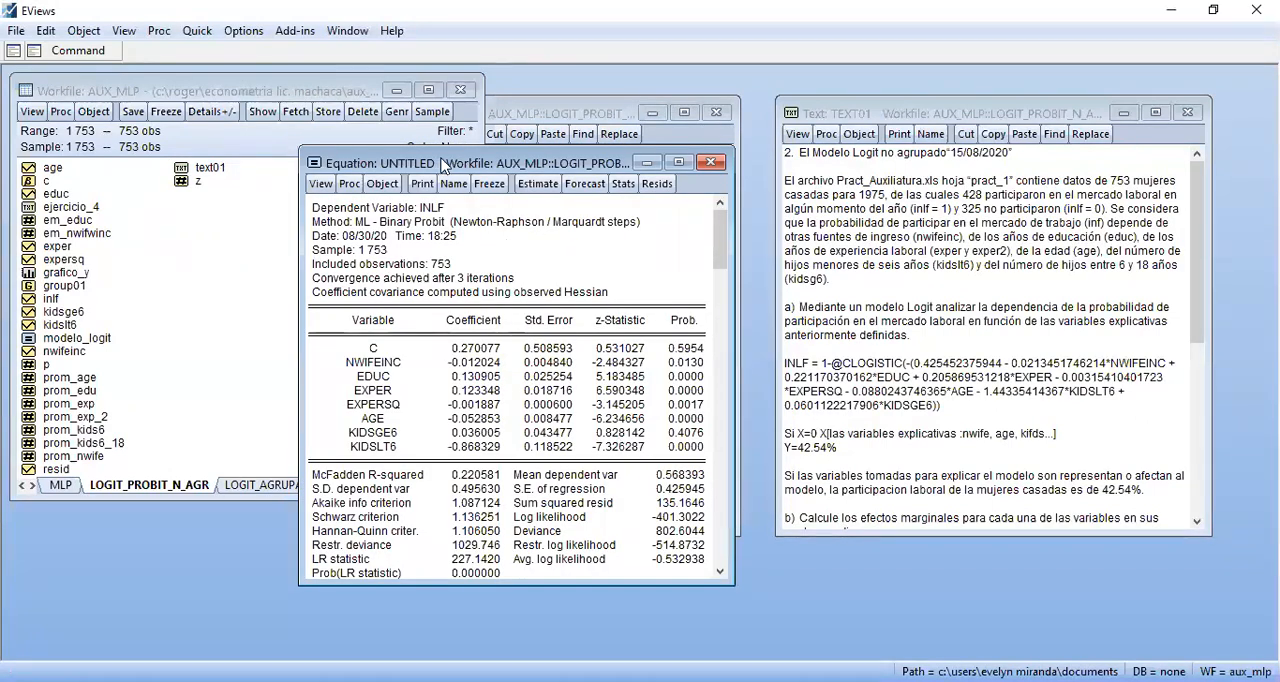
Move the Probit estimation output clear of the workfile window and name the equation modelo_probit
drag(447, 165, 871, 121)
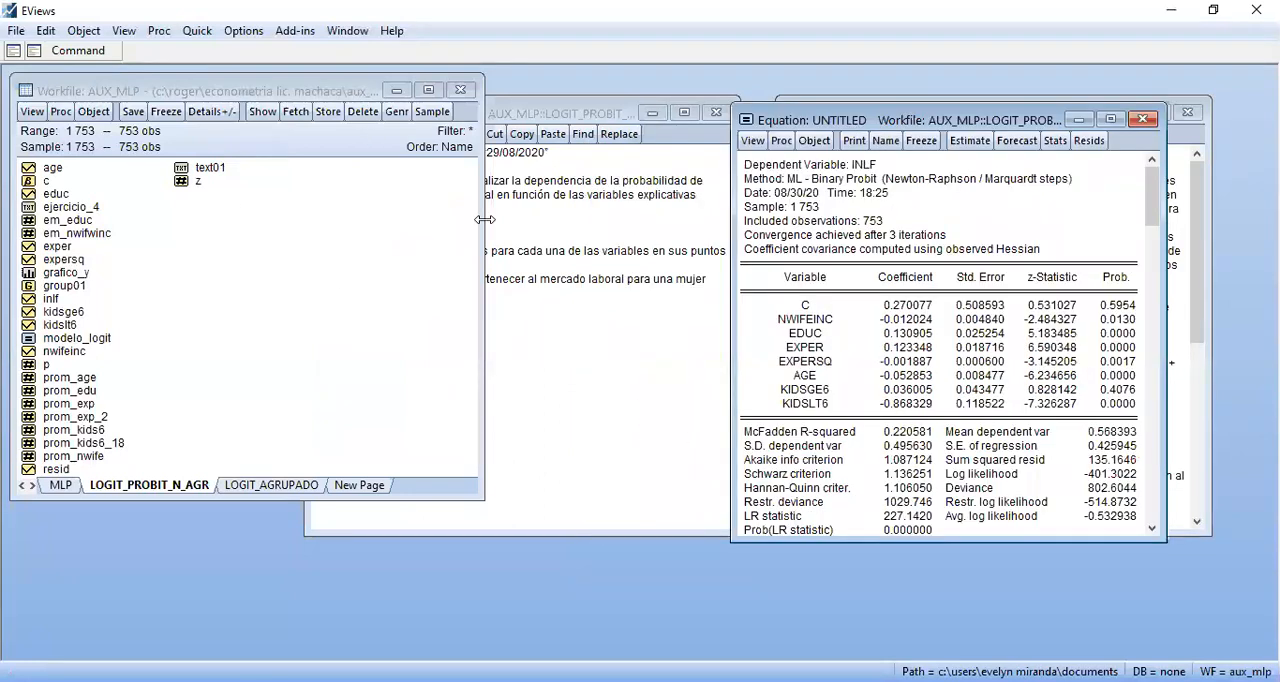
click(886, 140)
text(modelo_probit)
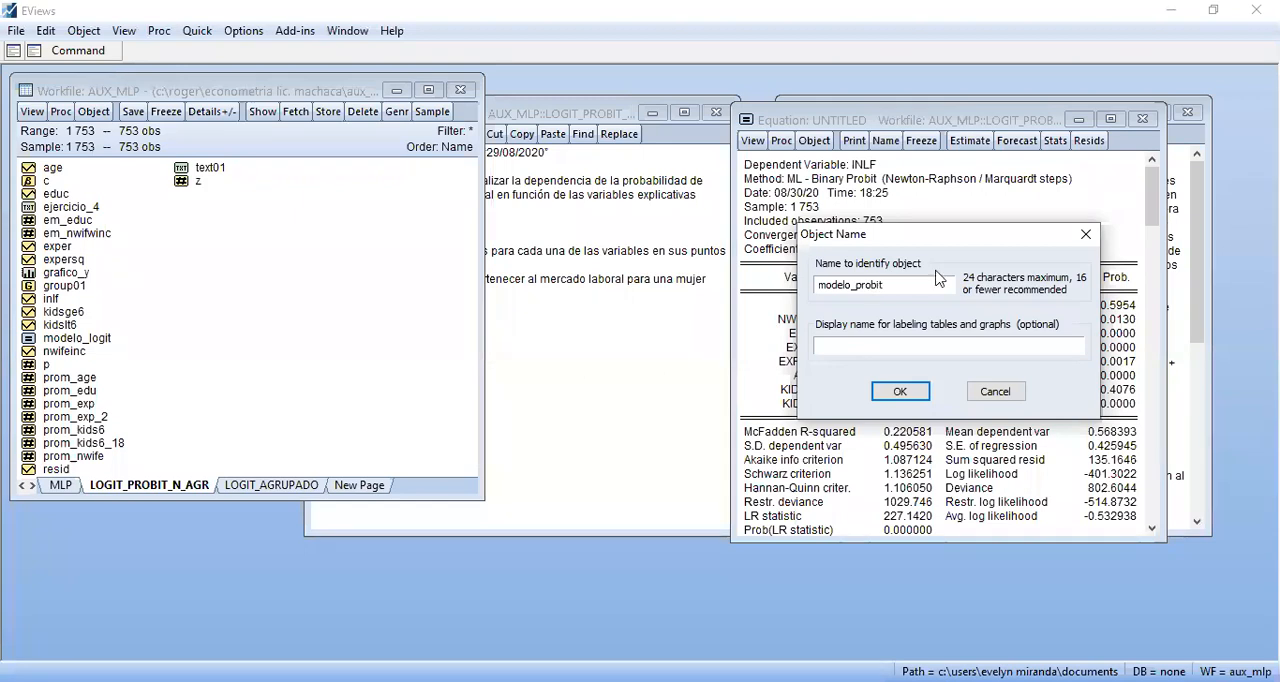
key(Return)
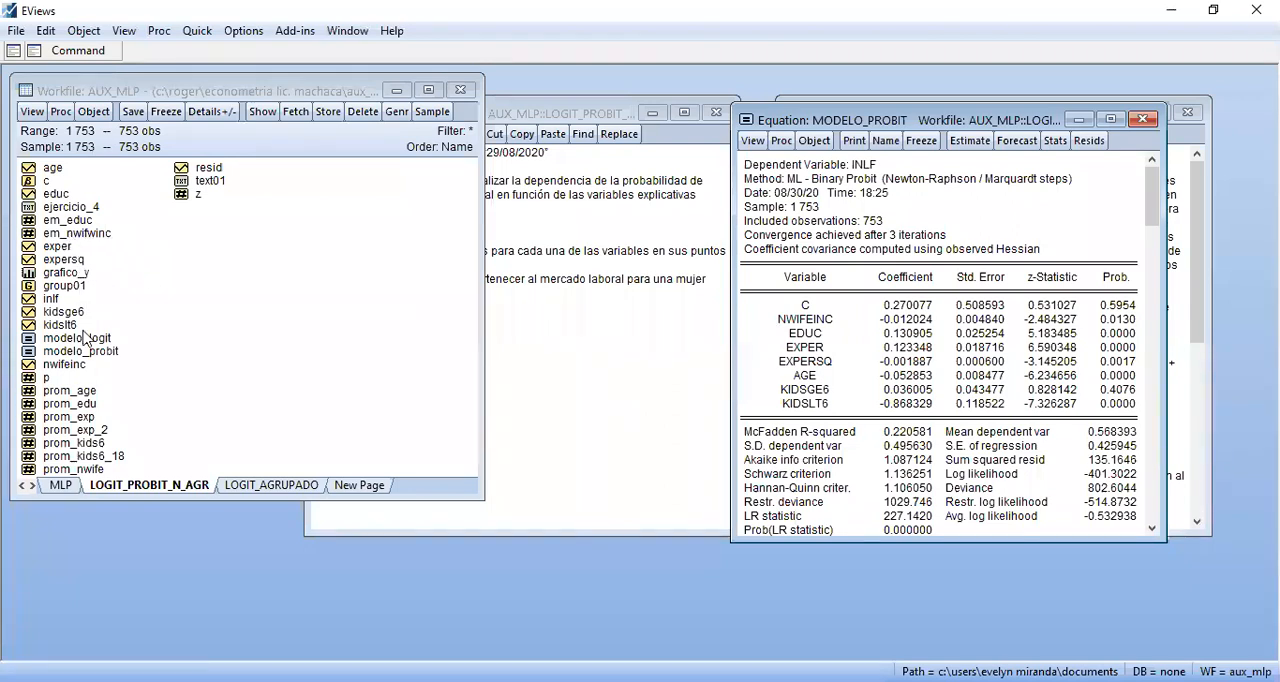
Open the grafico_y graph to examine labor market participation, close it and return to the EJERCICIO_4 text
double_click(65, 272)
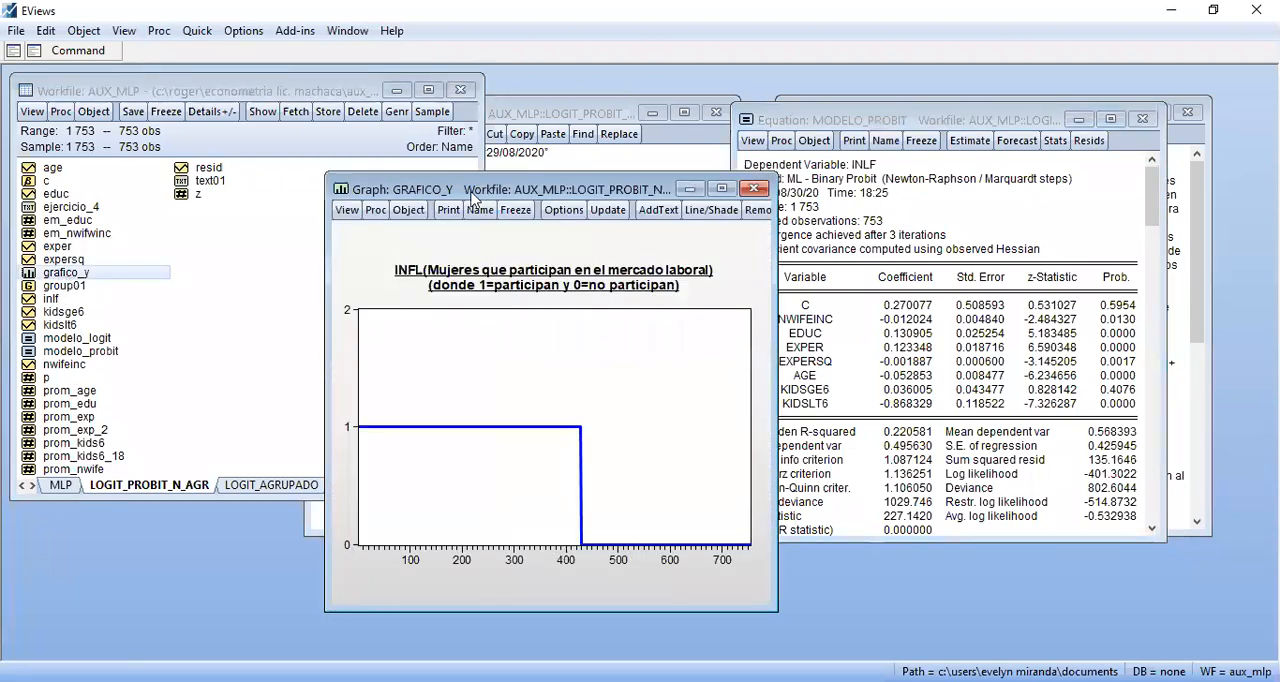
drag(471, 195, 194, 84)
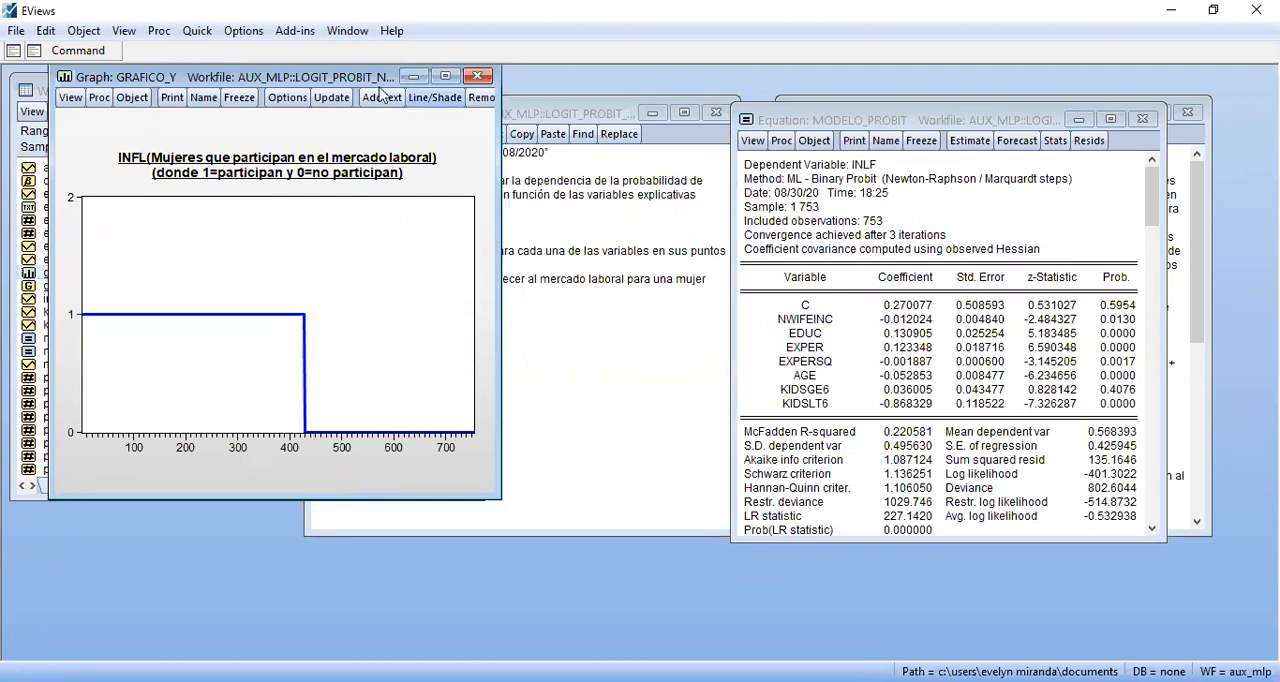
click(478, 77)
click(528, 312)
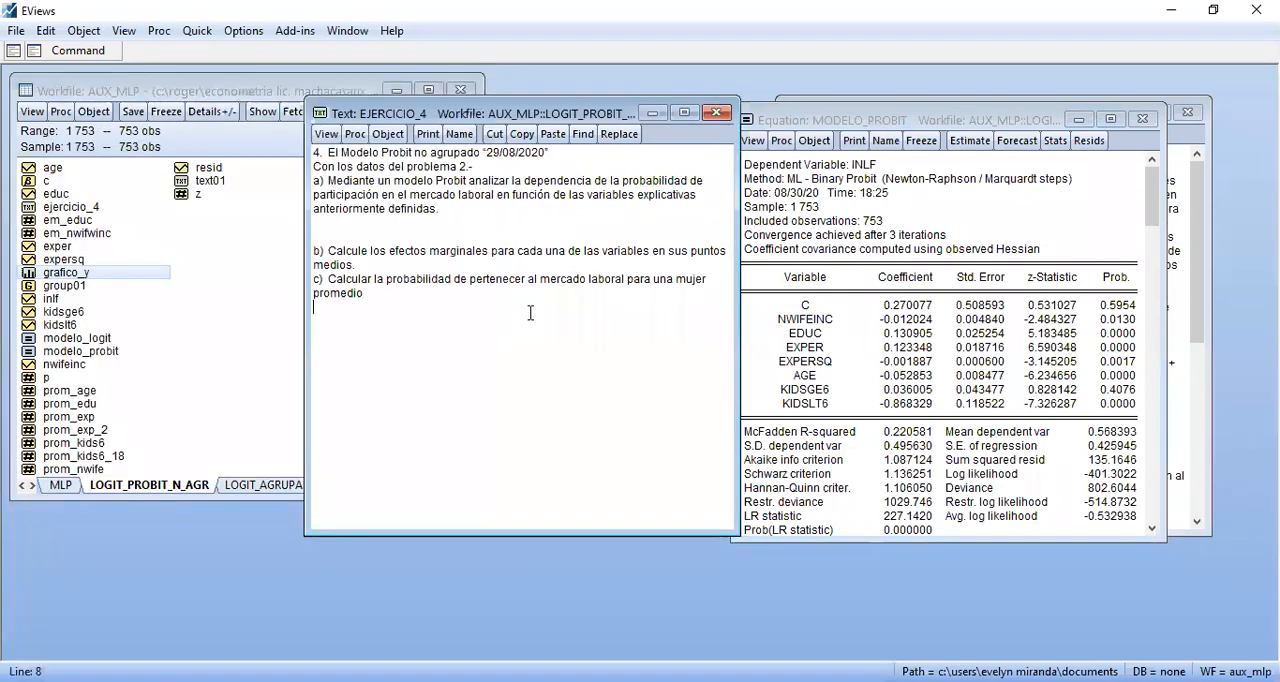
Open the modelo_logit equation and place its output beside the MODELO_PROBIT output
click(871, 198)
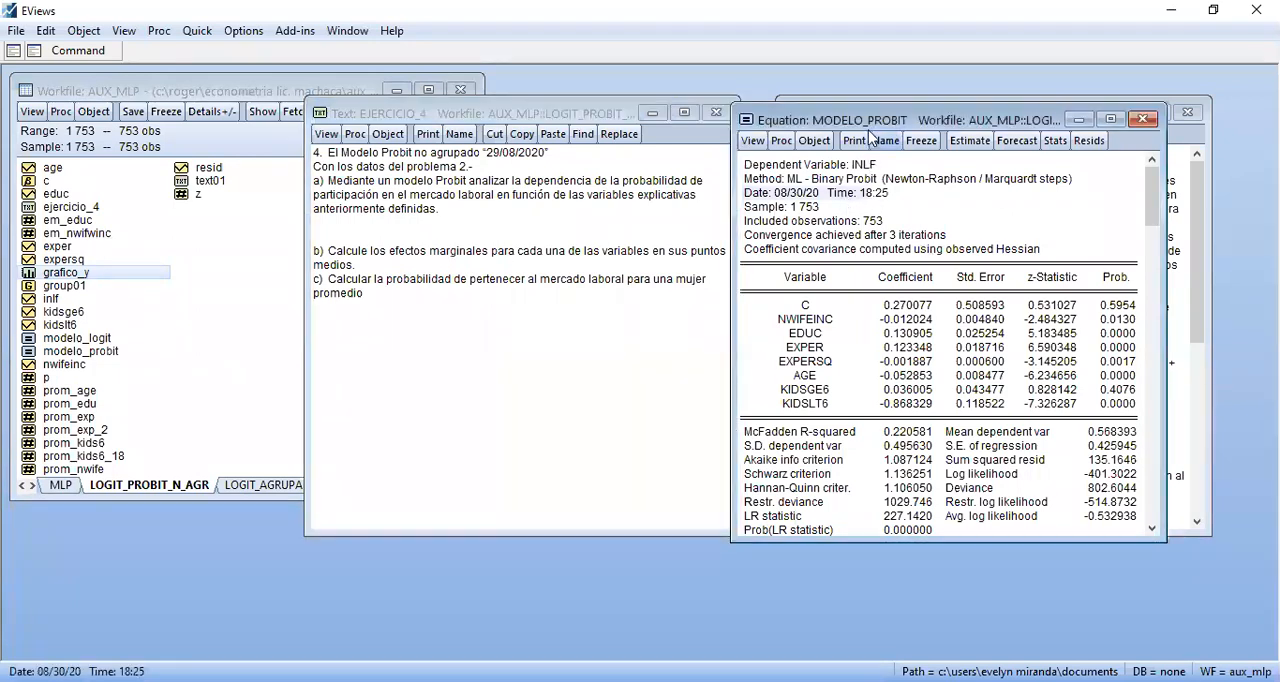
double_click(91, 339)
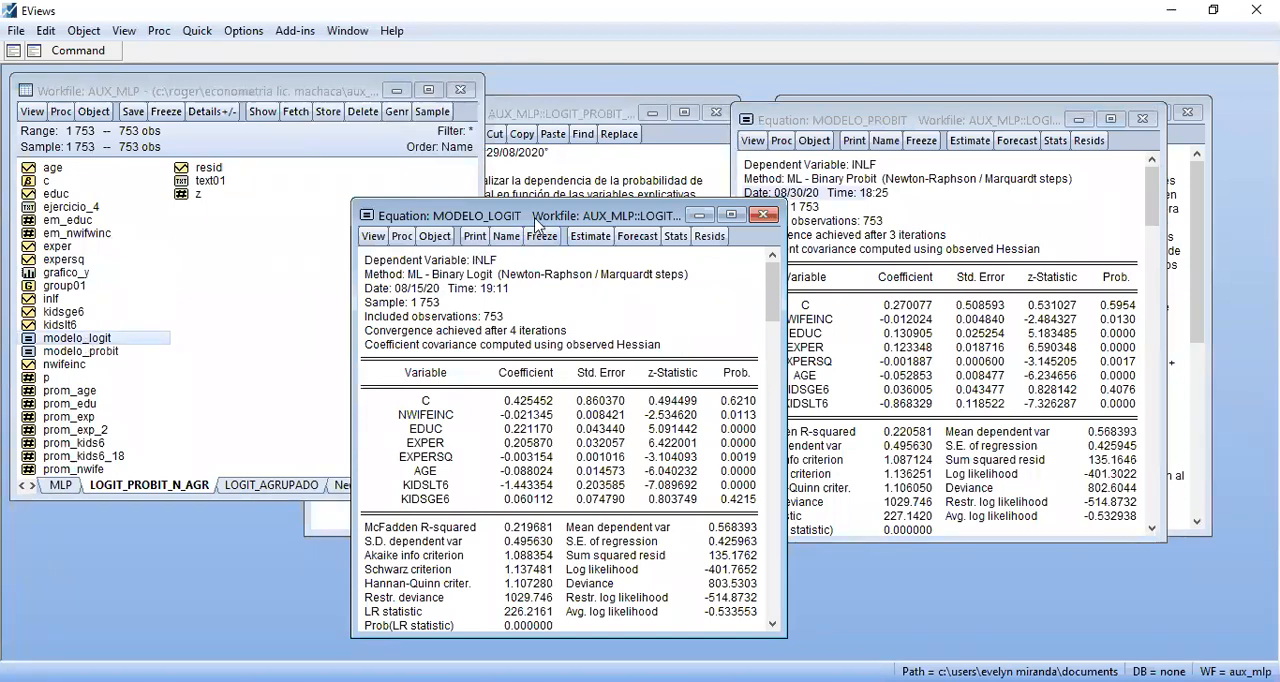
drag(537, 225, 471, 133)
Compare the Logit and Probit coefficients for the constant, NWIFEINC, EDUC and the two children variables, and close the Logit output
click(888, 335)
click(895, 307)
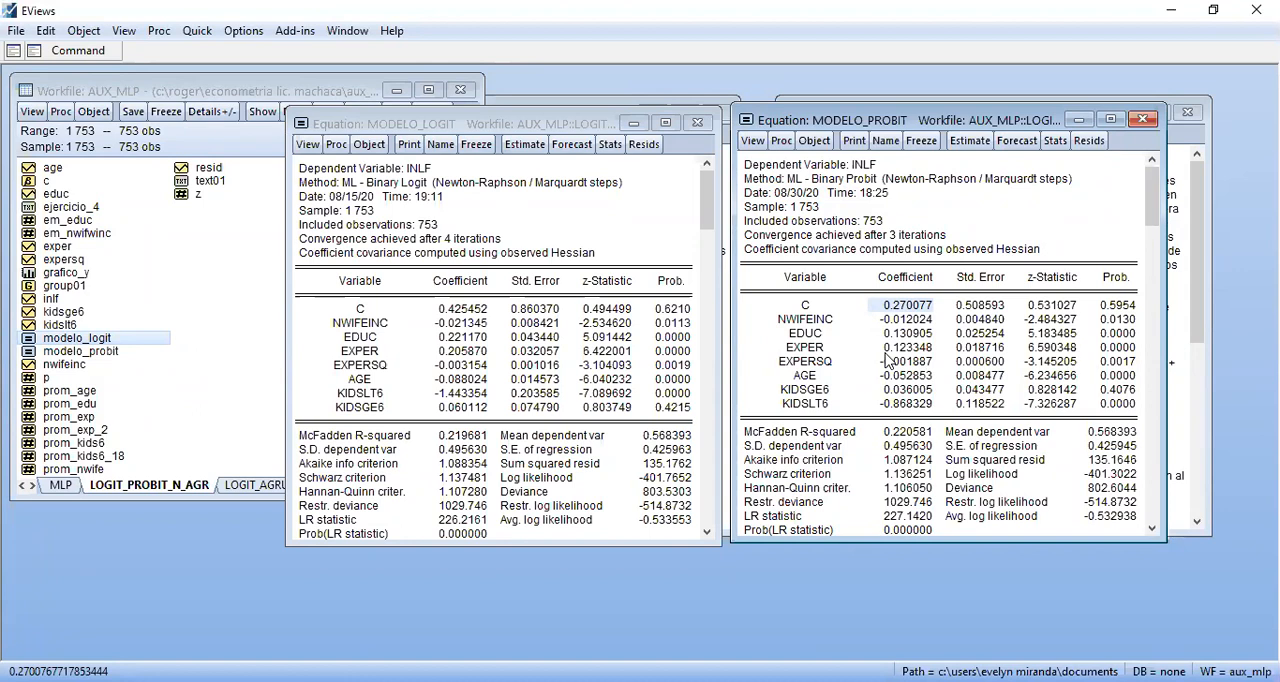
click(903, 319)
click(896, 306)
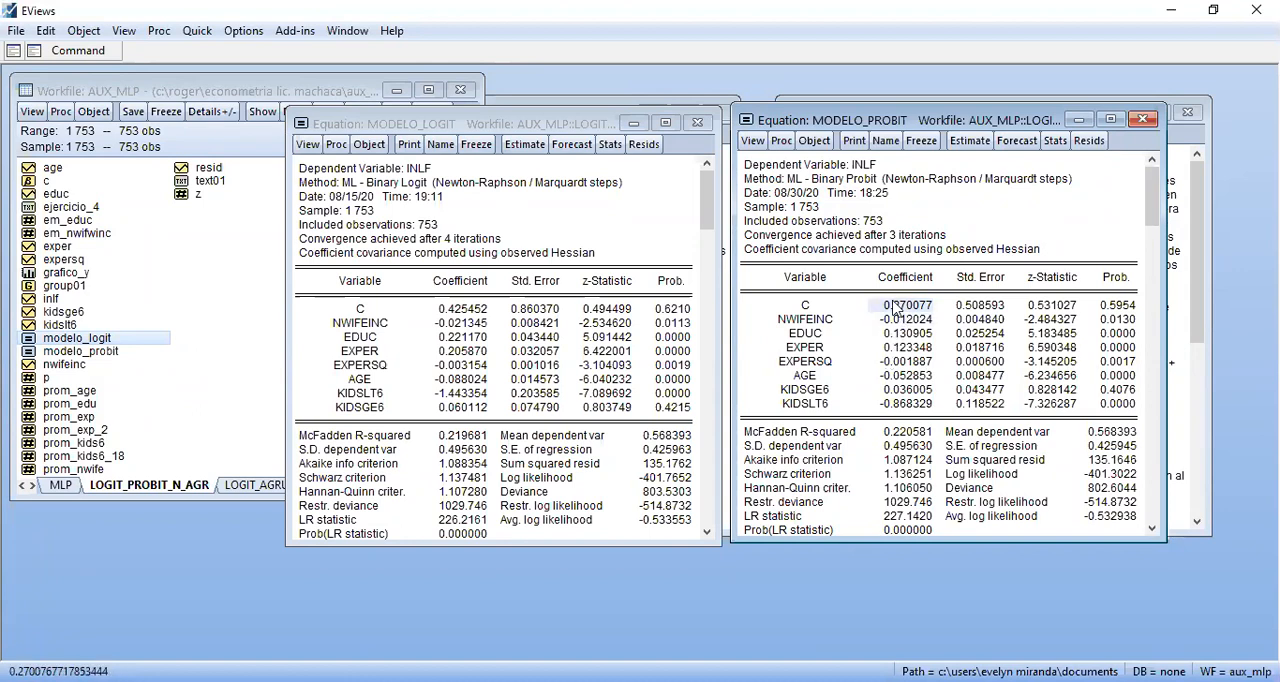
click(466, 310)
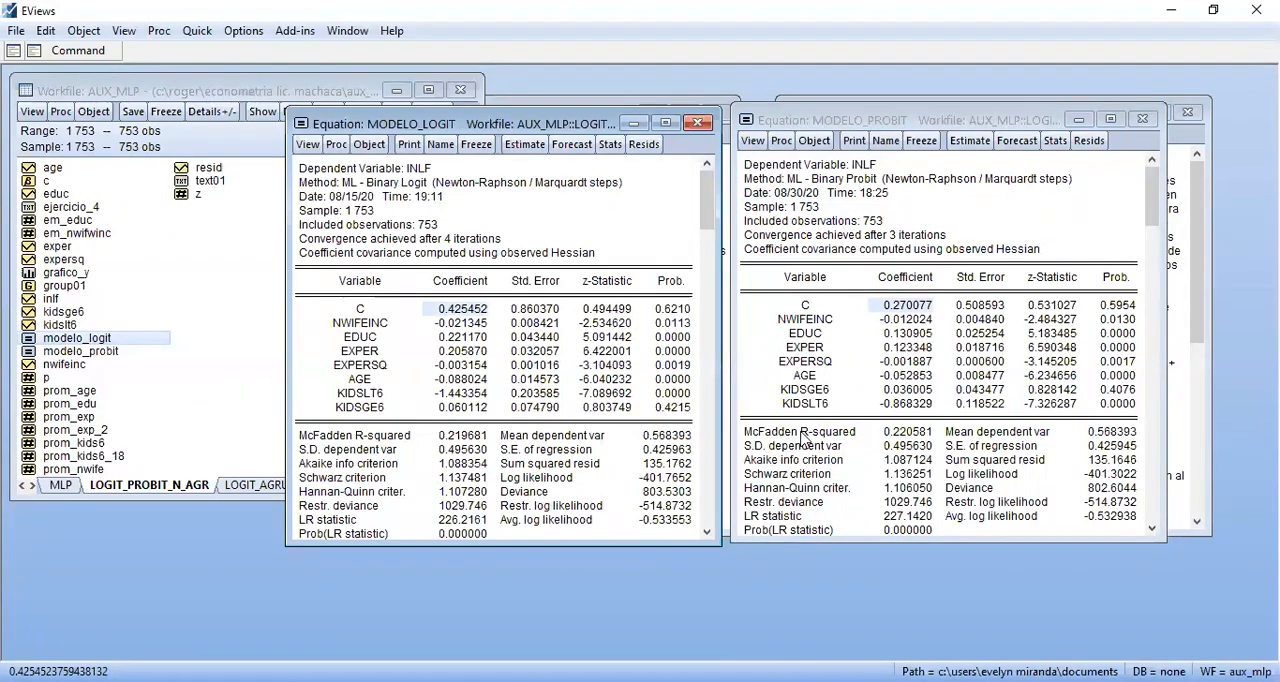
click(461, 324)
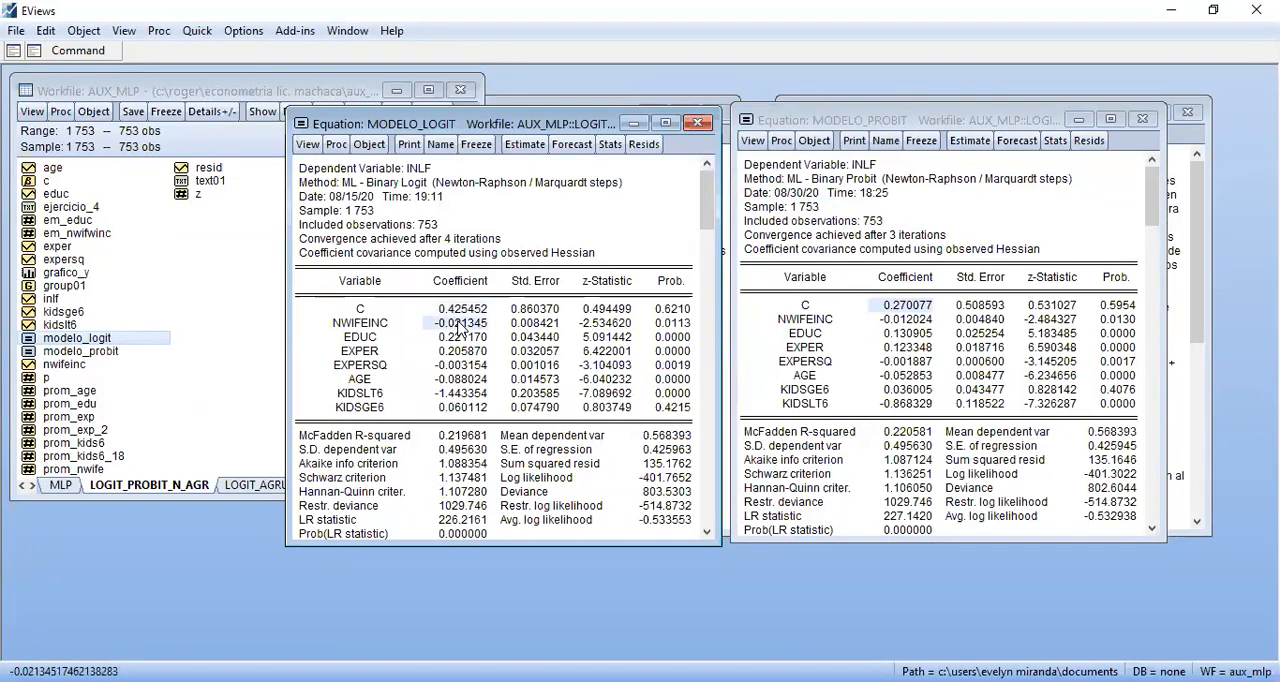
click(907, 322)
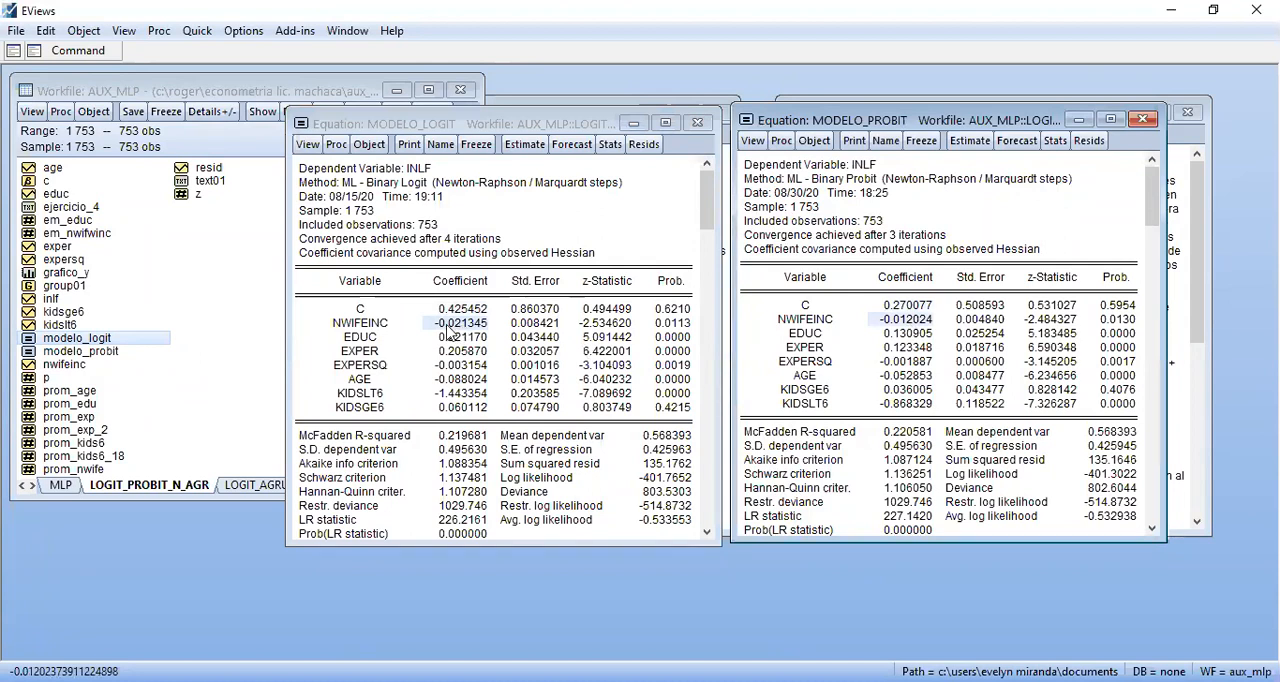
click(895, 334)
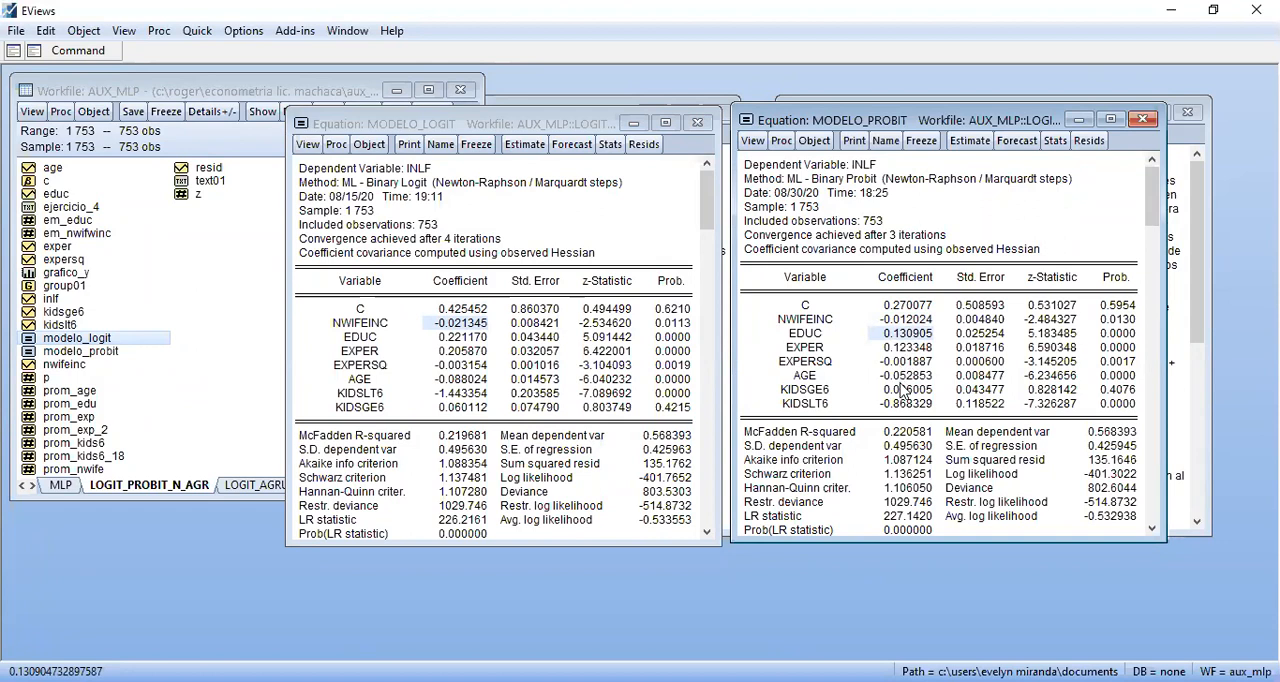
click(463, 405)
click(460, 394)
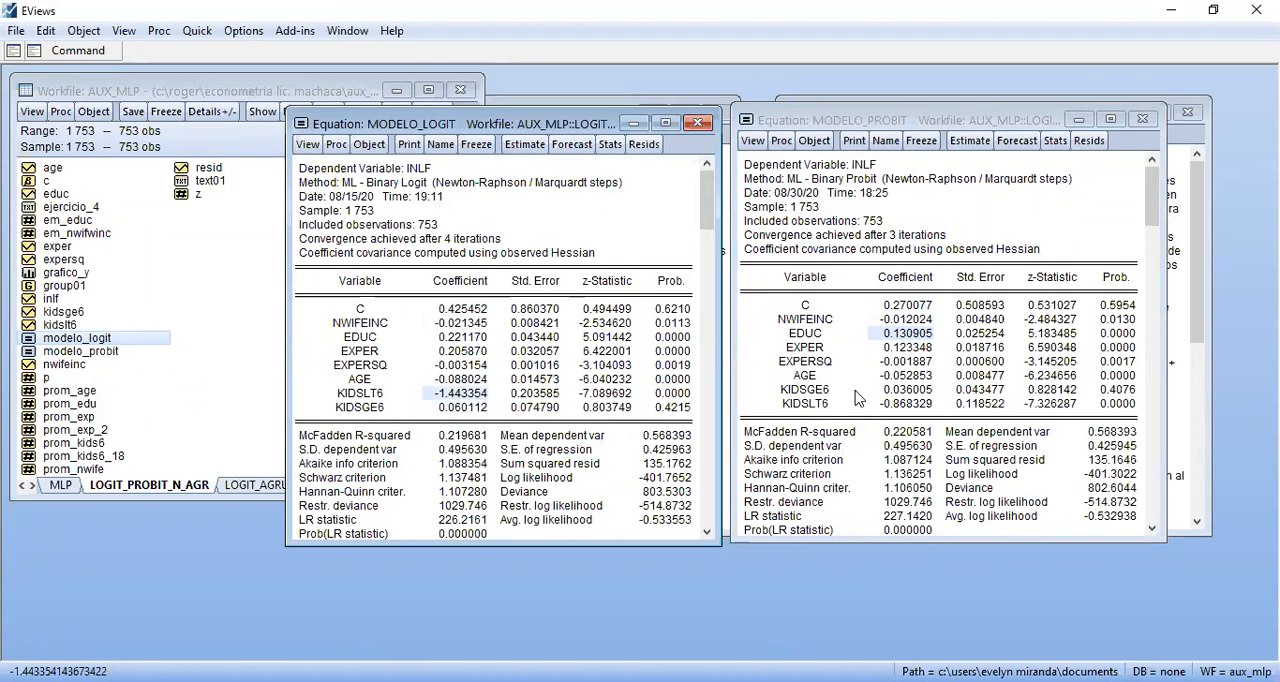
click(898, 390)
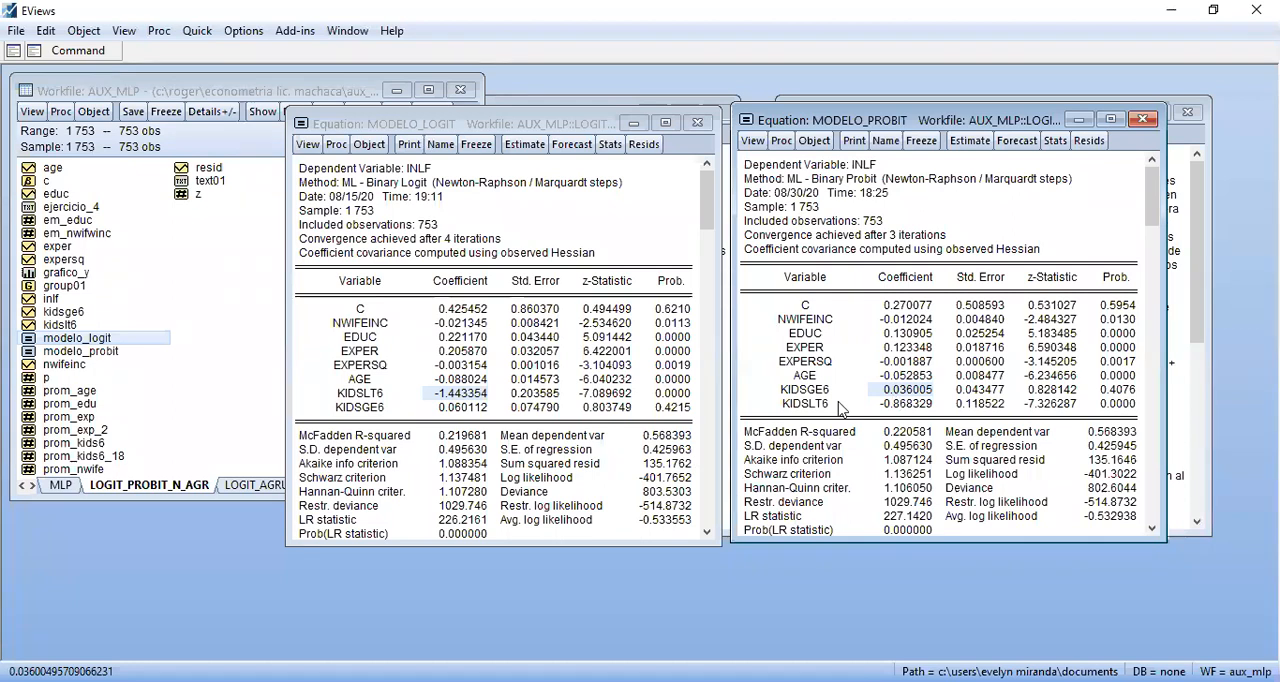
click(697, 123)
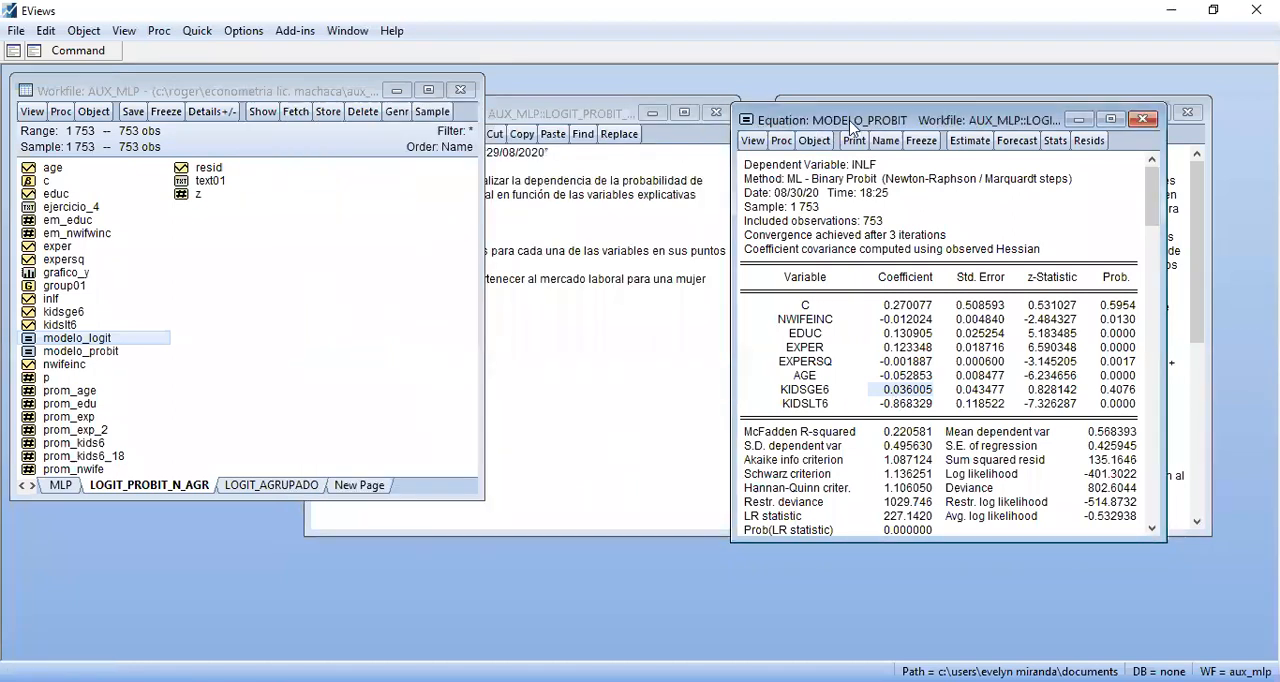
Move the MODELO_PROBIT output over the workfile window and show the equation's Representations view
drag(851, 126, 133, 196)
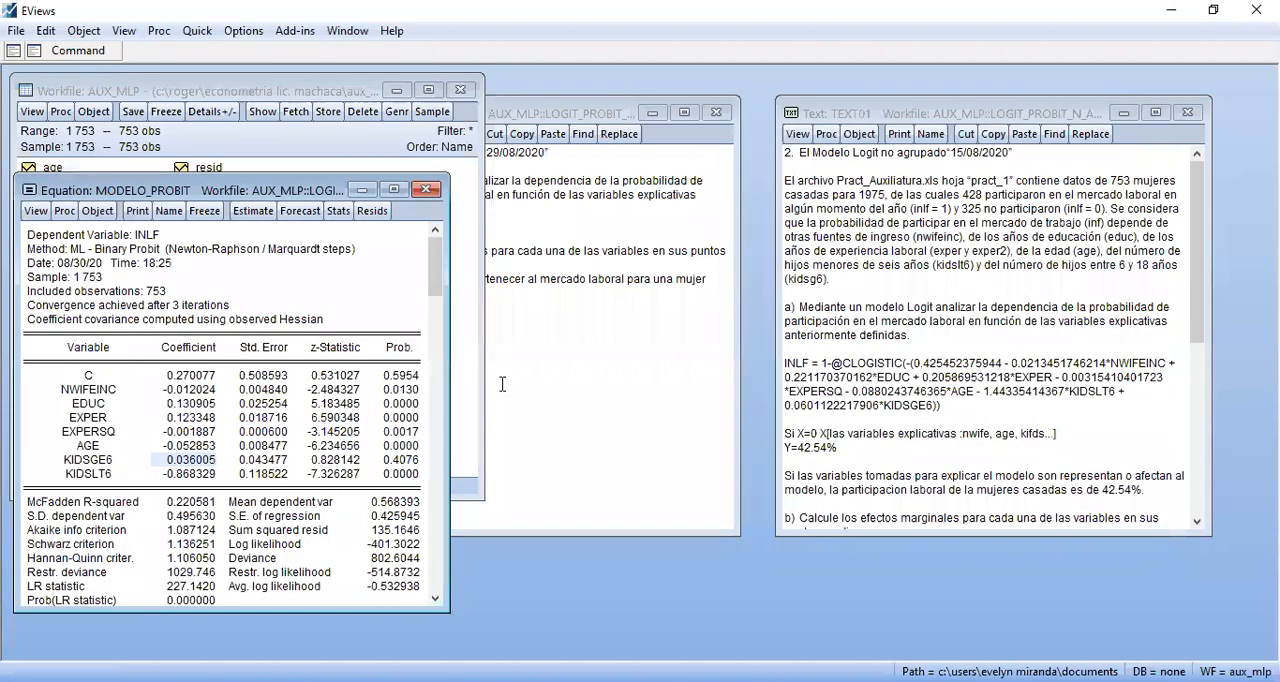
click(564, 396)
click(347, 236)
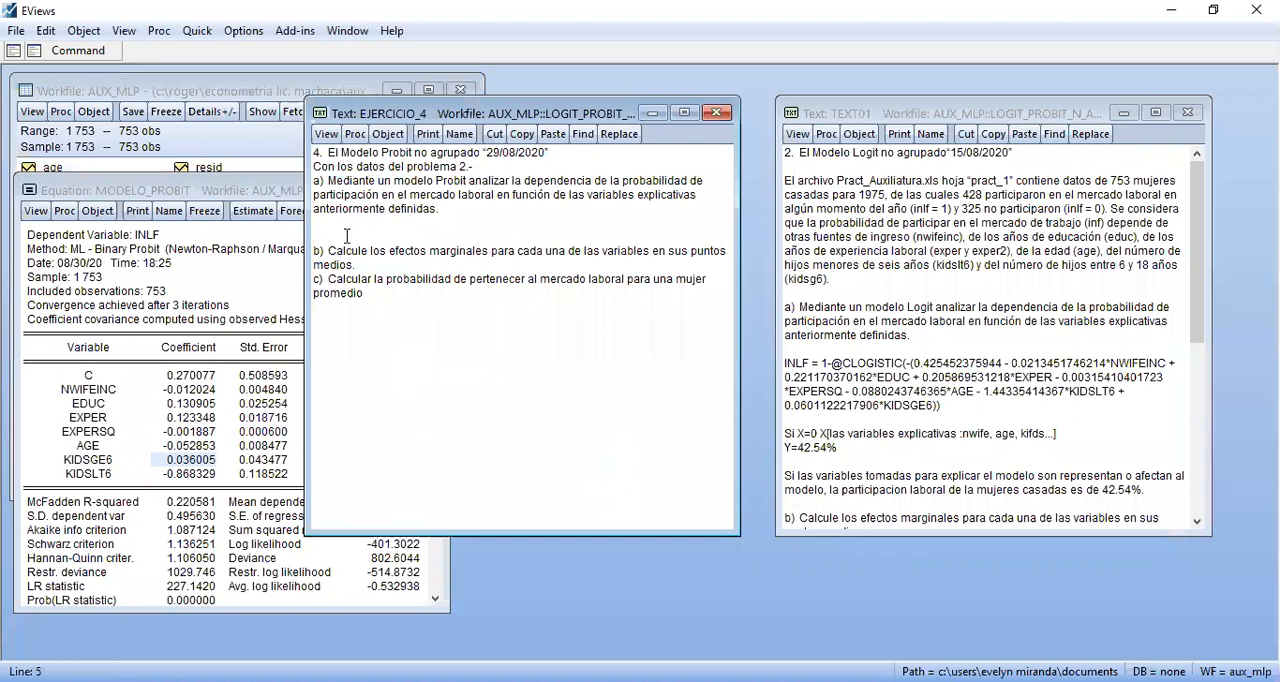
click(133, 199)
click(36, 212)
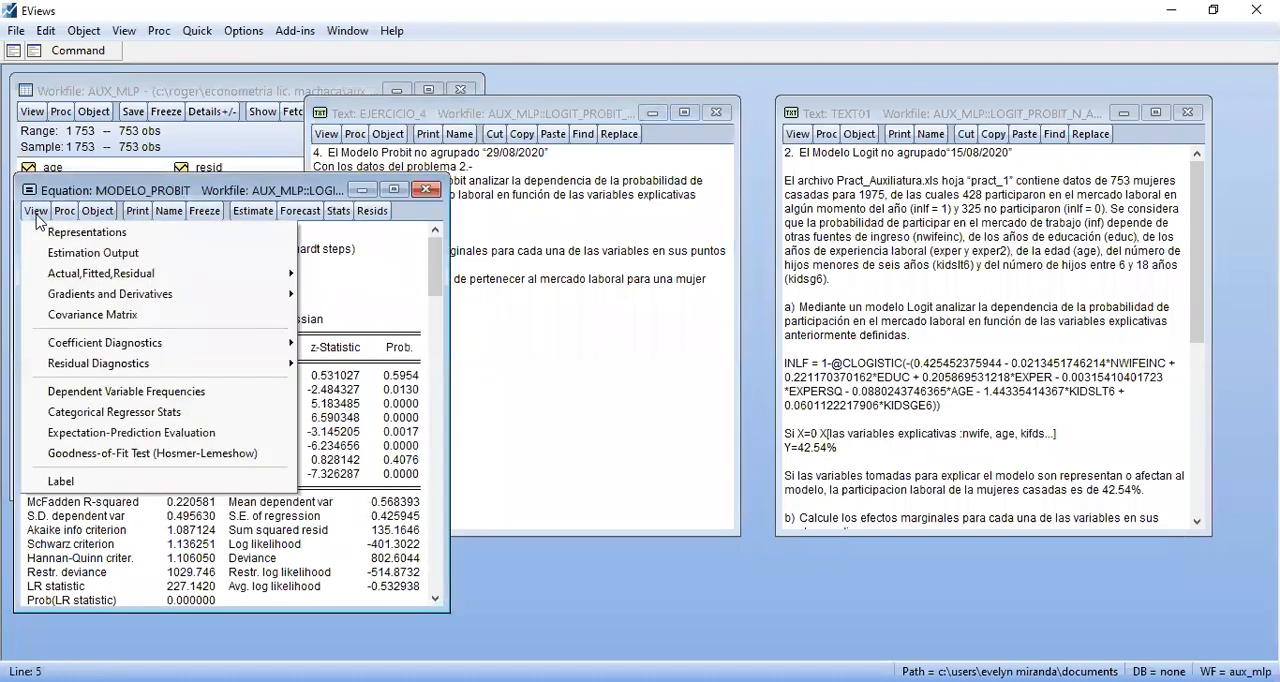
click(110, 233)
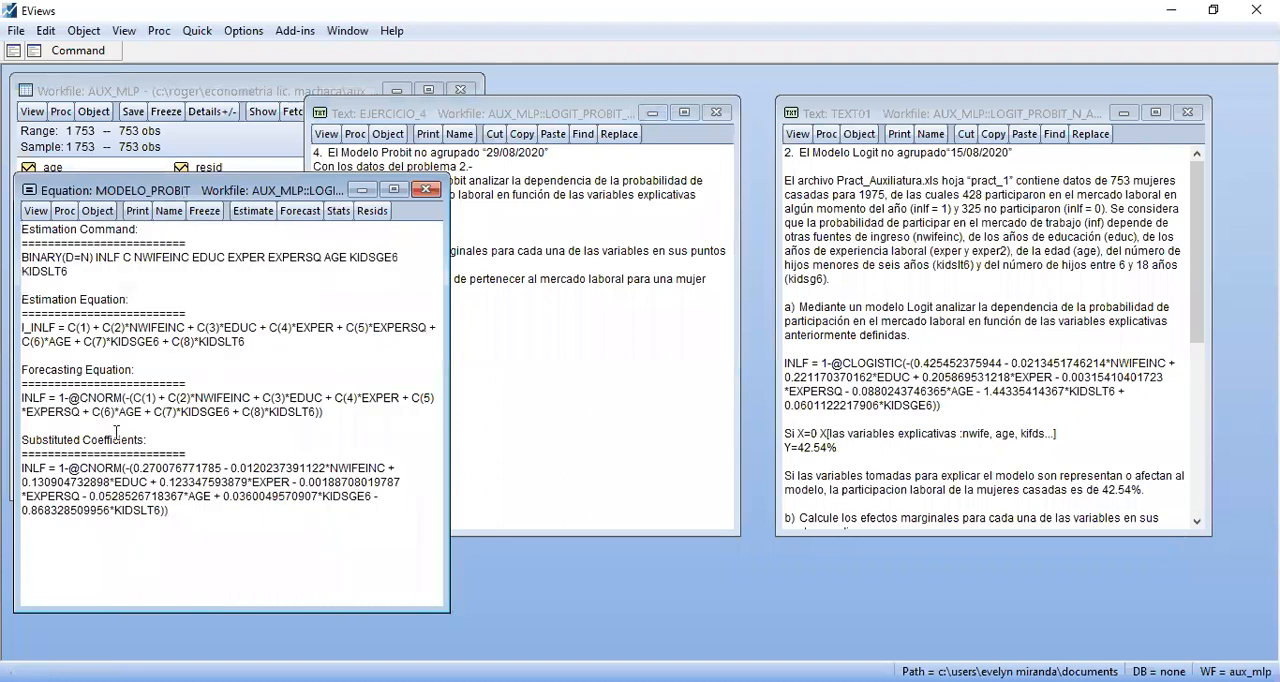
Copy the complete INLF equation under Substituted Coefficients in the MODELO_PROBIT representations
click(23, 470)
click(23, 470)
drag(22, 468, 176, 523)
click(66, 484)
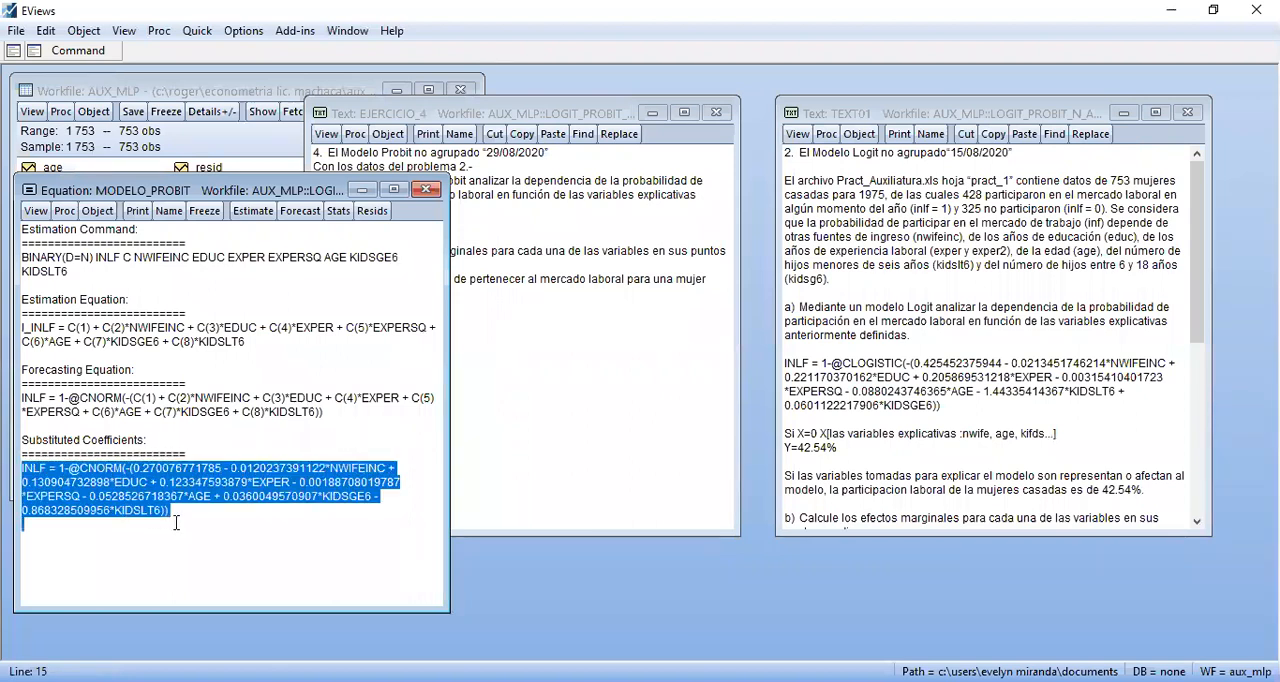
Add blank lines below question a) in the EJERCICIO_4 text and paste the Probit equation there
click(464, 391)
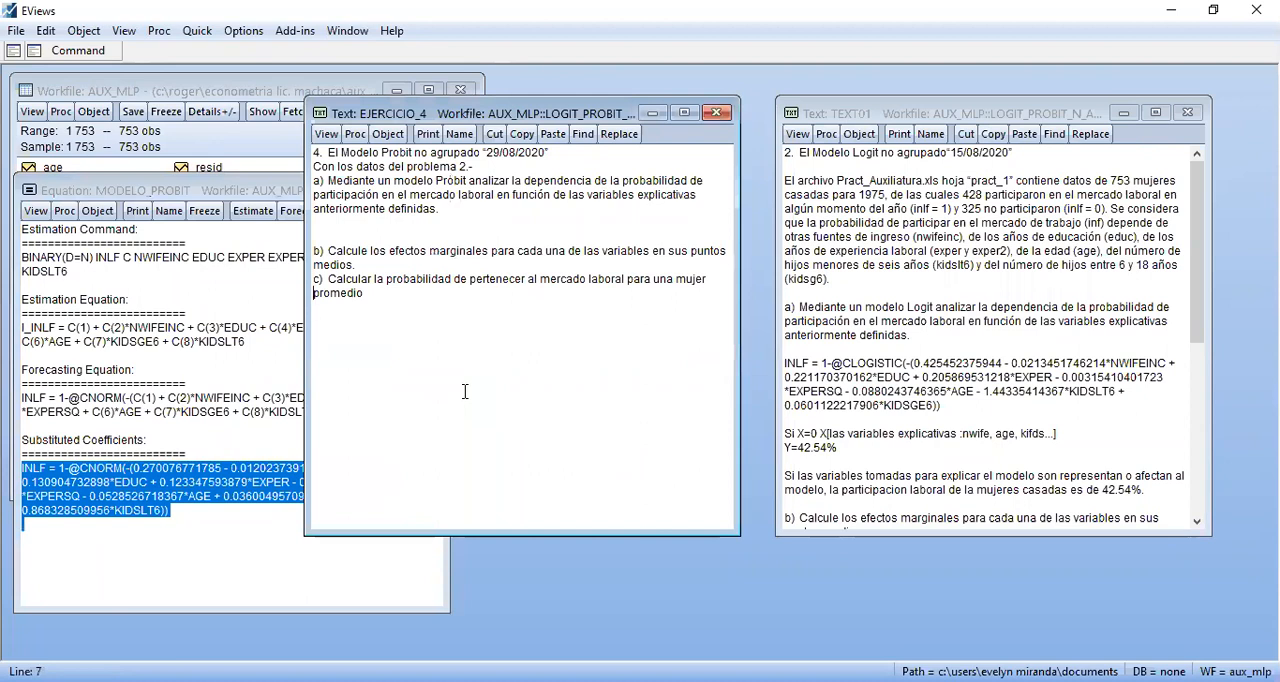
key(Return)
key(Return)
key(Return)
key(Up)
key(Up)
key(Up)
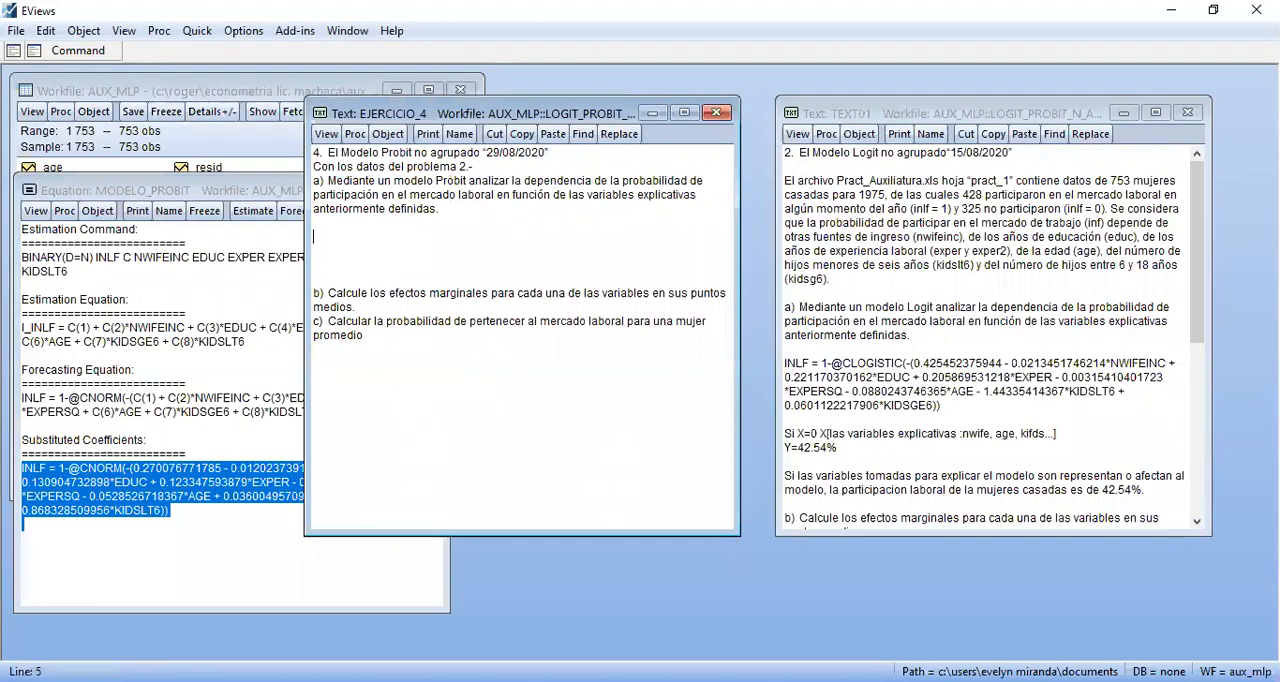
text(INLF = 1-@CNORM(-(0.270076771785 - 0.0120237391122*NWIFEINC + 0.130904732898*EDUC + 0.123347593879*EXPER - 0.00188708019787 *EXPERSQ - 0.0528526718367*AGE + 0.0360049570907*KIDSGE6 - 0.868328509956*KIDSLT6)))
key(Down)
key(Down)
key(Down)
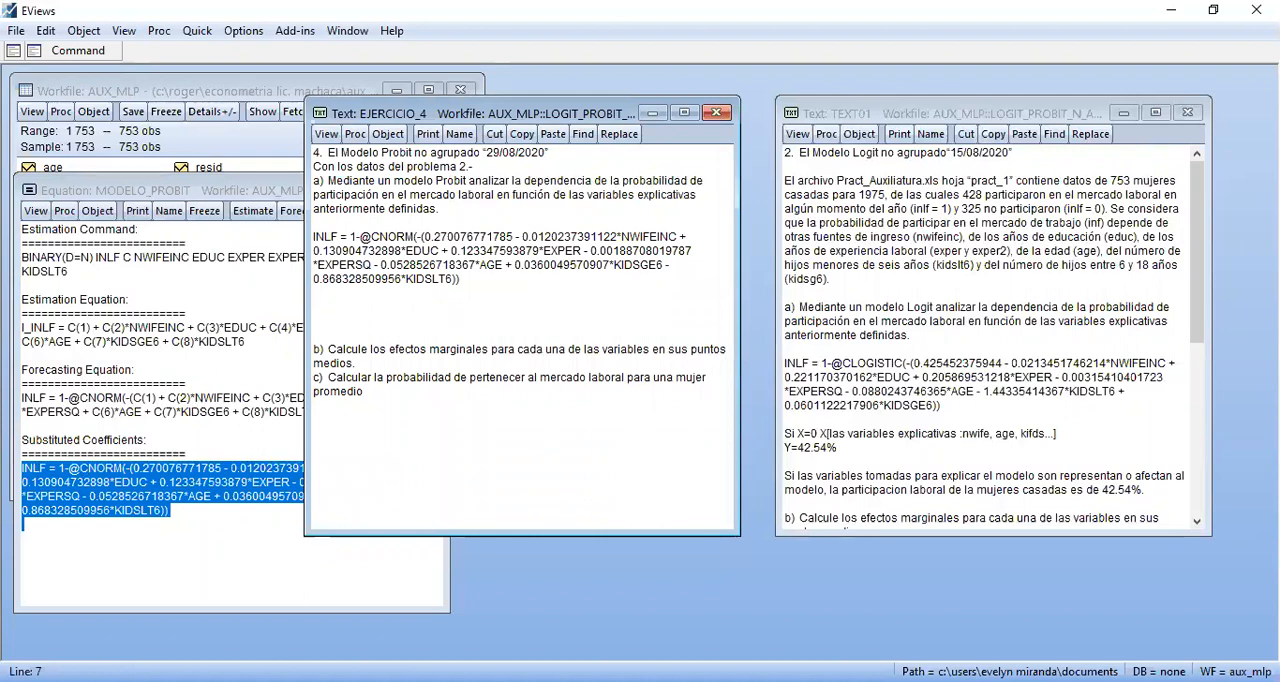
Copy the "Si X=0" line and the Y value line from TEXT01 to below the Probit equation in EJERCICIO_4
click(862, 422)
drag(784, 433, 968, 451)
key(ctrl+c)
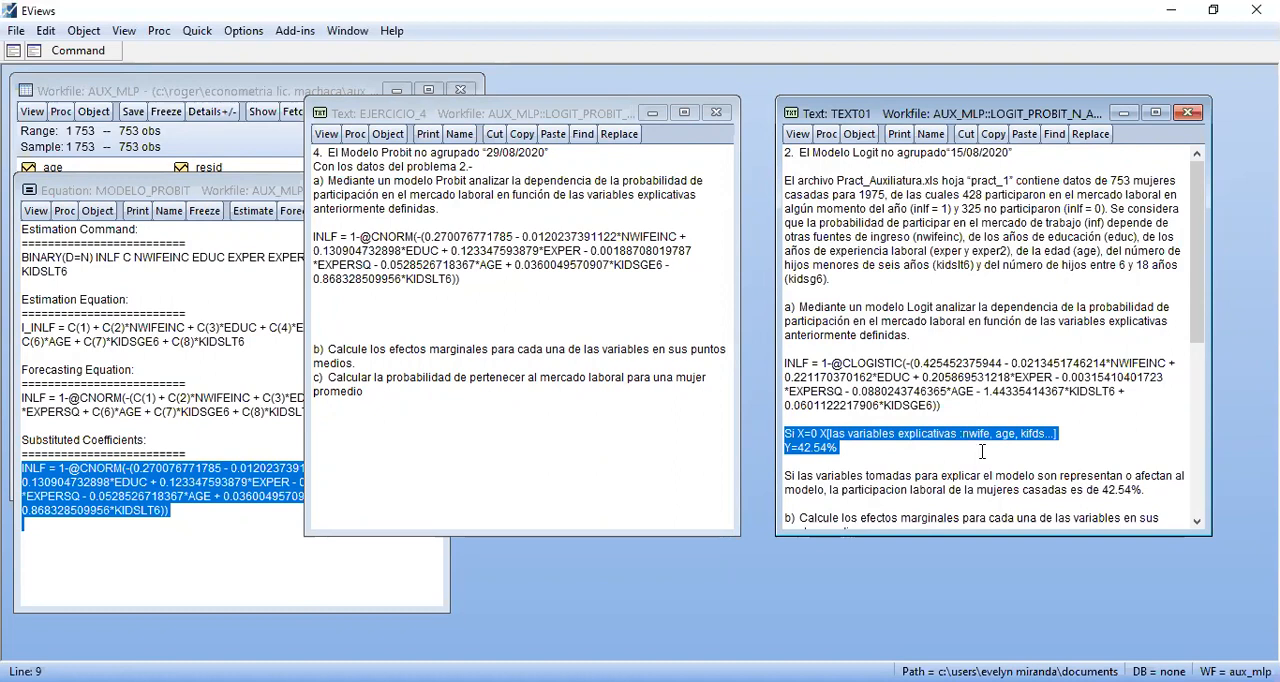
click(337, 320)
key(ctrl+v)
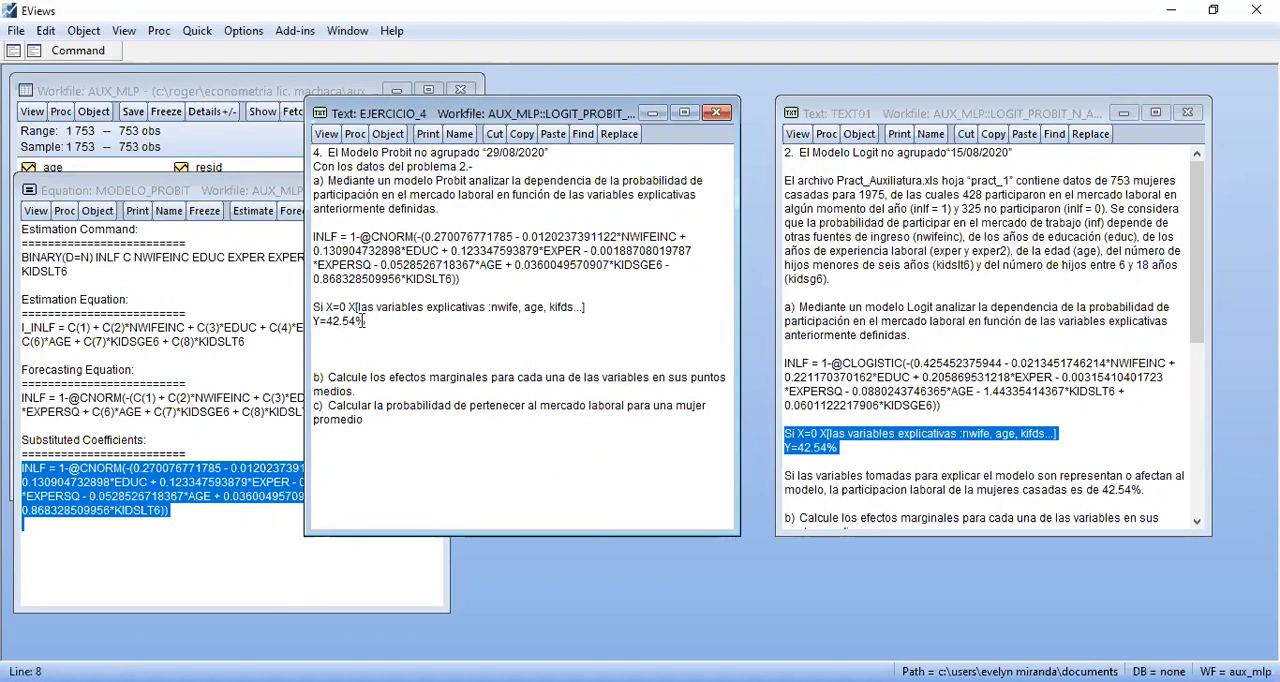
Set the Y value below the "Si X=0" line in EJERCICIO_4 to 27.01%
key(BackSpace)
key(BackSpace)
key(BackSpace)
key(BackSpace)
key(BackSpace)
key(BackSpace)
text(27.01%)
Copy the "Si las variables tomadas" interpretation from TEXT01 to below the Y value in EJERCICIO_4 and set its percentage to 27.01
drag(786, 477, 1150, 491)
key(ctrl+c)
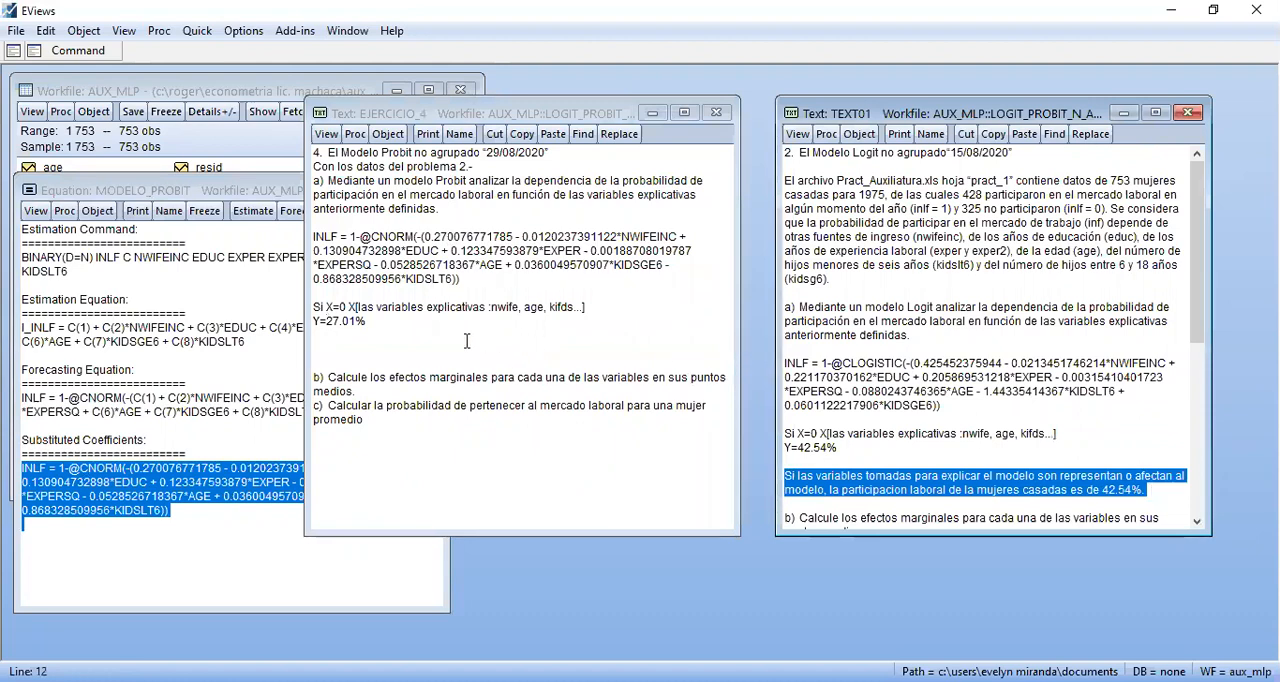
click(466, 341)
key(Return)
key(ctrl+v)
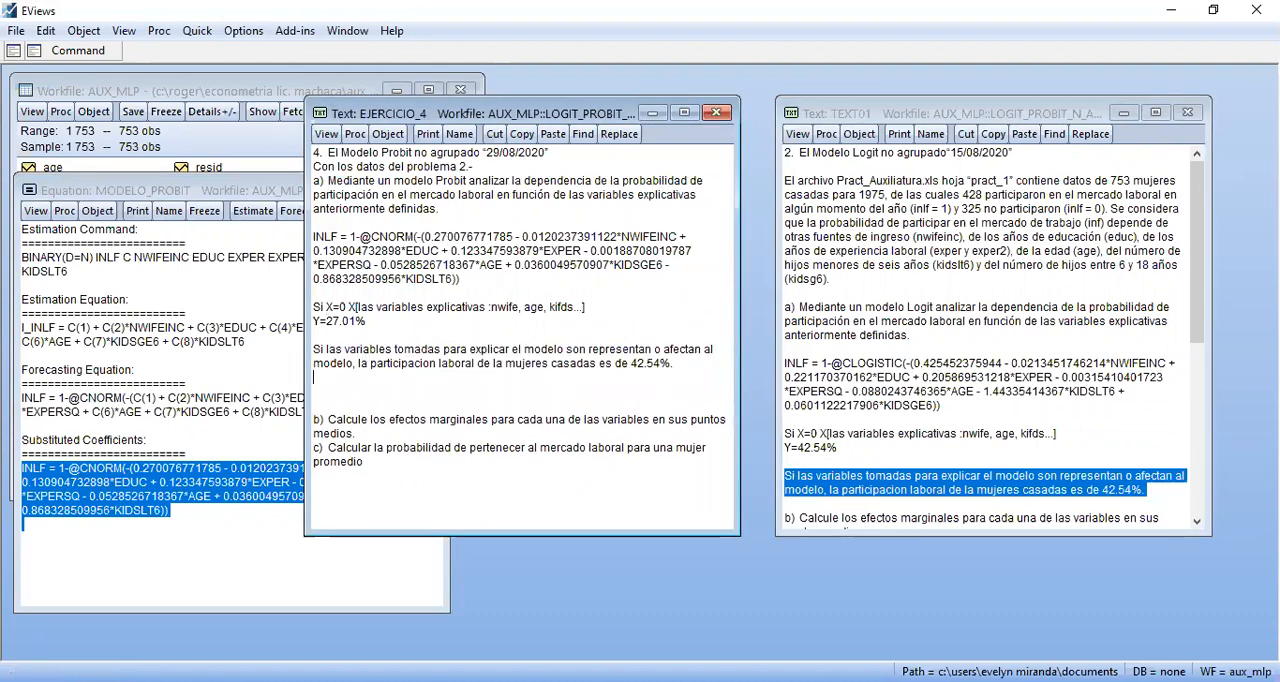
key(BackSpace)
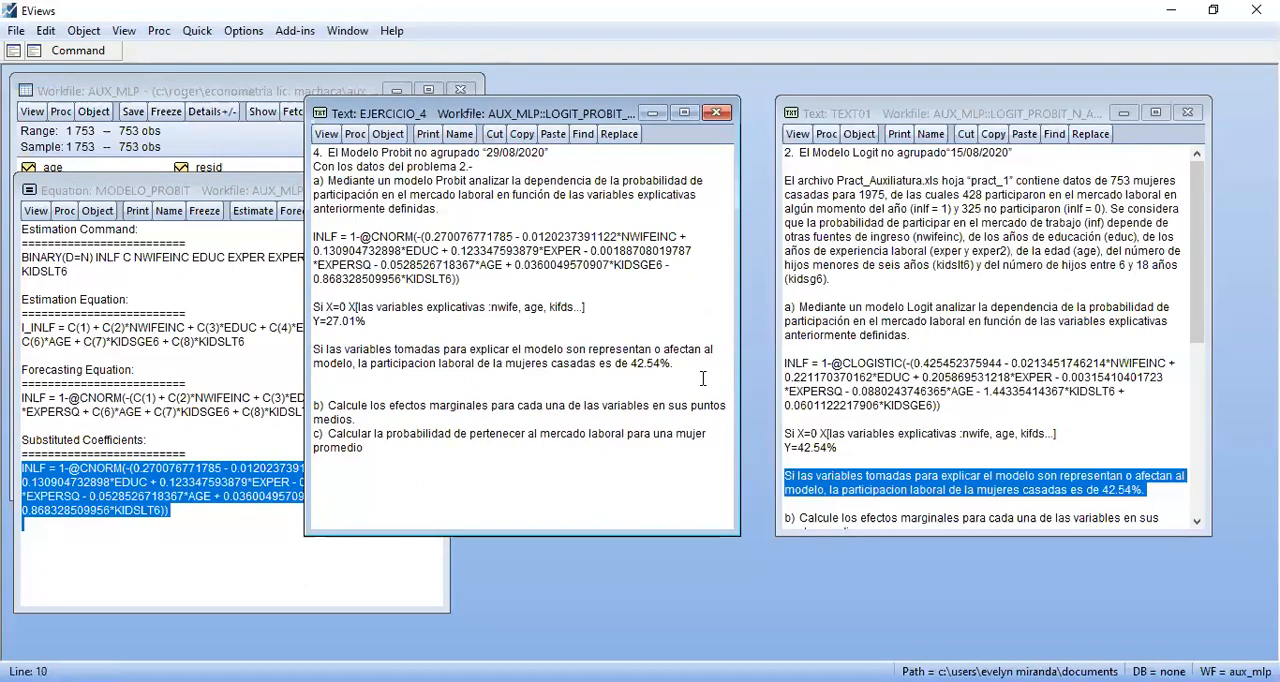
key(BackSpace)
key(BackSpace)
key(BackSpace)
key(BackSpace)
key(BackSpace)
text(27.01)
Replace "son" with "no" before "representan" in the EJERCICIO_4 interpretation sentence
click(449, 364)
click(492, 386)
click(566, 351)
key(Delete)
key(Delete)
key(Delete)
text(no)
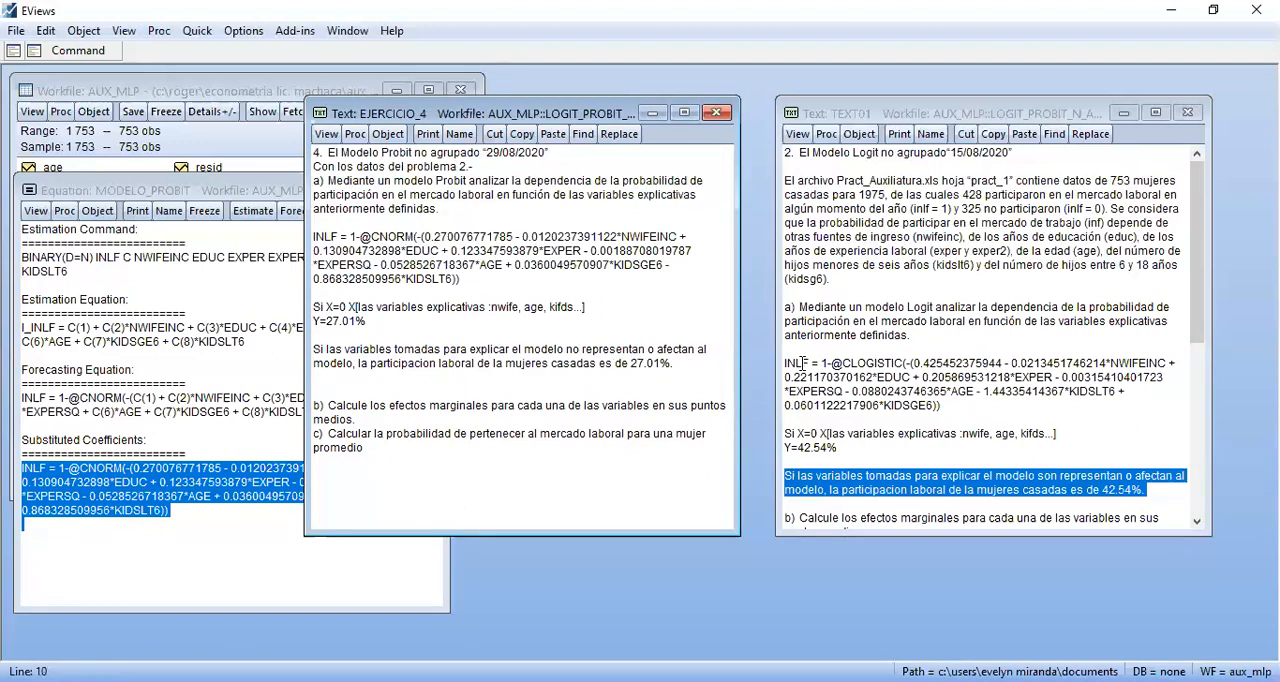
Make the same wording correction in the TEXT01 interpretation, changing "son representan" to "no representan"
click(1056, 477)
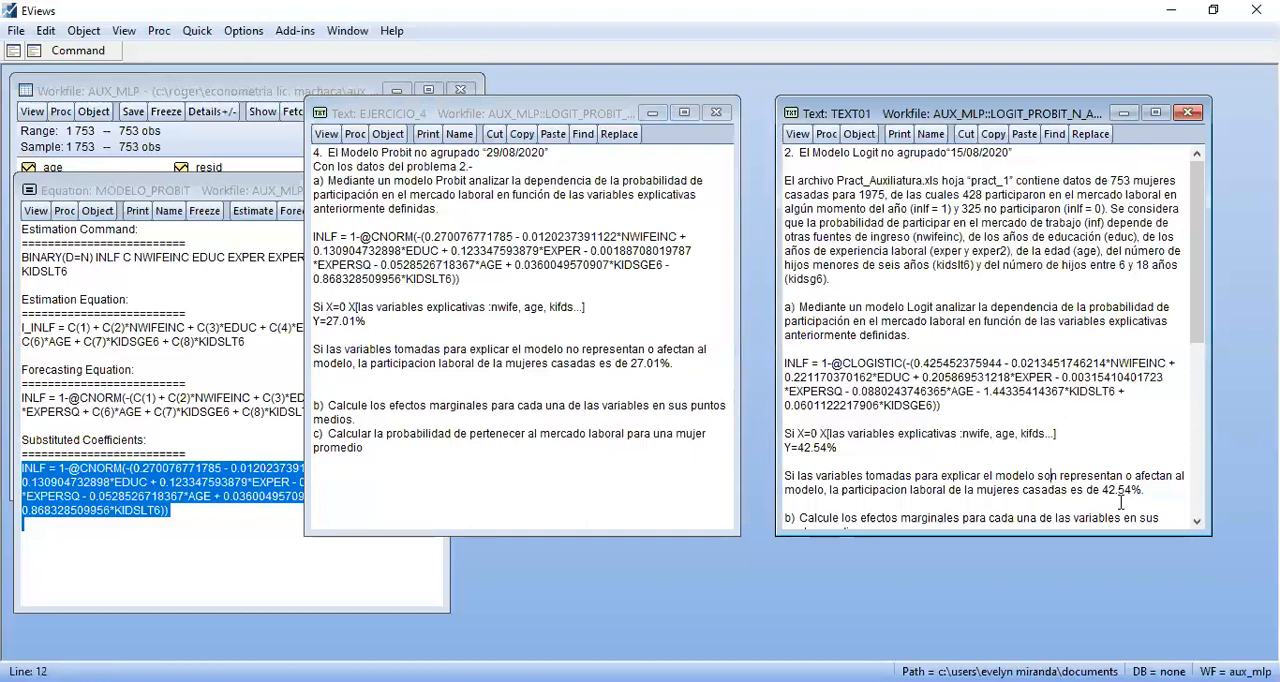
key(BackSpace)
key(BackSpace)
key(BackSpace)
text(no)
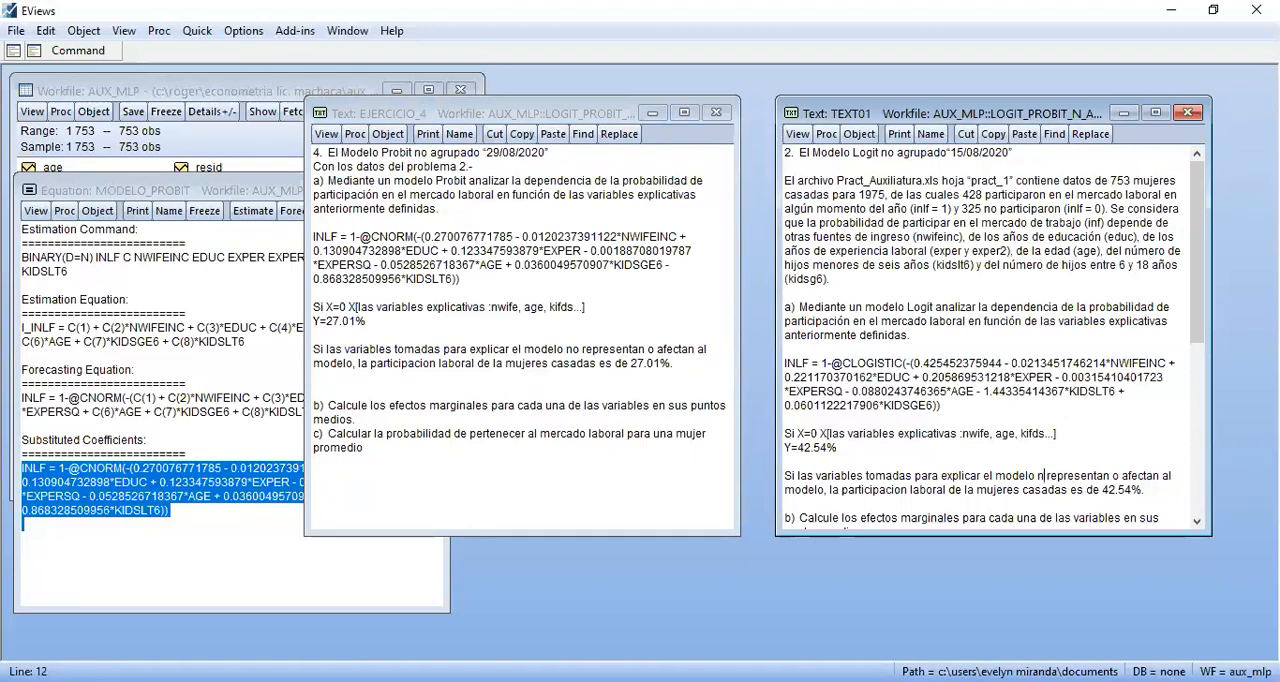
Adjust the spacing above question b) in EJERCICIO_4 and insert blank lines between questions b) and c) for the answer
click(560, 392)
key(BackSpace)
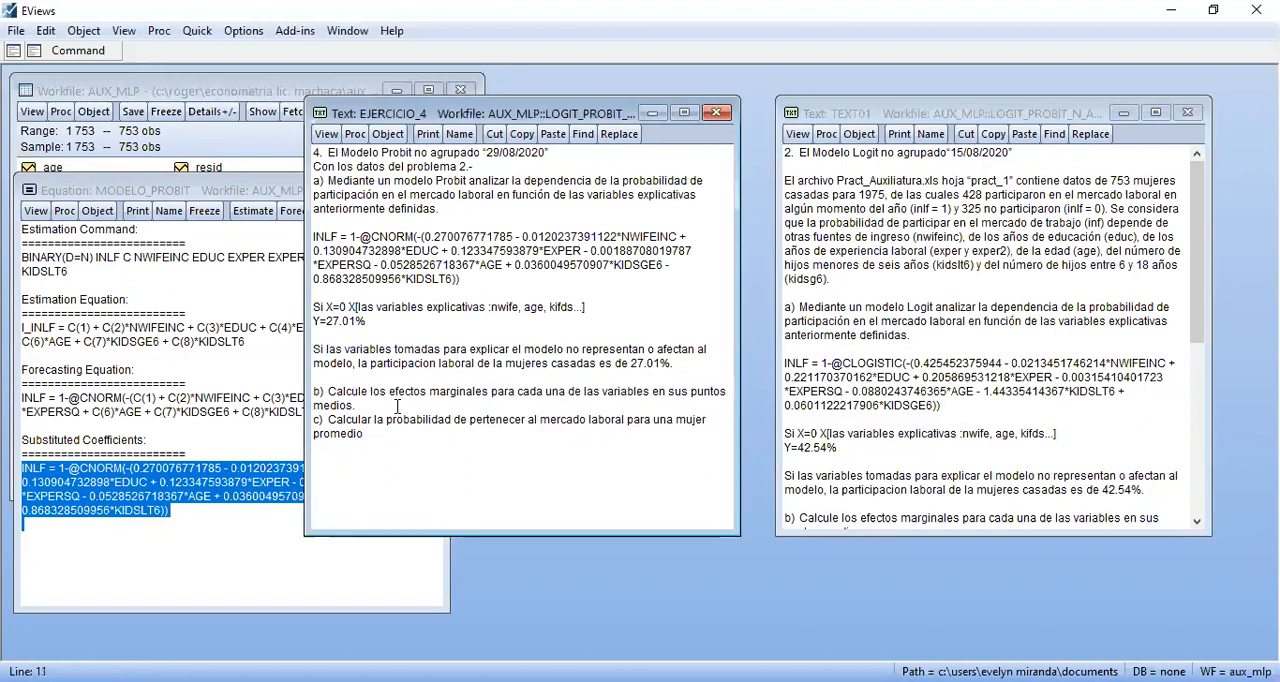
key(Return)
key(Down)
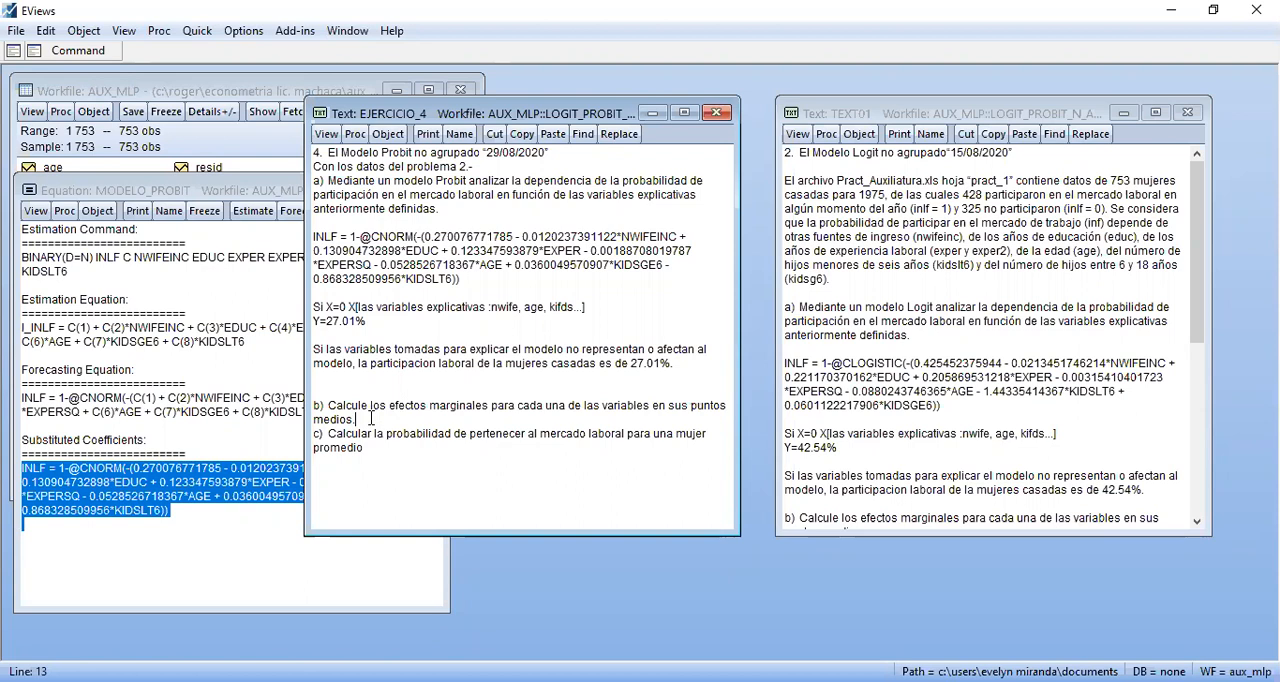
key(Return)
key(Return)
key(Return)
key(Return)
key(Return)
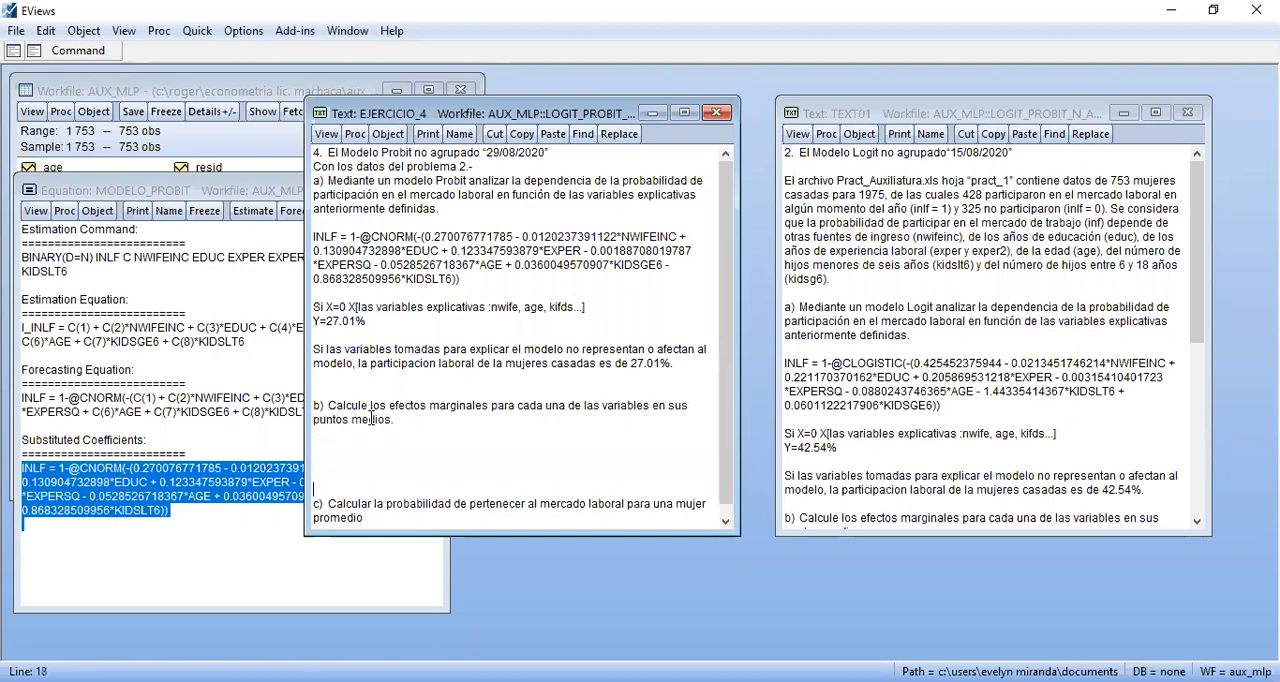
Bring the MODELO_PROBIT equation window forward and close it
click(199, 190)
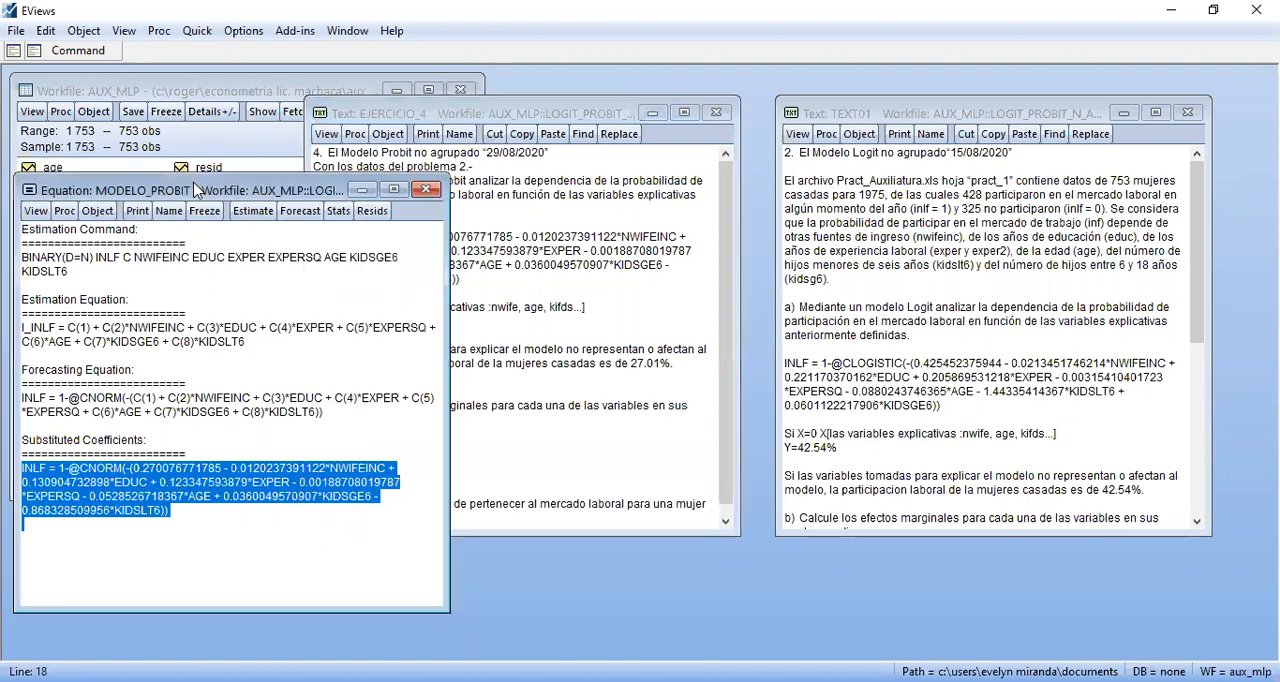
click(334, 211)
click(428, 192)
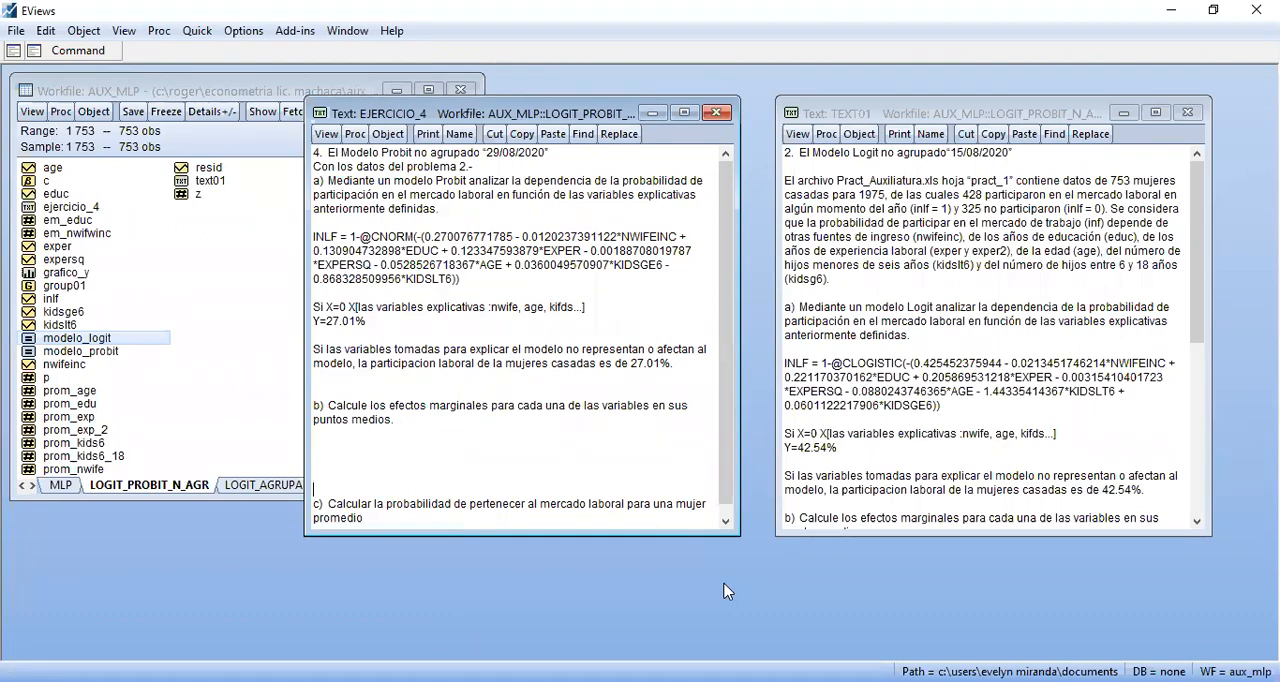
Switch to the econometrics formulary PDF in Adobe Acrobat Reader and consult the Probit marginal effect formulas
key(alt+Tab)
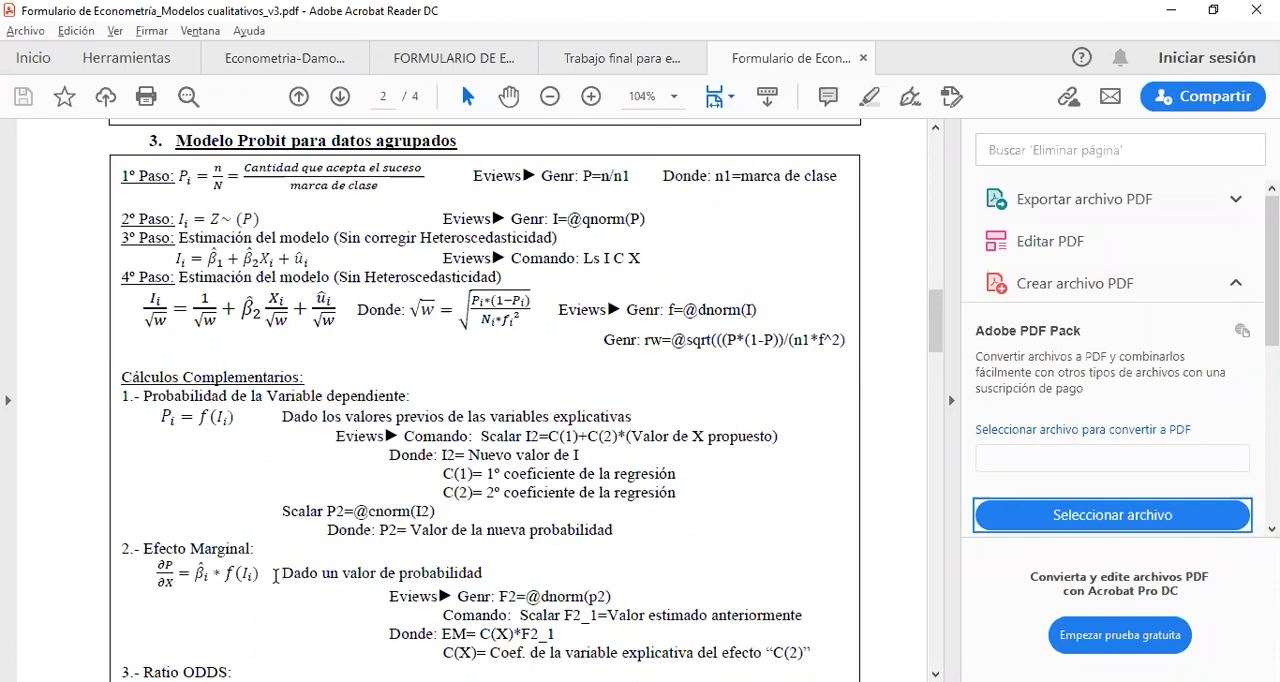
scroll(276, 580, down, 1)
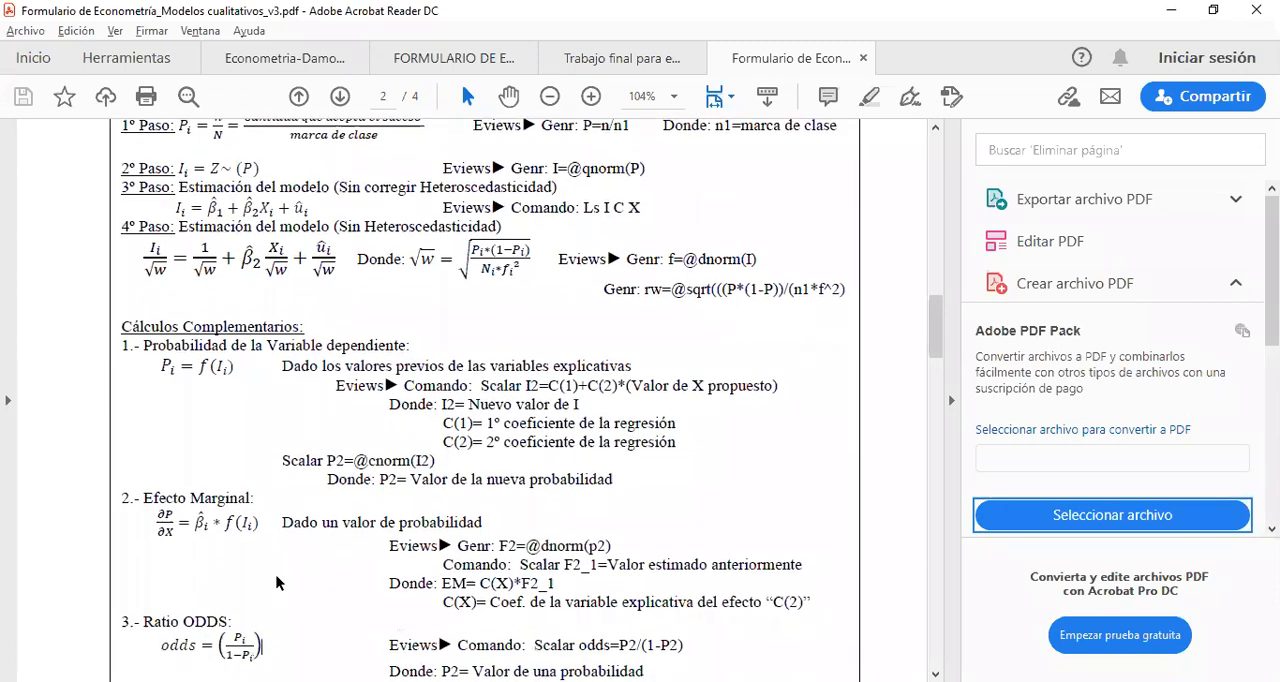
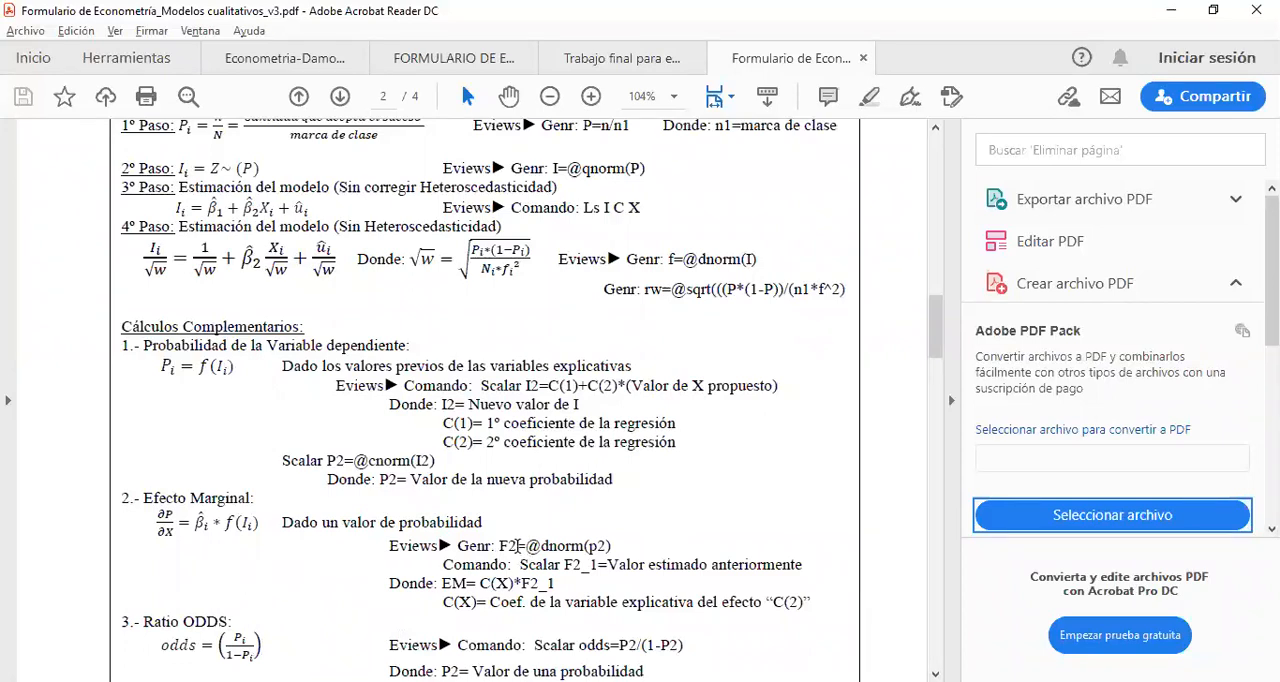
Examine the Probit marginal effect and predicted probability formulas in the formulary, including the scalar I2 command
drag(508, 546, 517, 547)
click(510, 547)
double_click(505, 546)
click(237, 534)
drag(591, 546, 612, 546)
click(628, 550)
drag(161, 367, 172, 370)
click(194, 382)
drag(195, 368, 236, 368)
click(261, 392)
drag(528, 387, 771, 388)
click(541, 387)
click(740, 390)
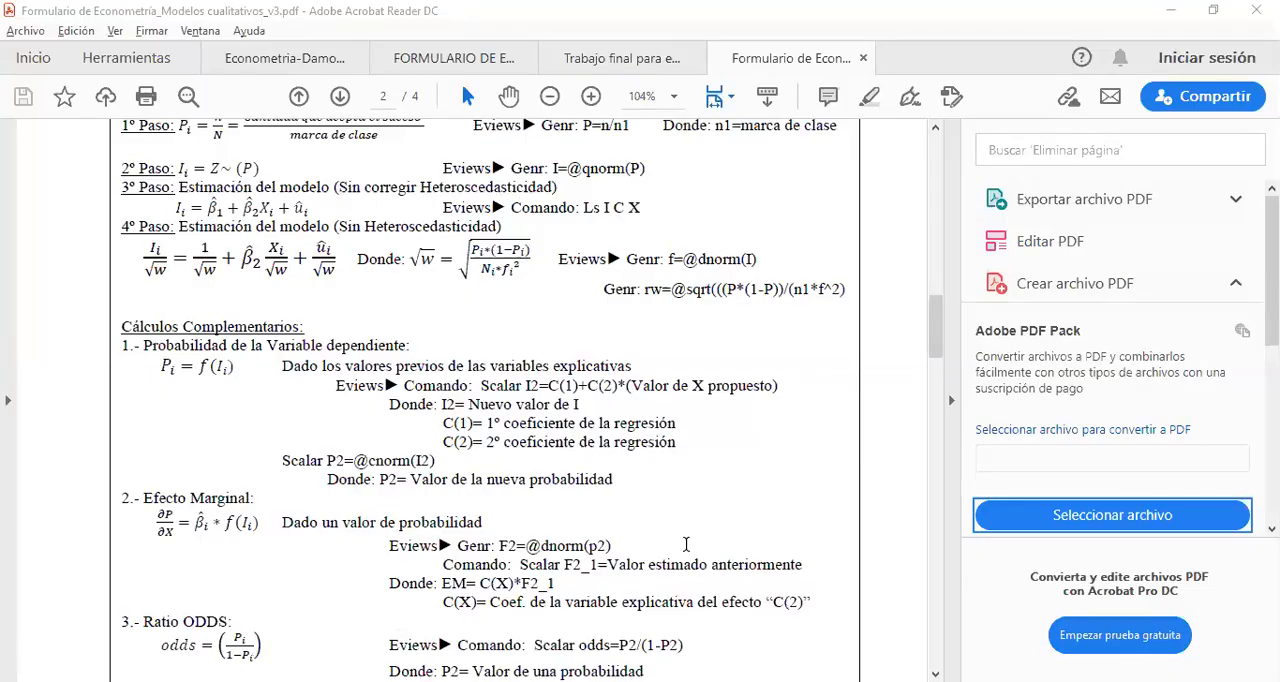
Switch to EViews and begin a command defining scalar i with the constant term c(1)
key(alt+Tab)
click(334, 450)
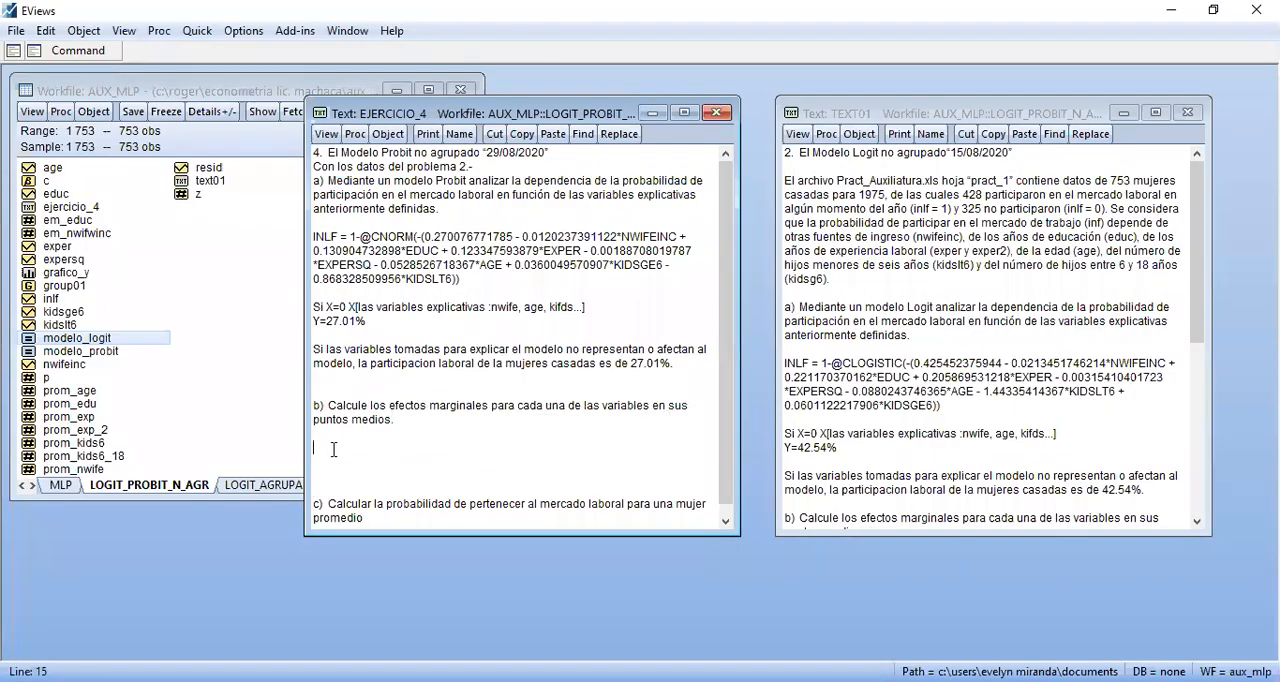
click(270, 230)
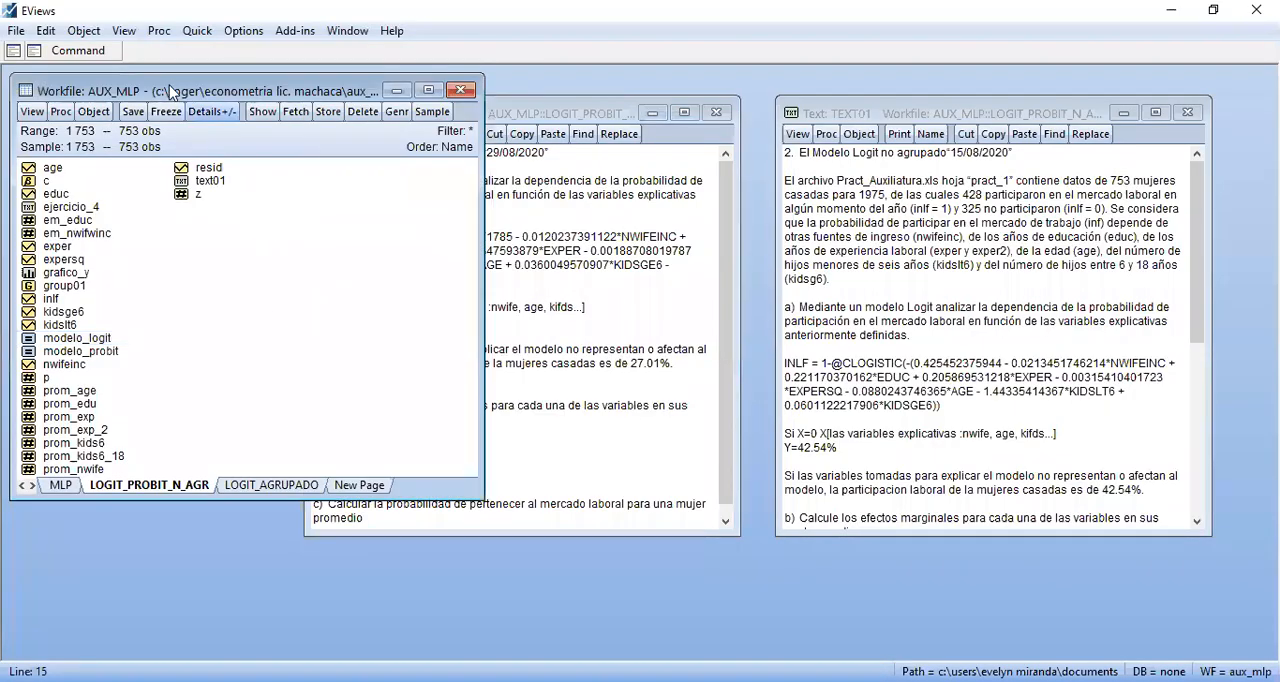
click(93, 52)
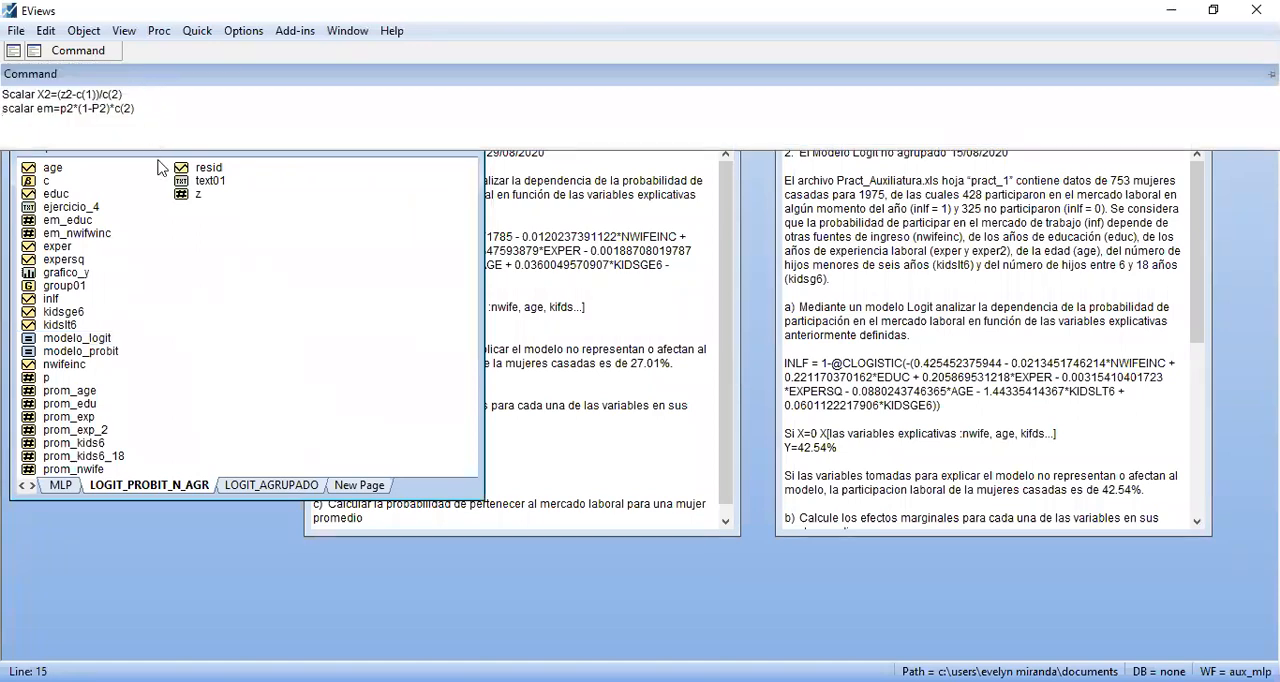
text(scalar)
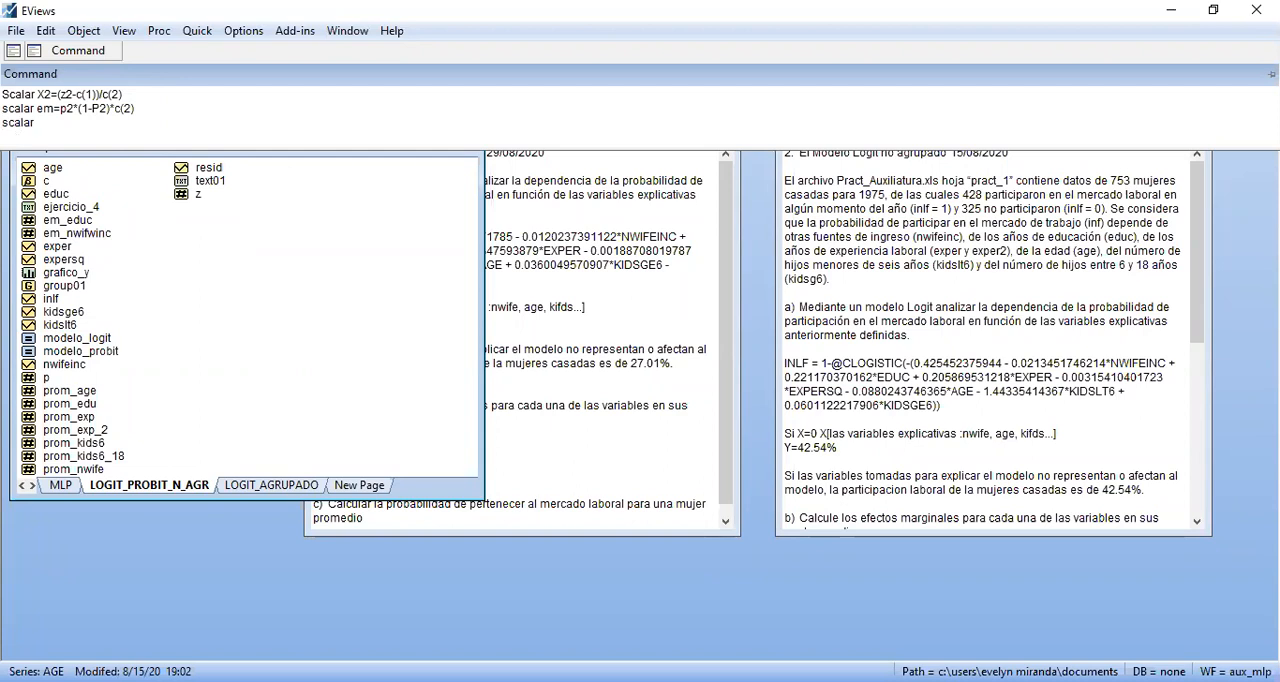
text( i=)
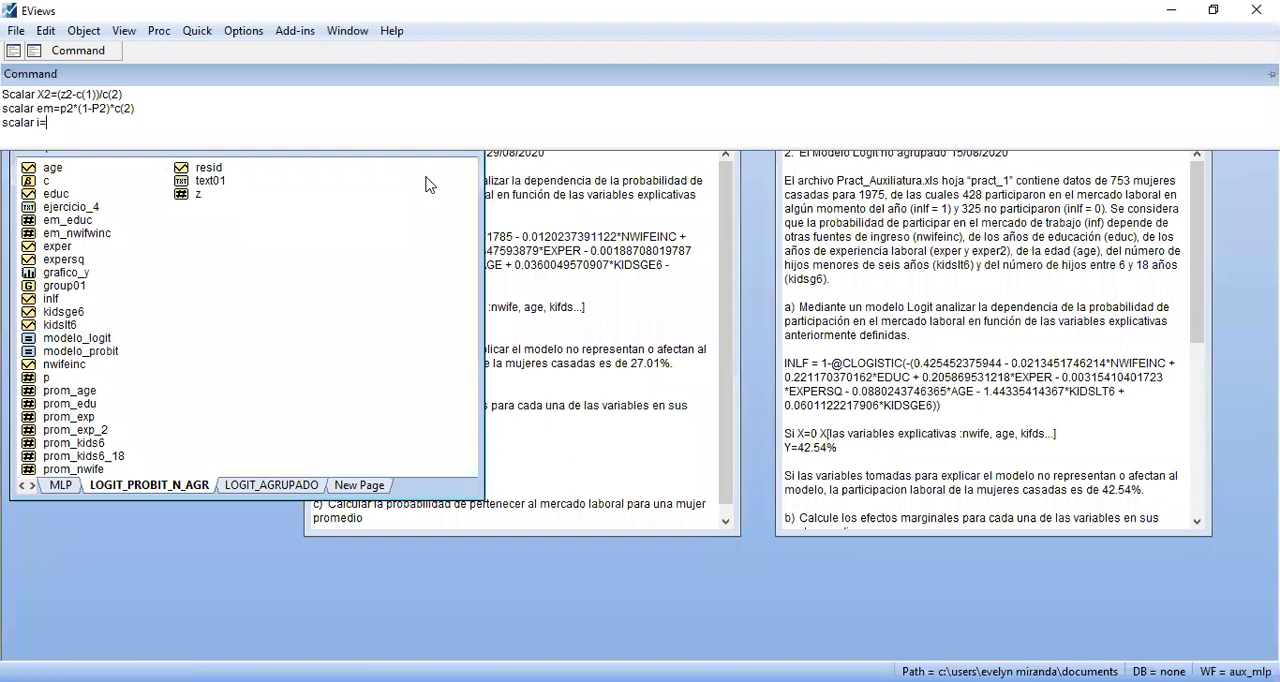
key(alt+Tab)
click(116, 54)
text(cl1))
Move EJERCICIO_4 aside, place the MODELO_PROBIT estimates beside the workfile, and check the coefficient vector c
click(558, 236)
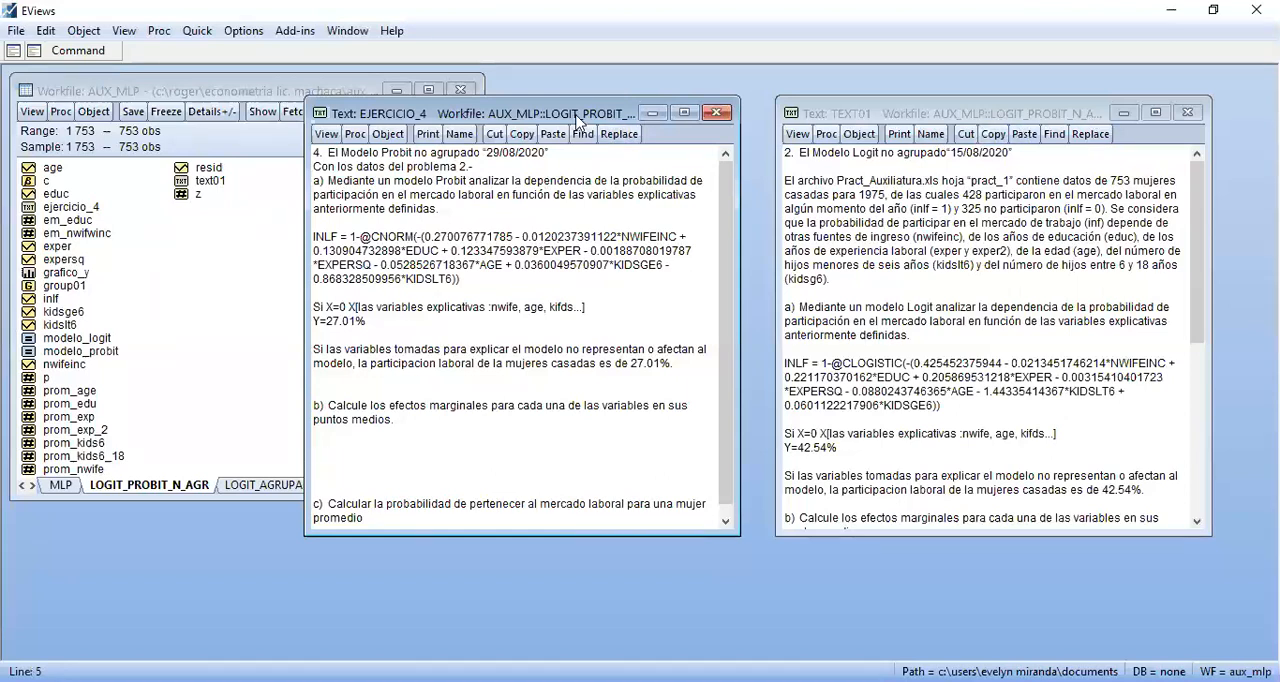
drag(575, 120, 946, 118)
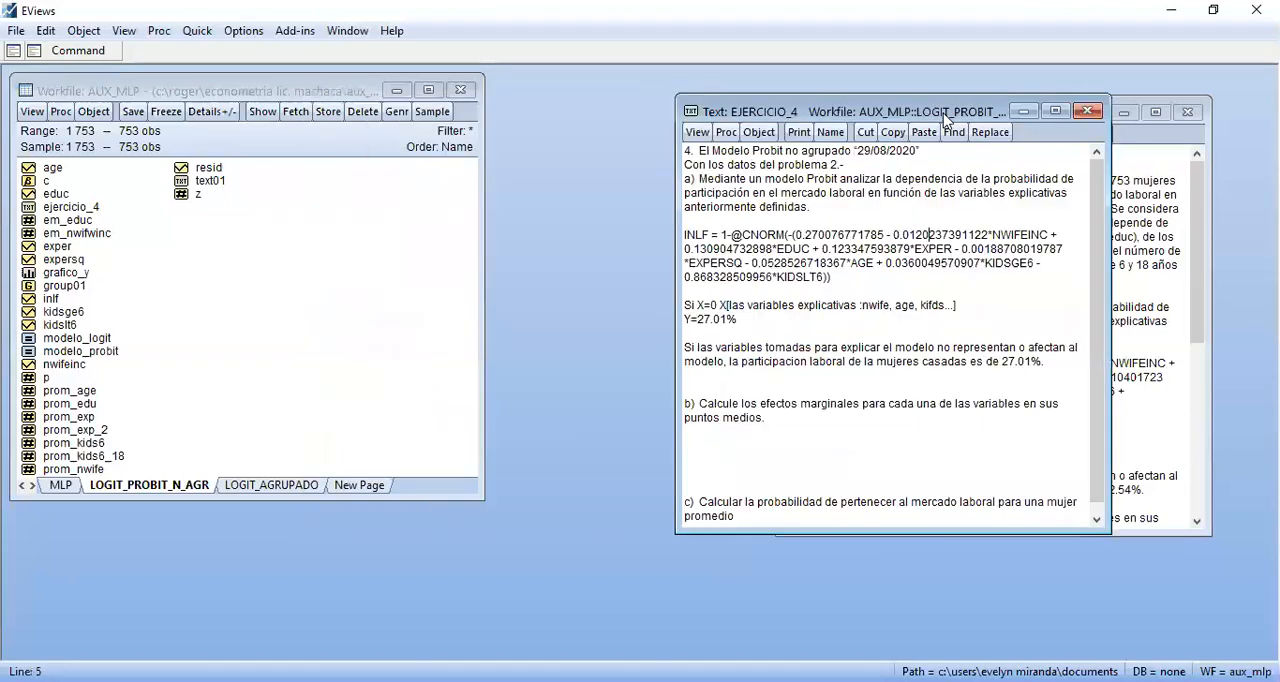
double_click(86, 352)
drag(502, 241, 616, 118)
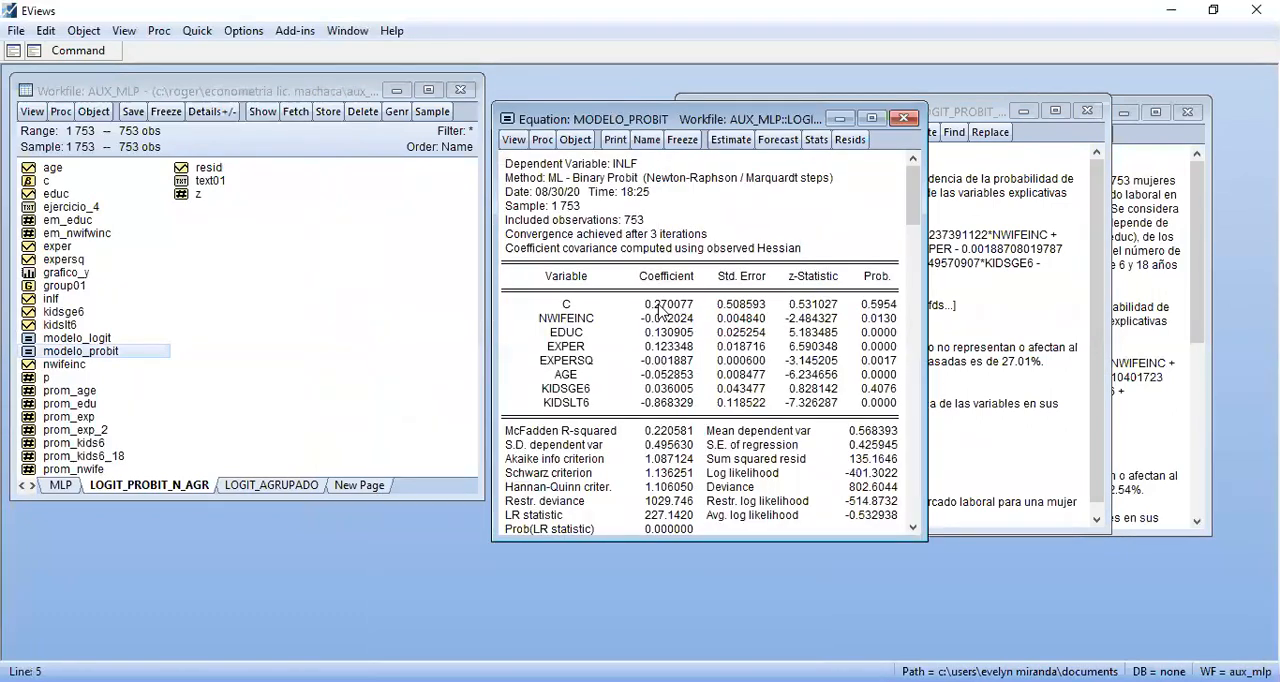
double_click(46, 181)
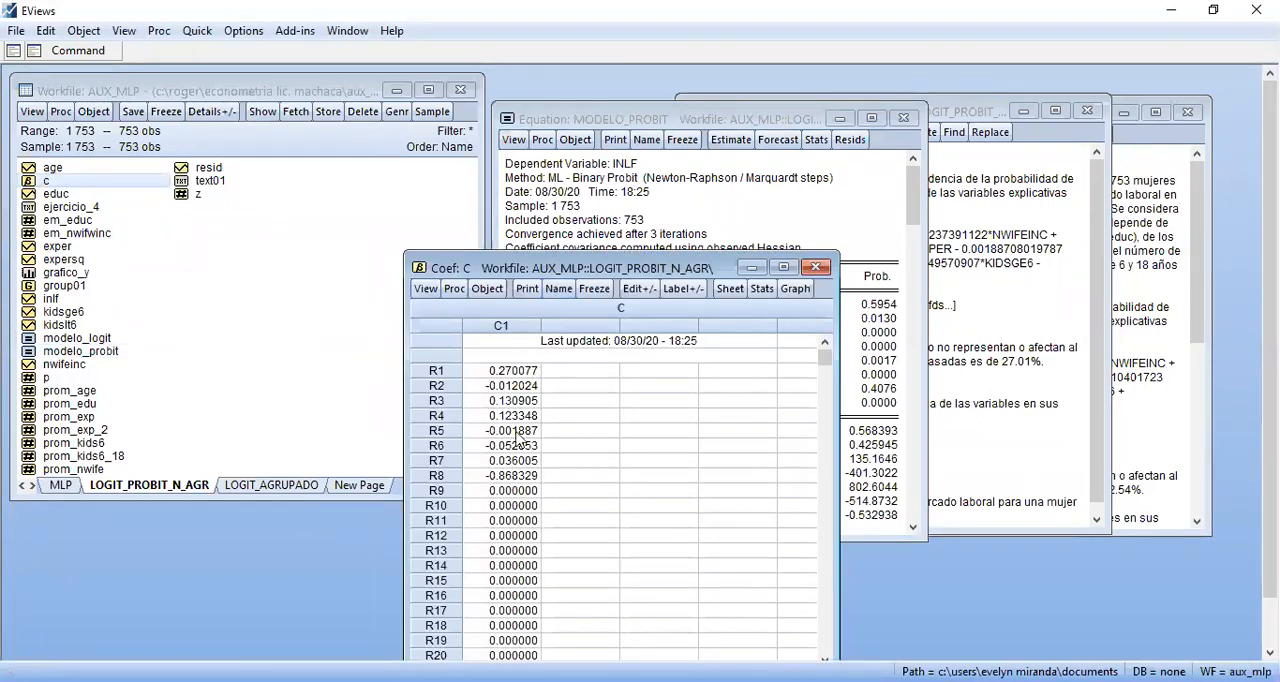
click(813, 268)
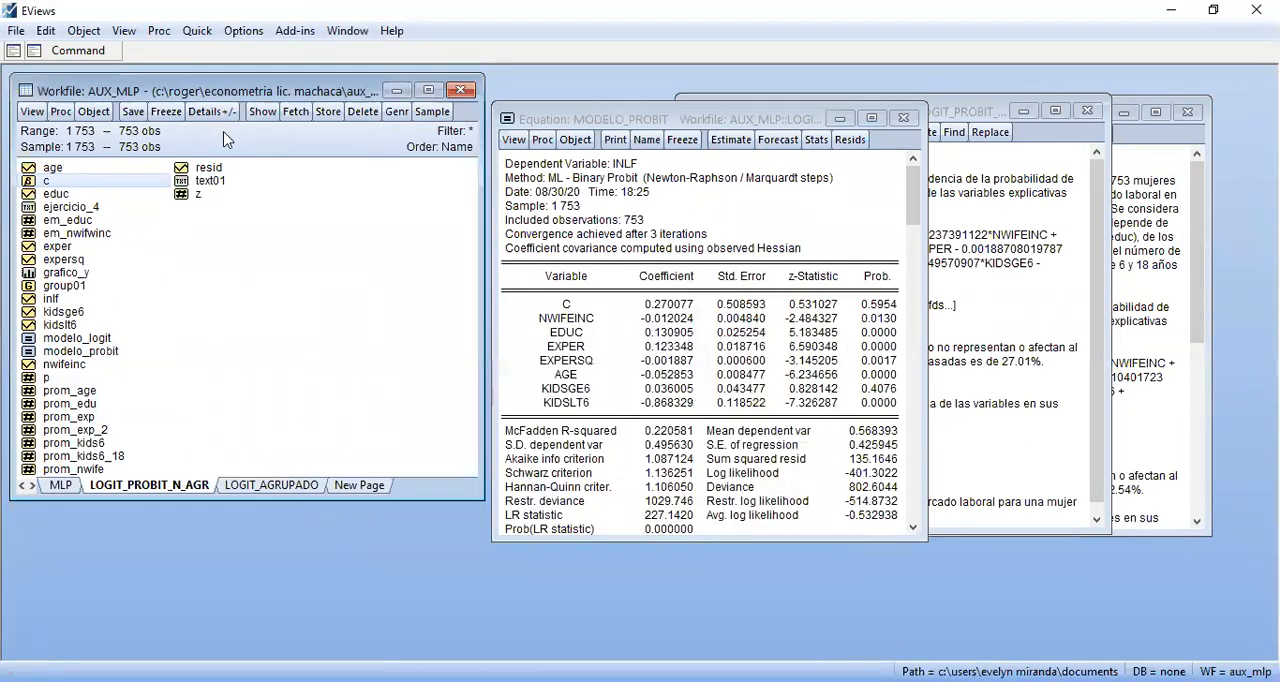
Add the term c(2)*prom_nwife to the scalar i command
click(88, 52)
text(+)
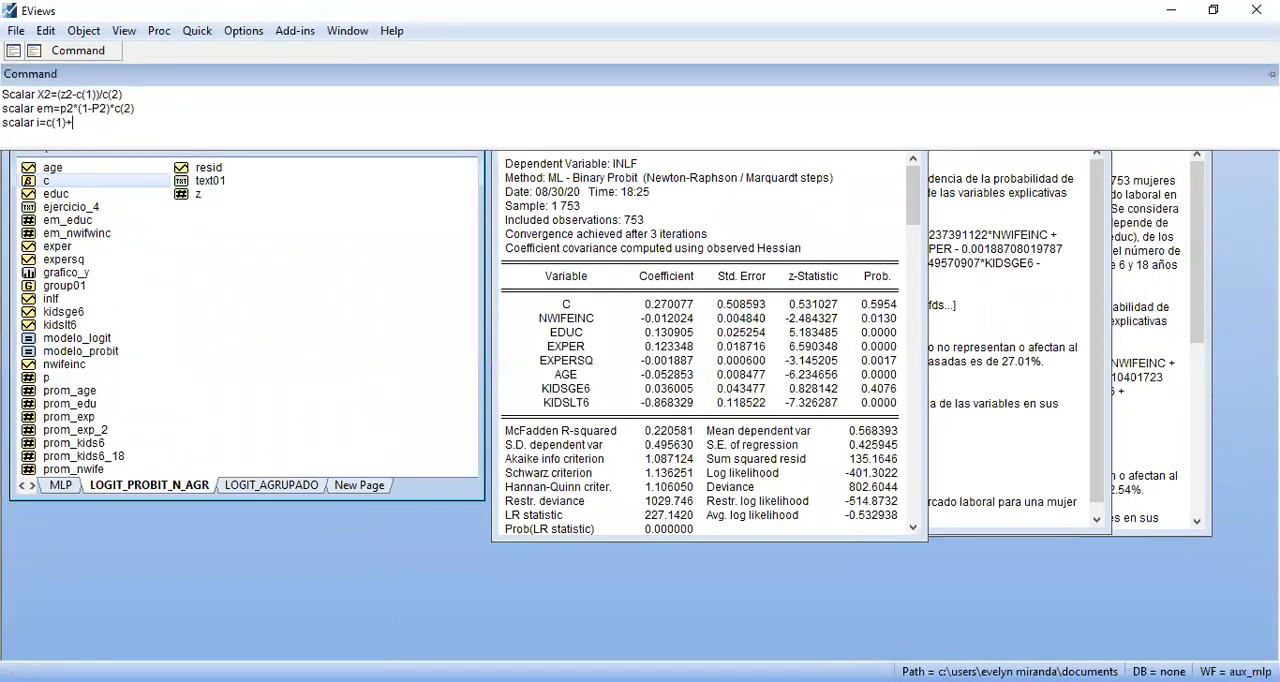
text(c)
text((2)+)
text(c)
key(BackSpace)
key(BackSpace)
text(*prom)
text(_nwifw)
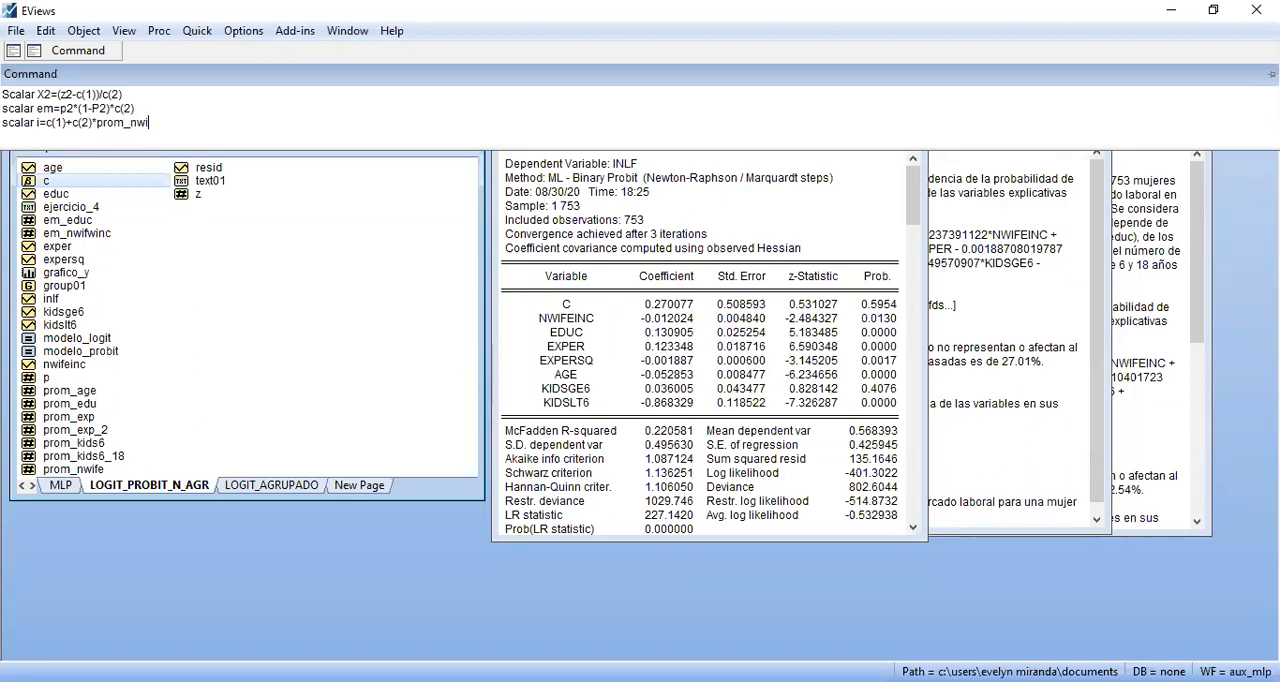
key(BackSpace)
text(e+c(2)
Extend the scalar i command with the education term c(3)*prom_edu
key(BackSpace)
text(3)*edu)
key(BackSpace)
key(BackSpace)
key(BackSpace)
text(prom_)
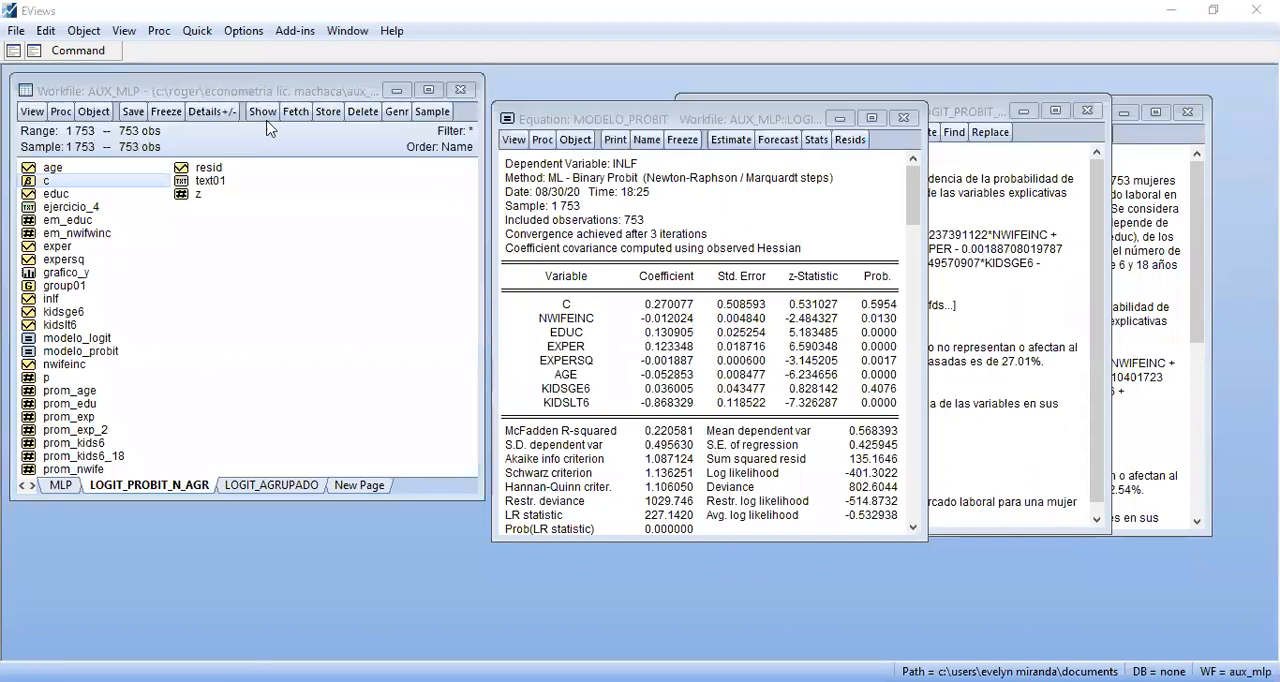
click(96, 55)
text(edu)
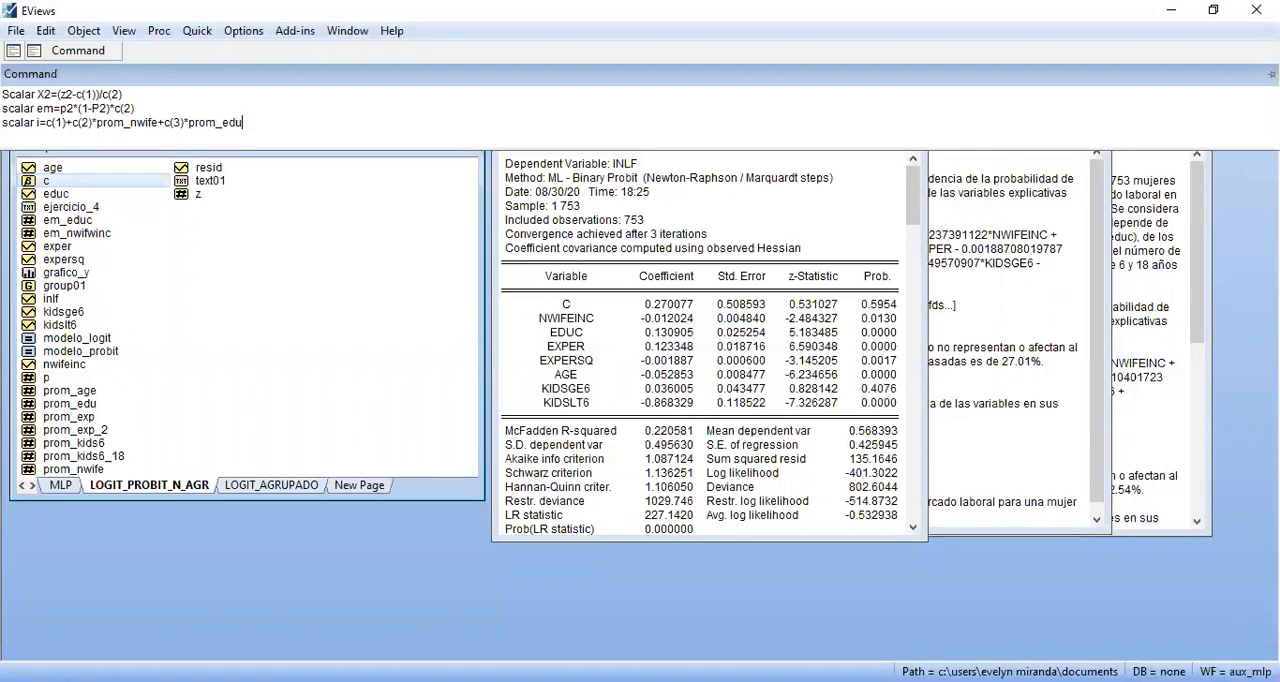
text(+c(4)*prom_exp)
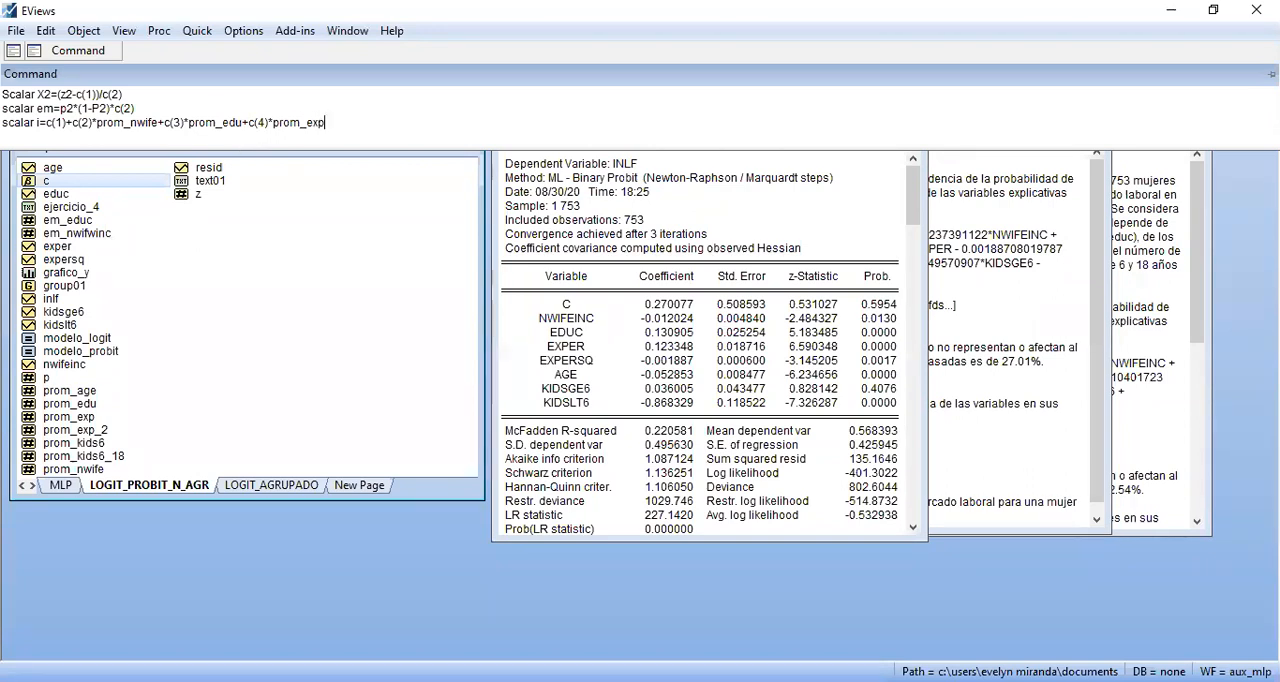
text(+c(5)*prom_ex)
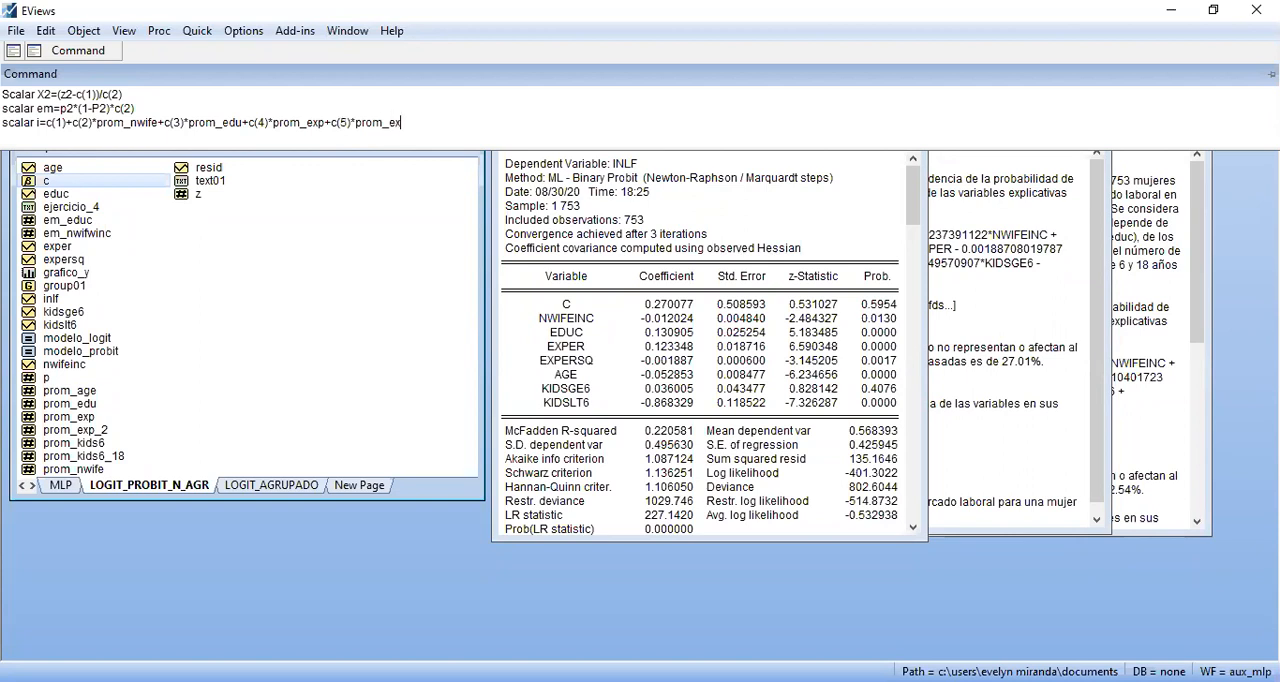
text(p_2+c(6)
Add the age term c(6)*prom_age to the scalar i expression
text()*prom_age)
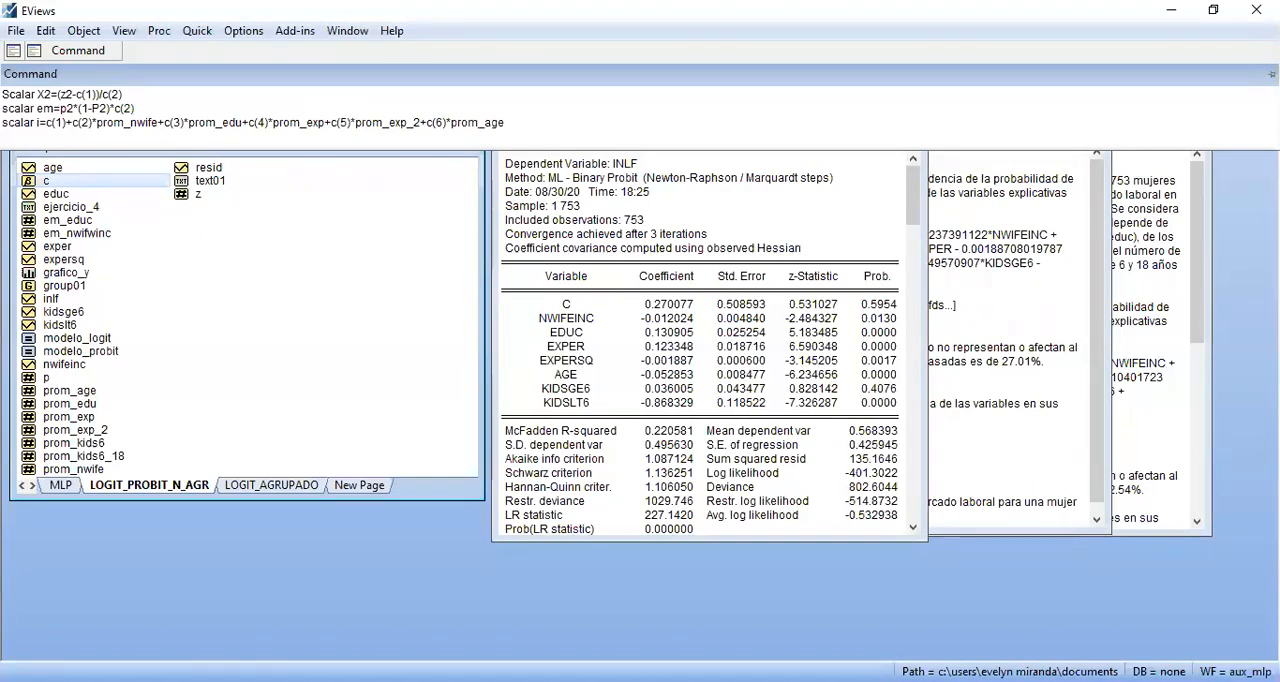
text(+c(7)*k)
Add the term c(7)*prom_kids6 to the scalar i expression
key(BackSpace)
text(prom)
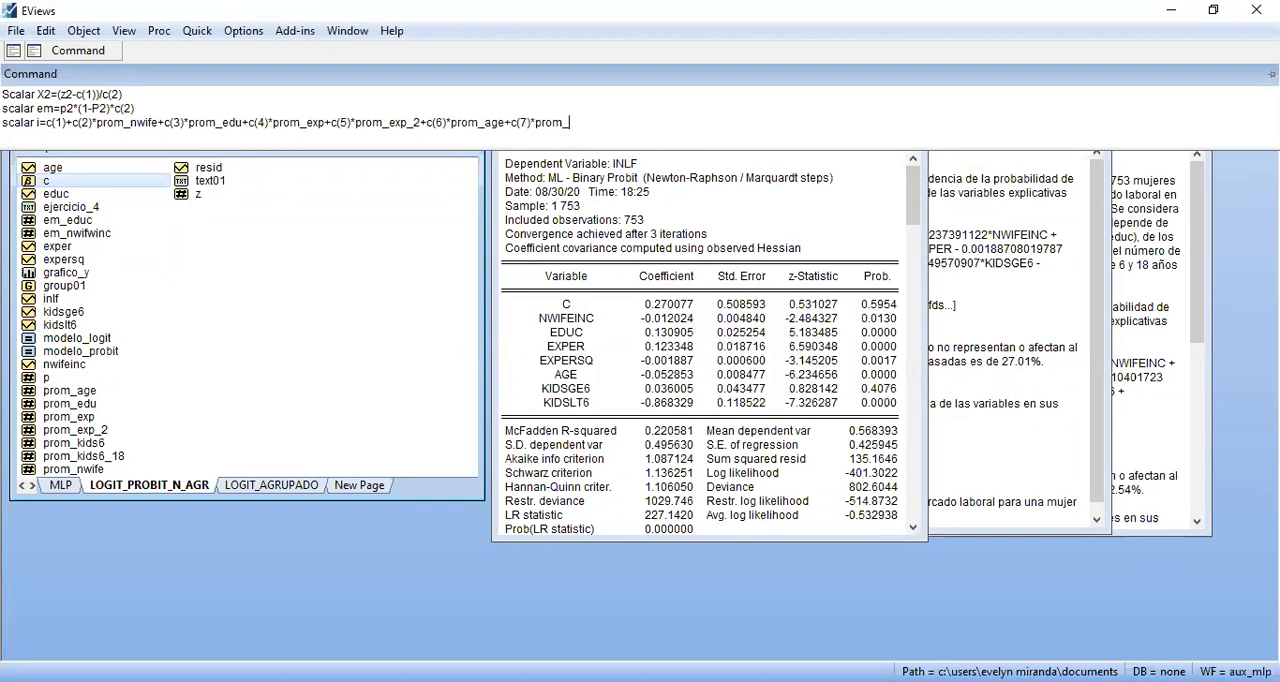
text(_kids6+c()
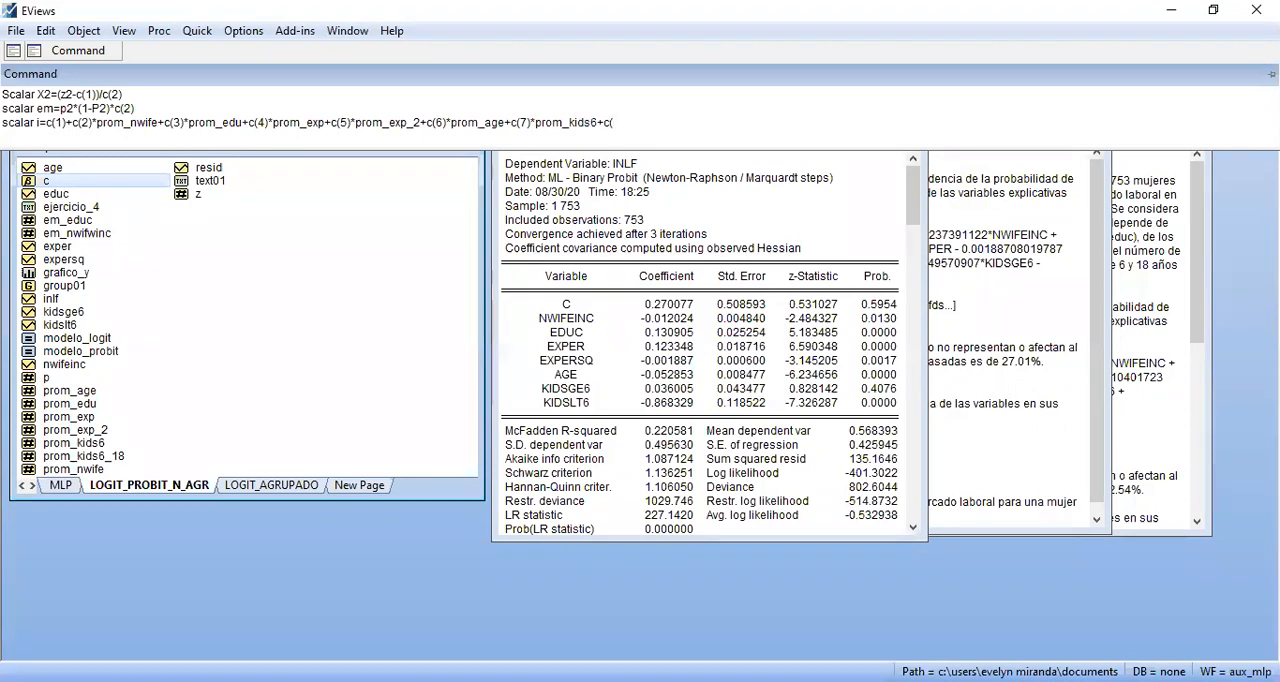
text(8)*prom_kids)
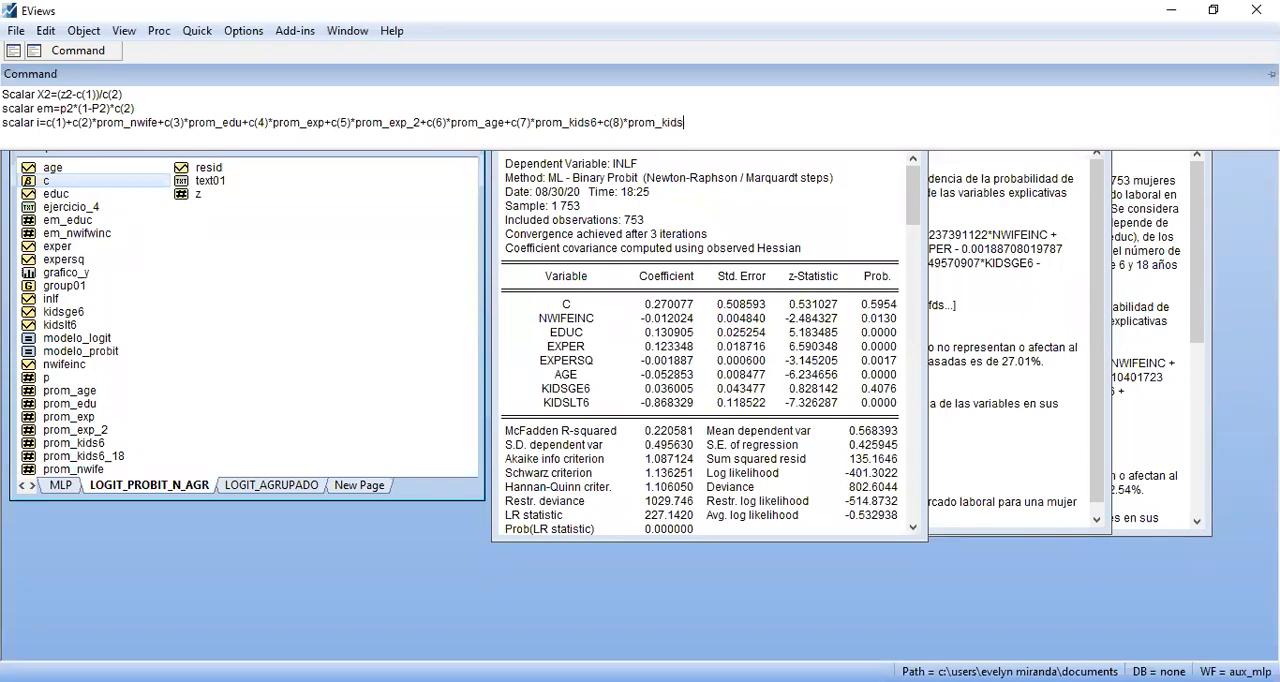
text(6_18)
Complete the scalar i expression with c(8)*prom_kids6_18 and run the command
key(Return)
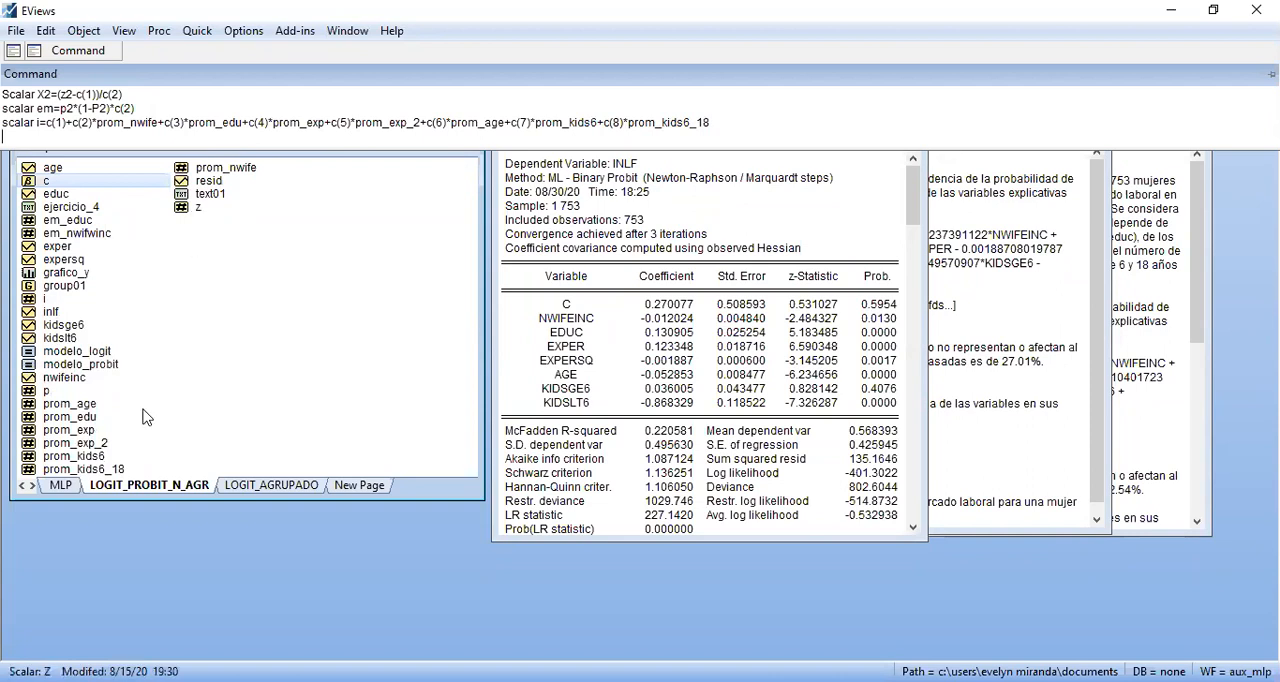
View the value of scalar i, consult the probability formula in the Acrobat Reader PDF, and return to EViews to close the scalar
double_click(44, 298)
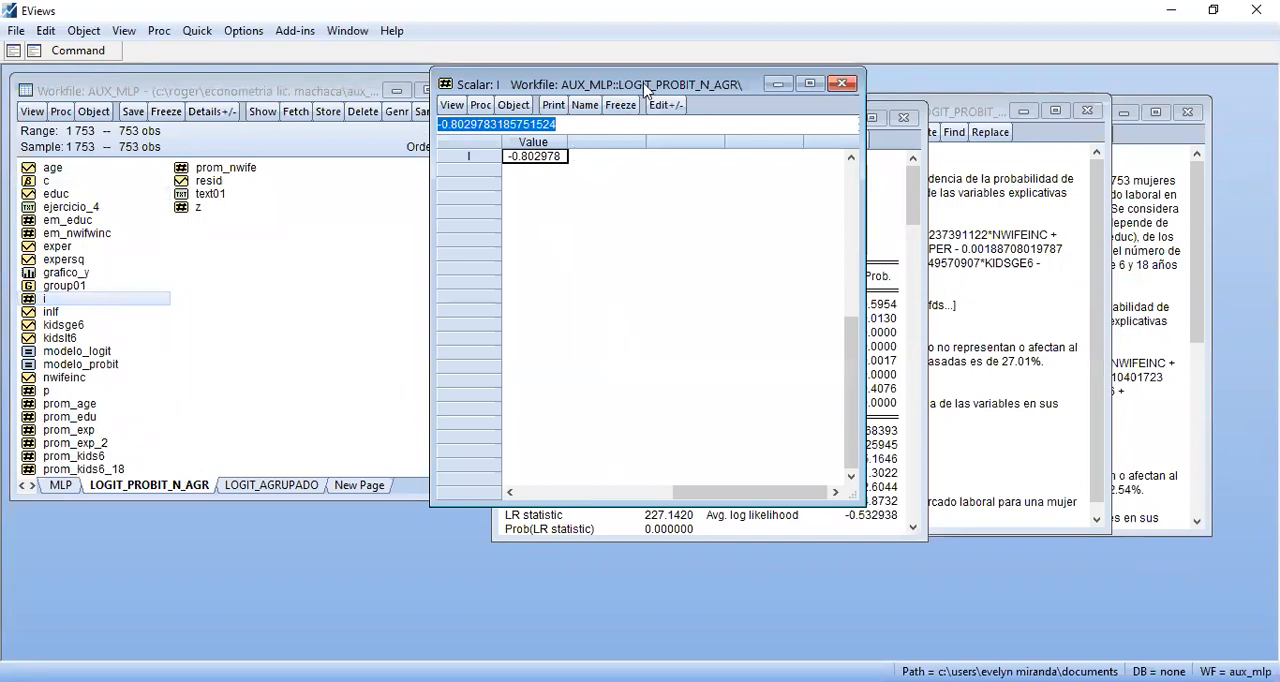
drag(646, 89, 250, 138)
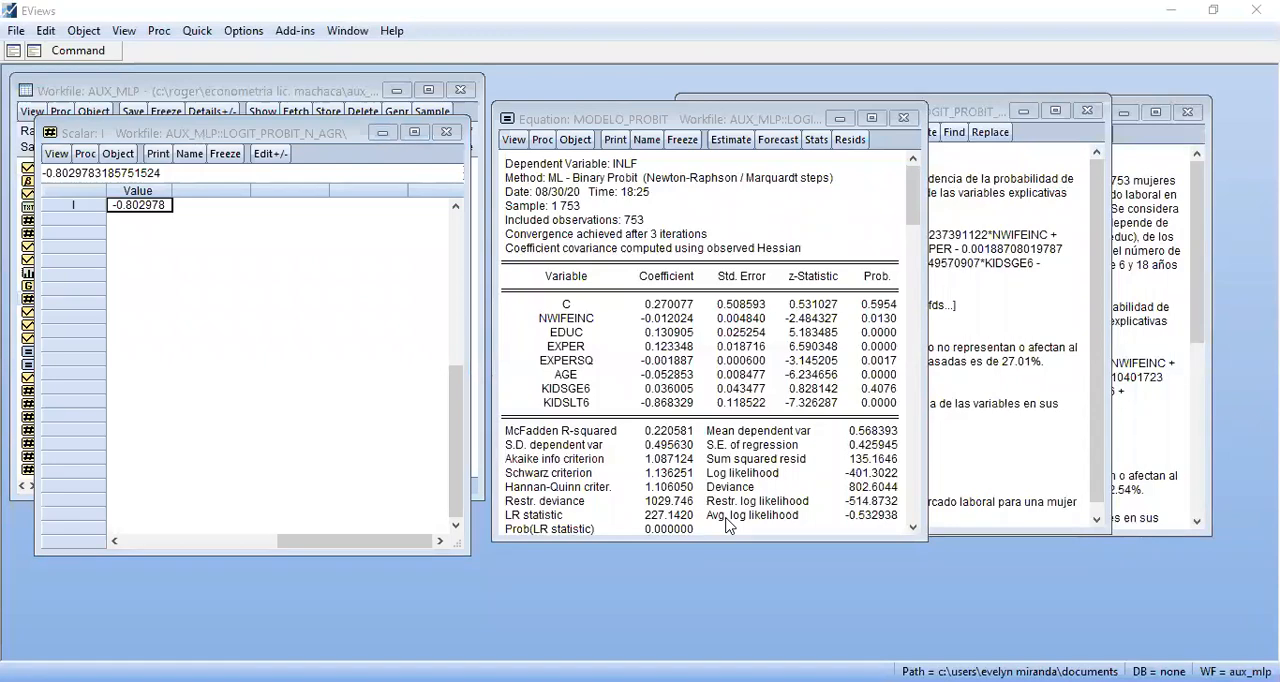
key(alt+Tab)
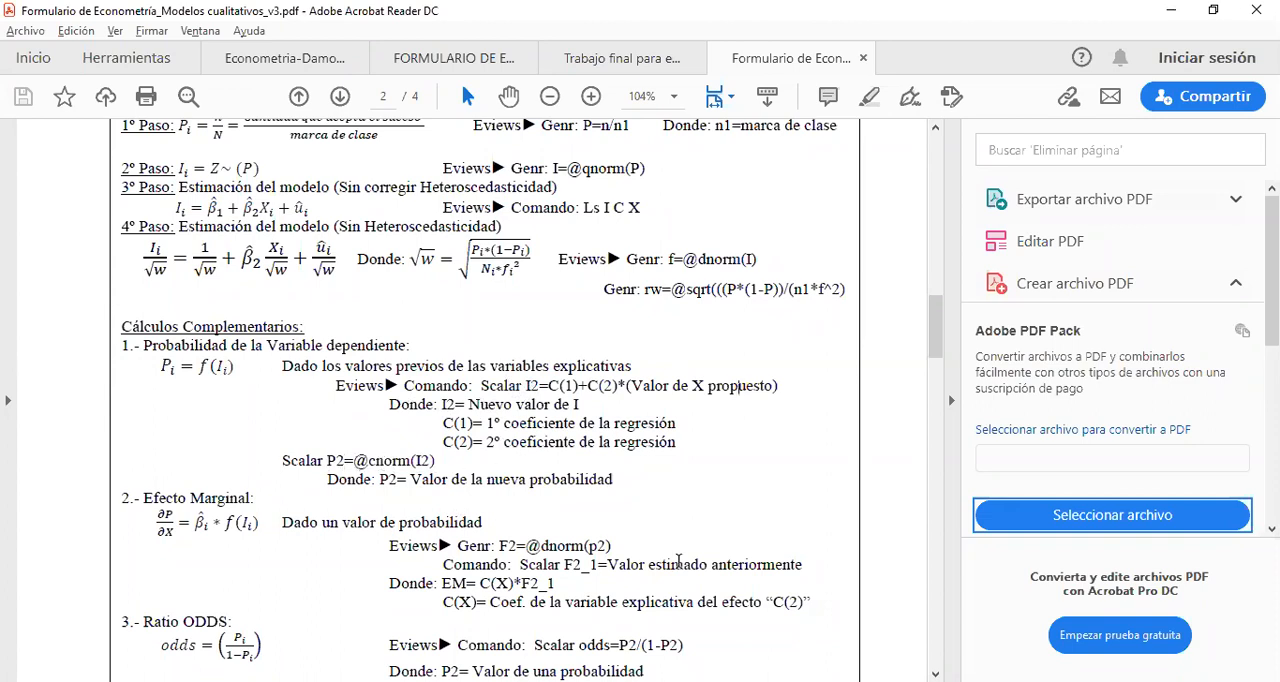
key(alt+Tab)
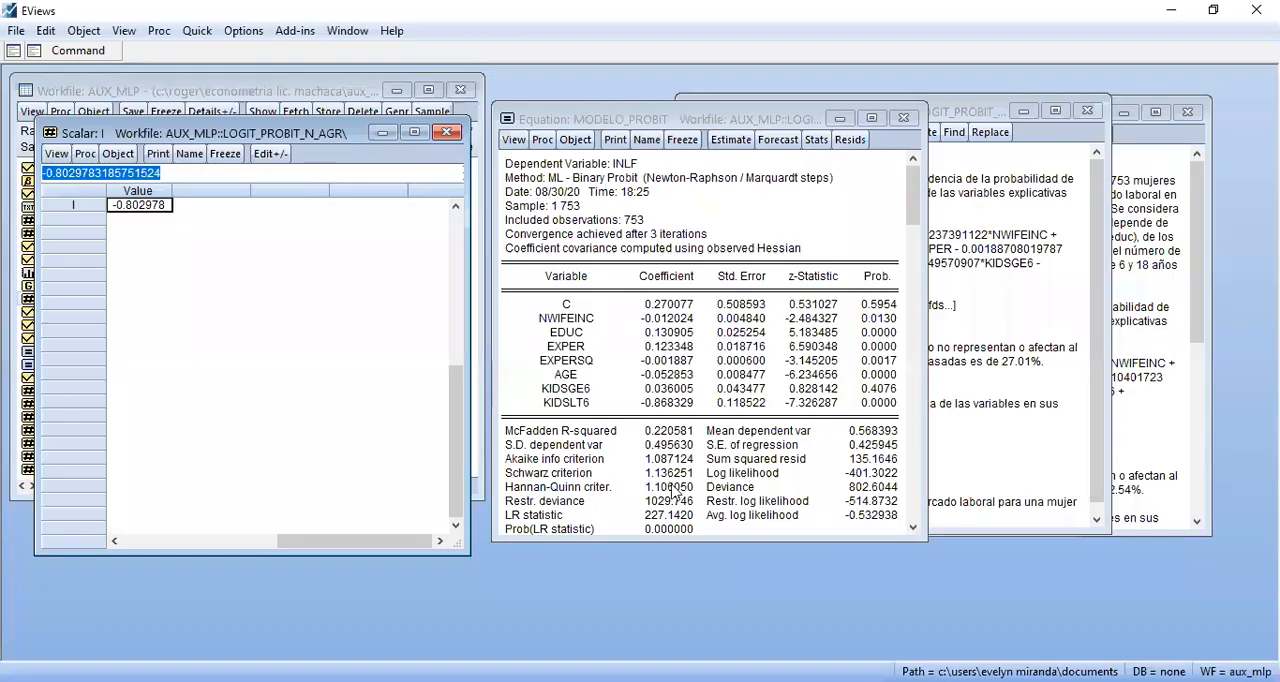
click(446, 132)
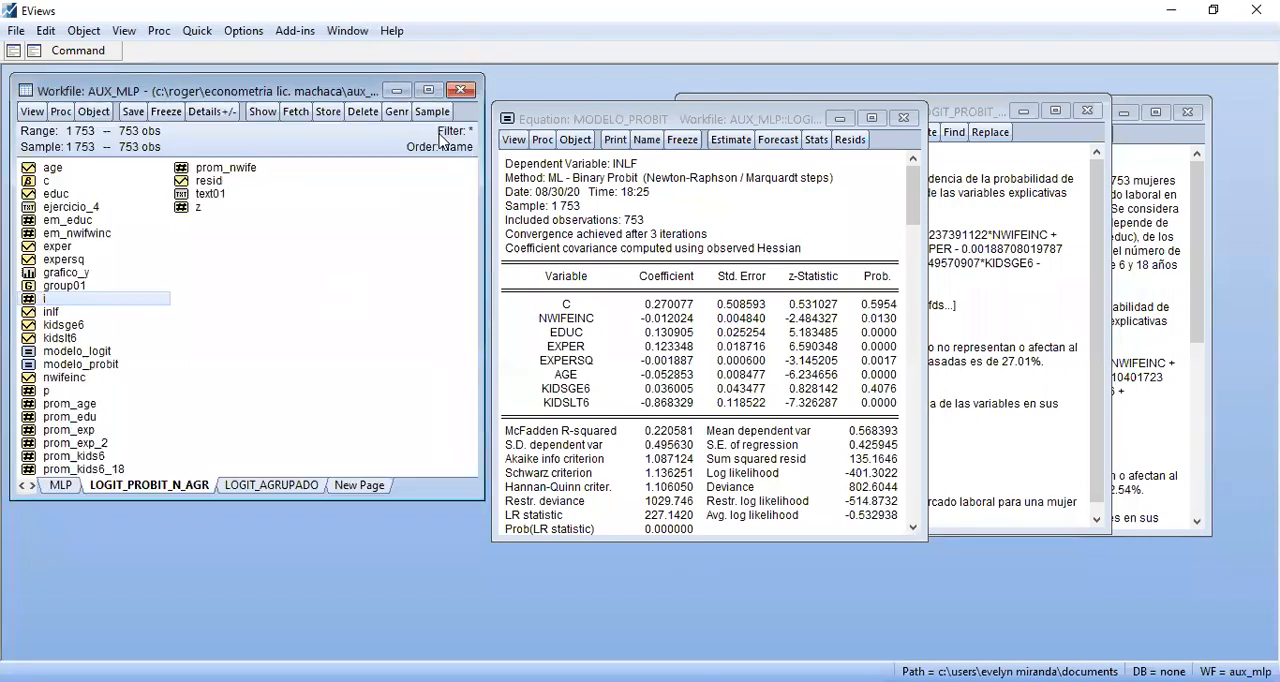
click(60, 391)
click(78, 50)
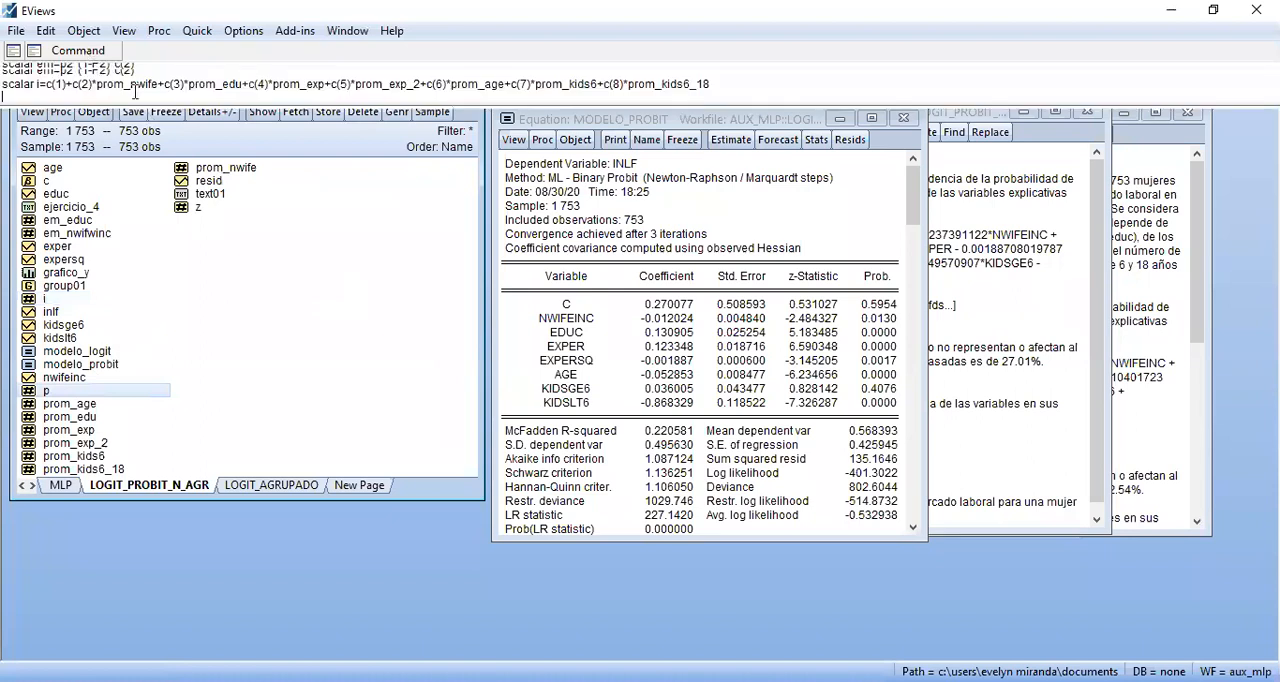
text(scalar)
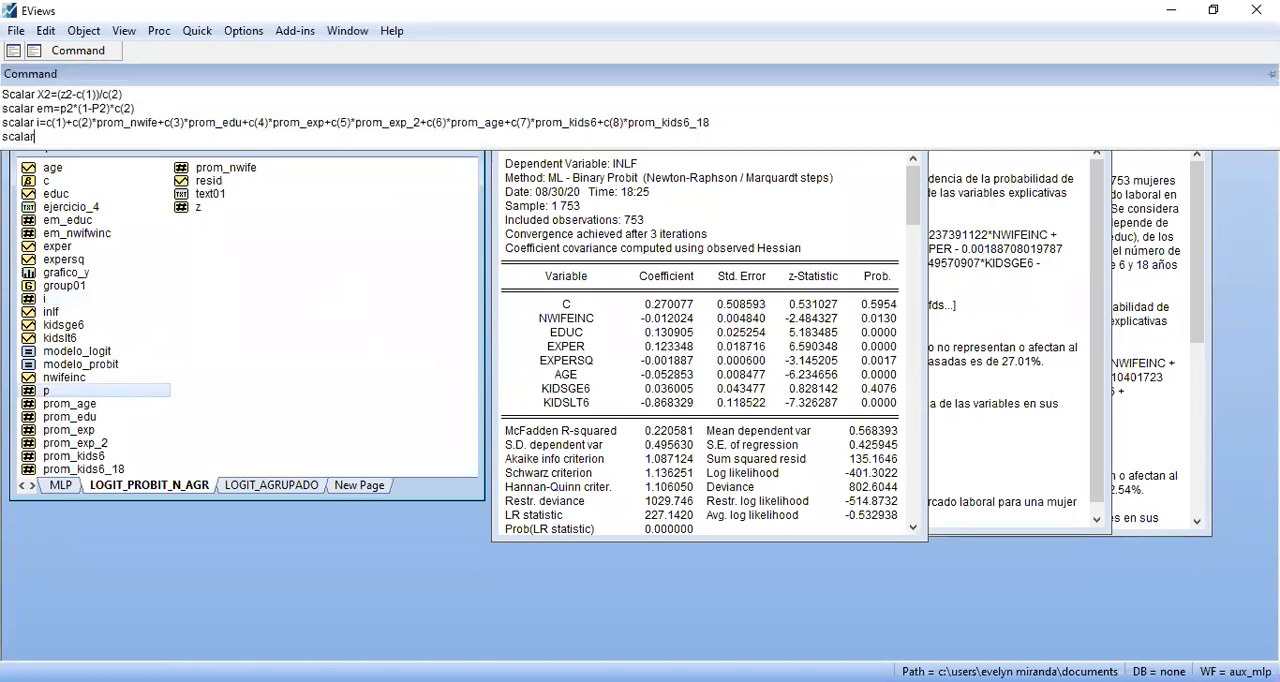
text( p_2=@cnorm)
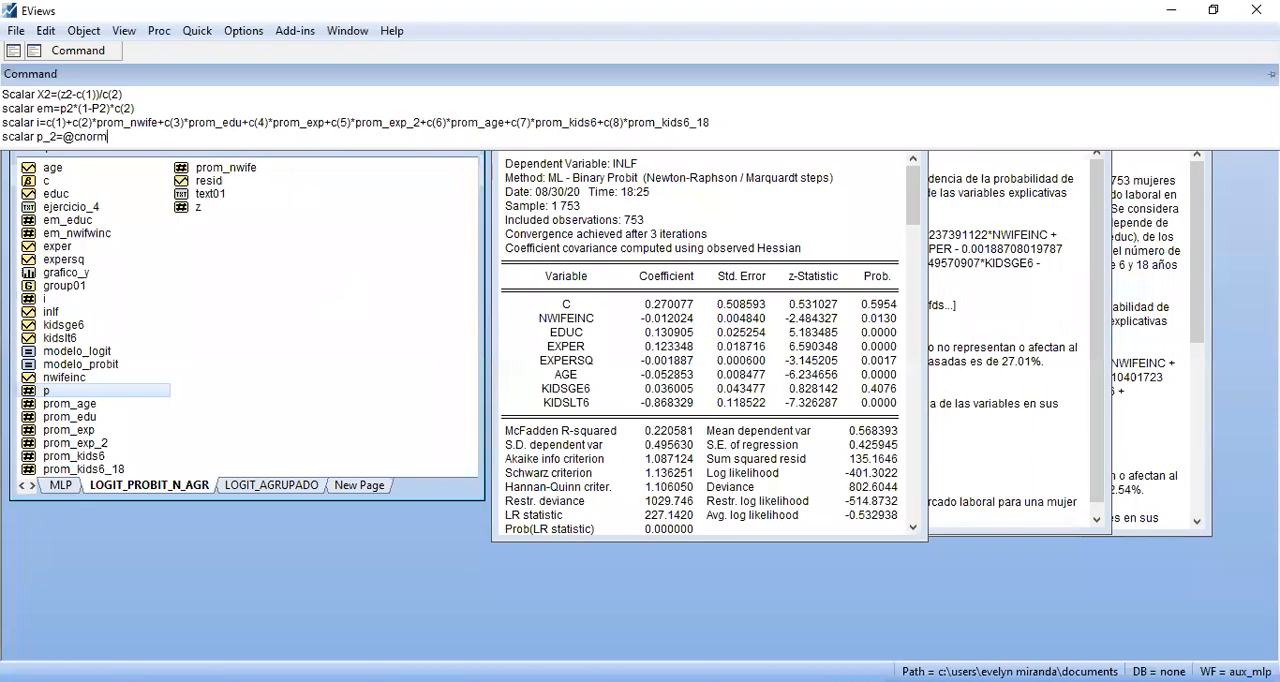
text((i)
key(Return)
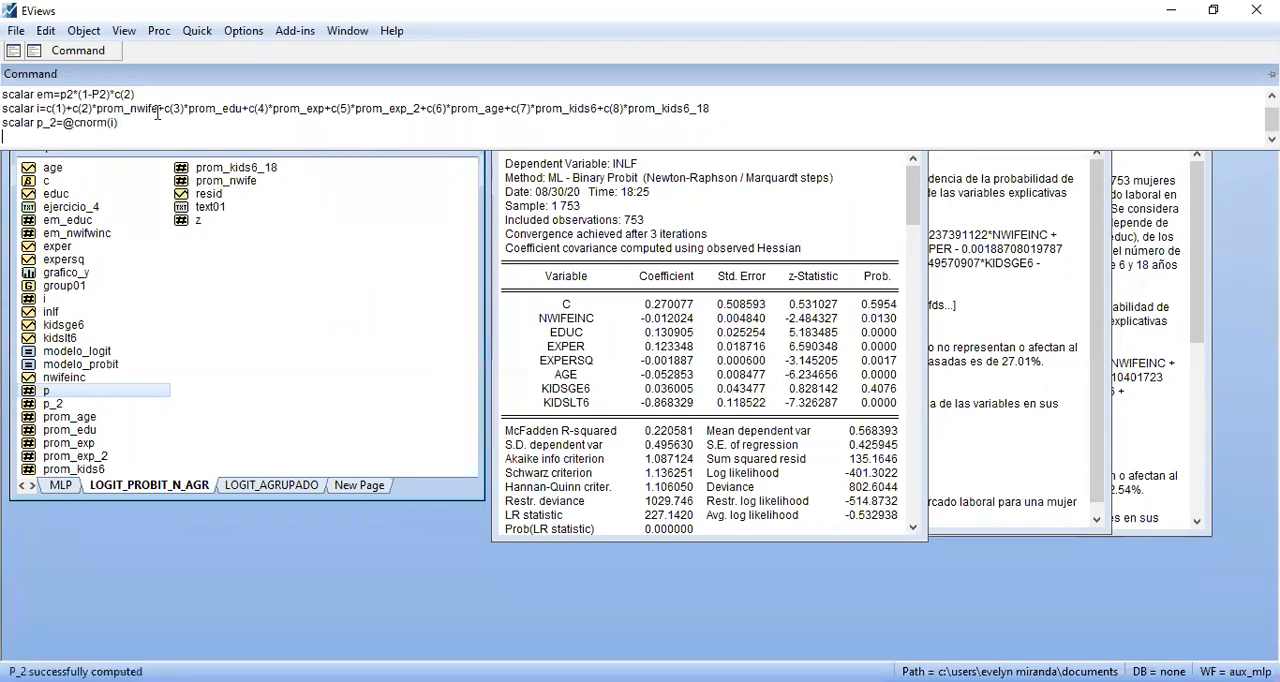
View the value of scalar p_2, copy it as text using highest precision, and close the scalar
double_click(53, 404)
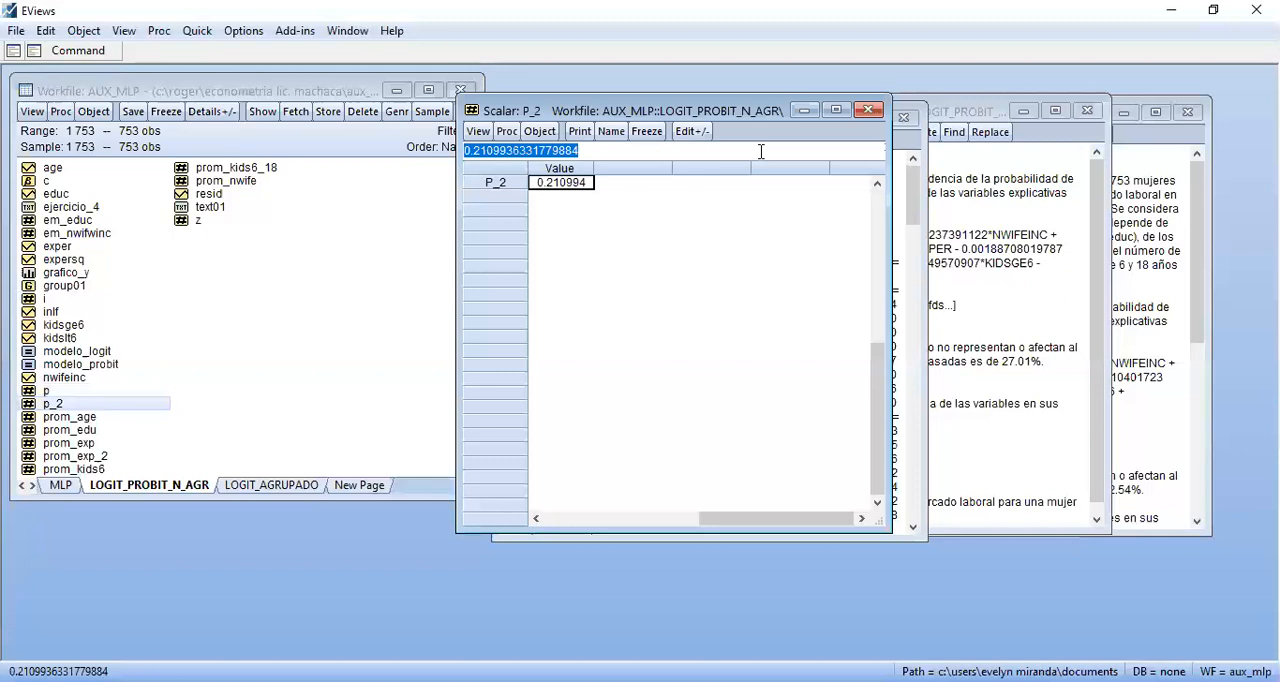
click(868, 111)
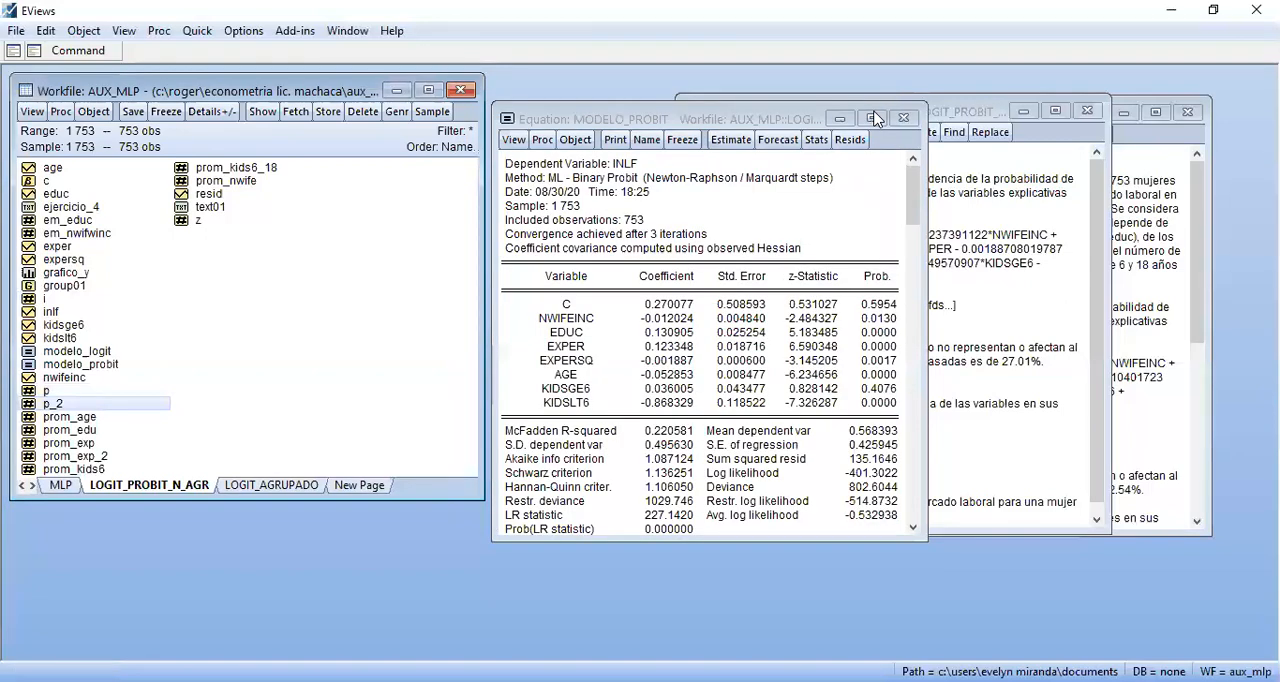
double_click(59, 403)
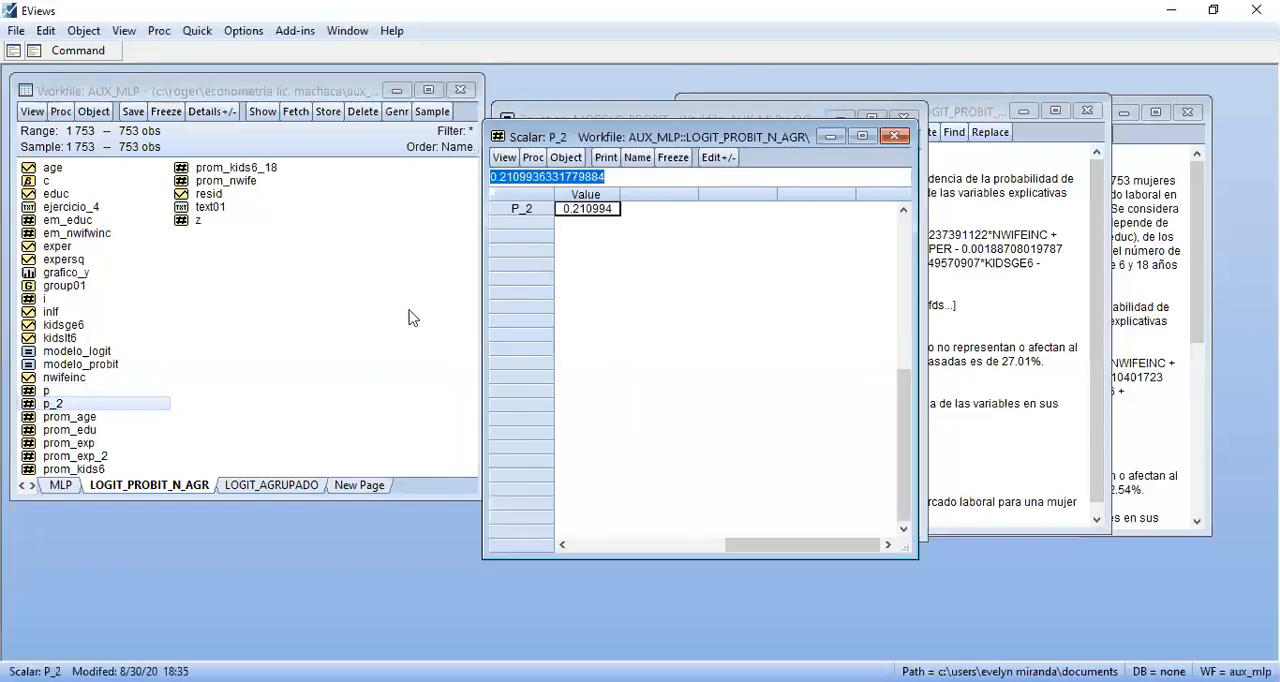
key(ctrl+c)
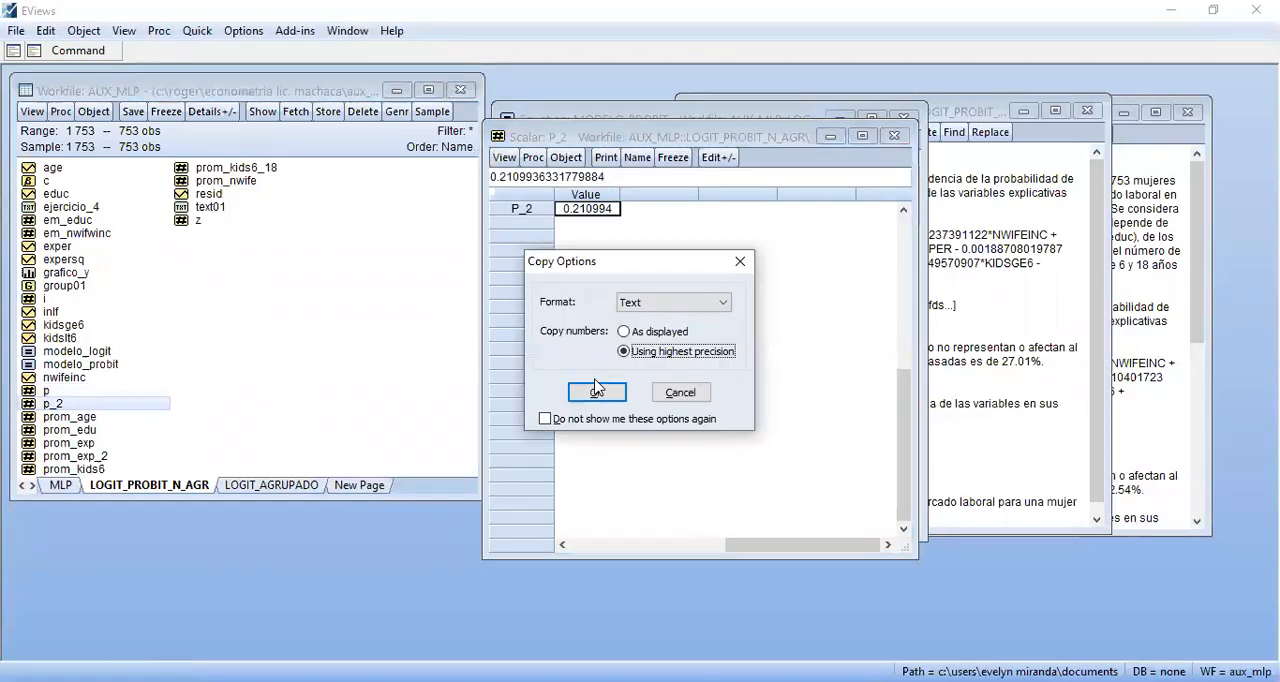
click(595, 392)
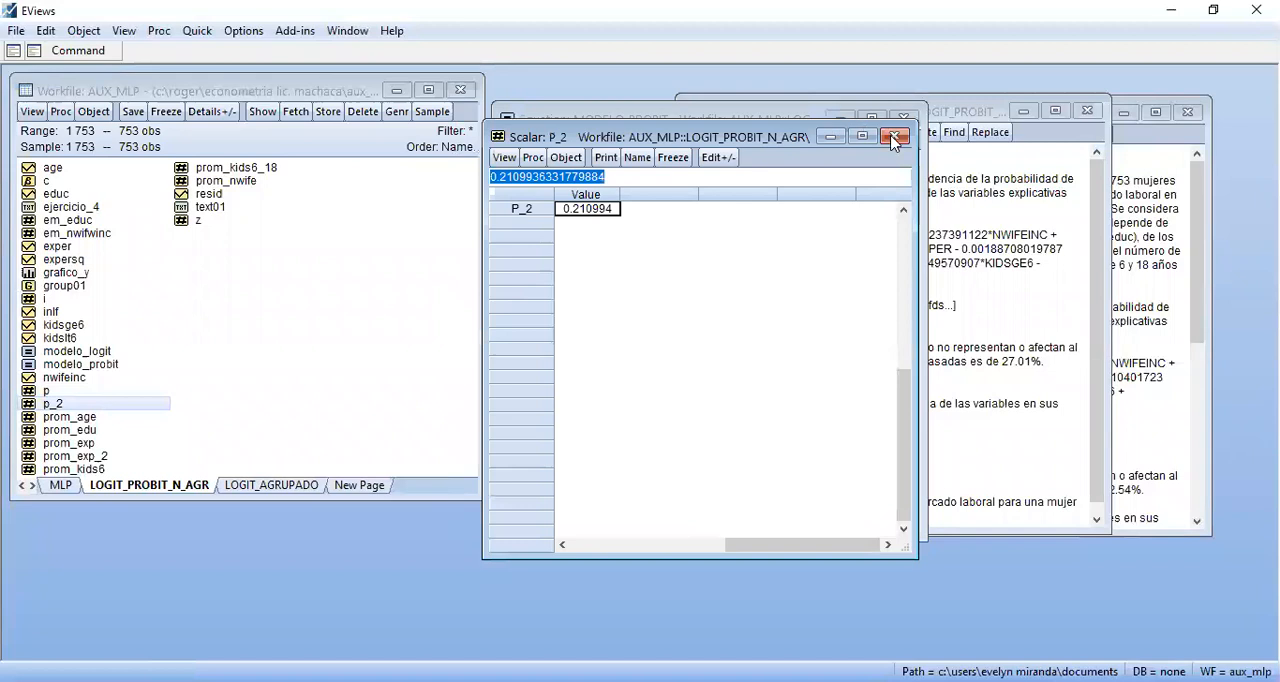
click(894, 135)
Review questions b and c in the EJERCICIO_4 text and place the cursor in the blank space under question b
click(1040, 303)
click(773, 425)
key(Down)
key(Up)
key(Up)
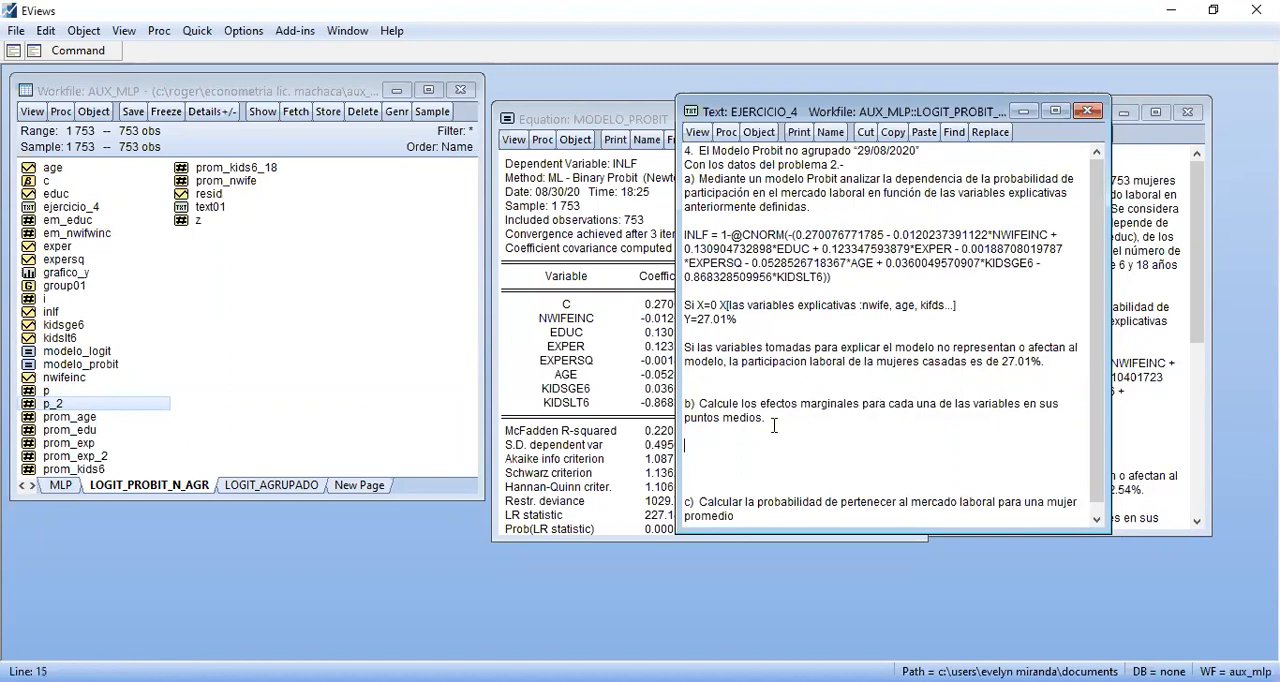
key(Down)
key(Down)
key(Down)
key(Down)
key(Down)
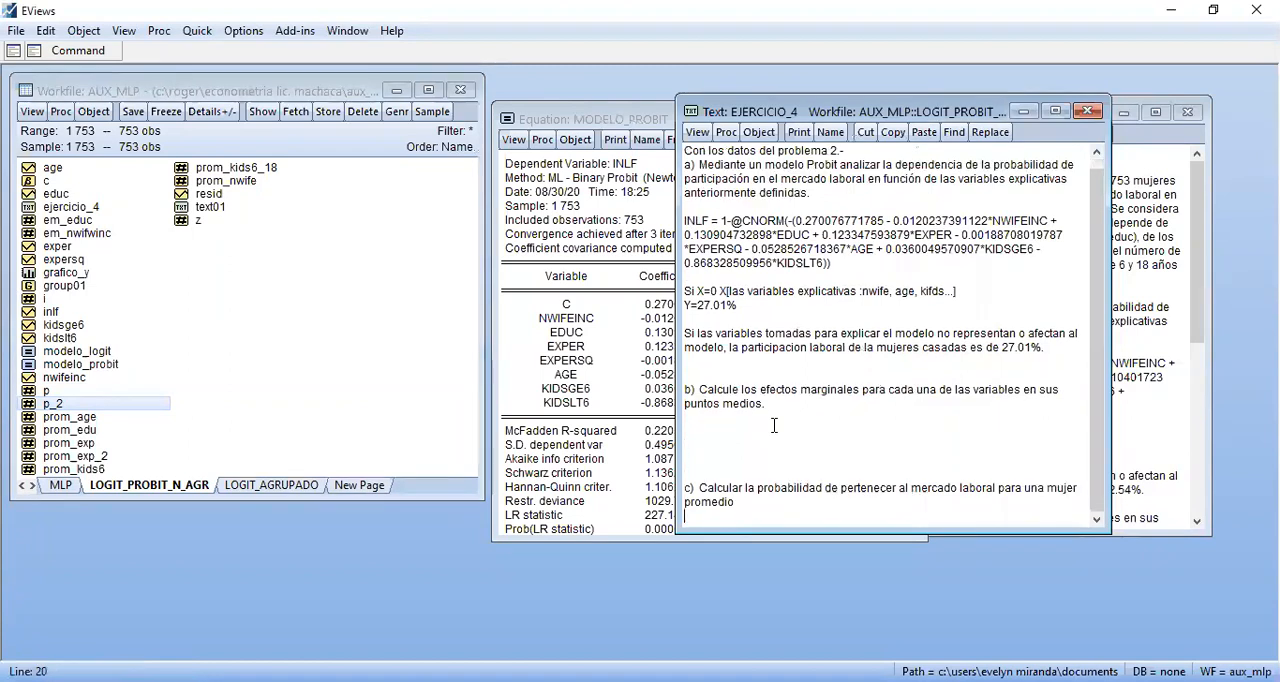
click(716, 425)
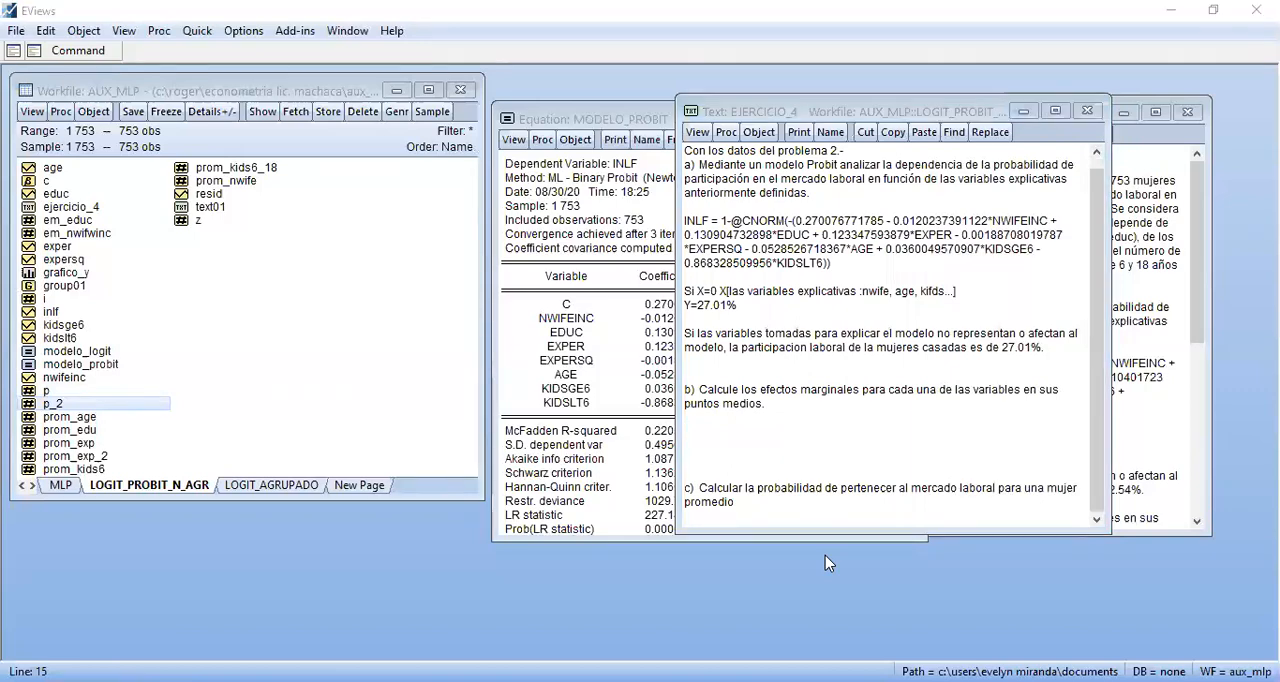
key(alt+Tab)
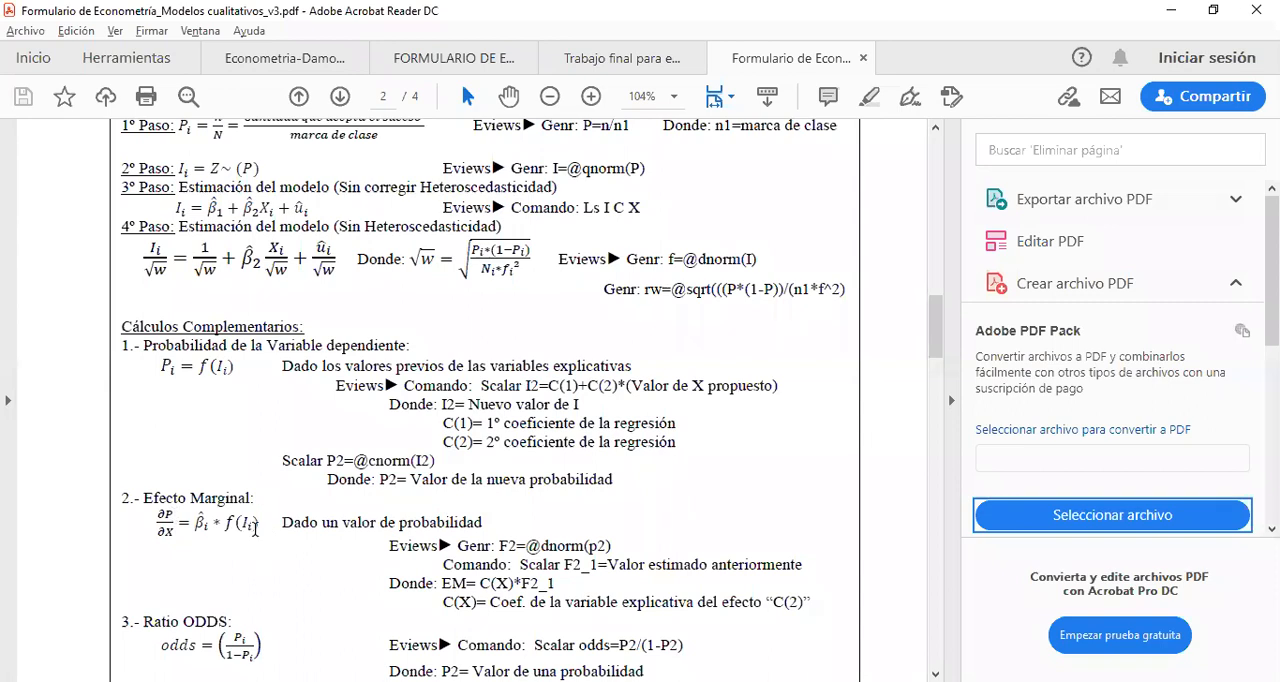
drag(499, 546, 517, 546)
click(512, 546)
click(630, 548)
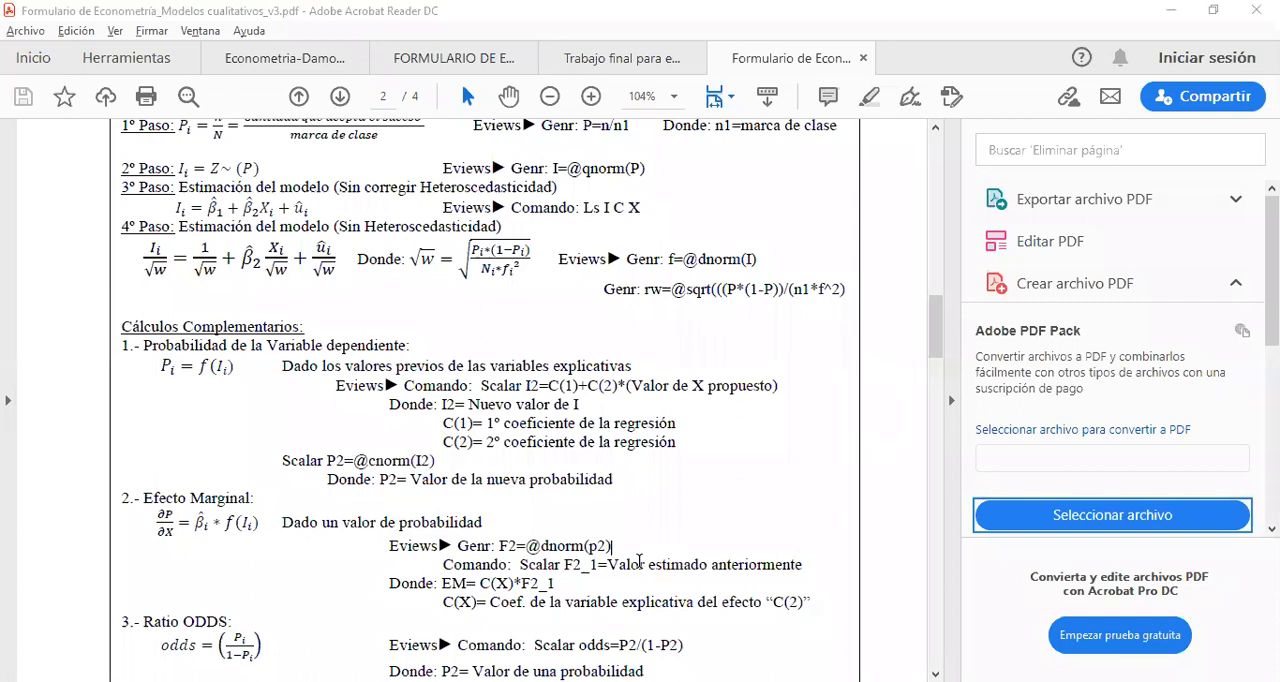
key(alt+Tab)
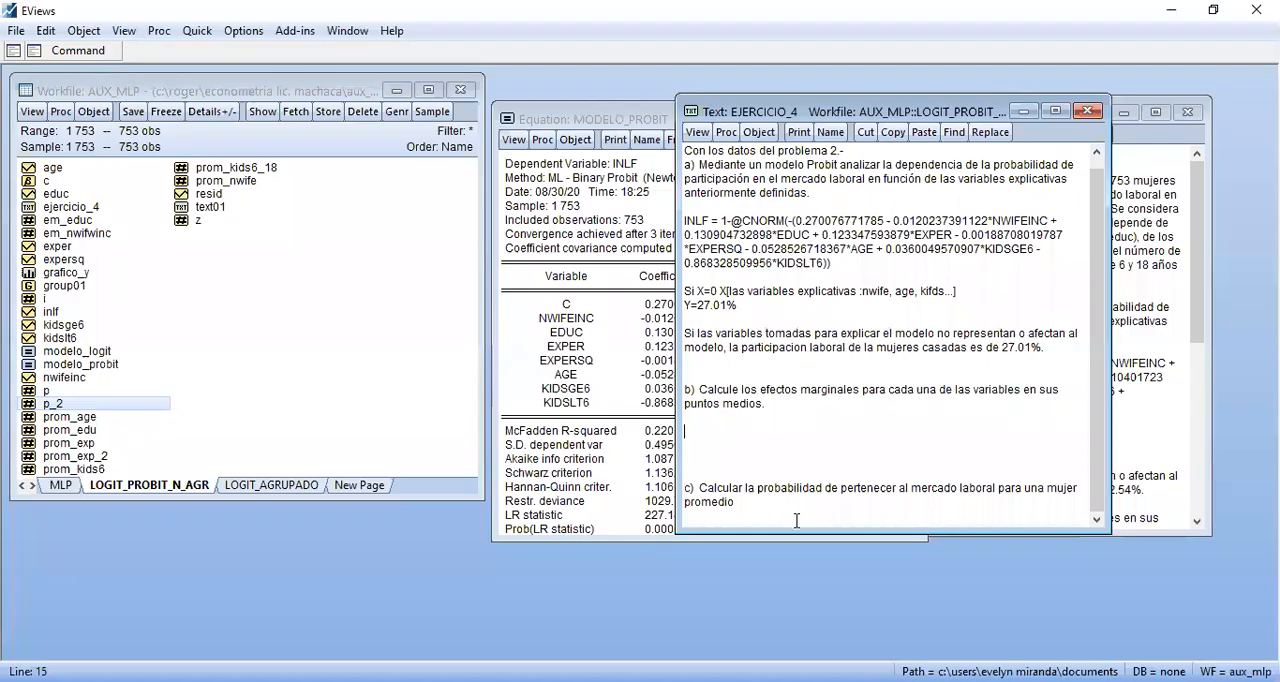
click(85, 55)
text(scalr)
key(BackSpace)
text(ar )
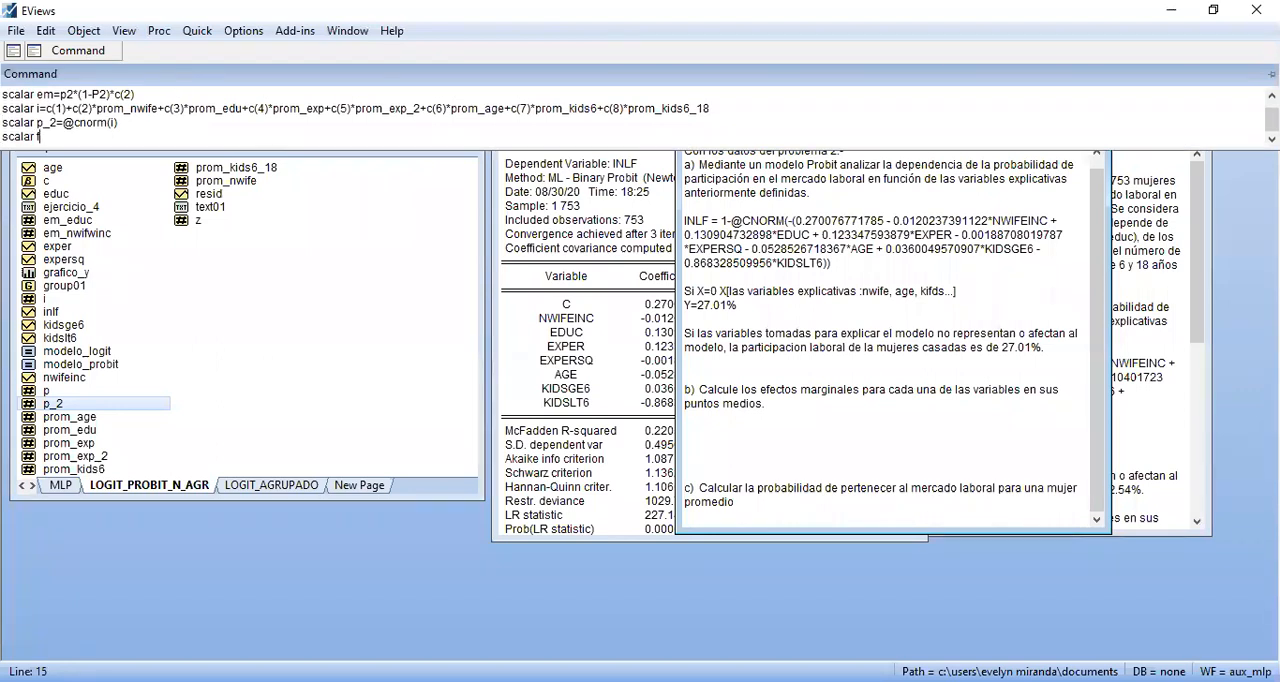
text(f=@dnorm(p_2)
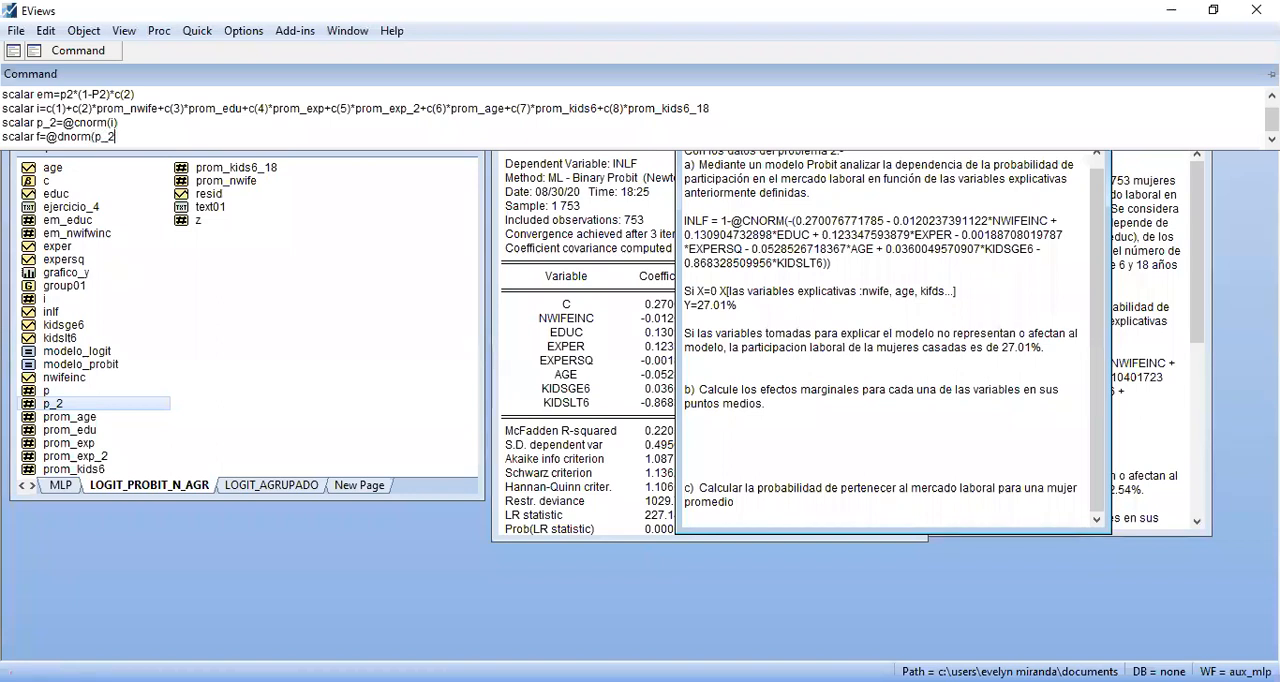
text())
key(Return)
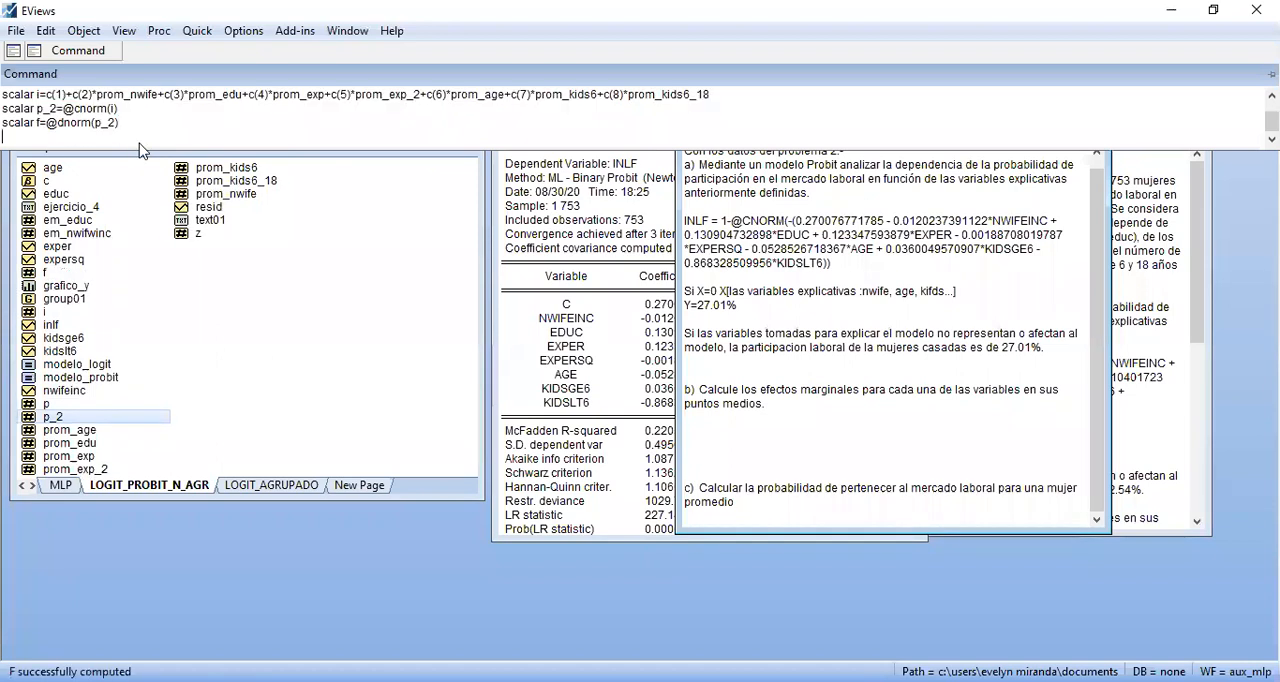
View and close scalar f, check the EM formula in the Acrobat Reader PDF, and return to EViews
double_click(62, 270)
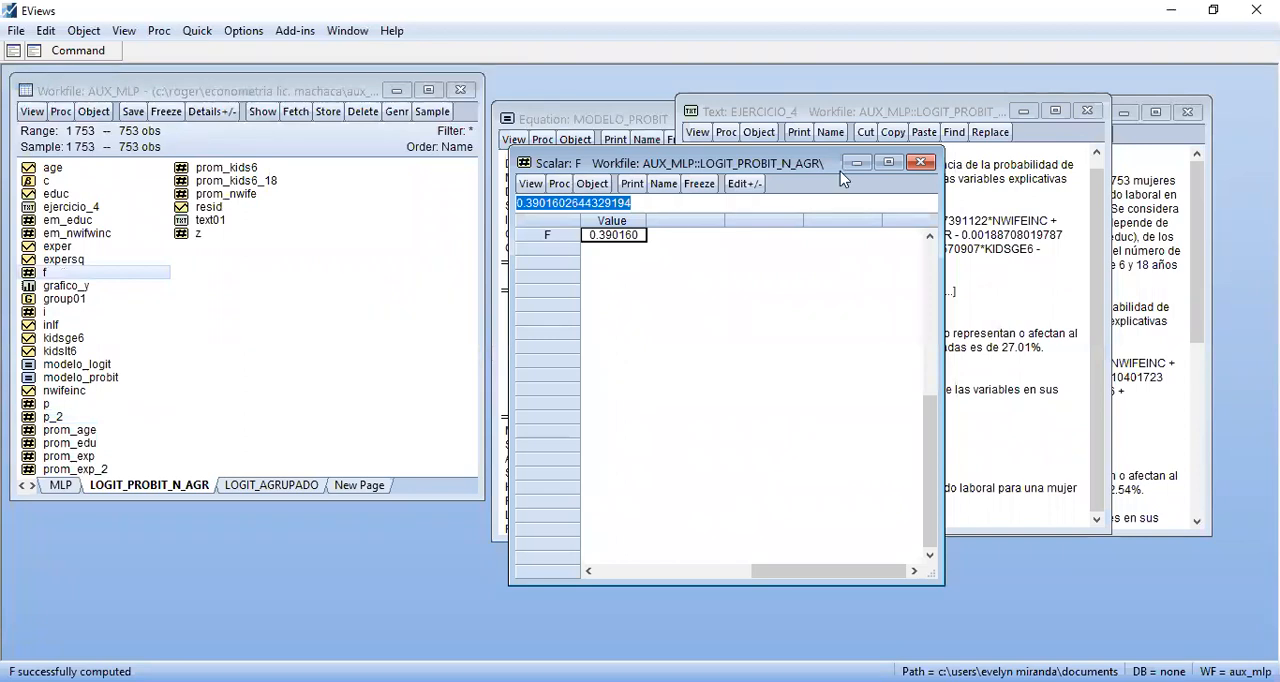
click(920, 163)
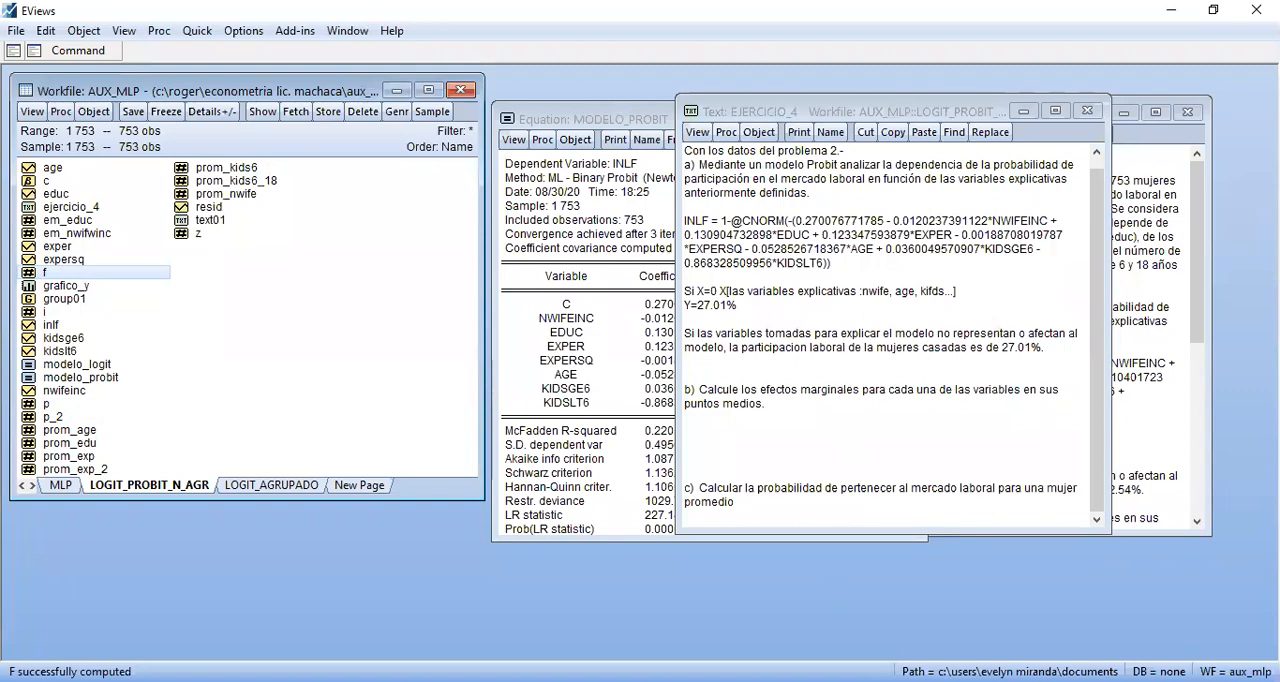
key(alt+Tab)
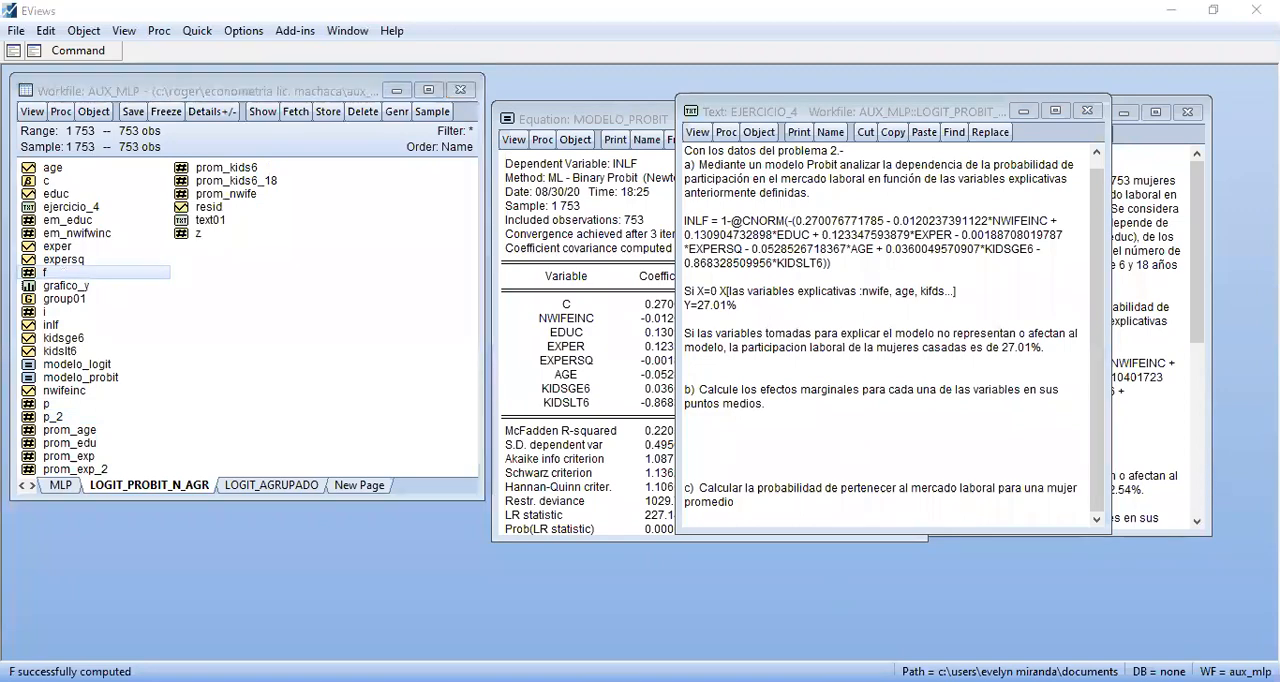
key(alt+Tab)
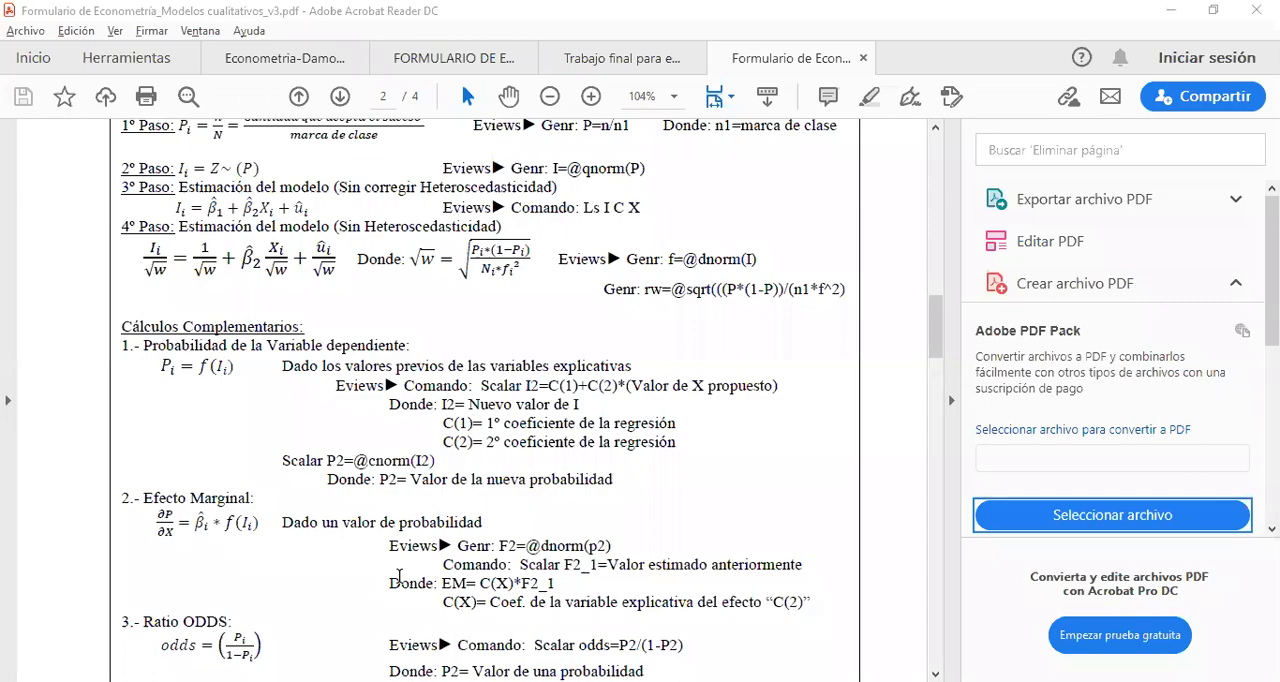
key(alt+Tab)
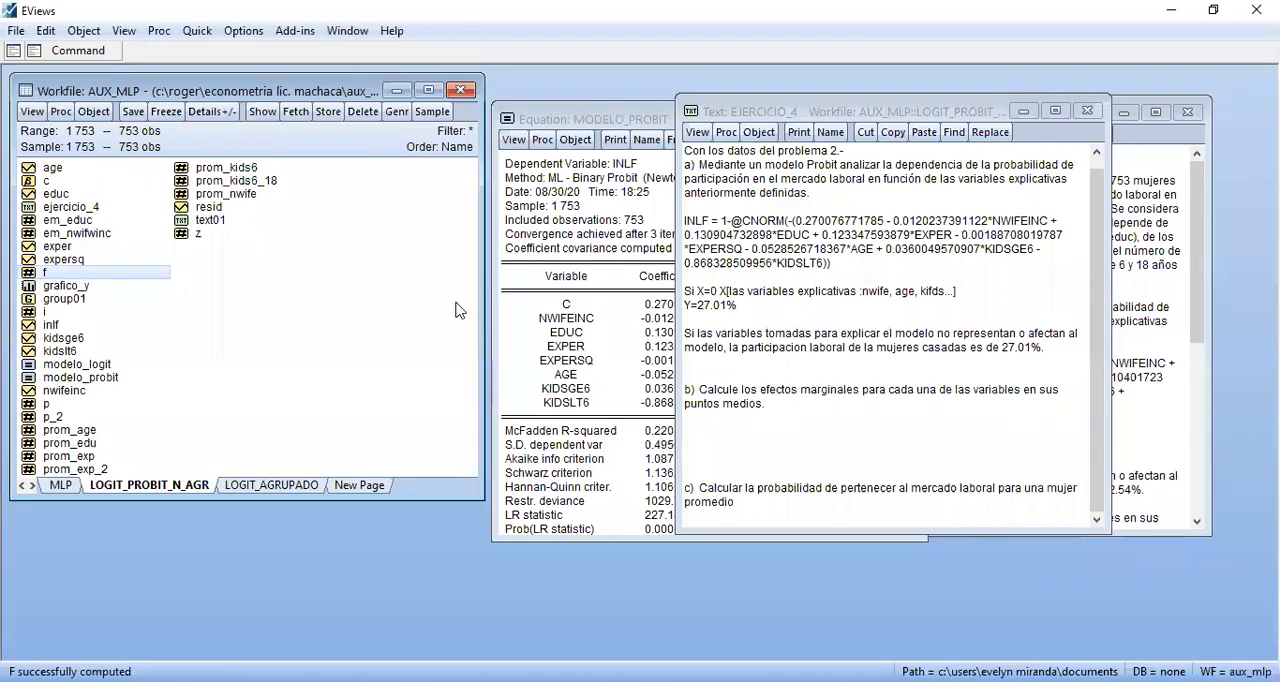
Start the answer line em_nwife_p= under question b in the EJERCICIO_4 text
click(748, 429)
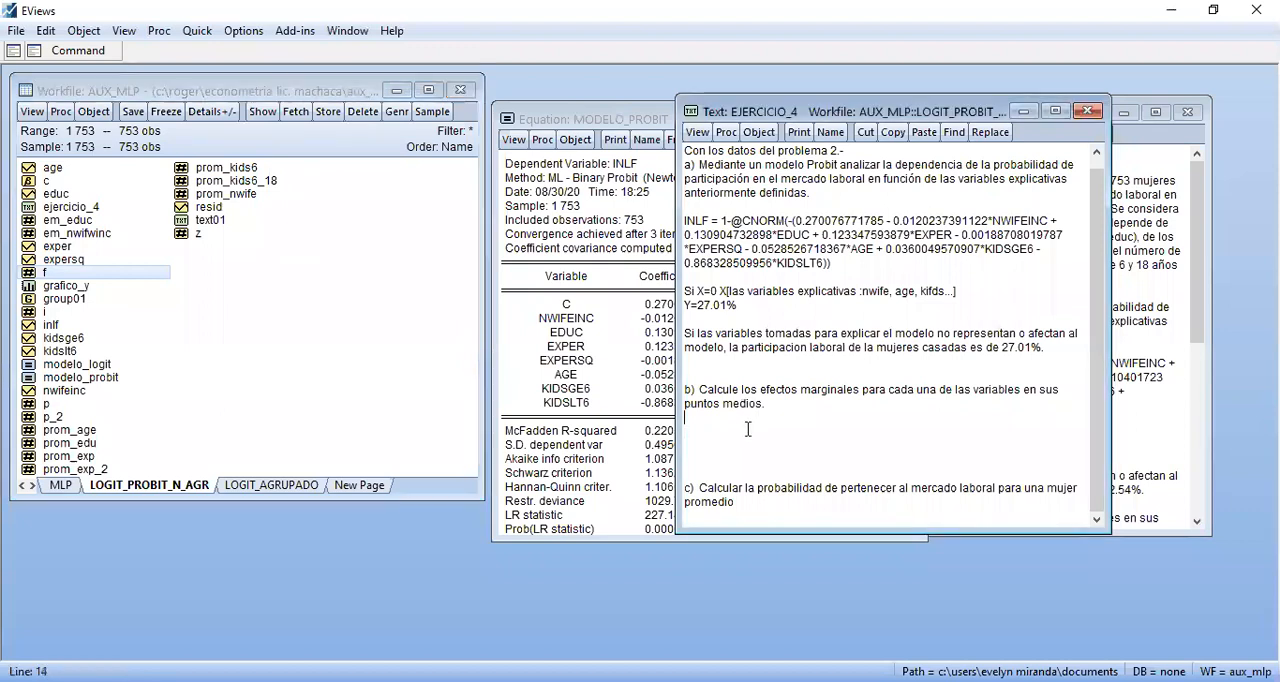
text(em_nwife_p=)
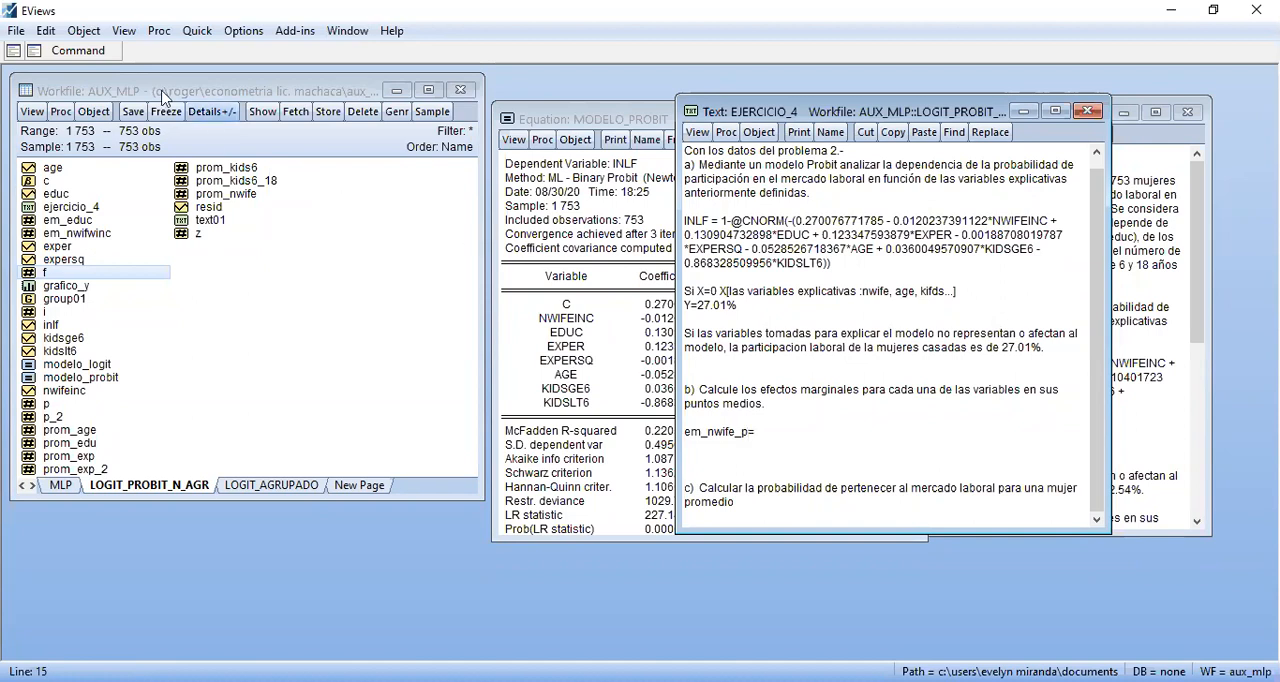
Compute the marginal effect of nwifeinc with the command scalar em_nwife_p=f*c(2)
click(80, 54)
text(scalar)
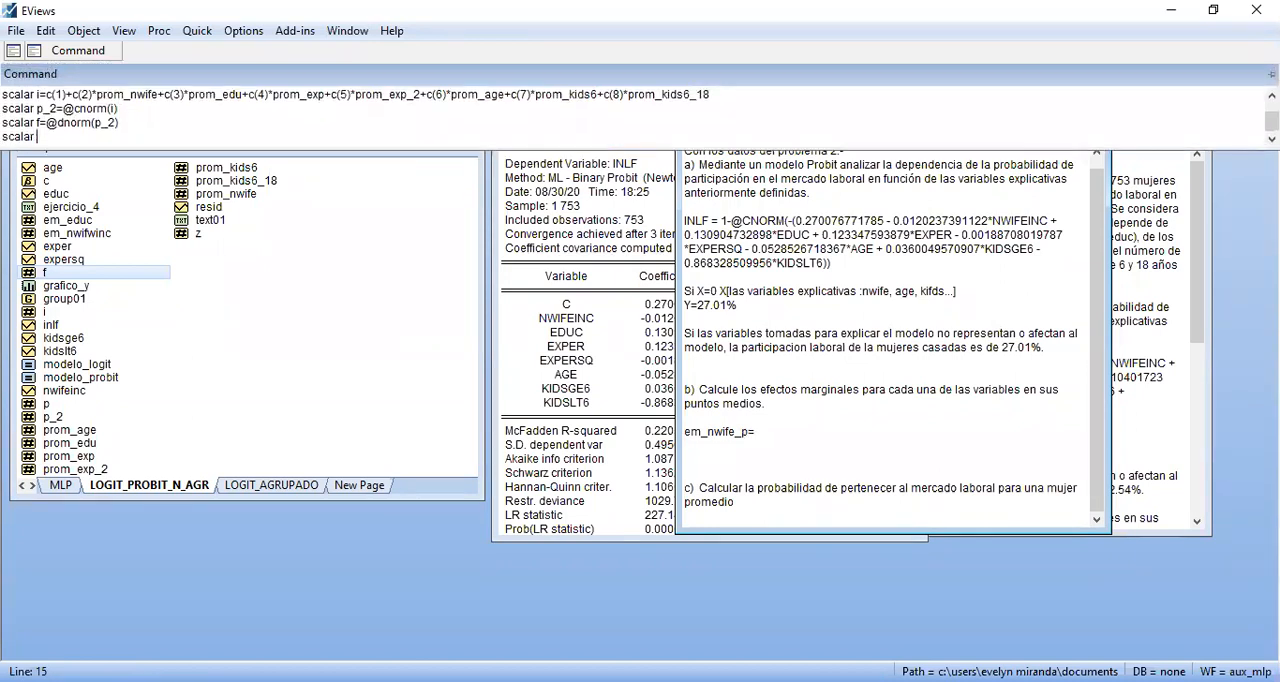
text( em_nwife_p=)
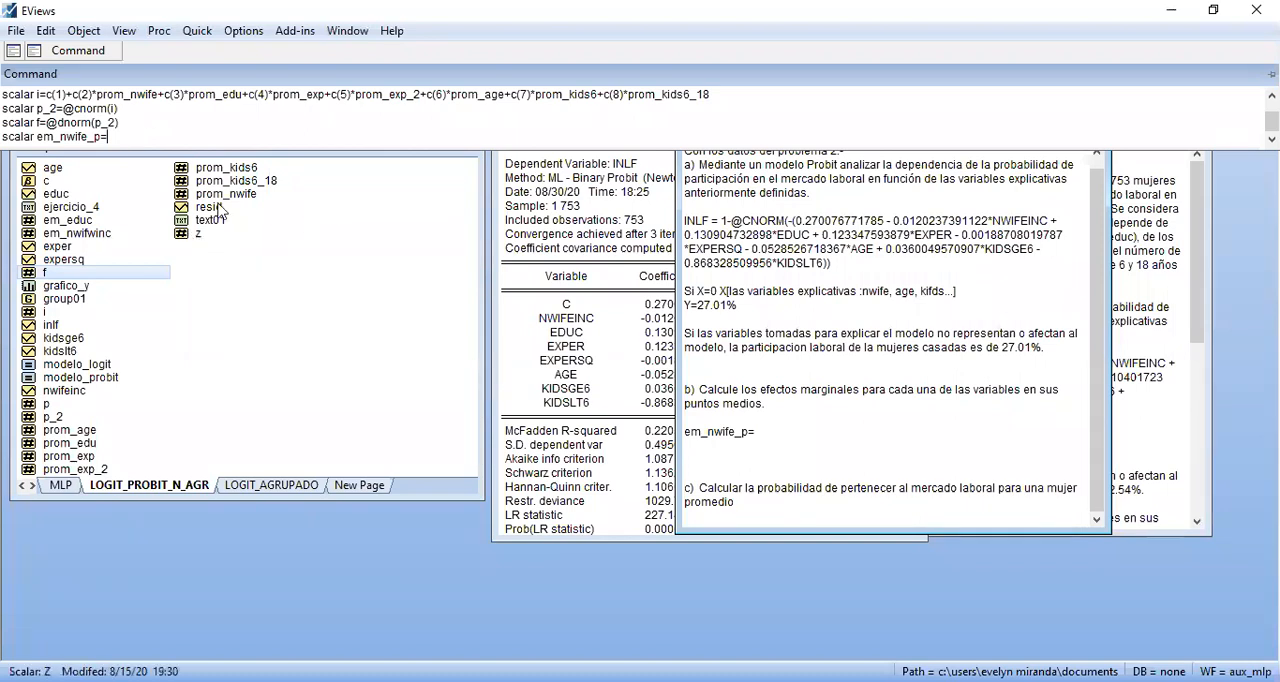
text(f)
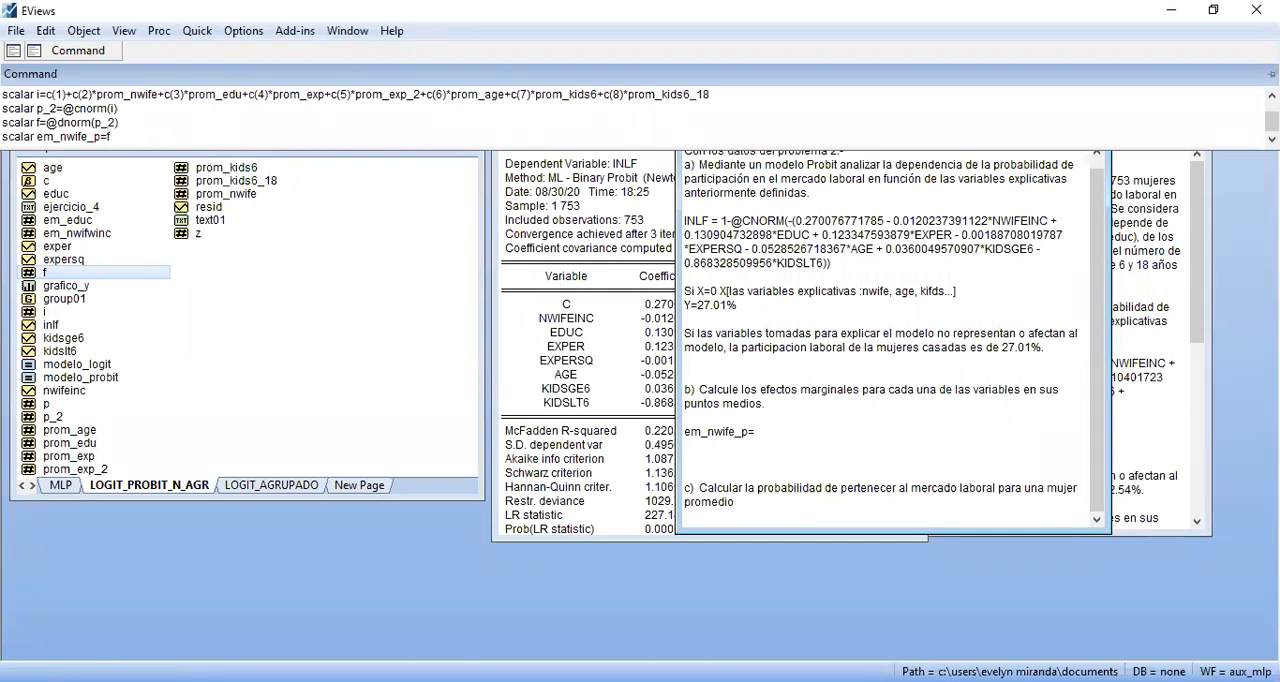
text(*)
text(c(2))
key(Return)
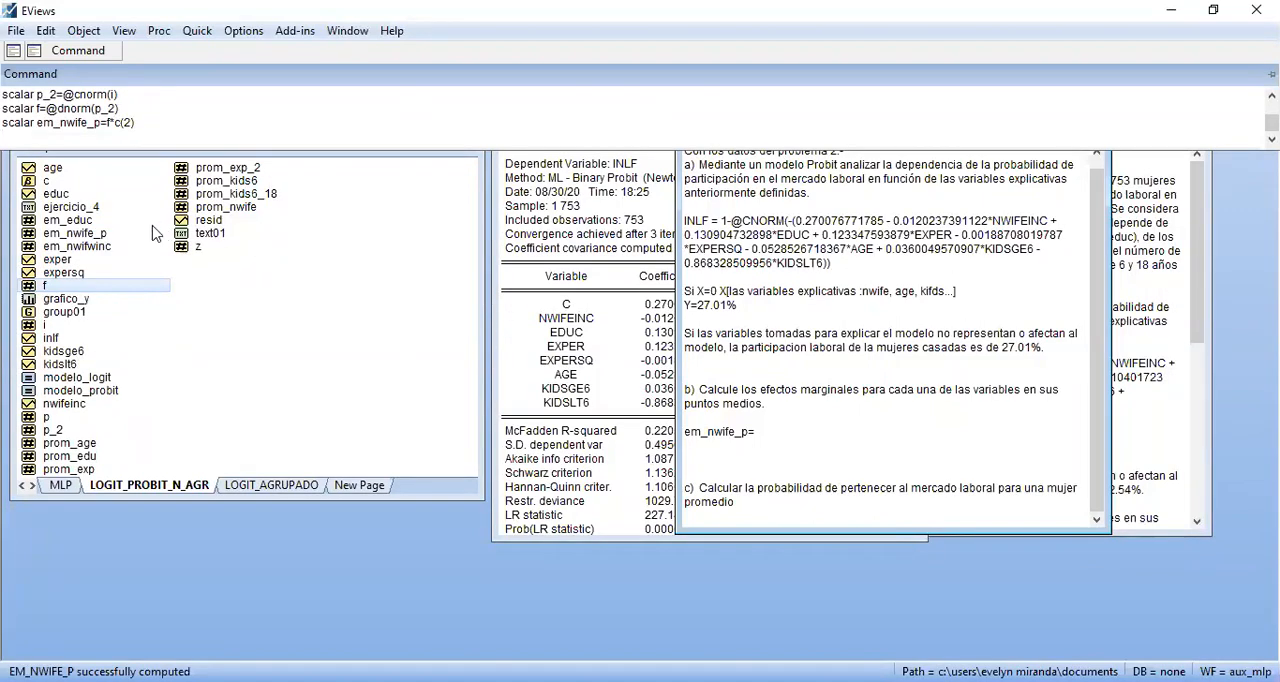
Copy the value of scalar em_nwife_p into its answer line in EJERCICIO_4, trimmed to -0.004691
double_click(97, 233)
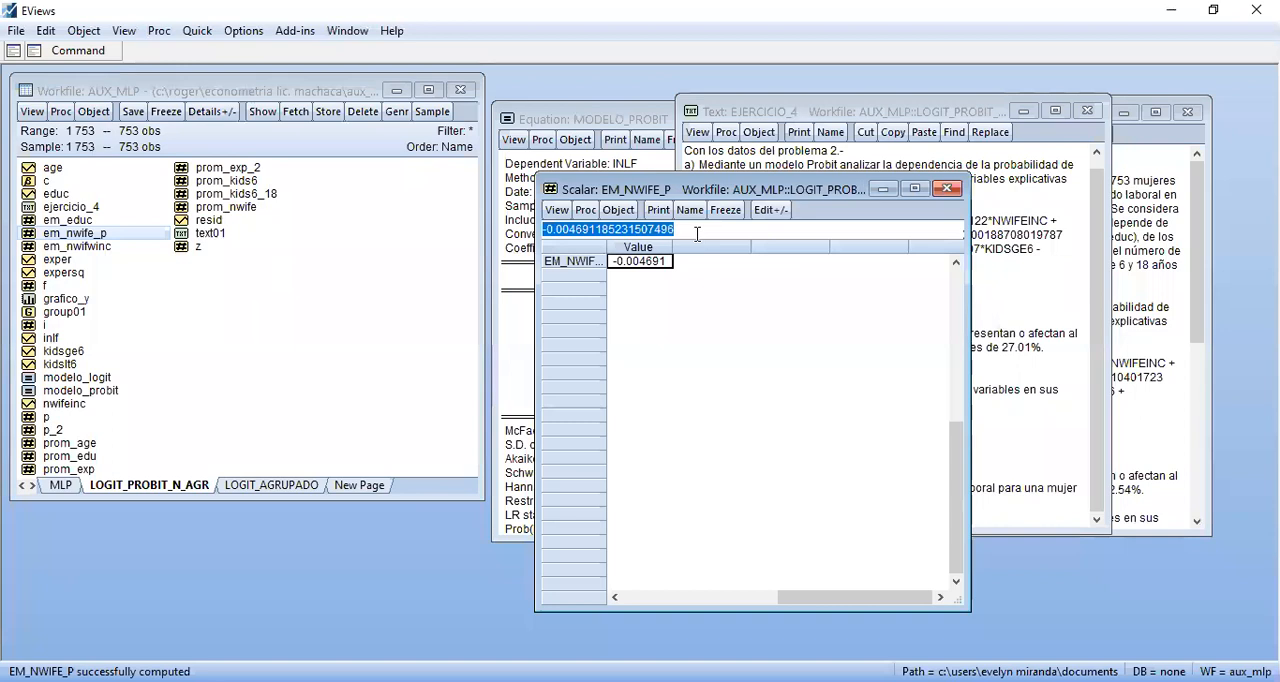
key(ctrl+c)
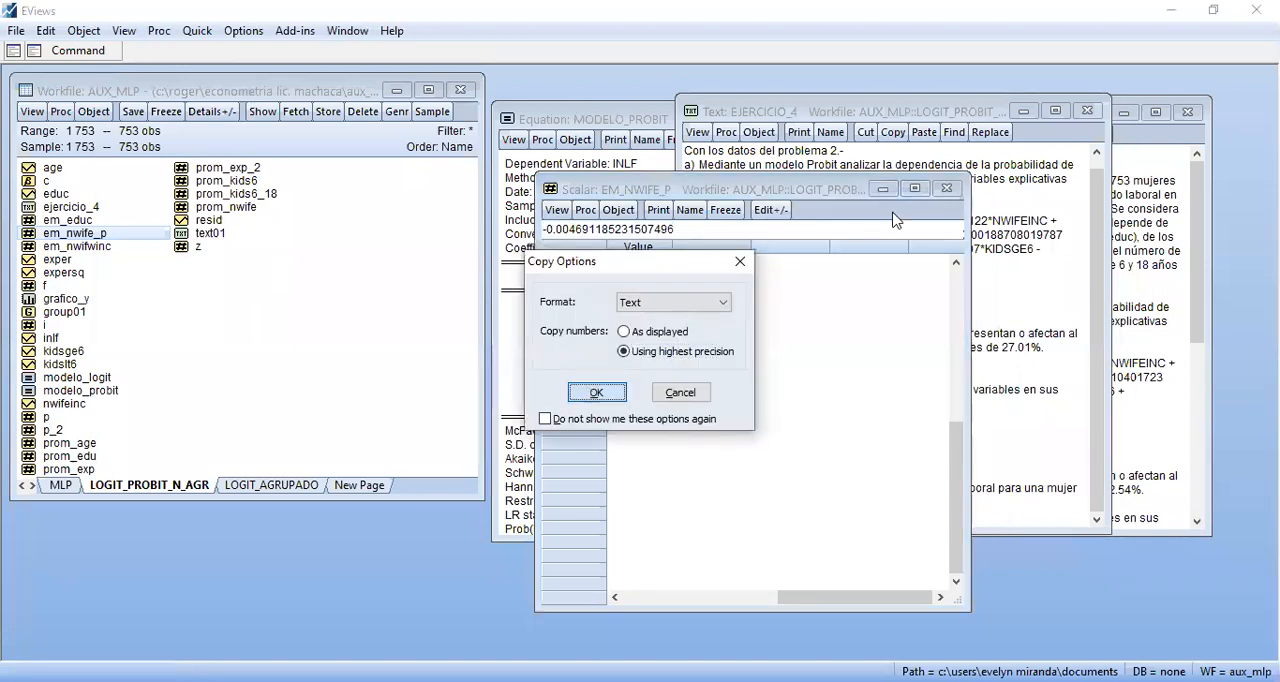
key(Return)
click(946, 188)
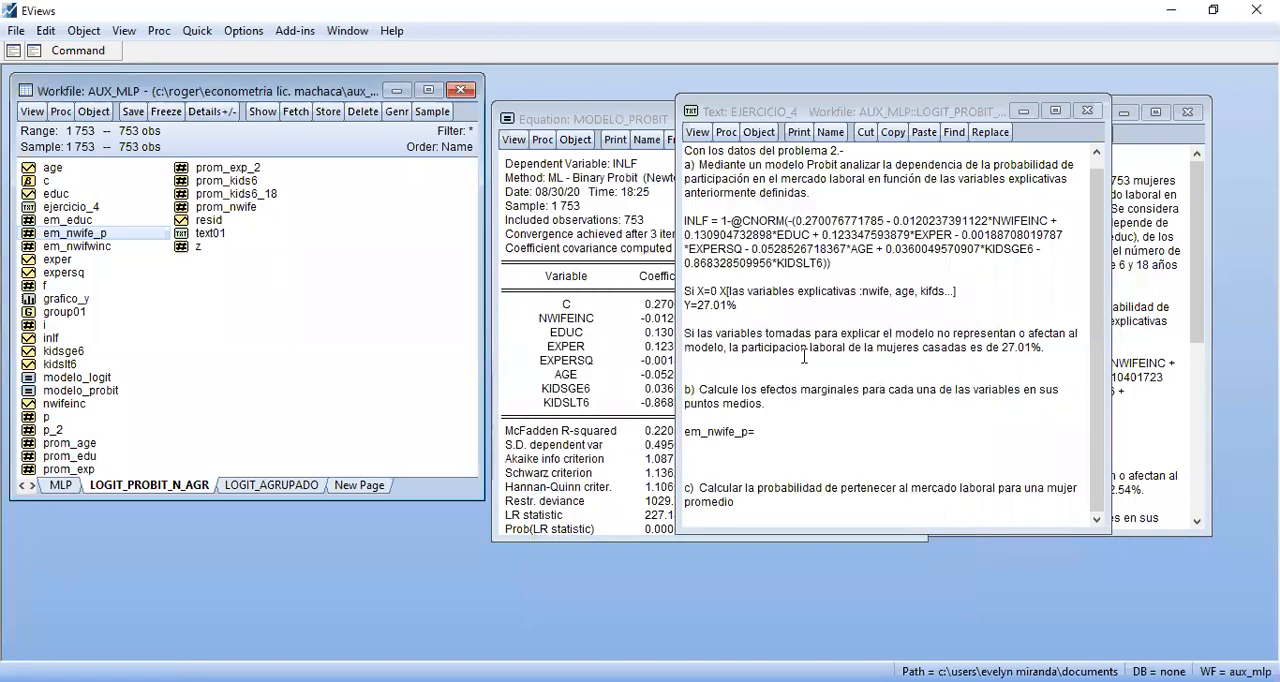
click(795, 431)
key(ctrl+v)
click(907, 433)
key(BackSpace)
key(BackSpace)
key(BackSpace)
key(BackSpace)
key(BackSpace)
key(BackSpace)
key(BackSpace)
key(BackSpace)
key(BackSpace)
key(BackSpace)
key(BackSpace)
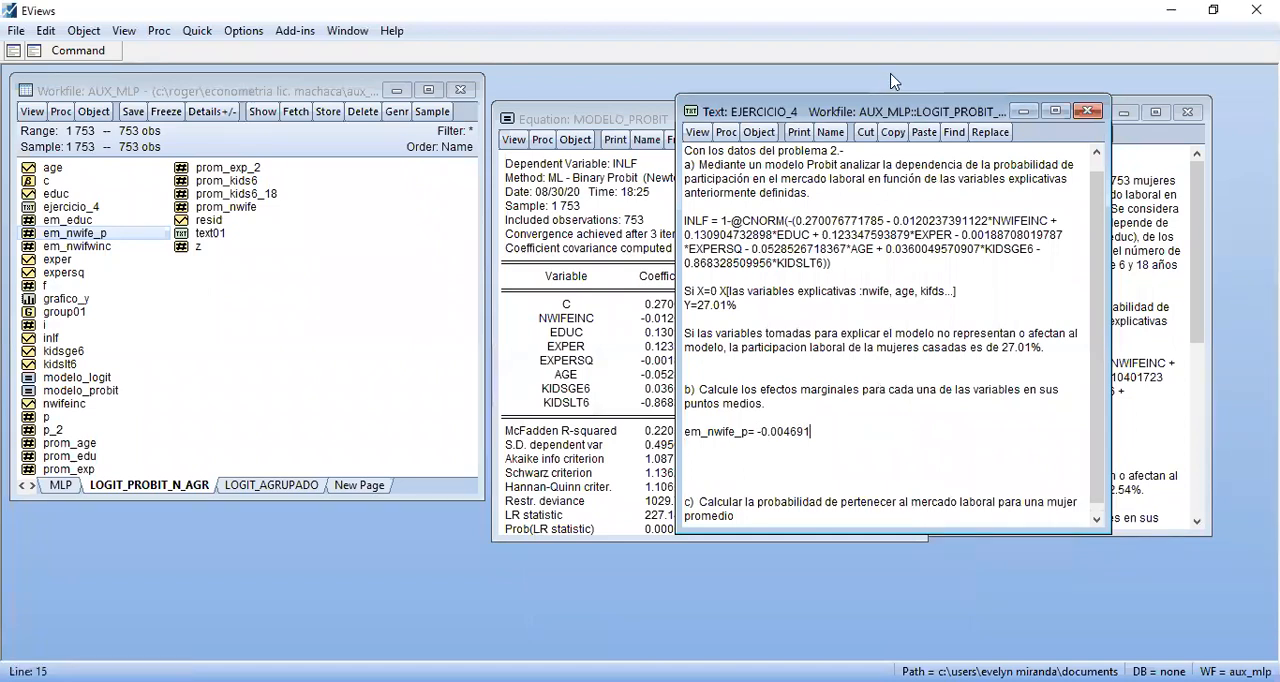
Move the EJERCICIO_4 window off TEXT01 and consult the Logit marginal effects written in TEXT01
drag(858, 110, 542, 107)
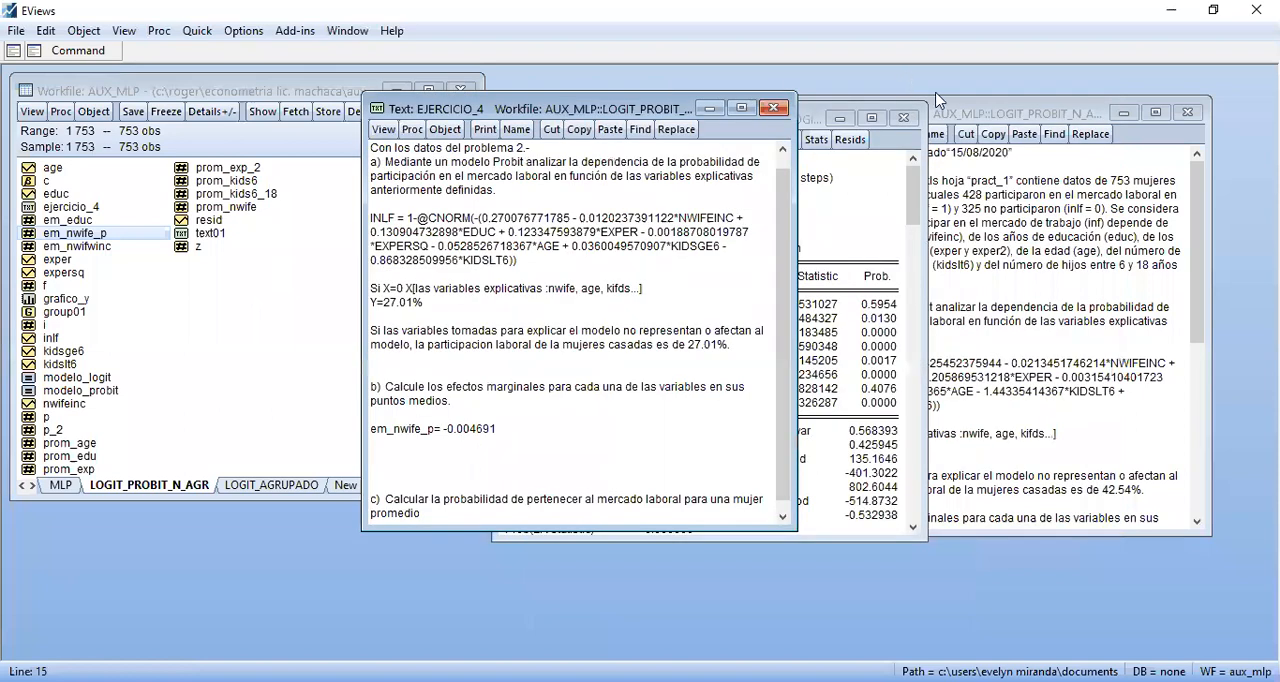
click(980, 112)
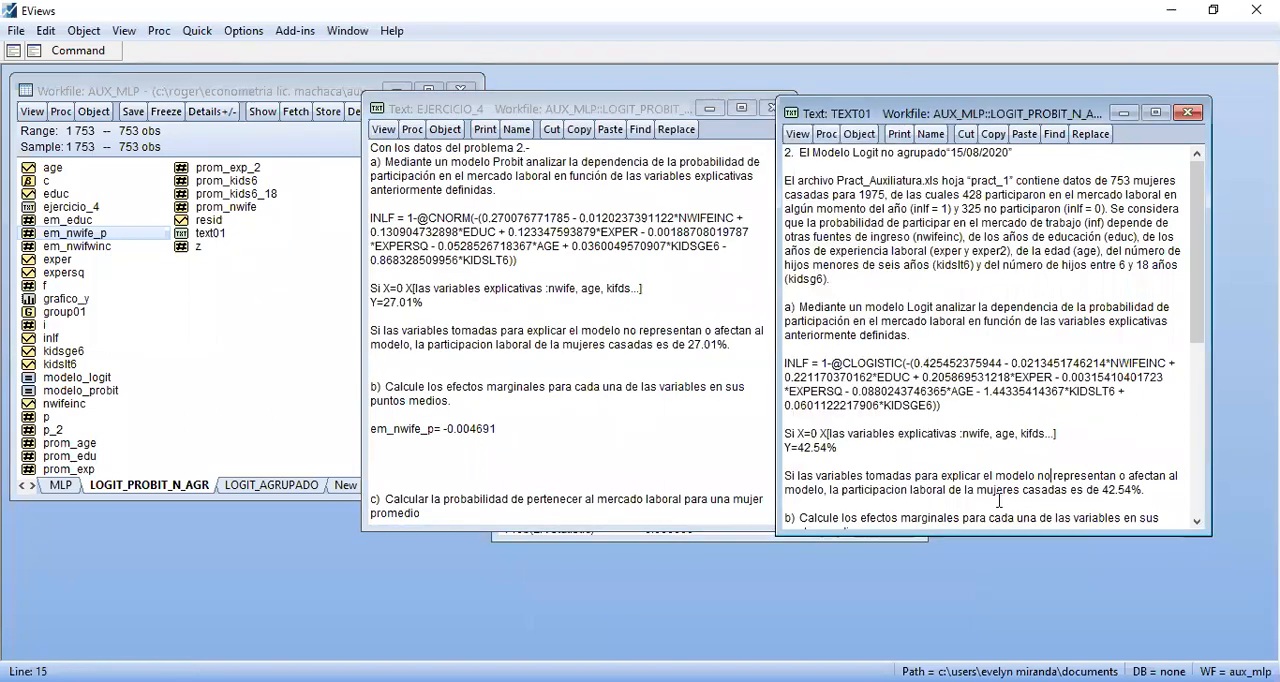
drag(1199, 339, 1205, 425)
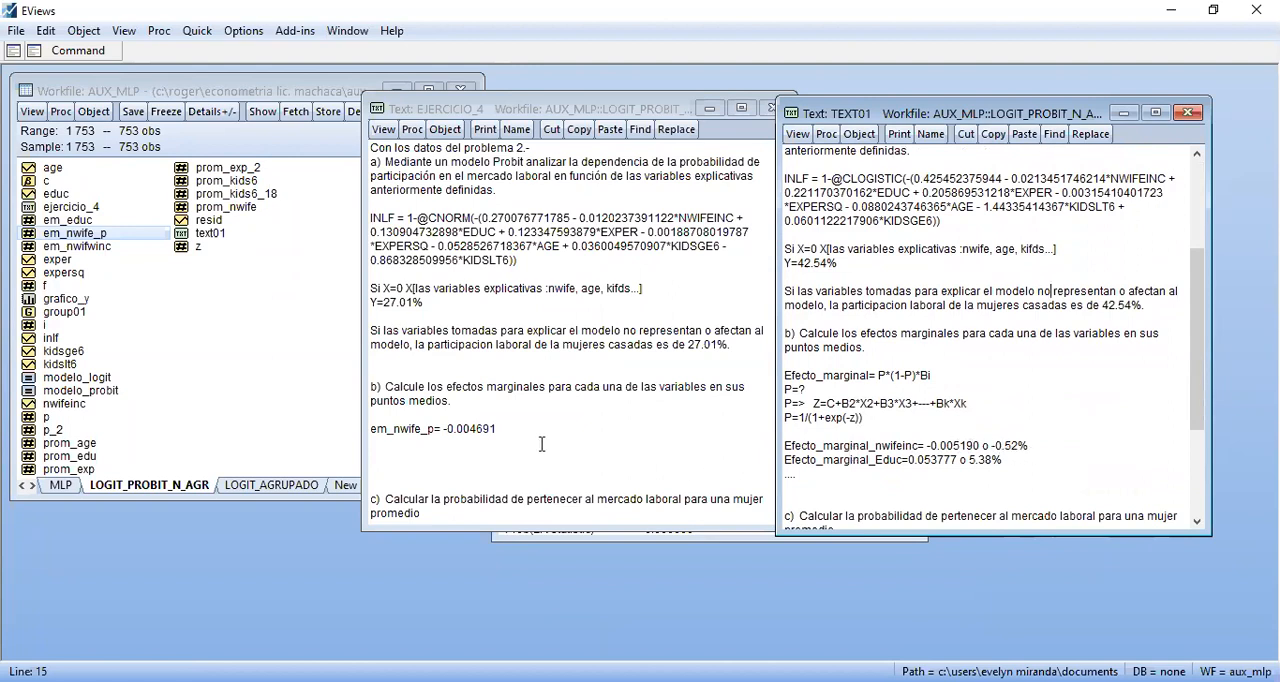
Extend the em_nwife_p answer in EJERCICIO_4 with the percentage conversion *100= -0.47%
click(509, 428)
text(*100?)
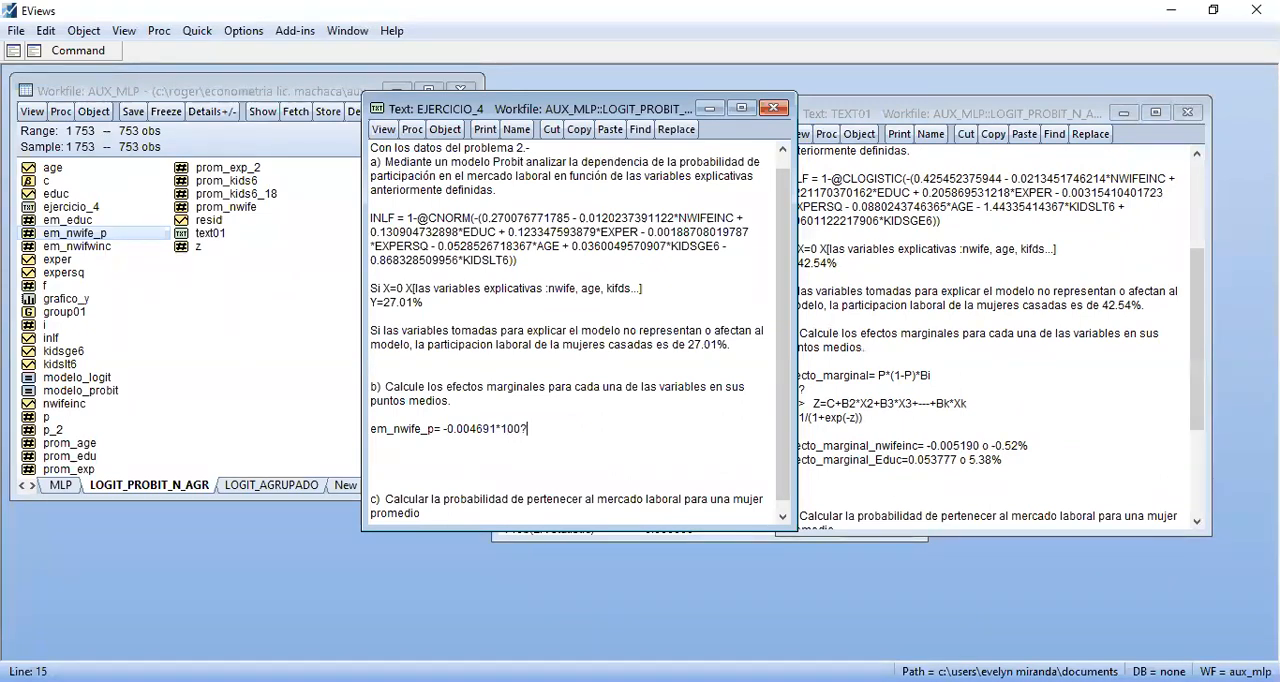
key(BackSpace)
text(=0.)
text( -)
text(46)
key(BackSpace)
key(BackSpace)
text(47%)
Repeat the em_nwife_p command on a new command line and rename its scalar to em_educ_p
drag(525, 115, 445, 109)
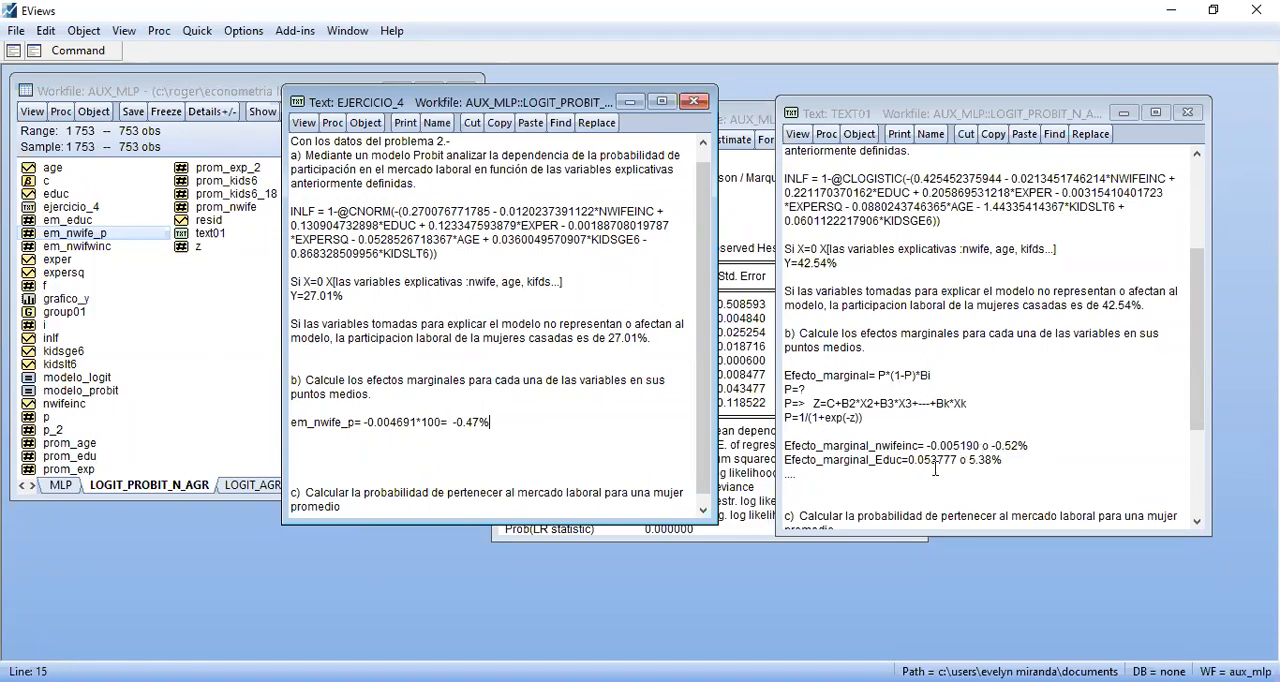
click(222, 323)
click(112, 50)
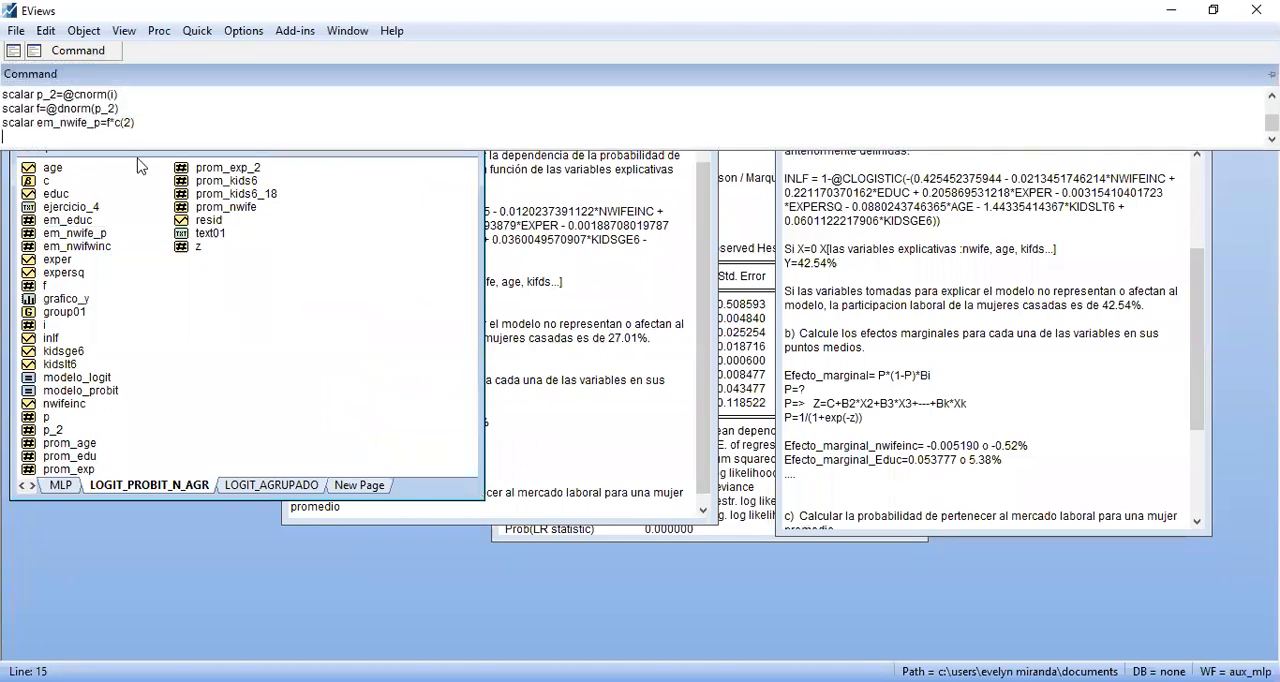
drag(134, 122, 108, 122)
drag(17, 122, 3, 124)
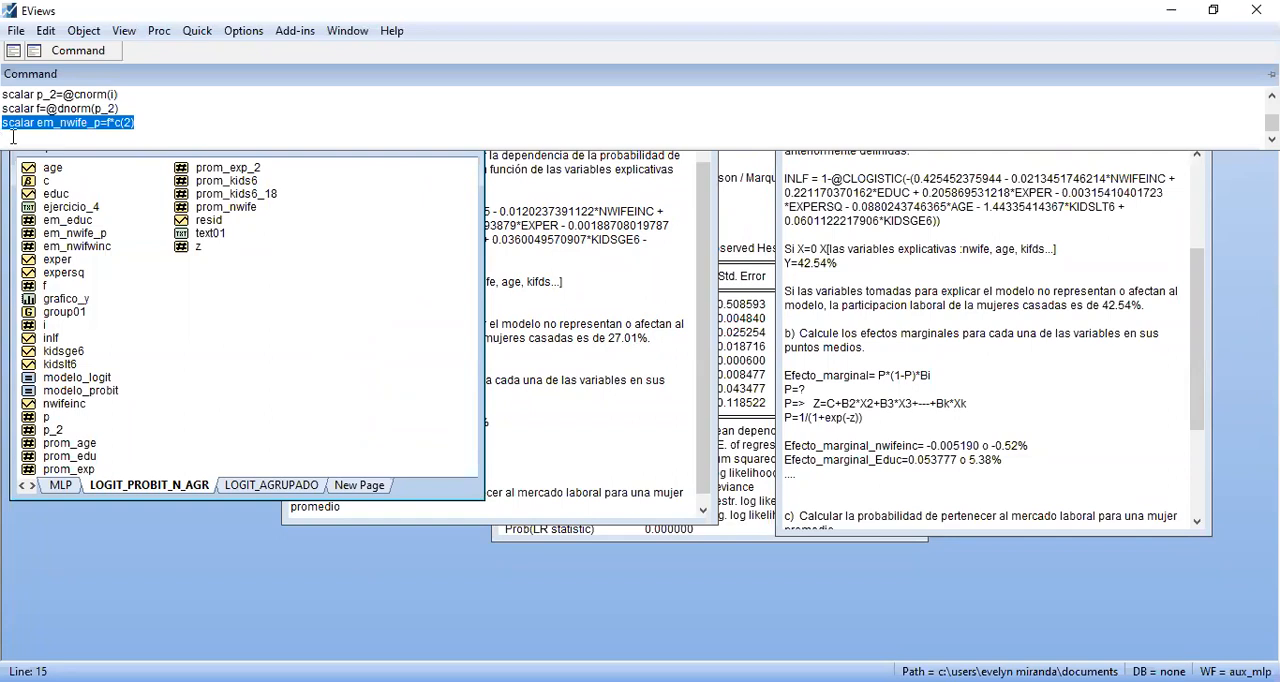
key(Return)
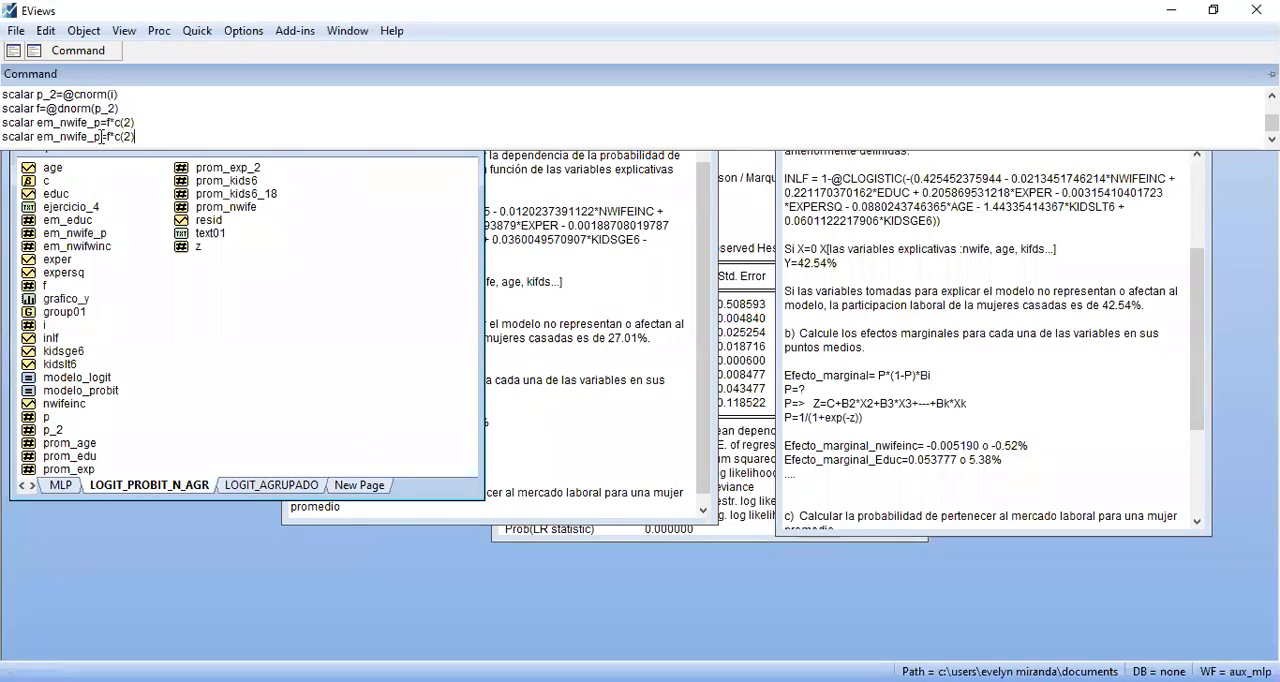
click(88, 137)
key(BackSpace)
key(BackSpace)
key(BackSpace)
key(BackSpace)
key(BackSpace)
text(educ)
Check EDUC's coefficient position in MODELO_PROBIT and compute its marginal effect with scalar em_educ_p=f*c(3)
click(736, 210)
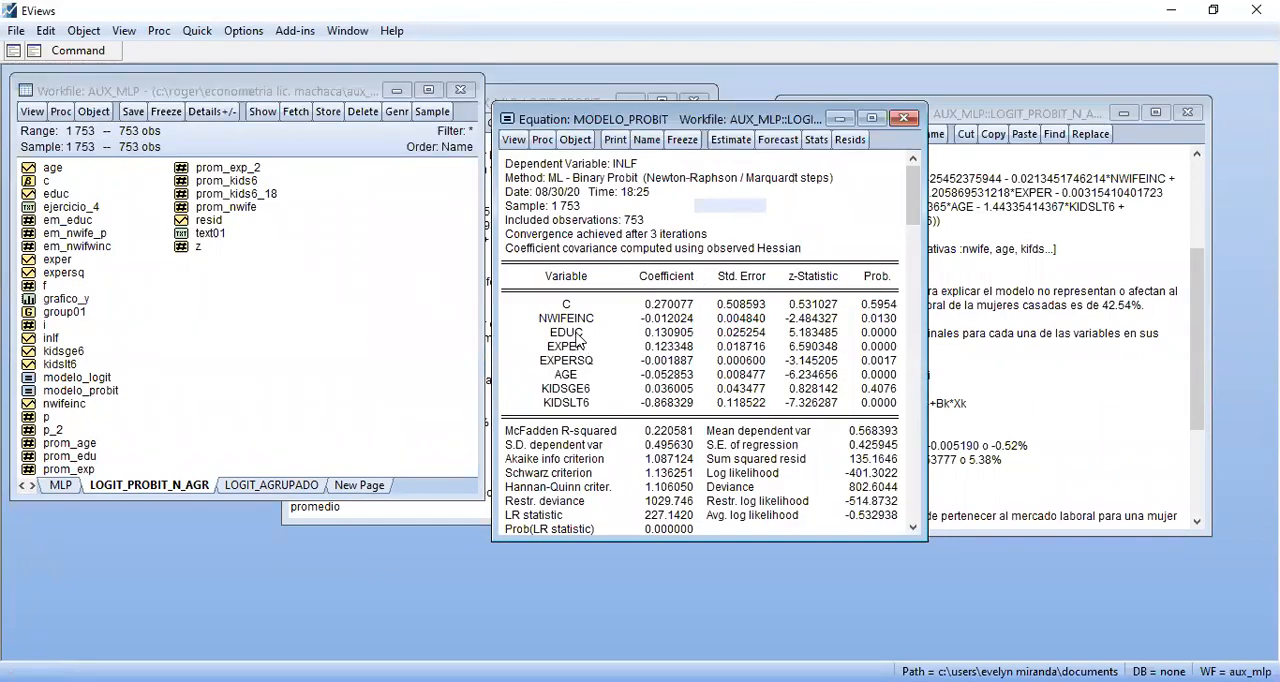
click(82, 52)
key(BackSpace)
key(BackSpace)
text(3))
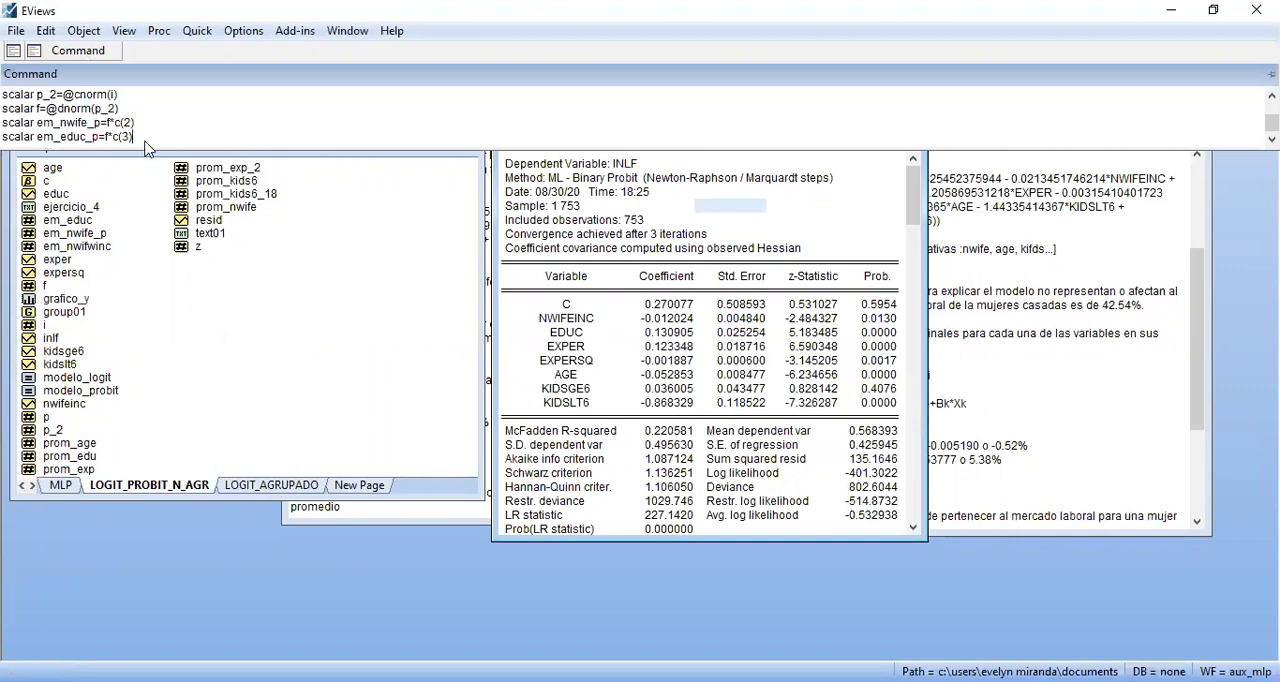
key(Return)
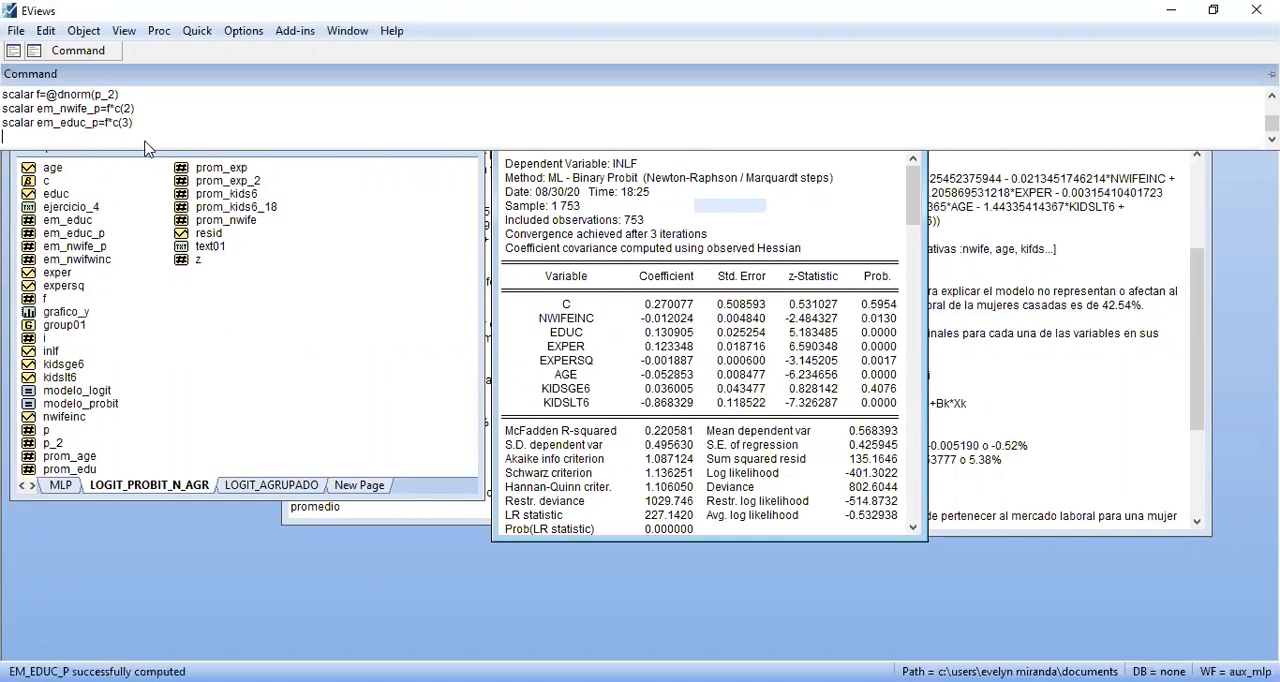
Open scalar em_educ_p, copy its full value and close the scalar
double_click(80, 233)
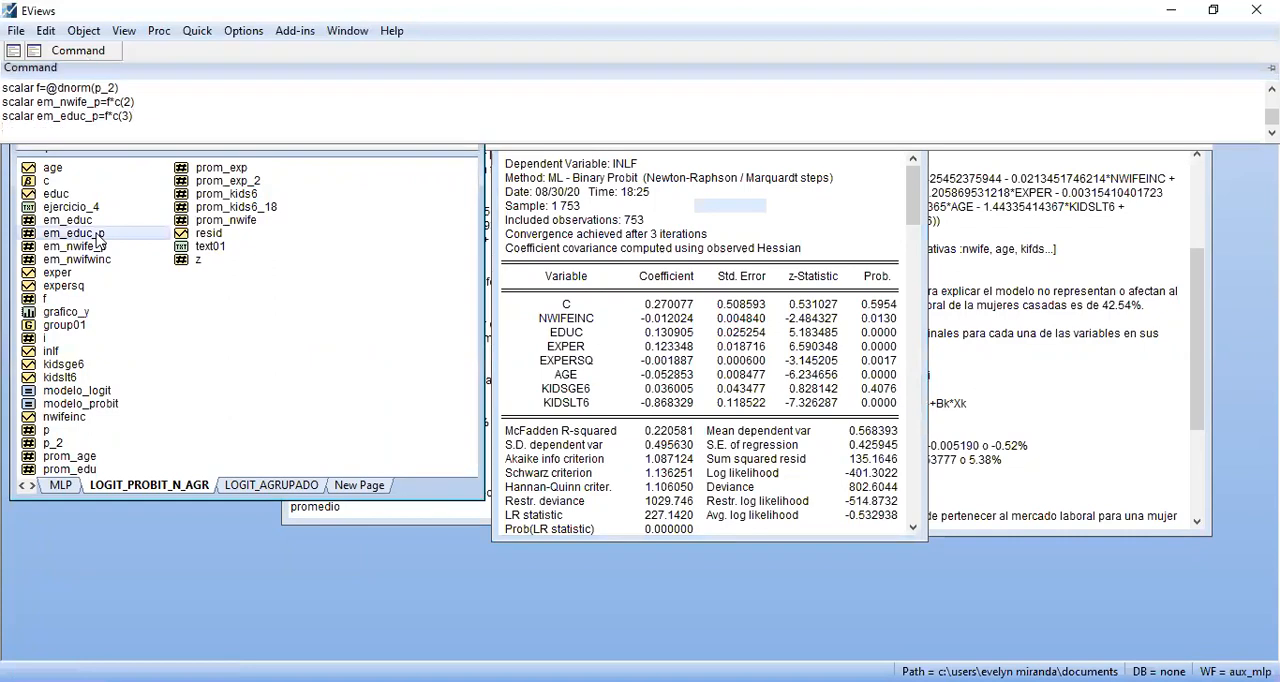
double_click(697, 255)
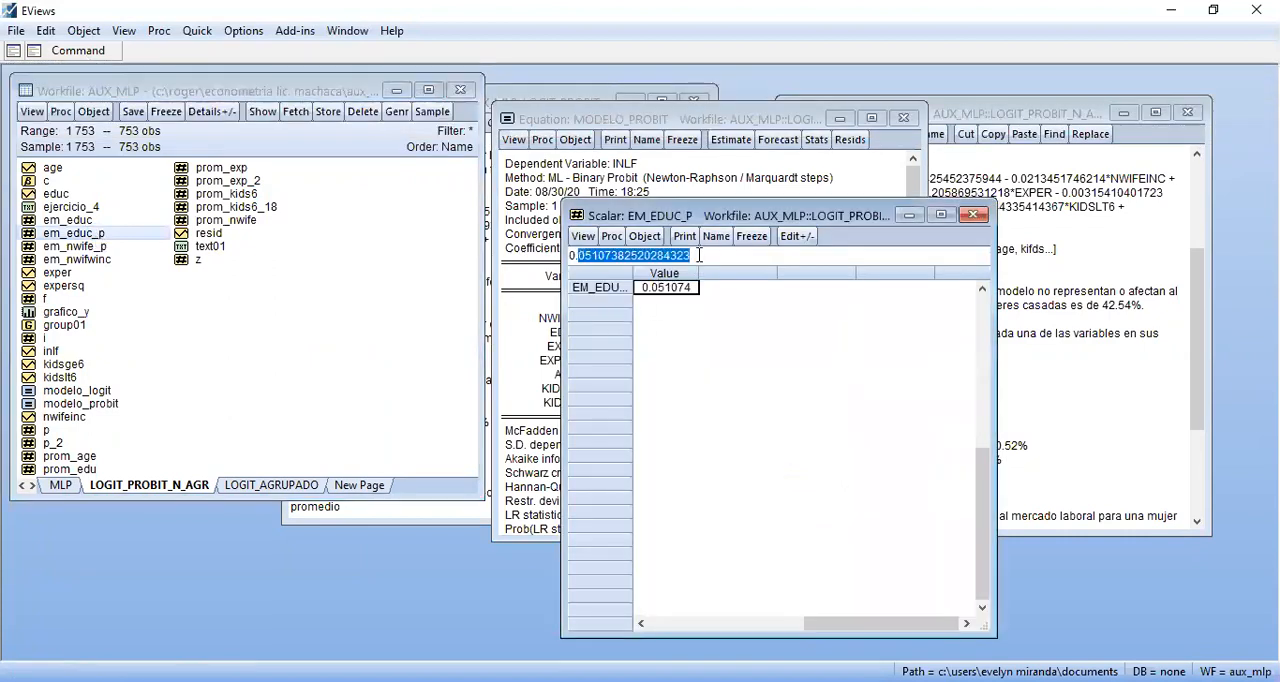
drag(697, 255, 505, 265)
right_click(666, 257)
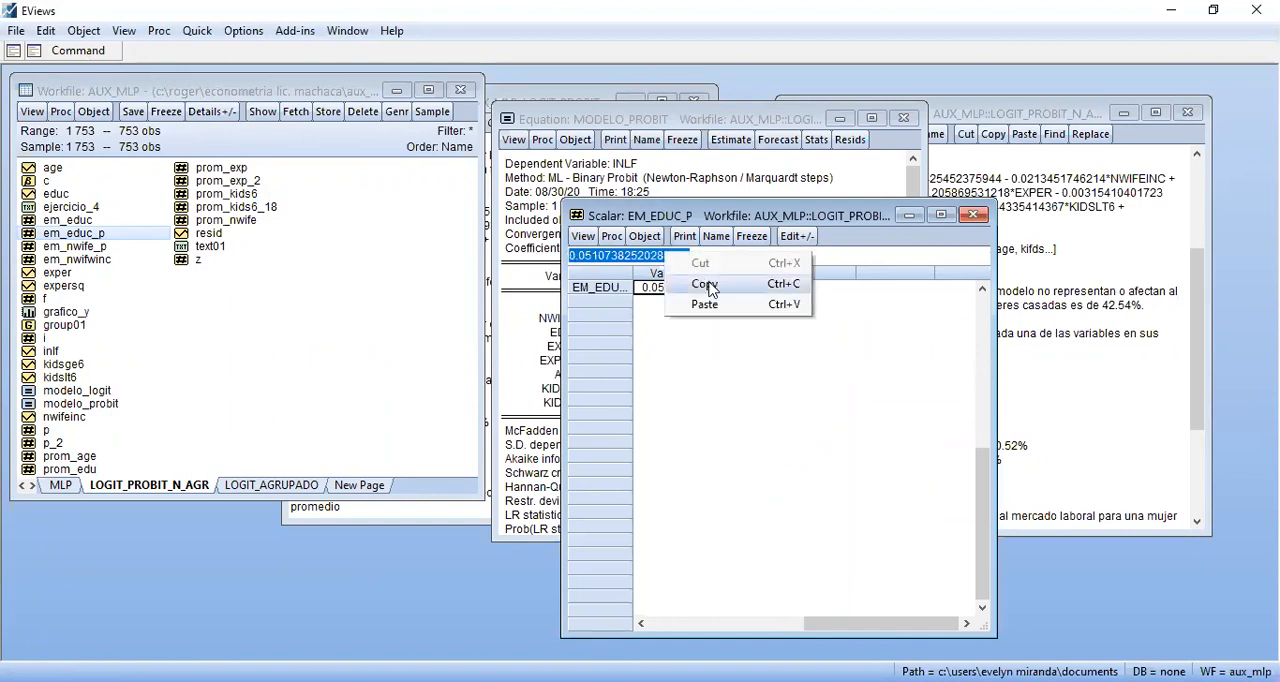
click(712, 276)
click(974, 216)
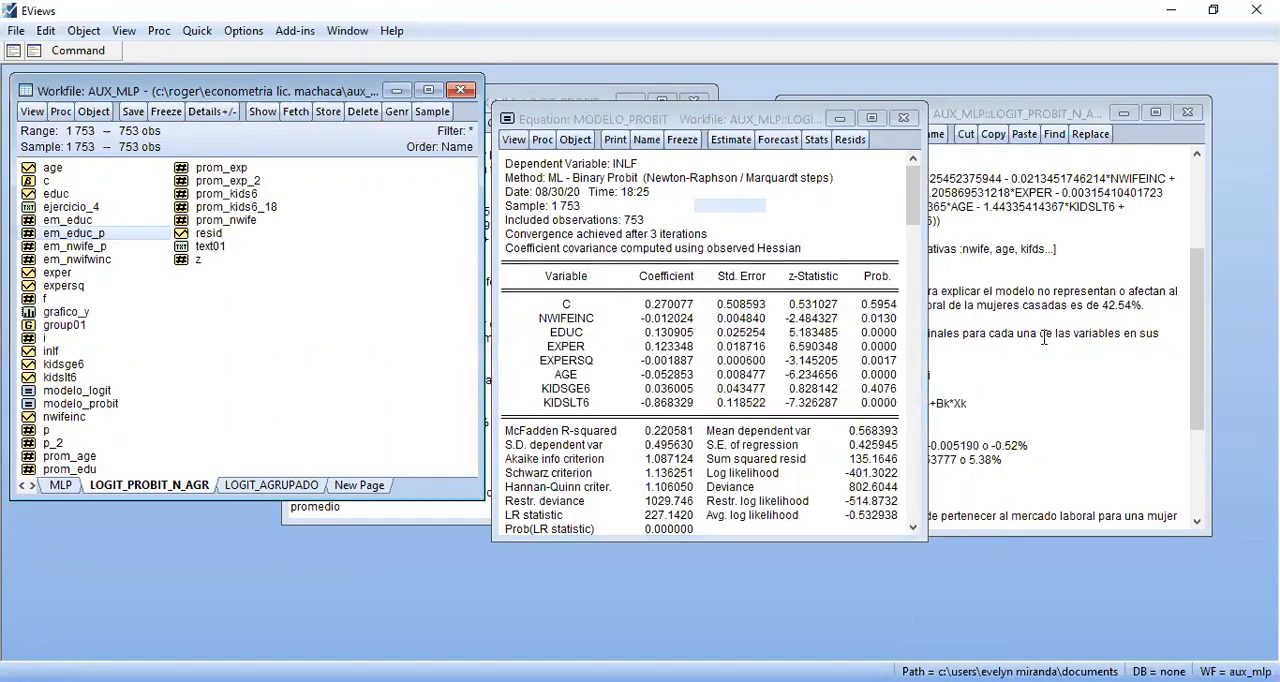
Start an answer line labelled em_educ_p below the em_nwife_p result in EJERCICIO_4
click(540, 98)
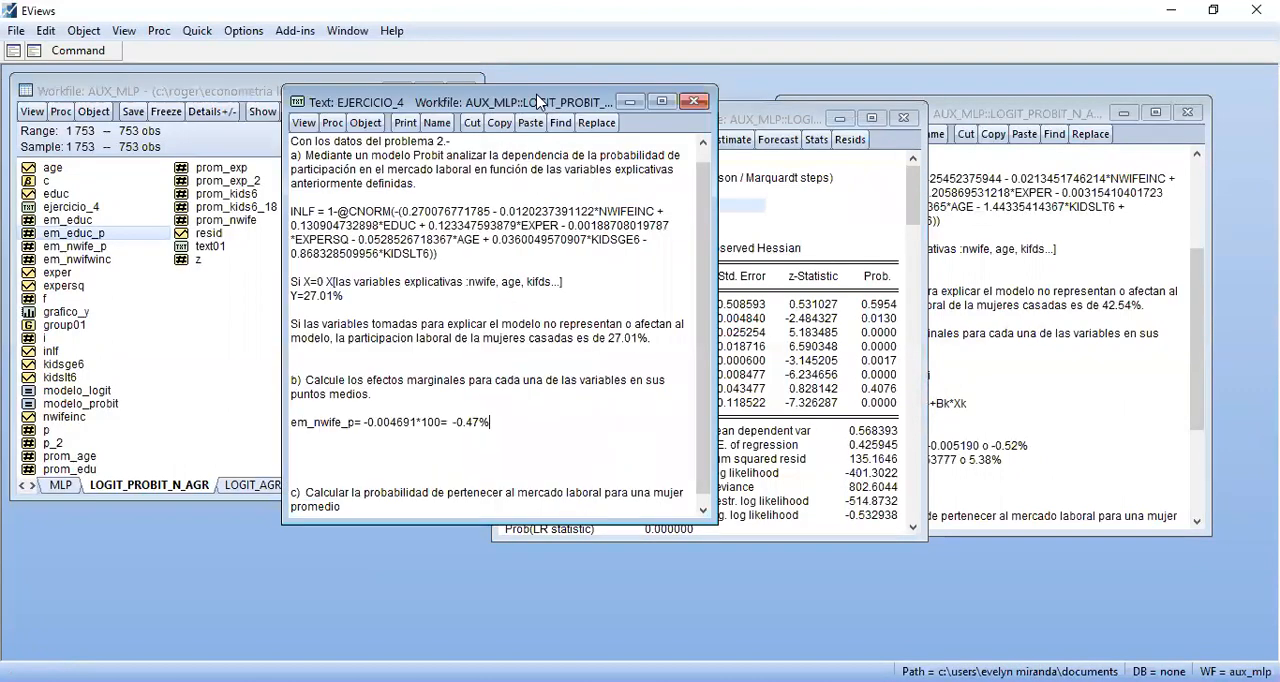
click(485, 446)
click(491, 440)
text(em_educ_p)
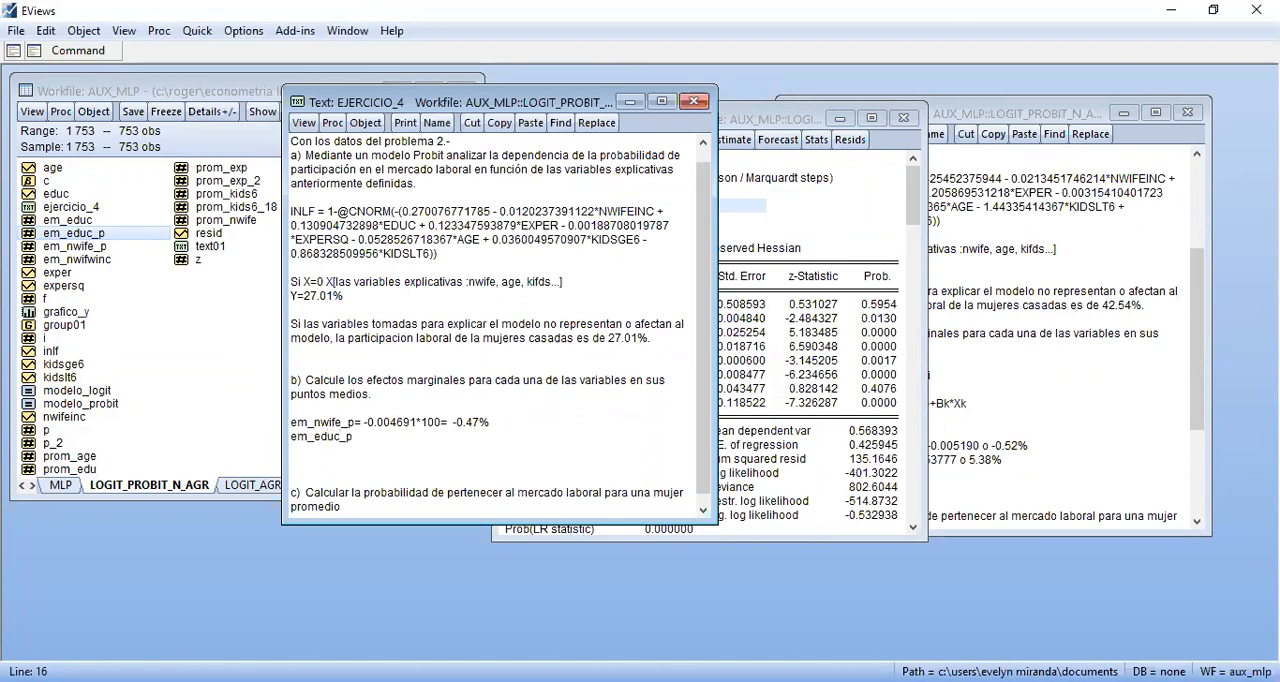
text(=)
Complete the em_educ_p line with the copied value trimmed to 0.0510738 and the percentage conversion *100= 5.11%
key(ctrl+v)
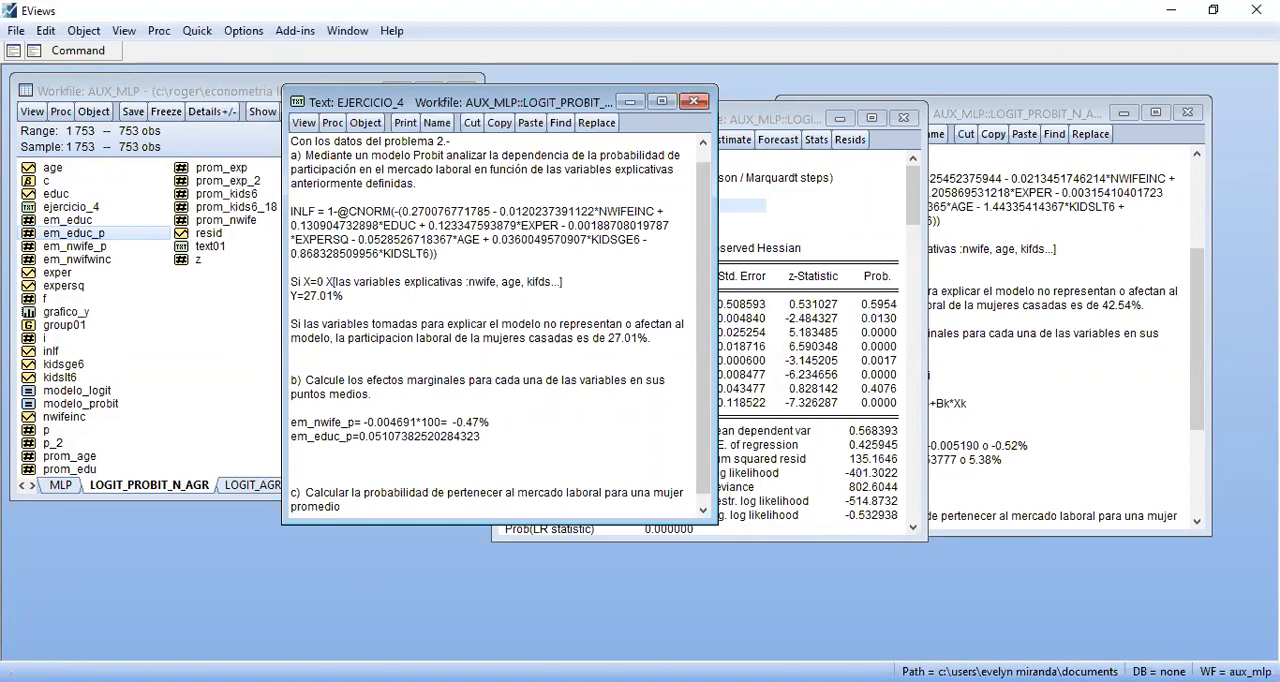
key(BackSpace)
key(BackSpace)
key(BackSpace)
key(BackSpace)
key(BackSpace)
key(BackSpace)
key(BackSpace)
key(BackSpace)
key(BackSpace)
key(BackSpace)
text(*100=)
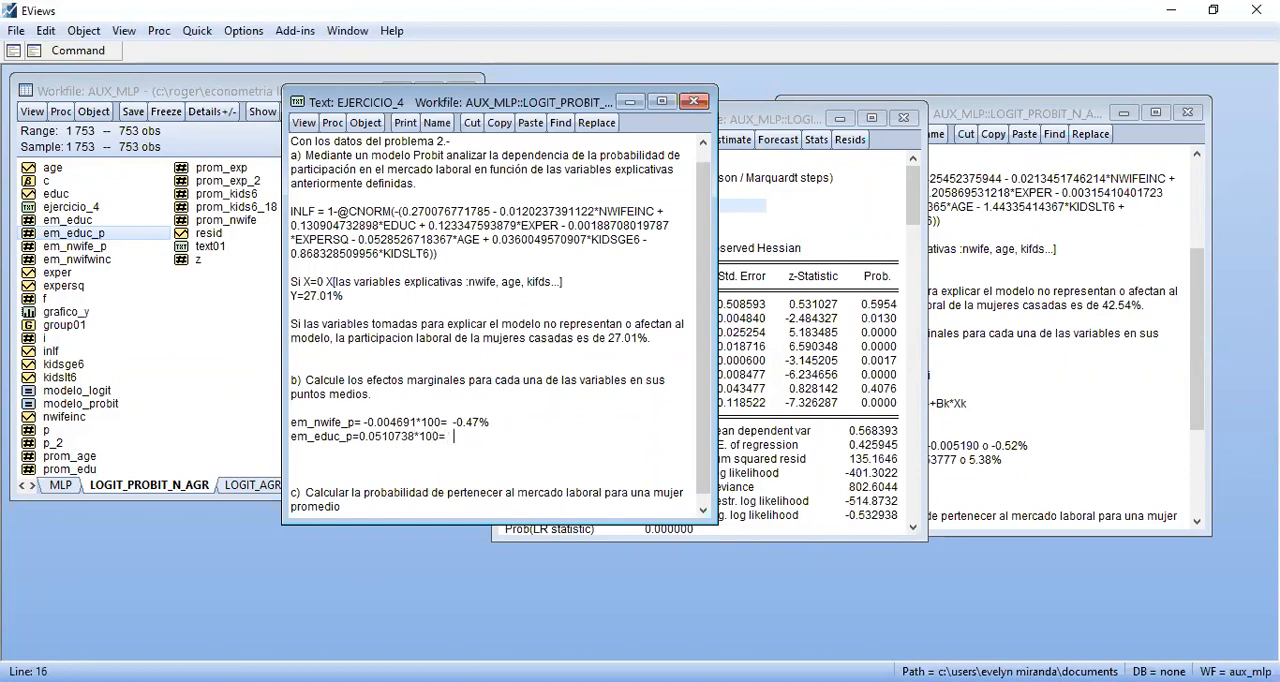
text(5.11%)
Add a line of five dashes below the em_educ_p answer and tidy the blank lines around question c)
click(1083, 384)
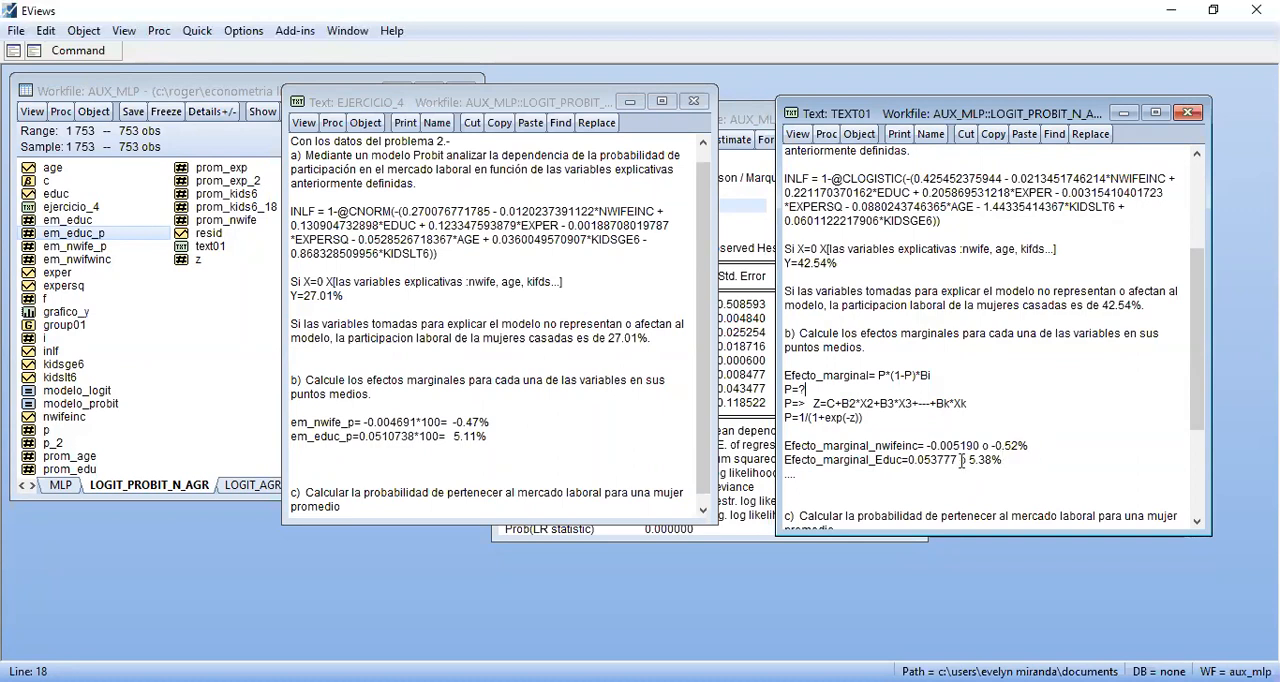
click(489, 436)
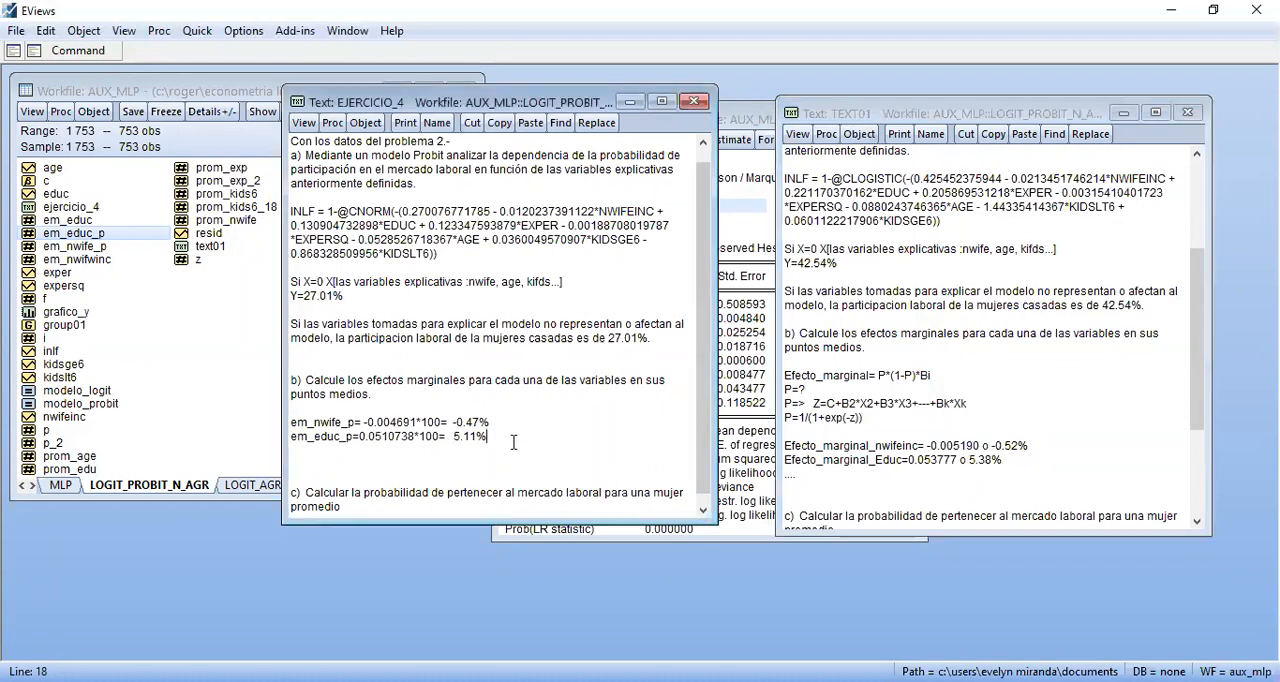
text(-----)
key(Return)
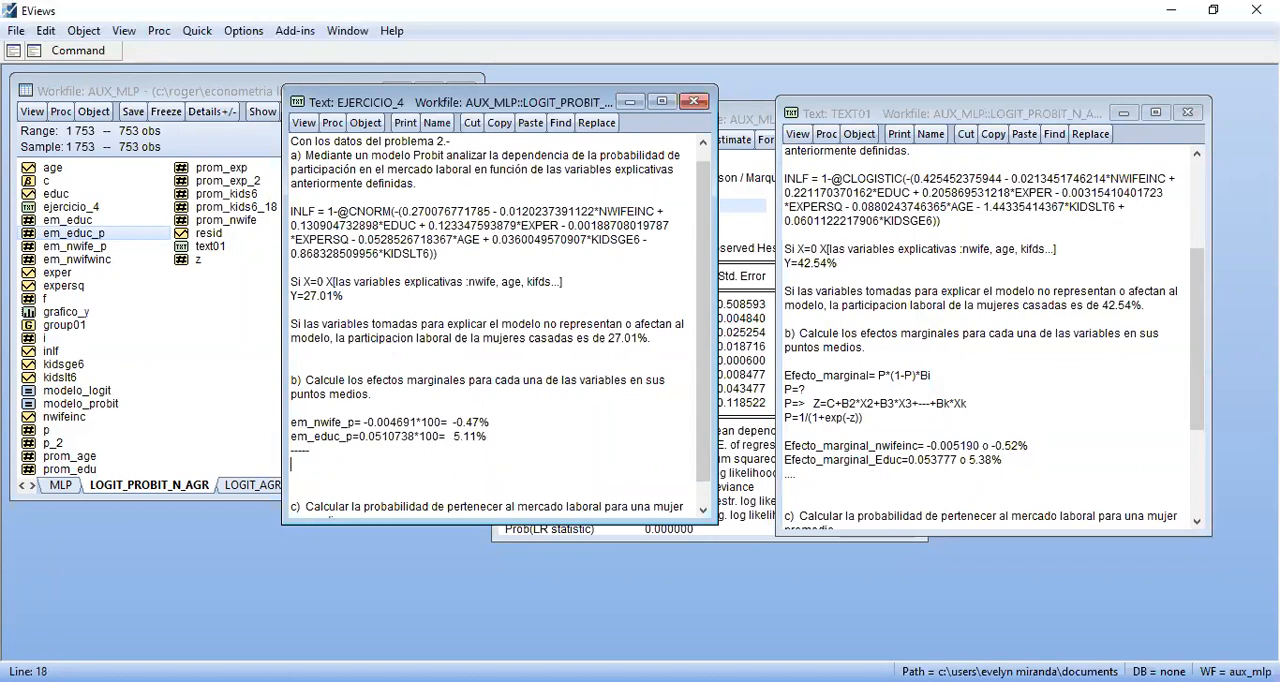
key(BackSpace)
key(BackSpace)
key(Down)
key(Down)
scroll(495, 320, down, 1)
key(Return)
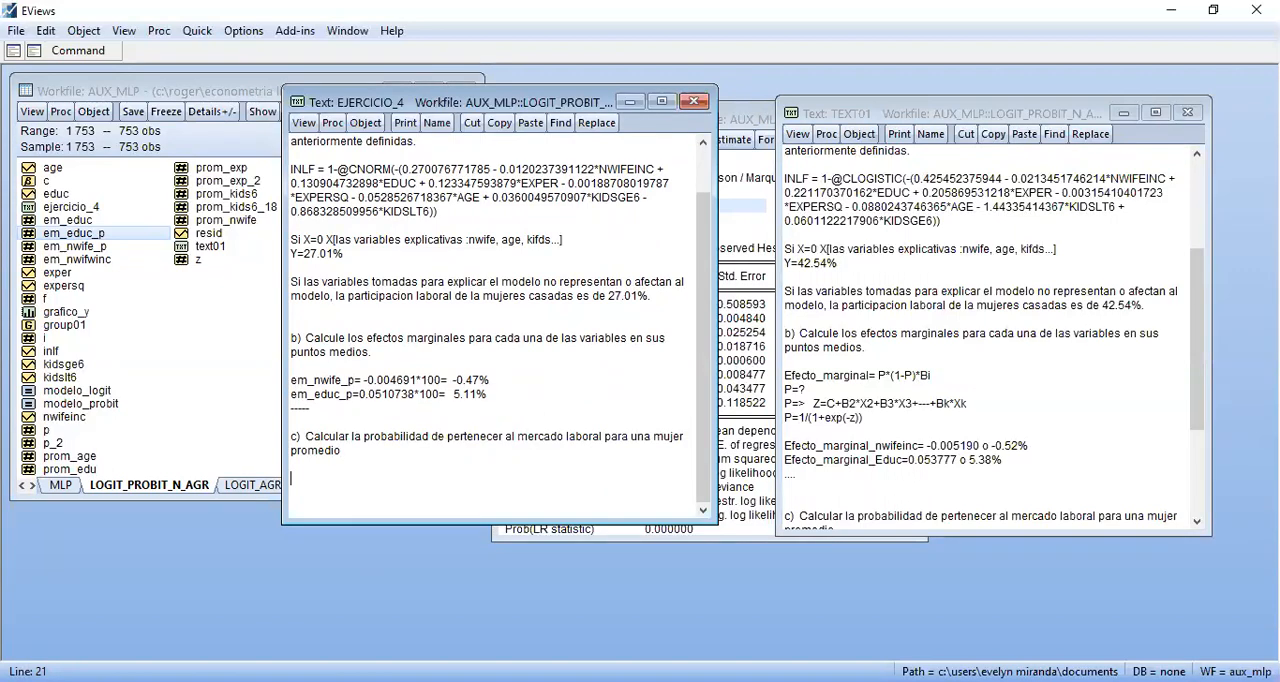
Start the answer to question c) with P= and the full value copied from scalar p_2, 0.2109936331779884
text(P=)
double_click(53, 442)
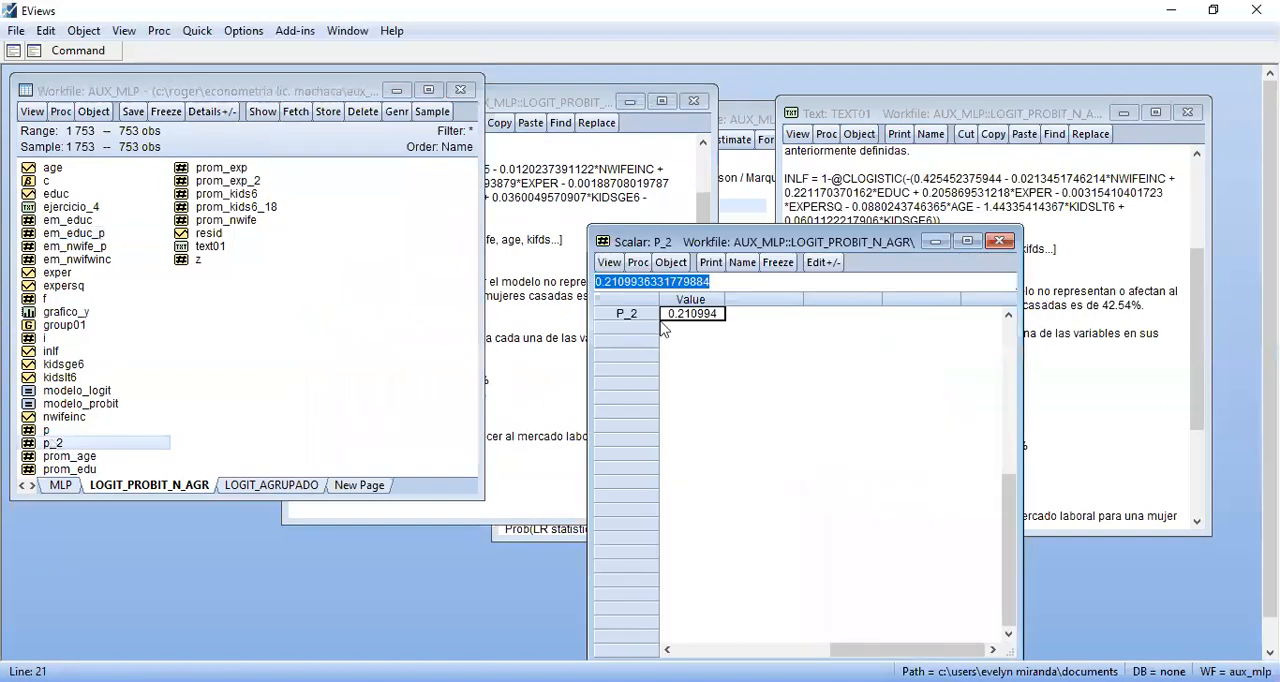
key(ctrl+c)
click(594, 391)
click(997, 243)
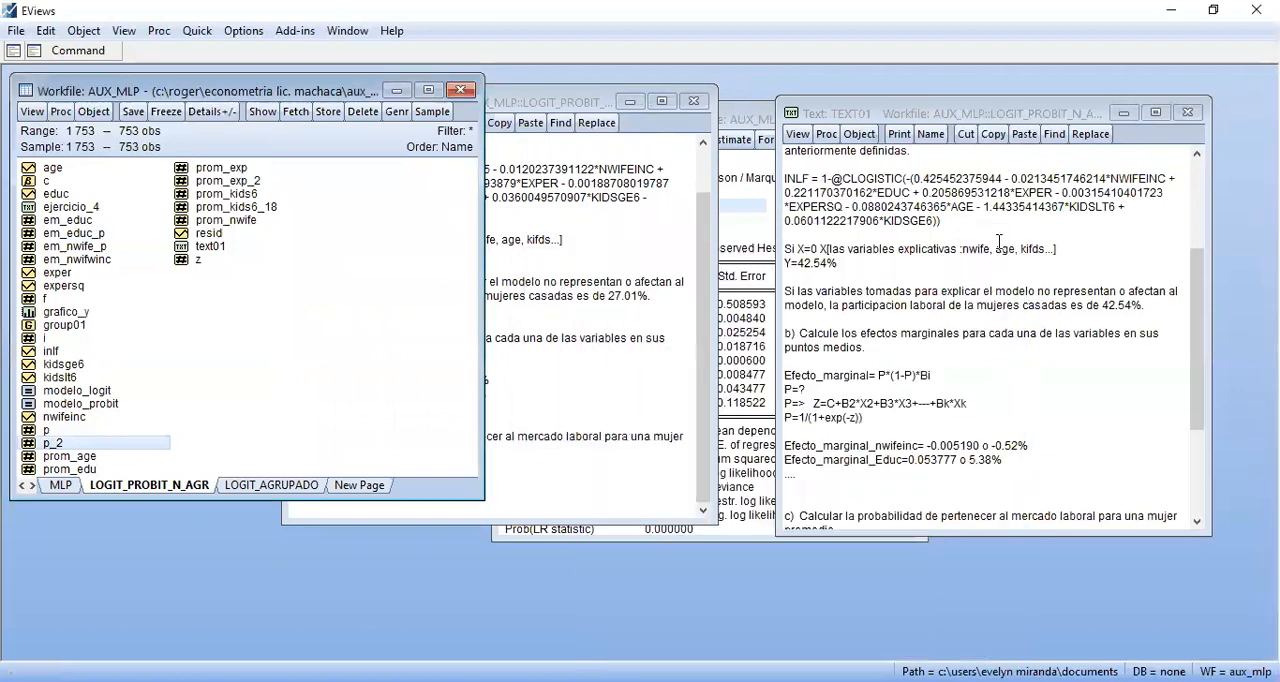
click(642, 436)
click(425, 485)
key(ctrl+v)
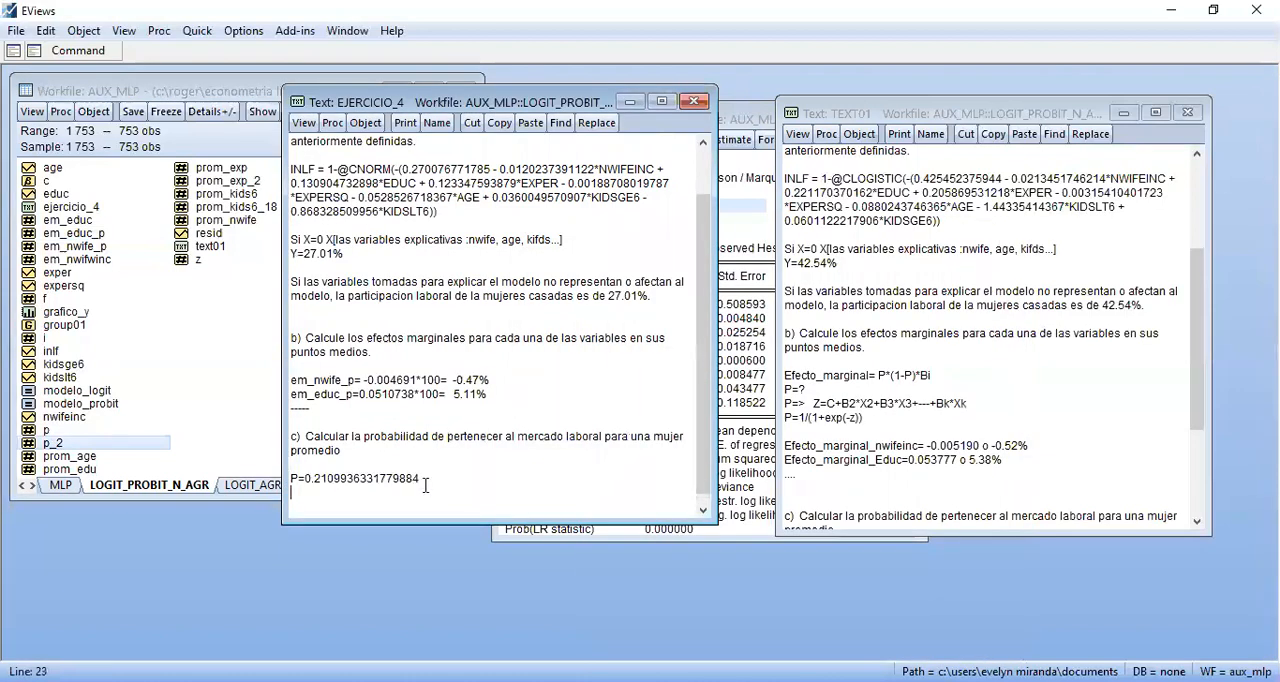
Extend the P answer with the percentage conversion *100= 21.10% and consult the Logit answer to question c) in TEXT01
text(*100= 21.10%)
drag(1194, 364, 1192, 452)
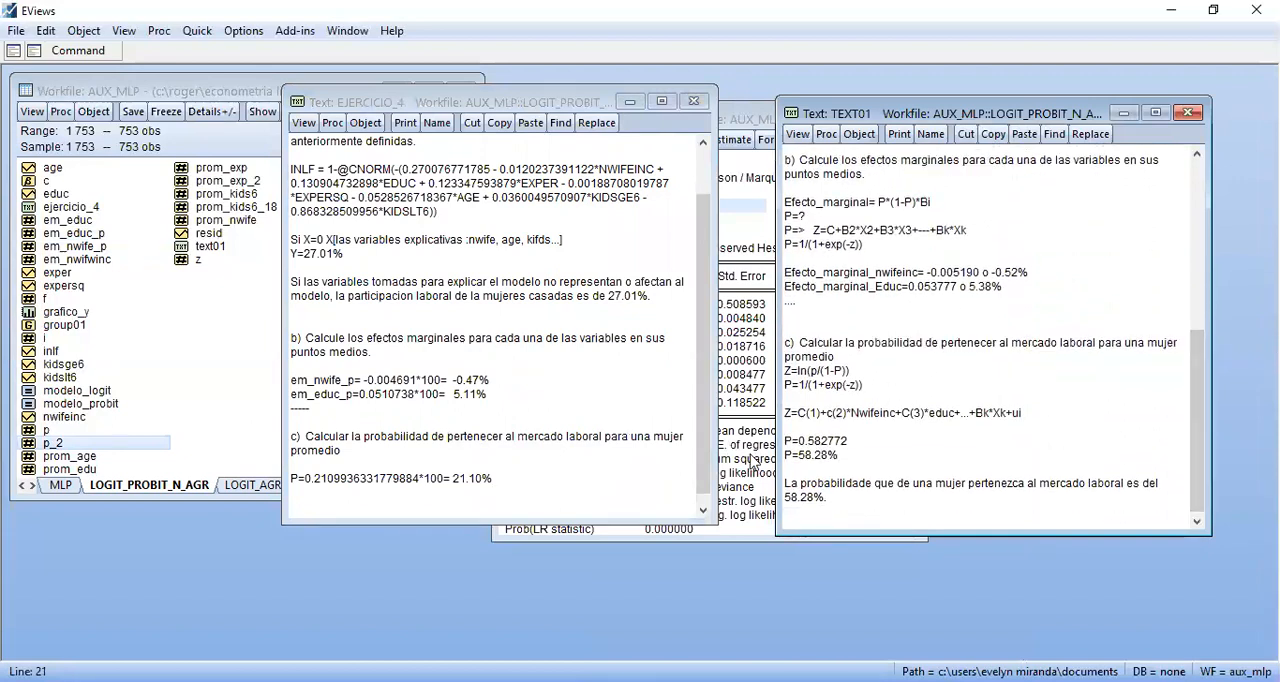